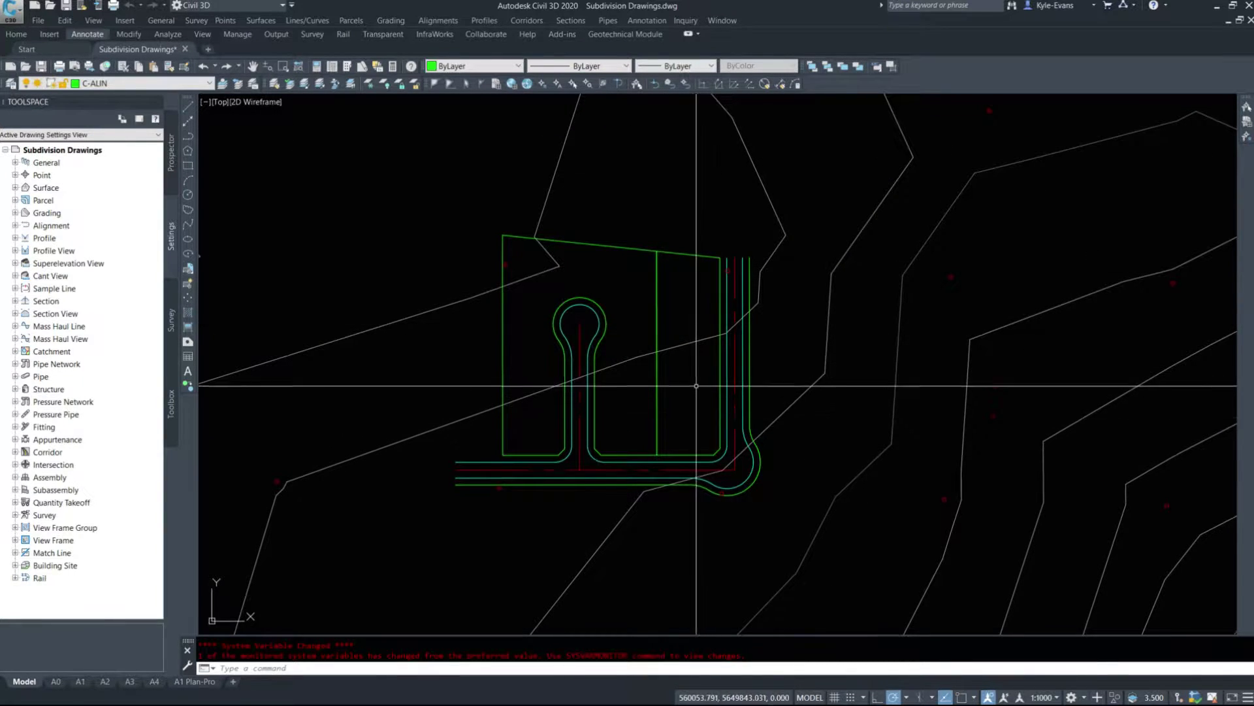
- Freeze the layer of the existing ground contour lines with Layer Freeze
{"action": "left_click", "coordinate": [366, 84]}
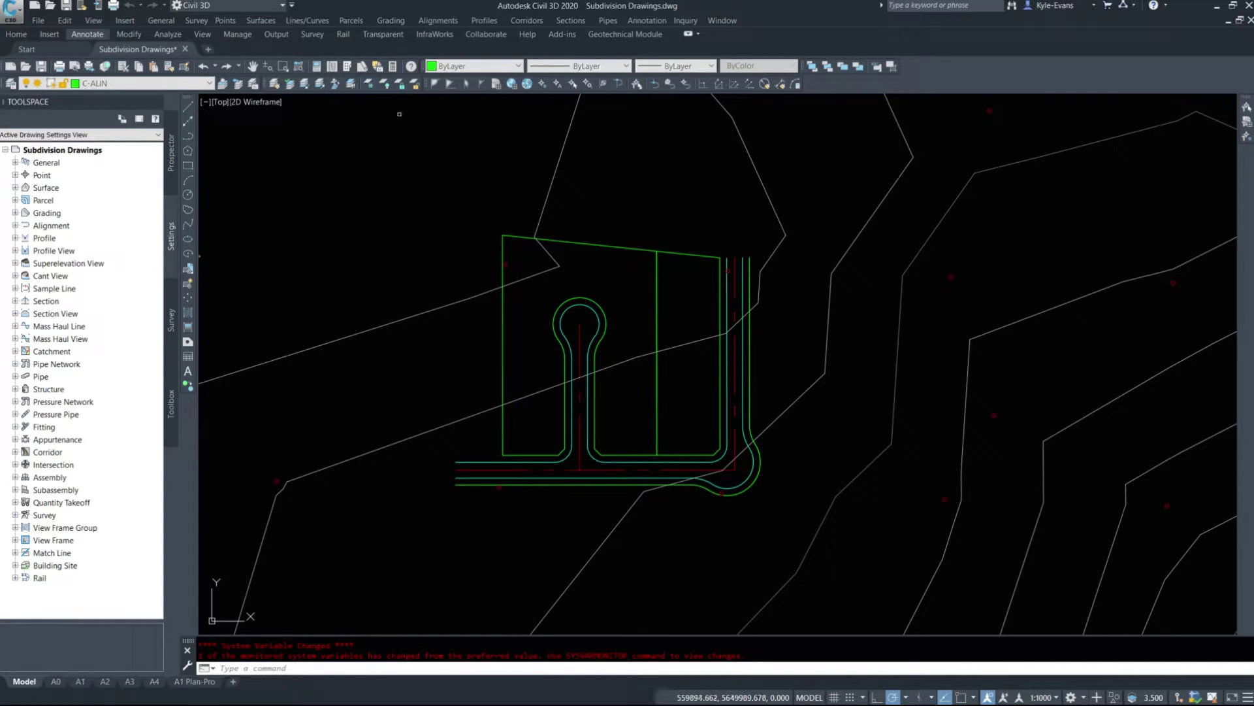
{"action": "left_click", "coordinate": [540, 226]}
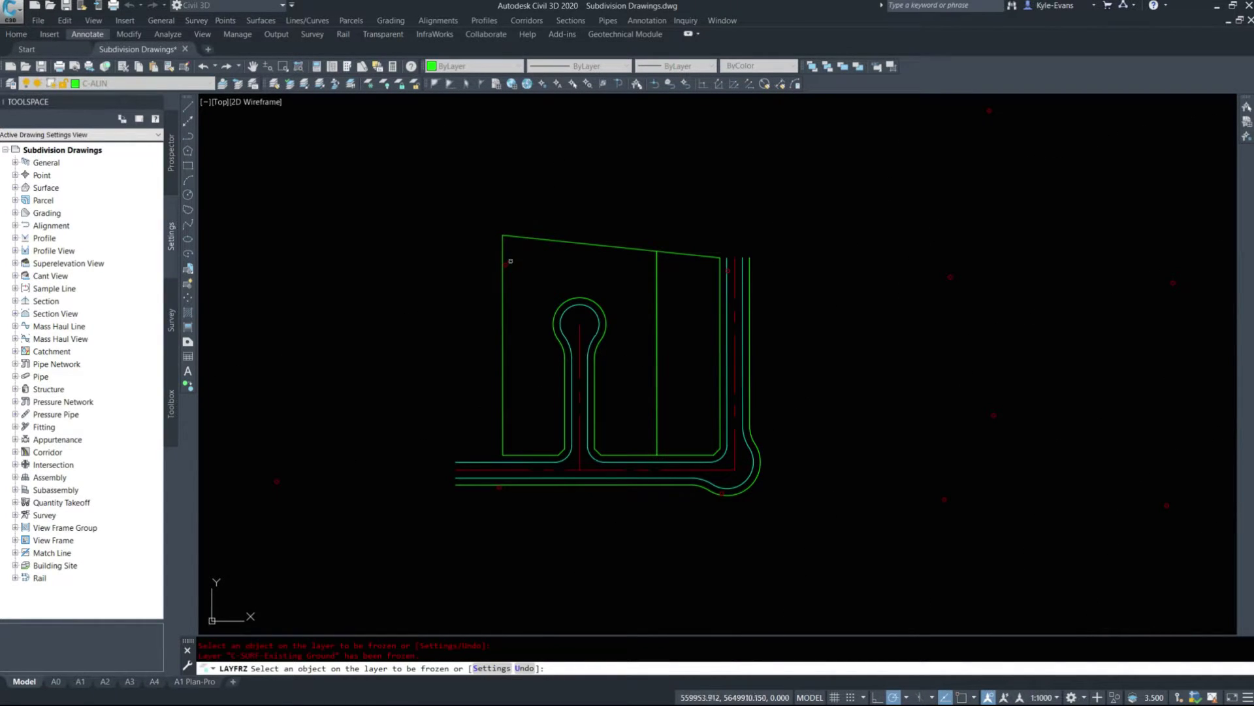
{"action": "left_click", "coordinate": [535, 243]}
{"action": "right_click", "coordinate": [560, 199]}
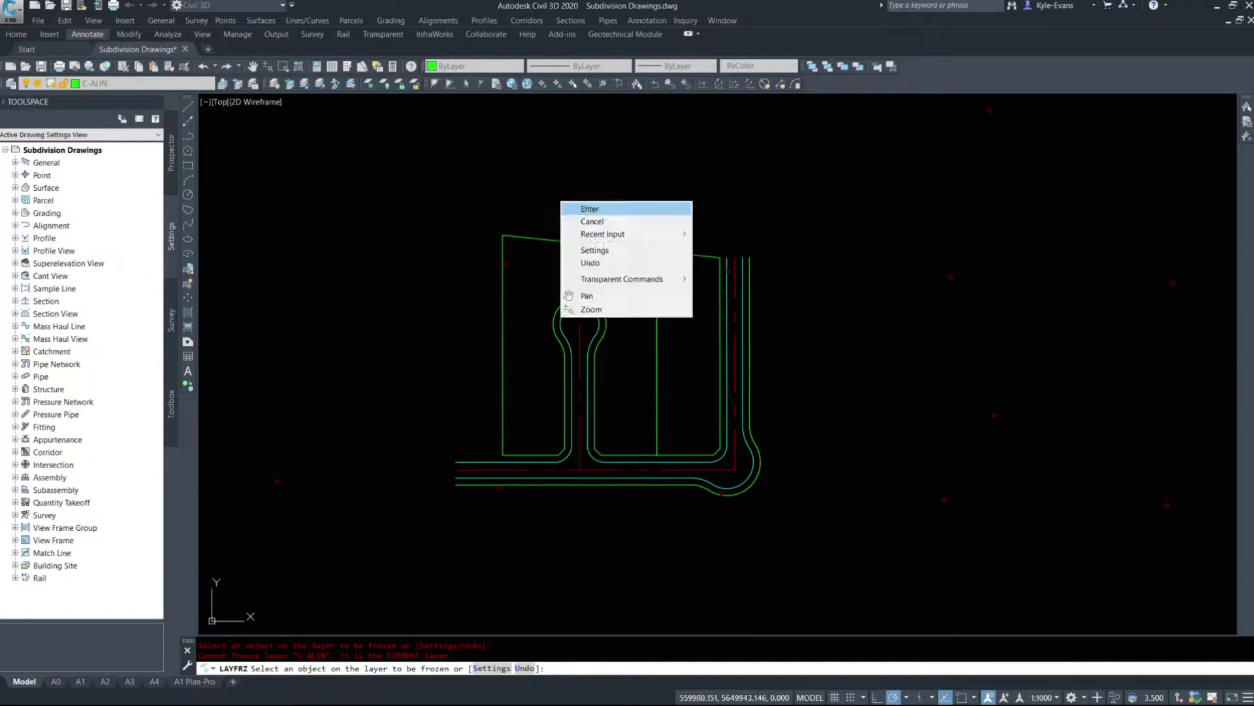
{"action": "left_click", "coordinate": [584, 207]}
- Select a COGO point and all similar points, and assign them to the C-SURV layer
{"action": "left_click", "coordinate": [1089, 414]}
{"action": "left_click", "coordinate": [910, 254]}
{"action": "right_click", "coordinate": [930, 275]}
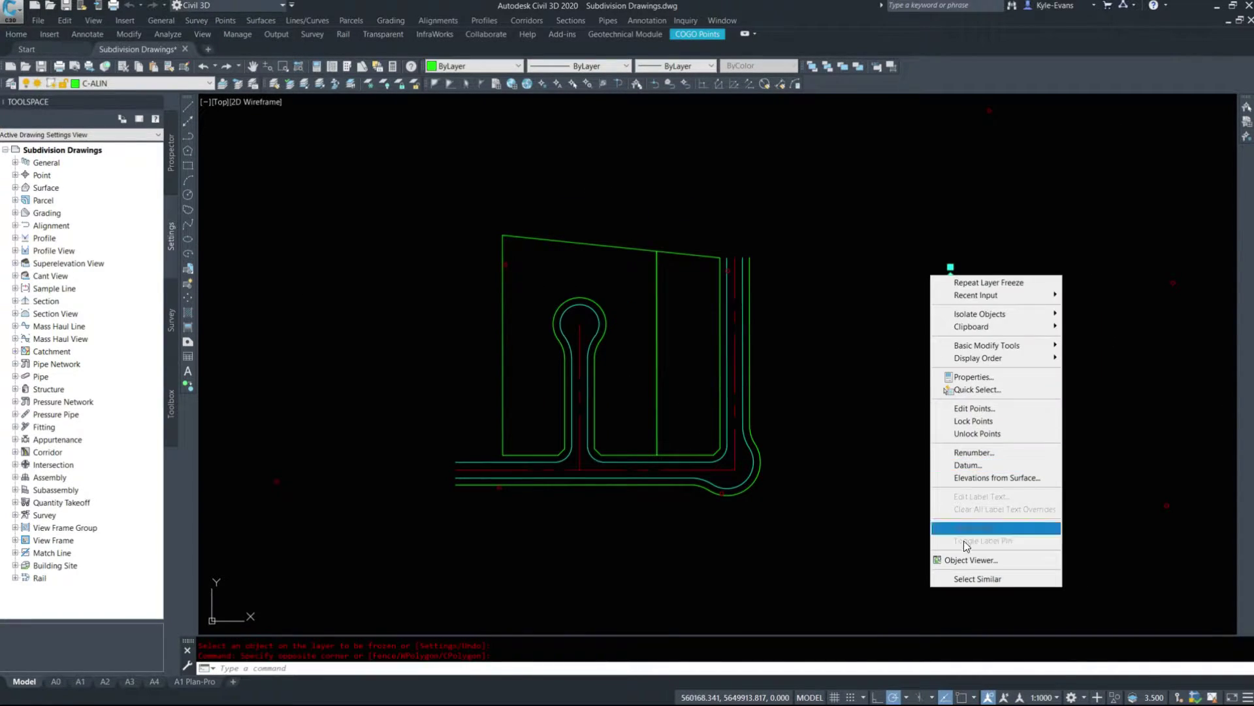
{"action": "left_click", "coordinate": [970, 578]}
{"action": "left_click", "coordinate": [103, 83]}
{"action": "scroll", "coordinate": [137, 268], "scroll_direction": "down", "scroll_amount": 5}
{"action": "scroll", "coordinate": [140, 268], "scroll_direction": "down", "scroll_amount": 3}
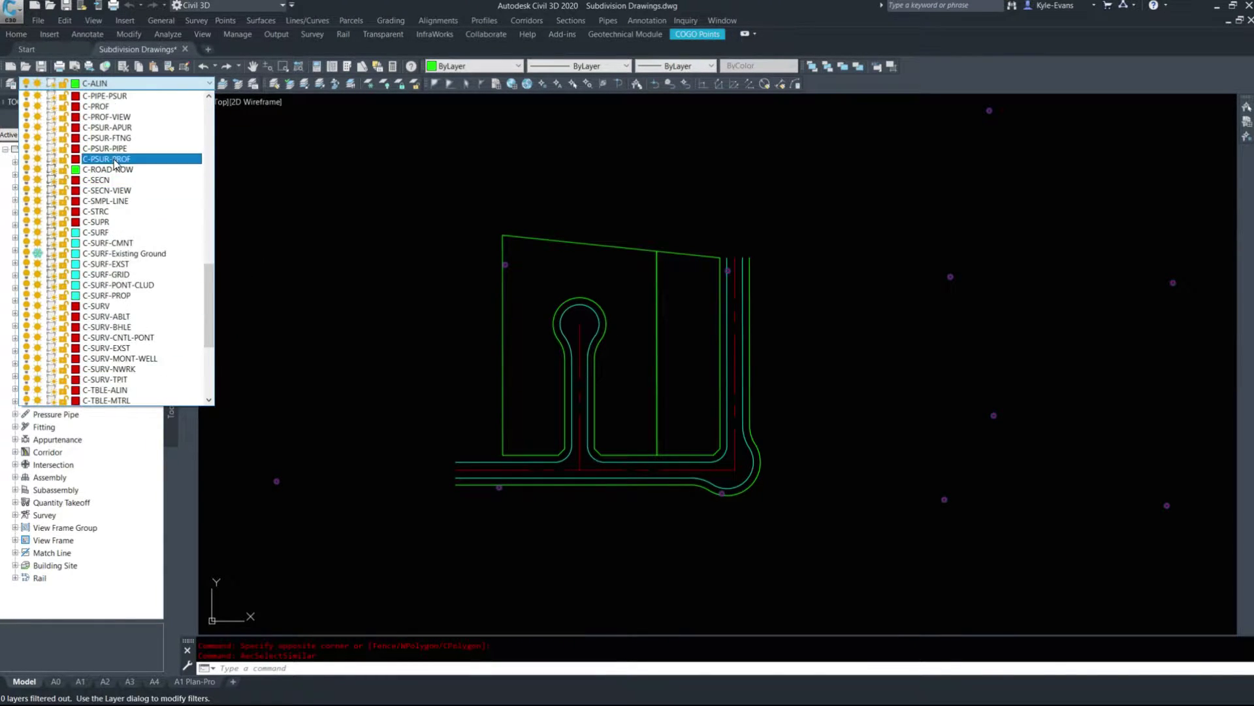
{"action": "left_click", "coordinate": [131, 308]}
{"action": "key", "text": "Escape"}
{"action": "key", "text": "Escape"}
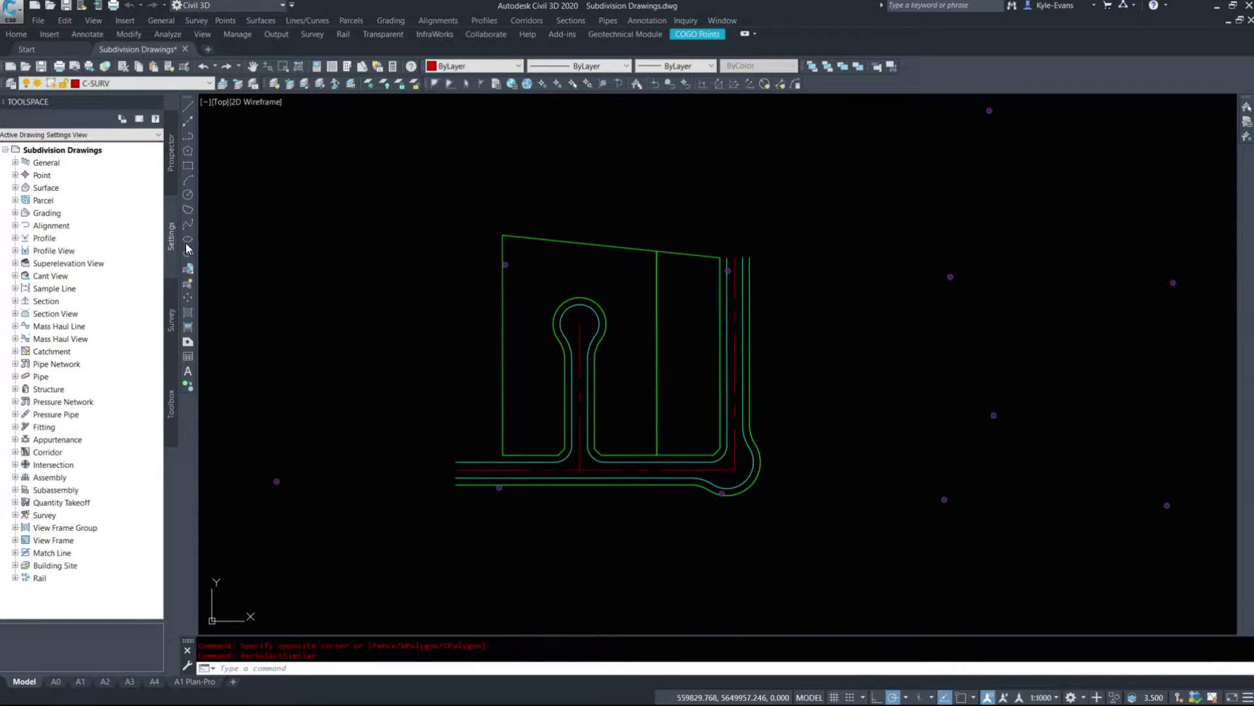
- Freeze the C-SURV layer by picking one of the survey points
{"action": "left_click", "coordinate": [374, 84]}
{"action": "left_click", "coordinate": [507, 265]}
{"action": "scroll", "coordinate": [654, 375], "scroll_direction": "up", "scroll_amount": 2}
{"action": "key", "text": "Escape"}
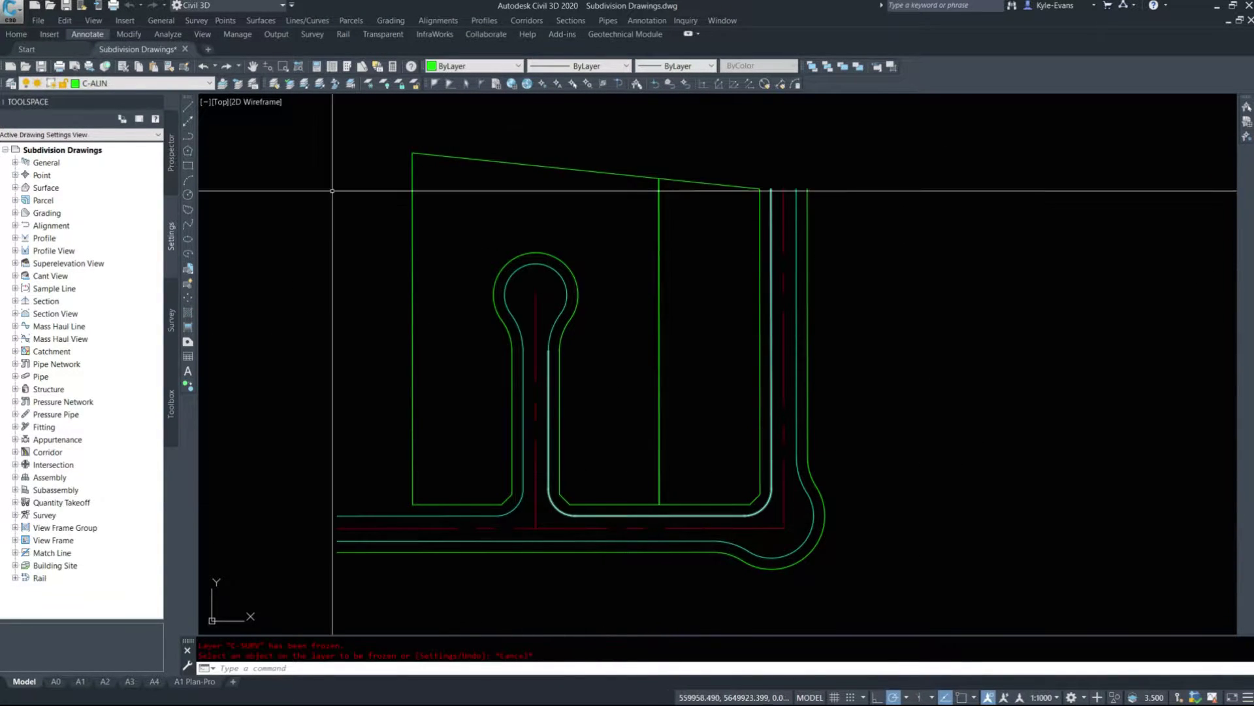
{"action": "scroll", "coordinate": [481, 434], "scroll_direction": "down", "scroll_amount": 3}
{"action": "left_click", "coordinate": [288, 164]}
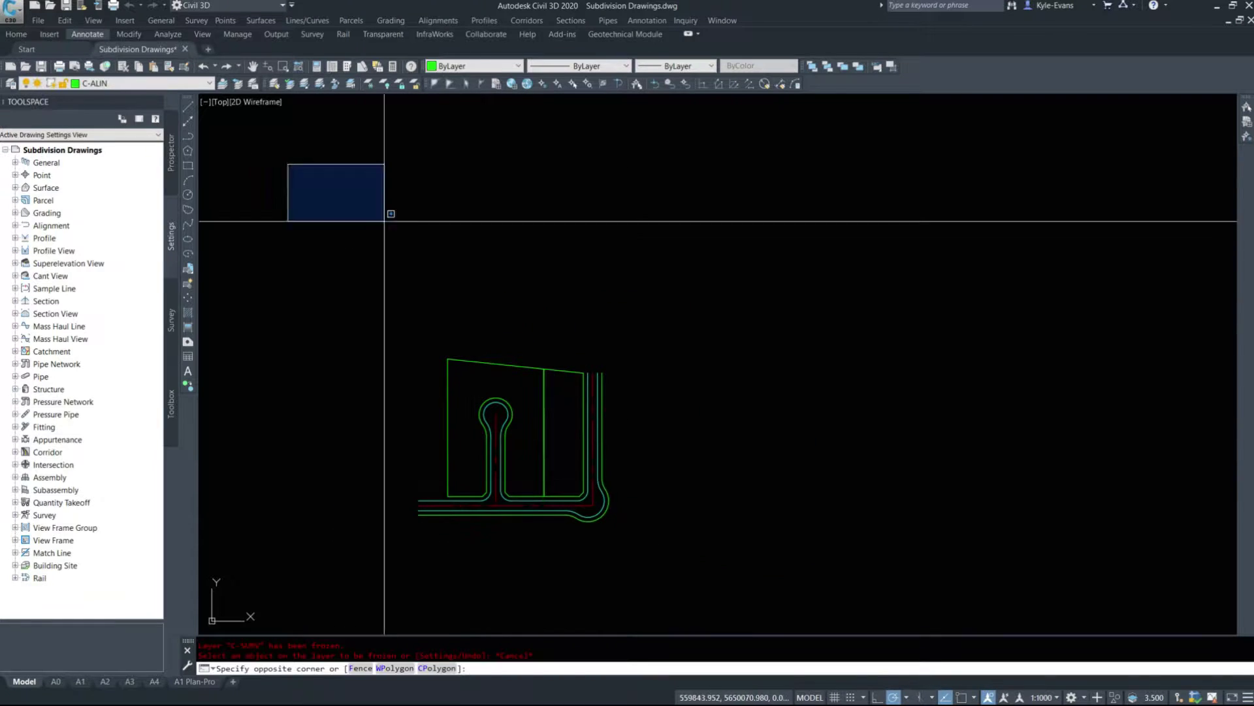
{"action": "left_click", "coordinate": [312, 122]}
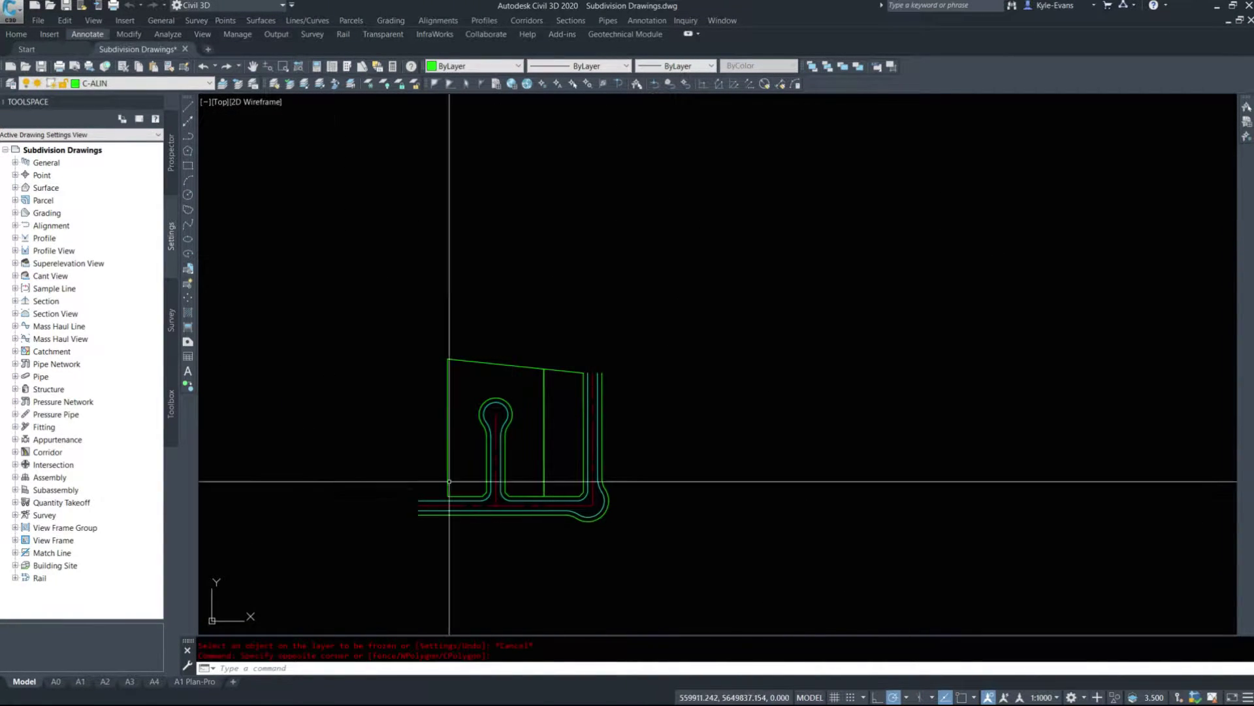
- Erase the overlapping duplicate of the vertical line that divides the two lots
{"action": "scroll", "coordinate": [588, 513], "scroll_direction": "up", "scroll_amount": 4}
{"action": "middle_click_drag", "start_coordinate": [575, 456], "coordinate": [442, 360]}
{"action": "left_click", "coordinate": [506, 234]}
{"action": "left_click", "coordinate": [460, 269]}
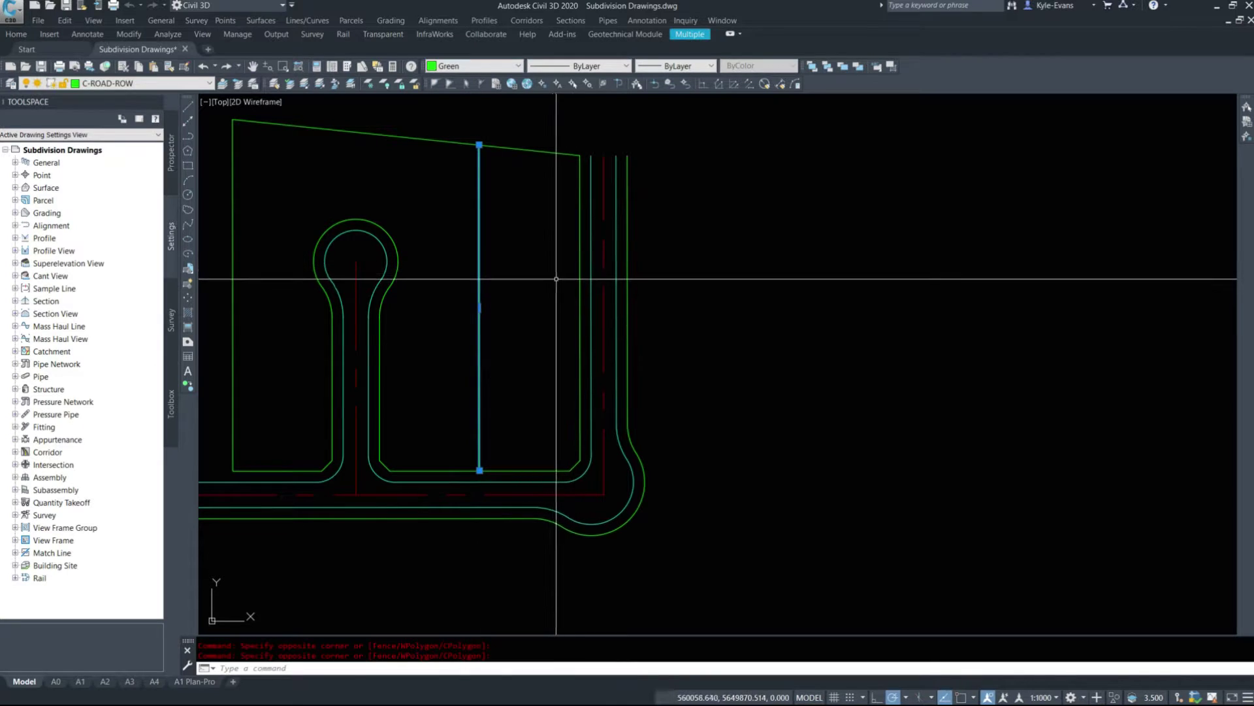
{"action": "key", "text": "Escape"}
{"action": "left_click", "coordinate": [481, 253]}
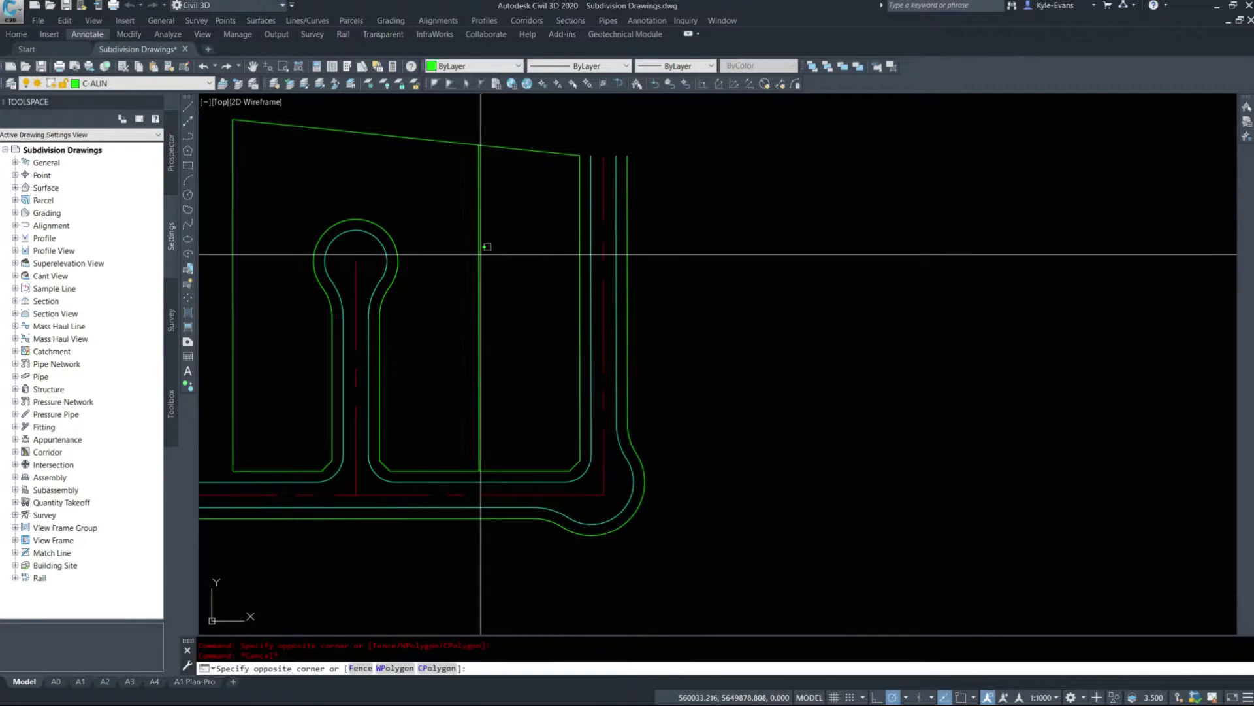
{"action": "left_click", "coordinate": [482, 261]}
{"action": "key", "text": "Delete"}
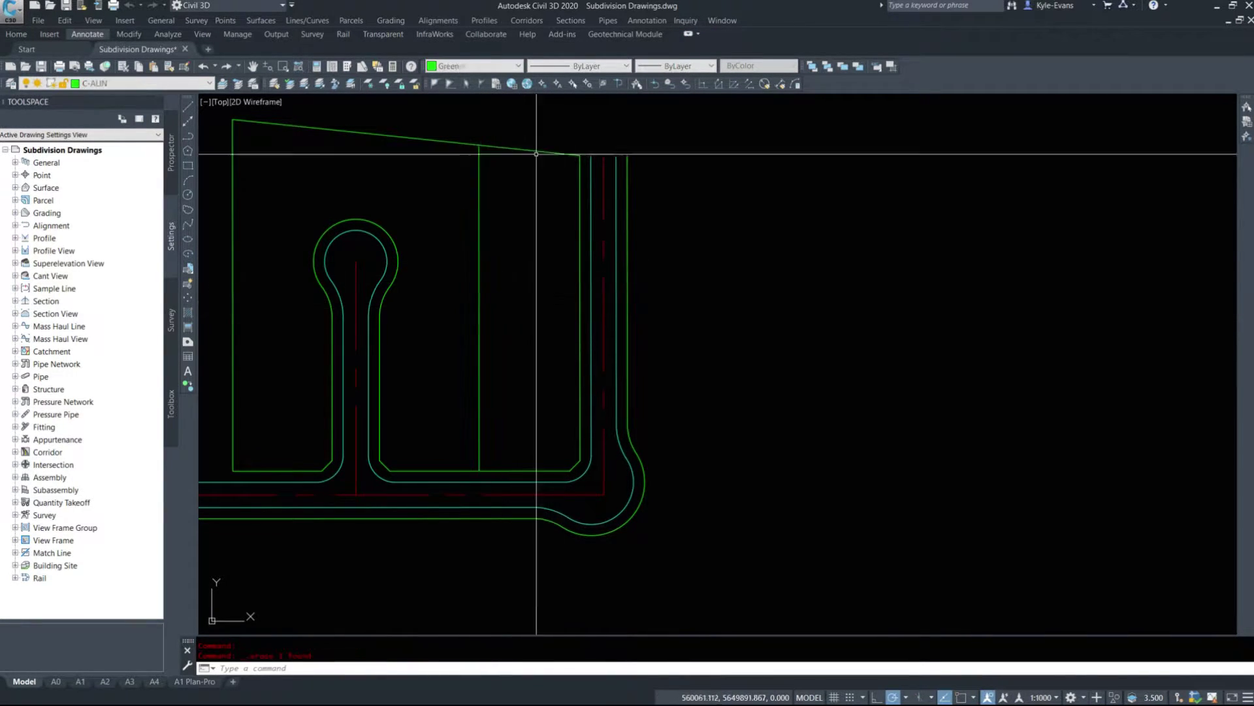
- Check the sloping upper lot boundary line for overlapping duplicates and clear the selection
{"action": "left_click", "coordinate": [559, 126]}
{"action": "left_click", "coordinate": [493, 182]}
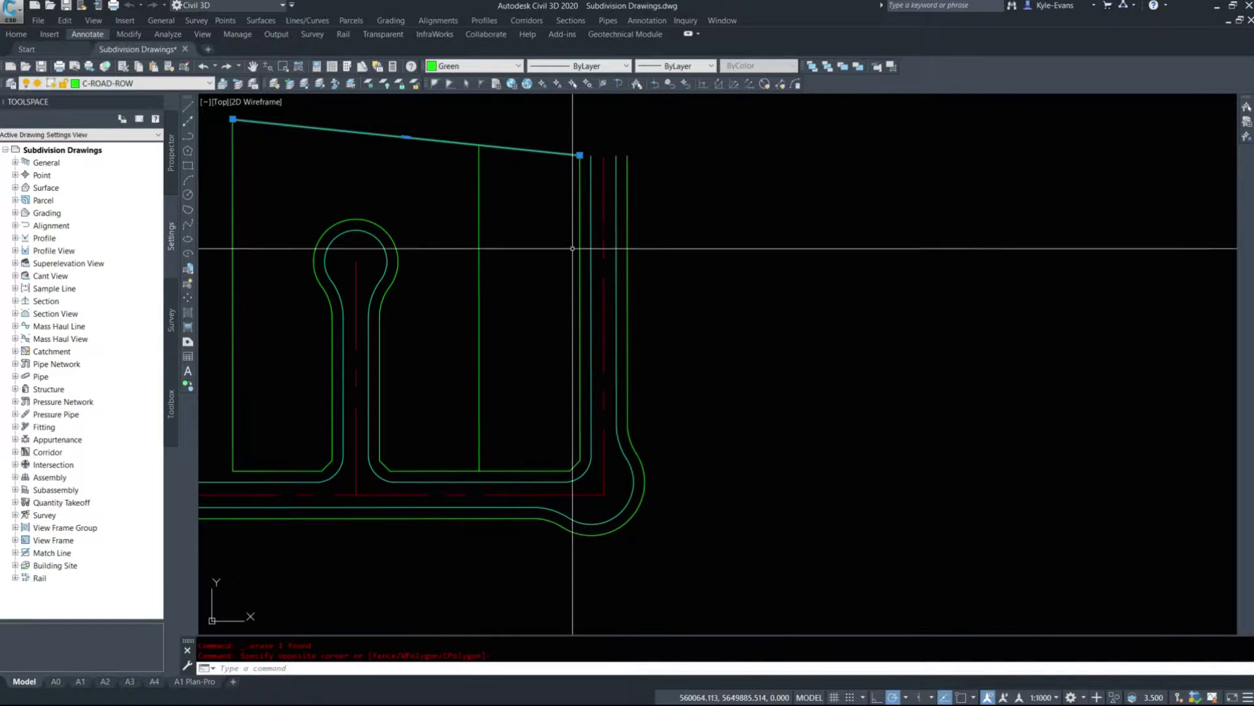
{"action": "key", "text": "Escape"}
{"action": "key", "text": "Escape"}
- Create closed boundary polylines with BPOLY by picking an internal point in the cul-de-sac lot and in the narrow lot beside it
{"action": "type", "text": "b"}
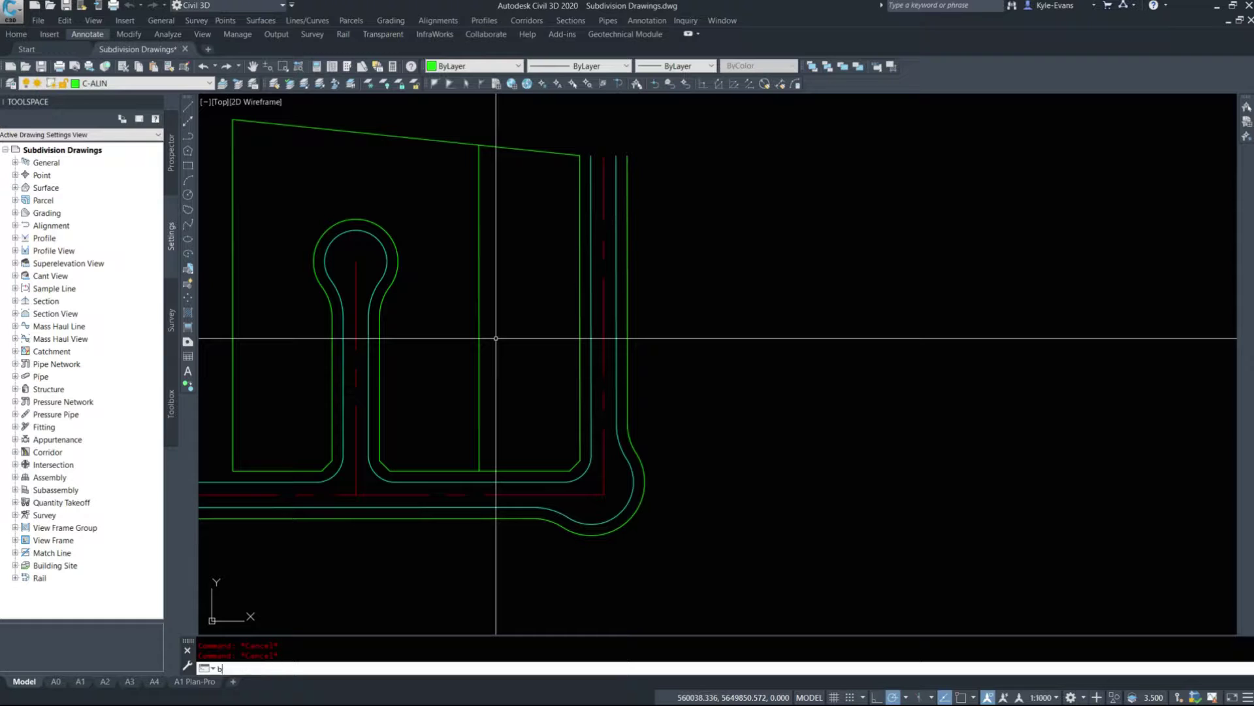
{"action": "type", "text": "pol"}
{"action": "key", "text": "Return"}
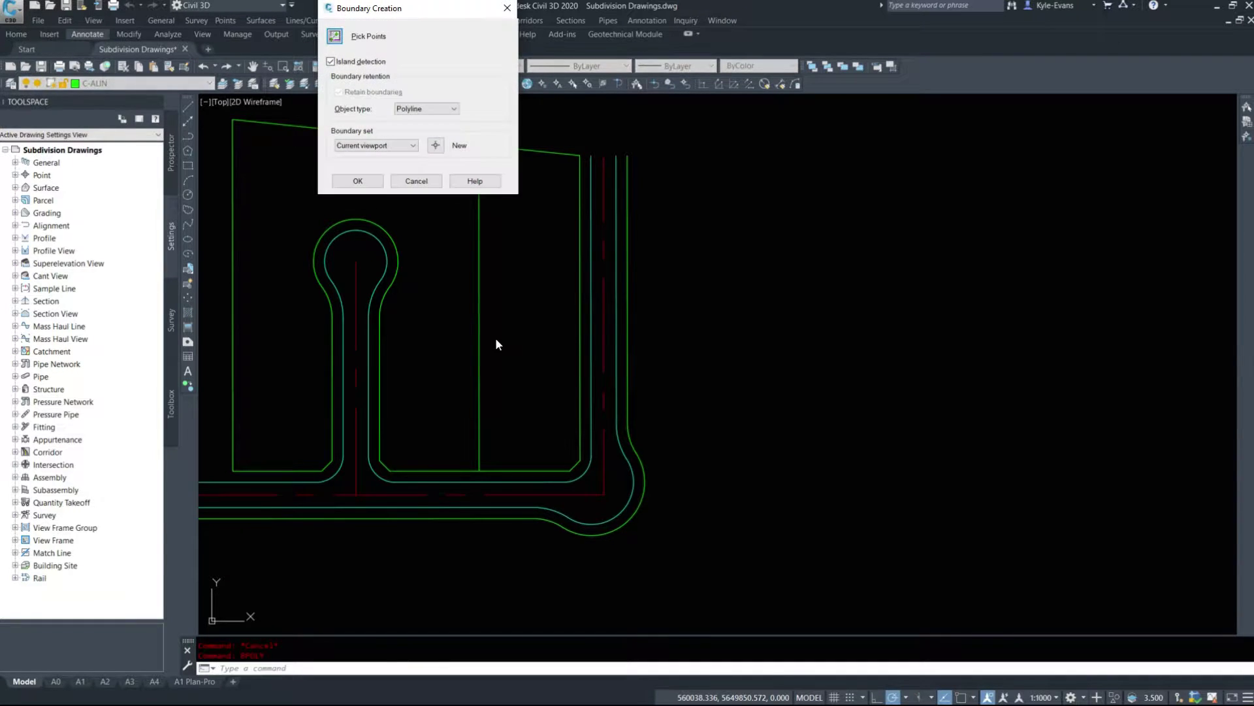
{"action": "left_click", "coordinate": [334, 37]}
{"action": "left_click", "coordinate": [358, 177]}
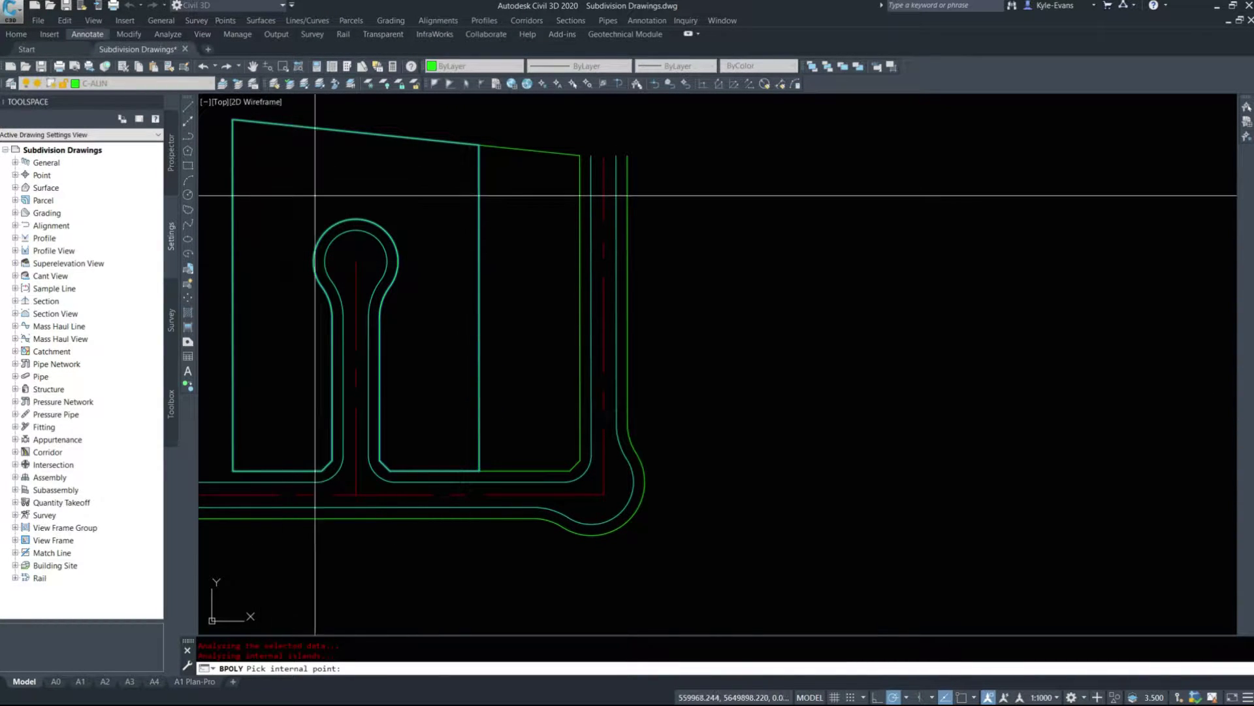
{"action": "left_click", "coordinate": [564, 241]}
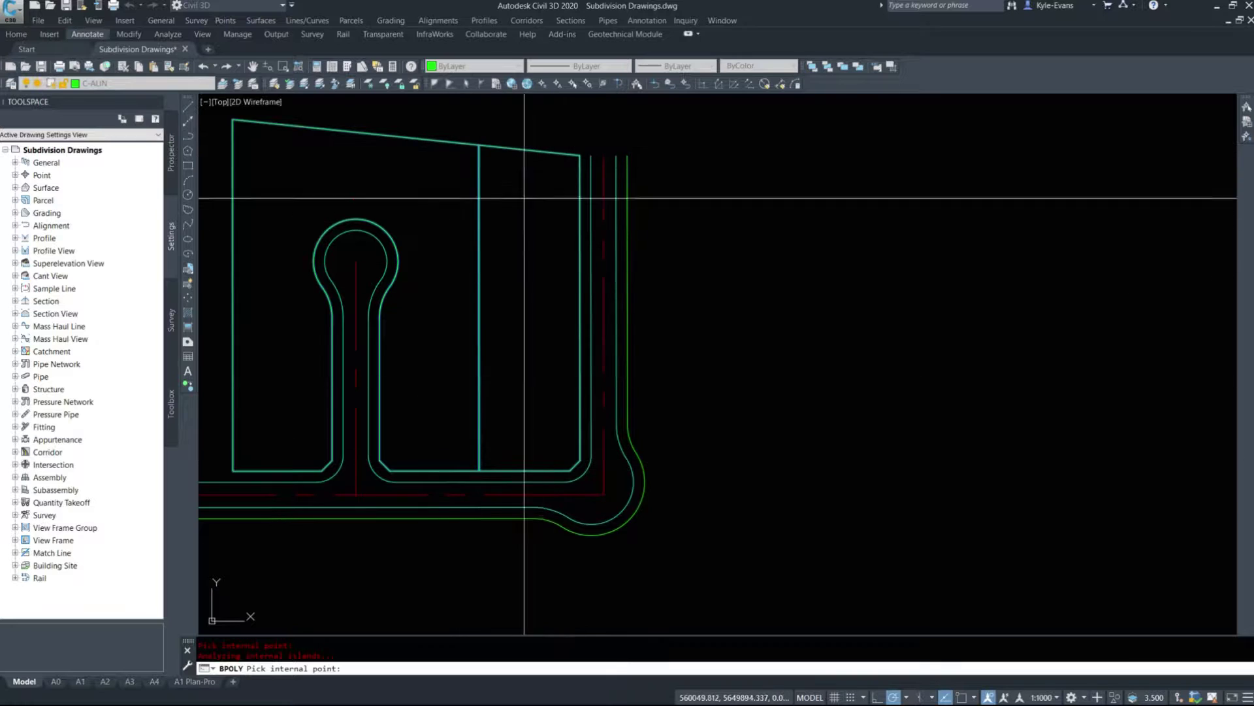
{"action": "key", "text": "Return"}
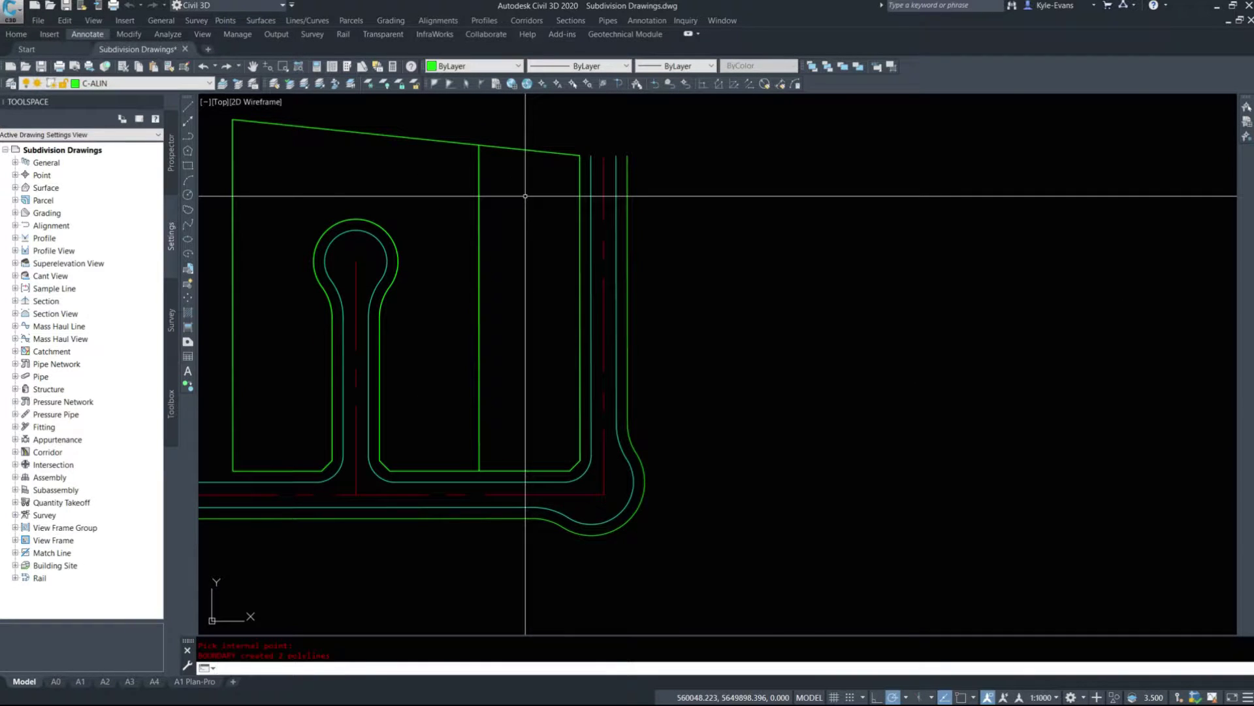
- Inspect the new lot boundary polylines and the upper end of their shared dividing line
{"action": "left_click", "coordinate": [529, 150]}
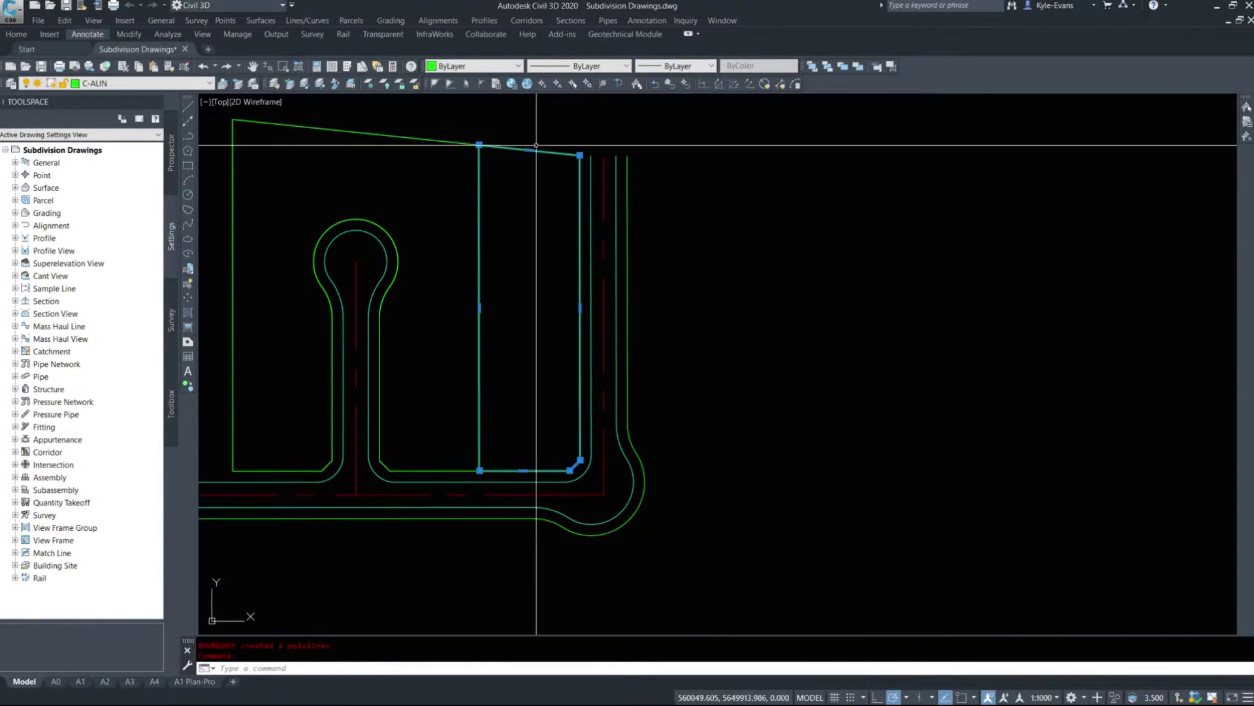
{"action": "left_click", "coordinate": [442, 141]}
{"action": "key", "text": "Escape"}
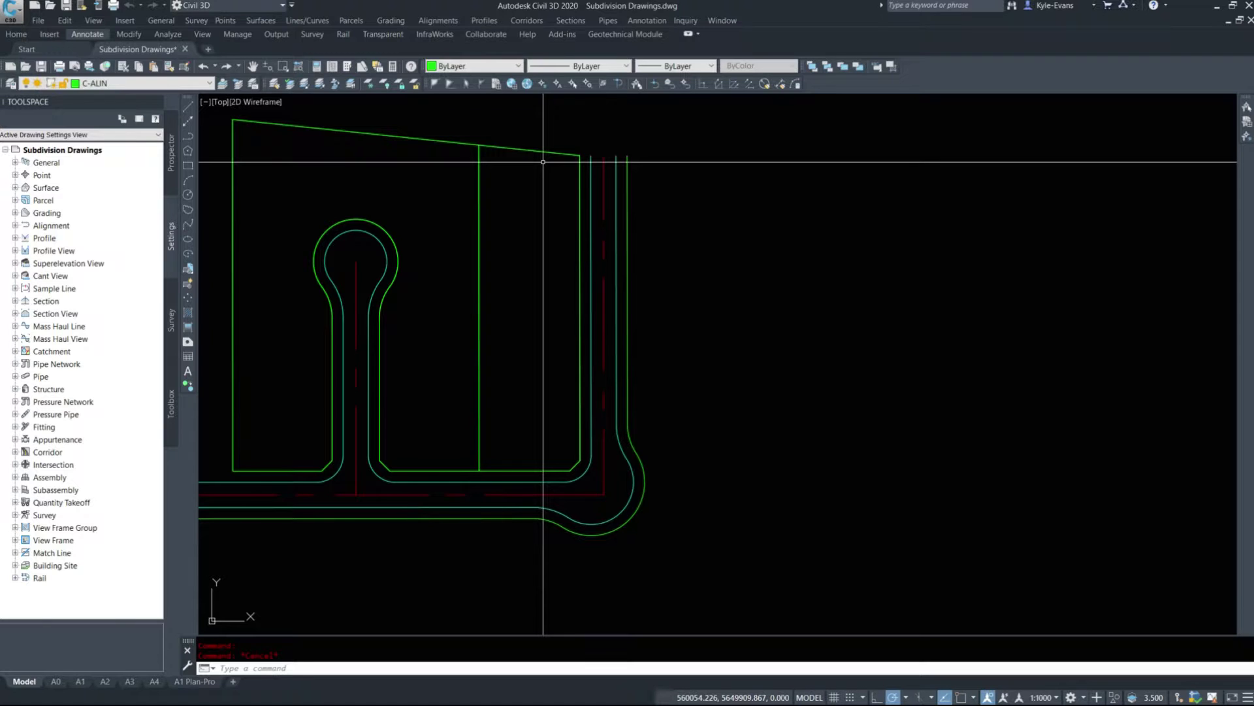
{"action": "scroll", "coordinate": [349, 207], "scroll_direction": "up", "scroll_amount": 8}
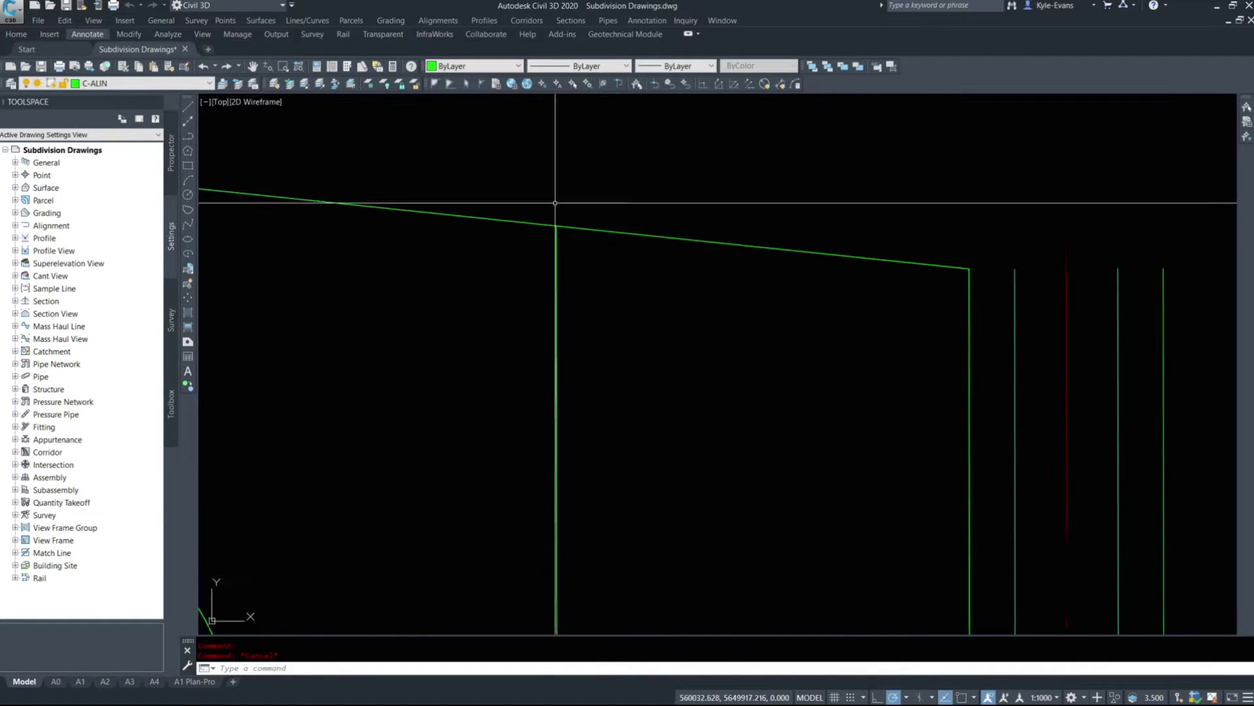
{"action": "scroll", "coordinate": [575, 275], "scroll_direction": "up", "scroll_amount": 2}
{"action": "left_click", "coordinate": [526, 210]}
{"action": "left_click", "coordinate": [610, 284]}
{"action": "scroll", "coordinate": [555, 196], "scroll_direction": "down", "scroll_amount": 5}
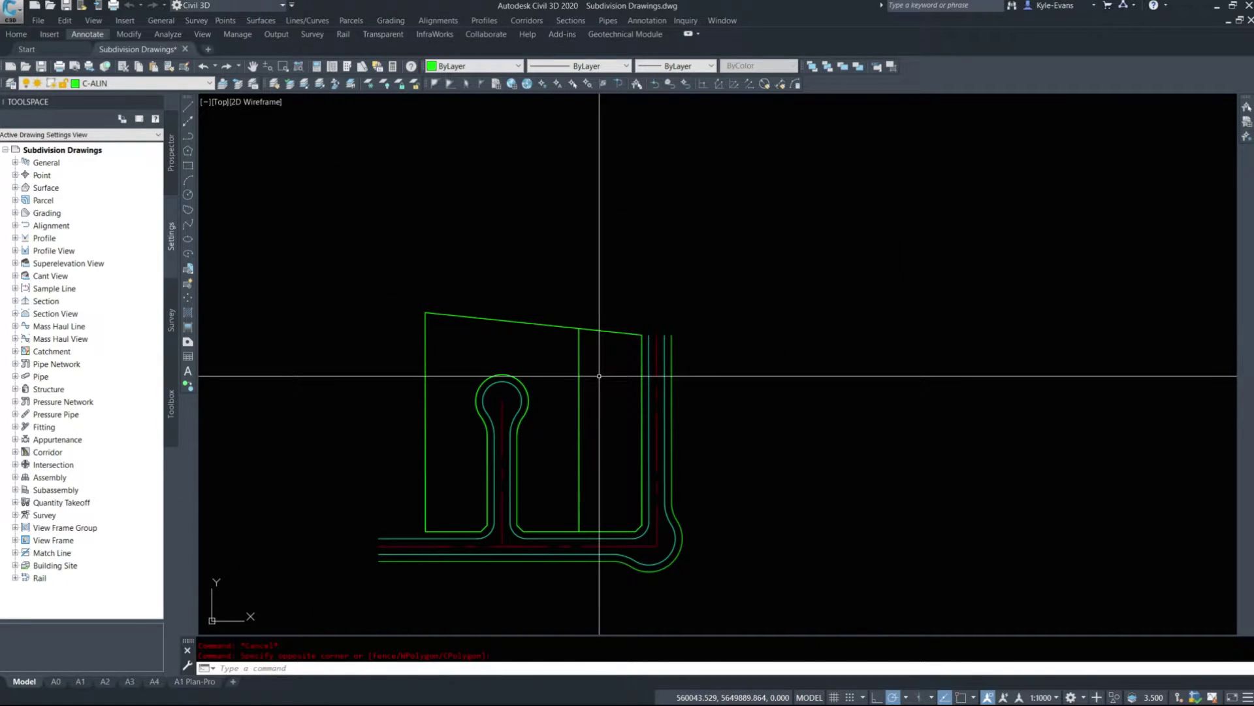
{"action": "middle_click_drag", "start_coordinate": [558, 423], "coordinate": [512, 328]}
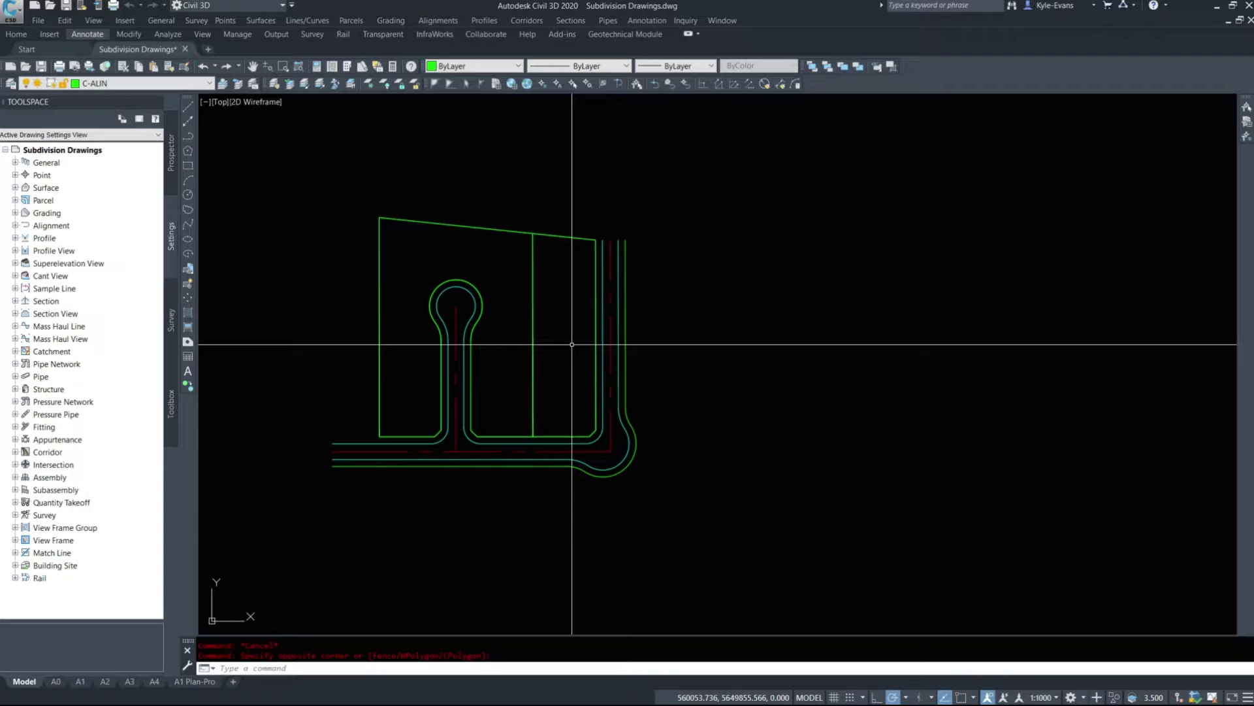
- Select both closed lot polylines and start creating parcels from these objects
{"action": "scroll", "coordinate": [493, 332], "scroll_direction": "up", "scroll_amount": 2}
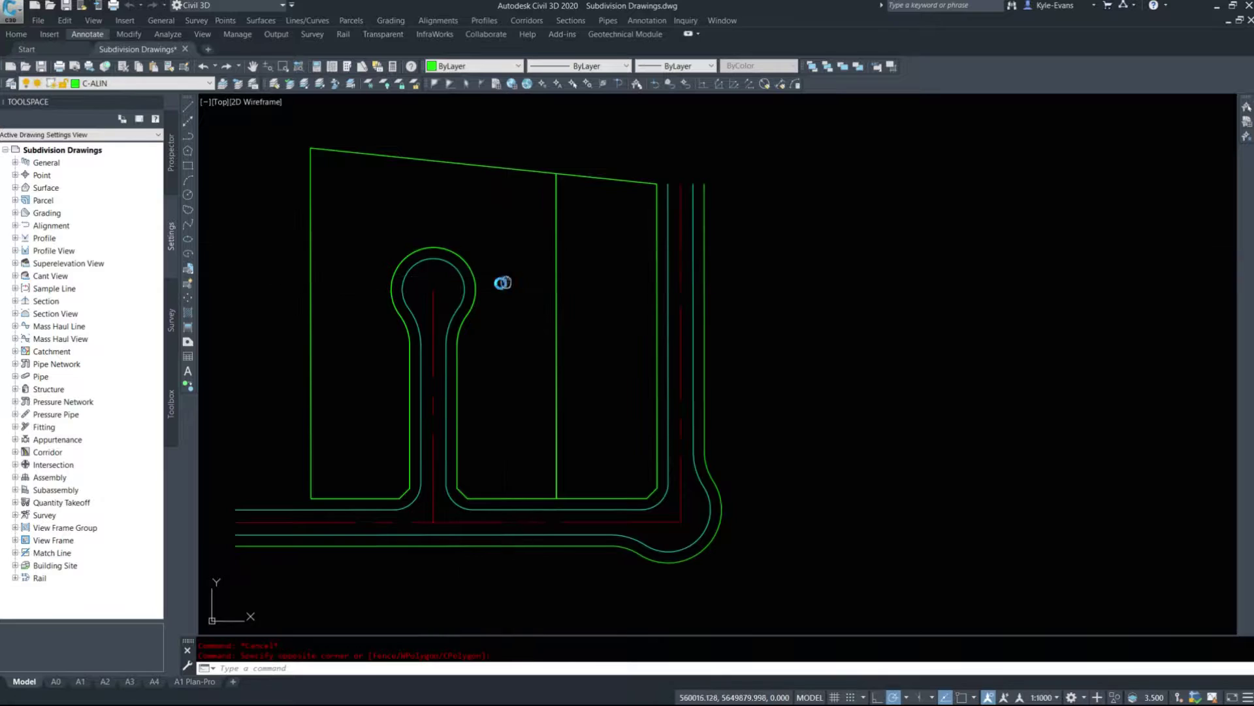
{"action": "middle_click_drag", "start_coordinate": [504, 283], "coordinate": [462, 291]}
{"action": "left_click", "coordinate": [449, 180]}
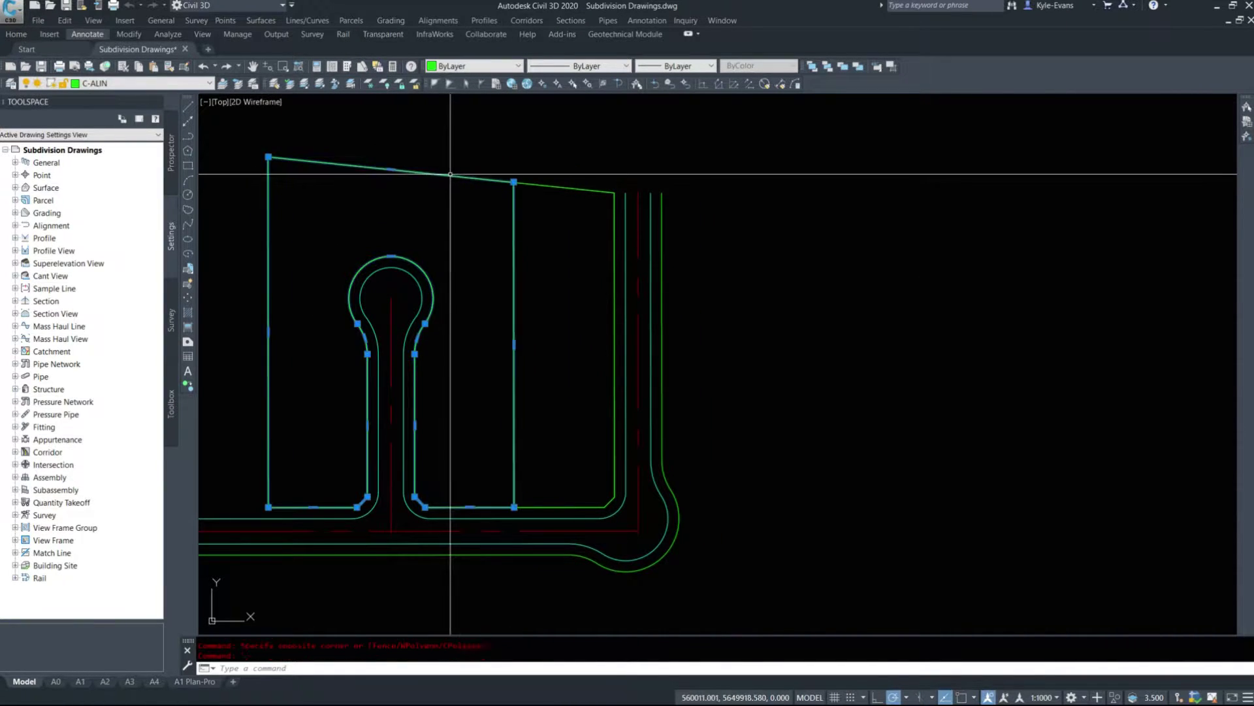
{"action": "left_click", "coordinate": [555, 188]}
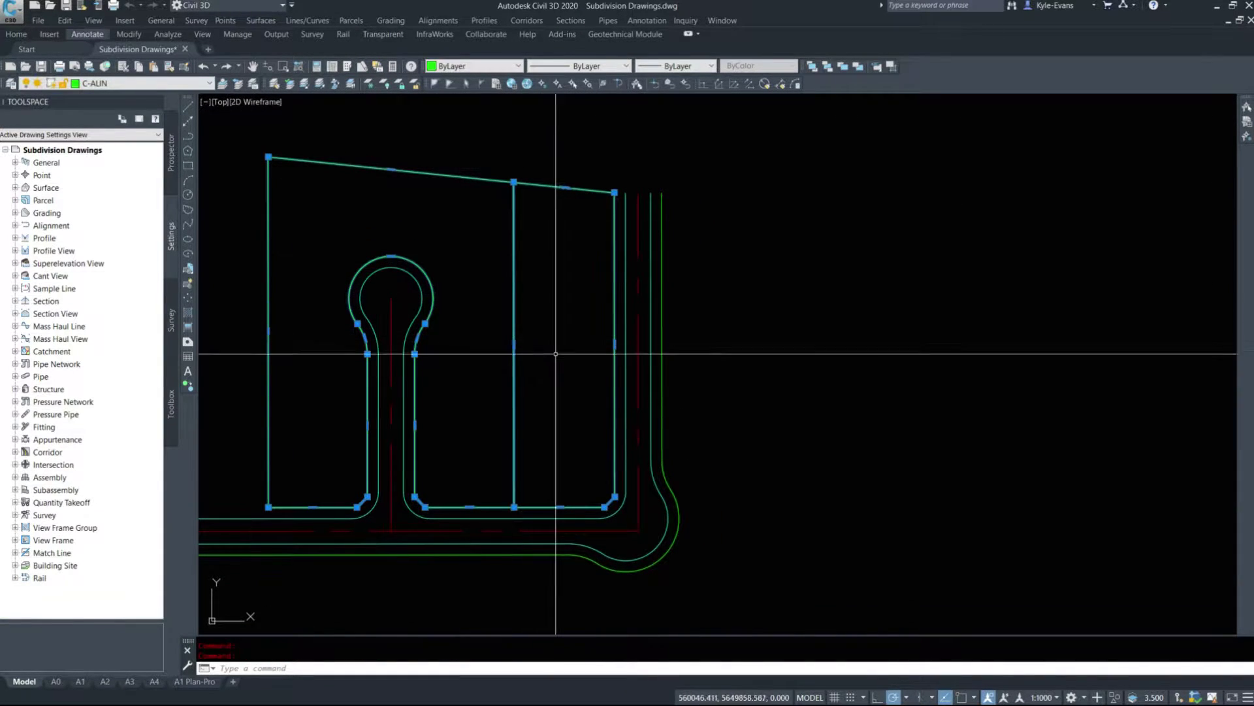
{"action": "middle_click_drag", "start_coordinate": [492, 431], "coordinate": [555, 437]}
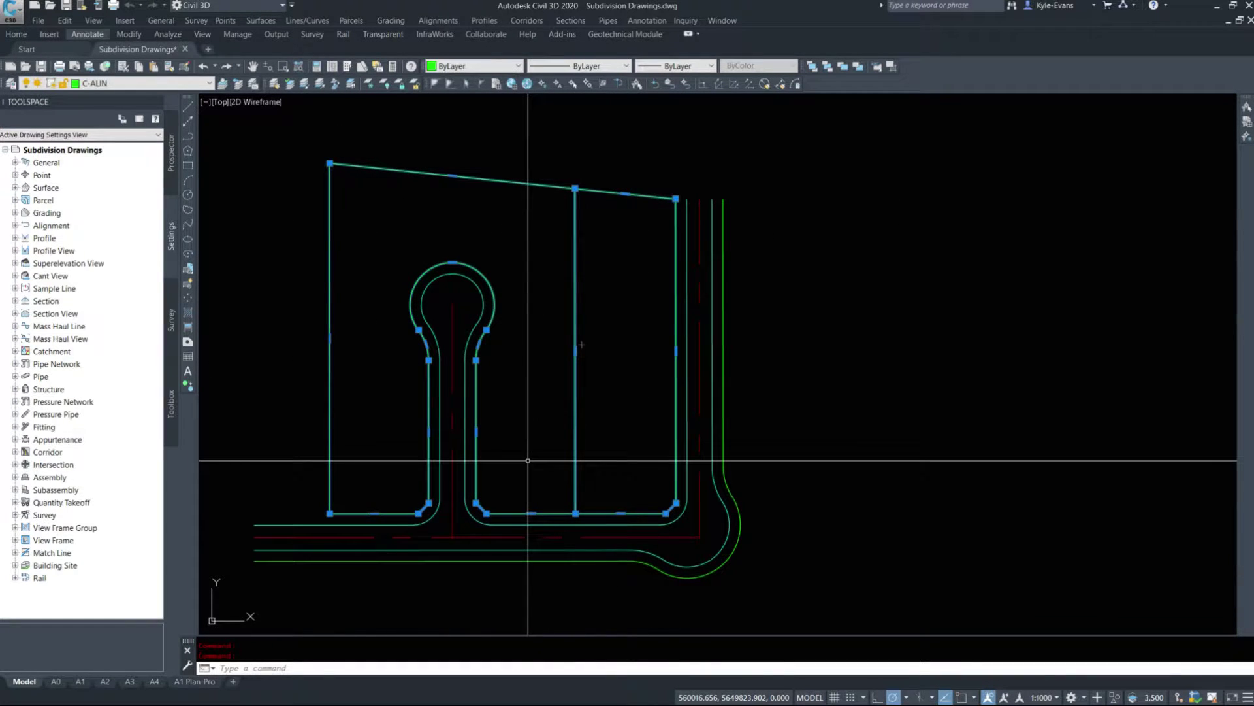
{"action": "left_click", "coordinate": [349, 21]}
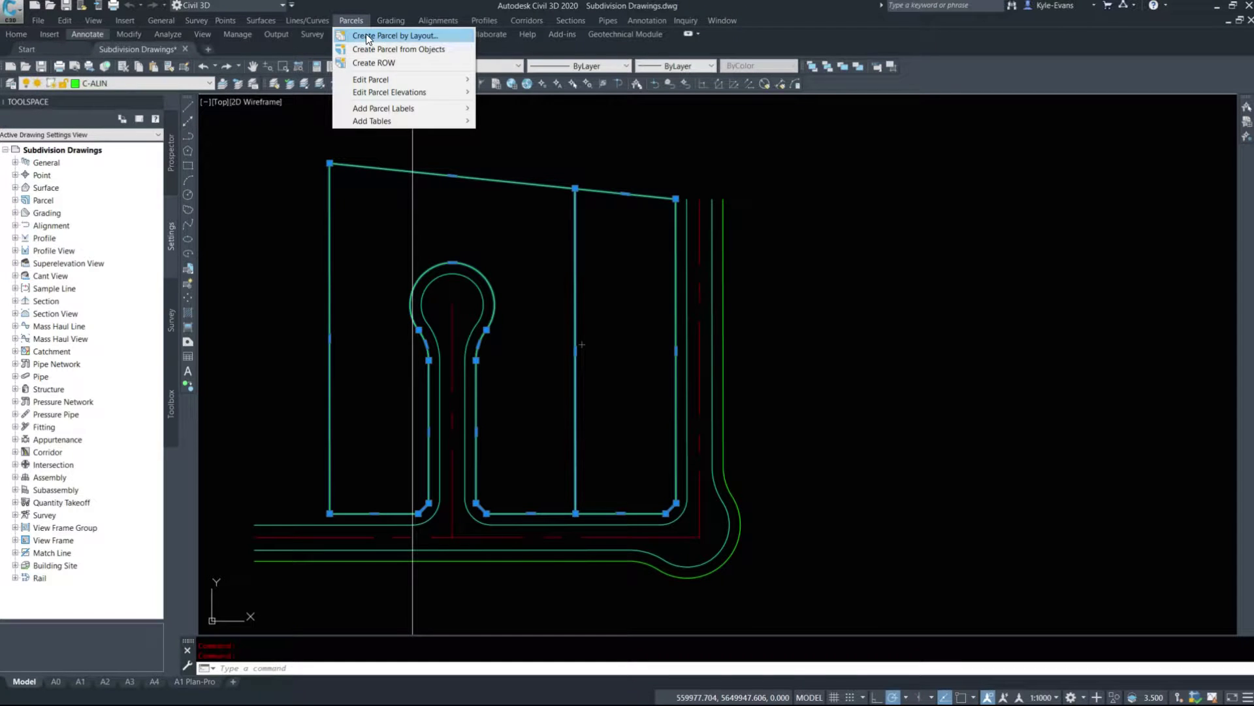
{"action": "left_click", "coordinate": [390, 48]}
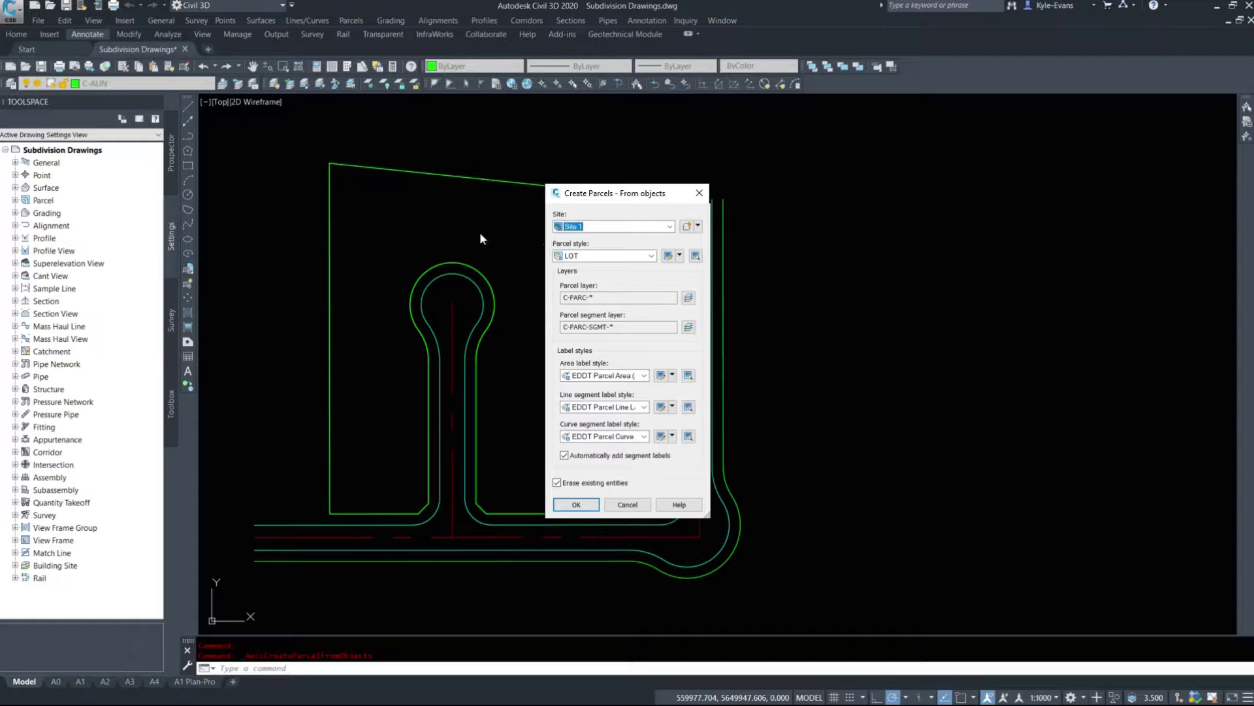
- Create a new site named "Parcels - Lots" for the parcels, checking its 3D geometry settings
{"action": "left_click", "coordinate": [698, 226]}
{"action": "left_click", "coordinate": [738, 239]}
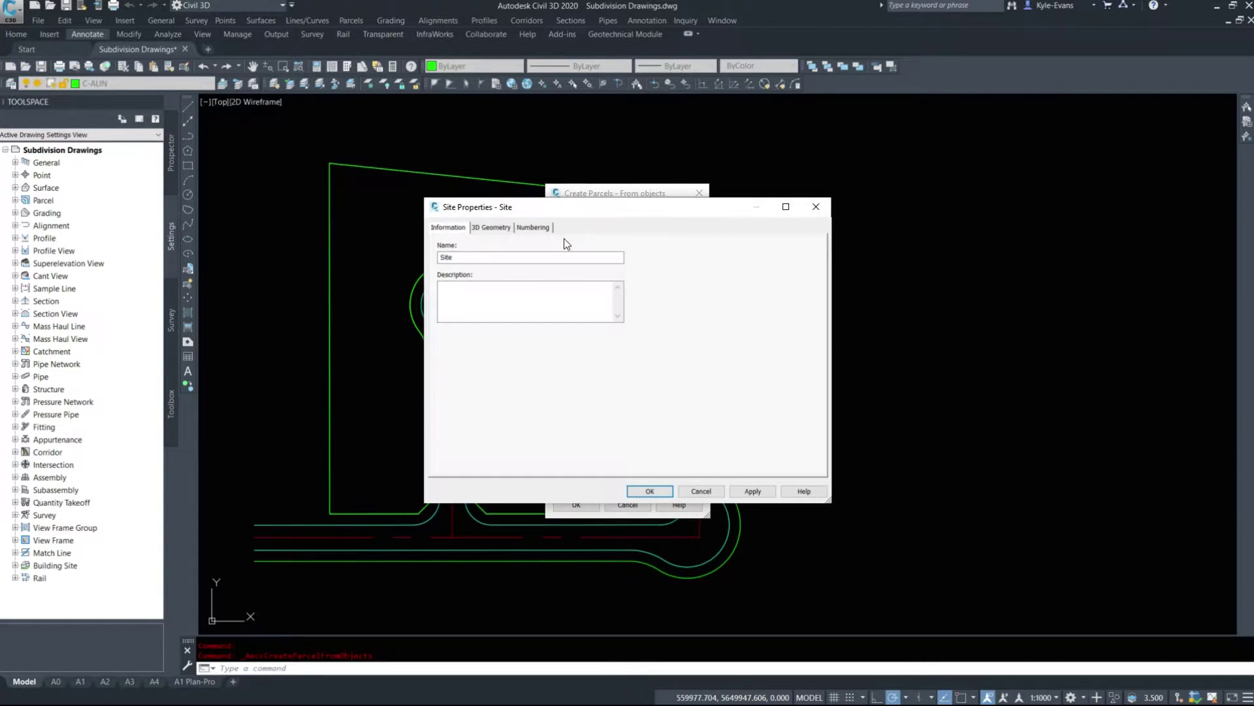
{"action": "type", "text": "Parcels - Lots"}
{"action": "left_click", "coordinate": [496, 227]}
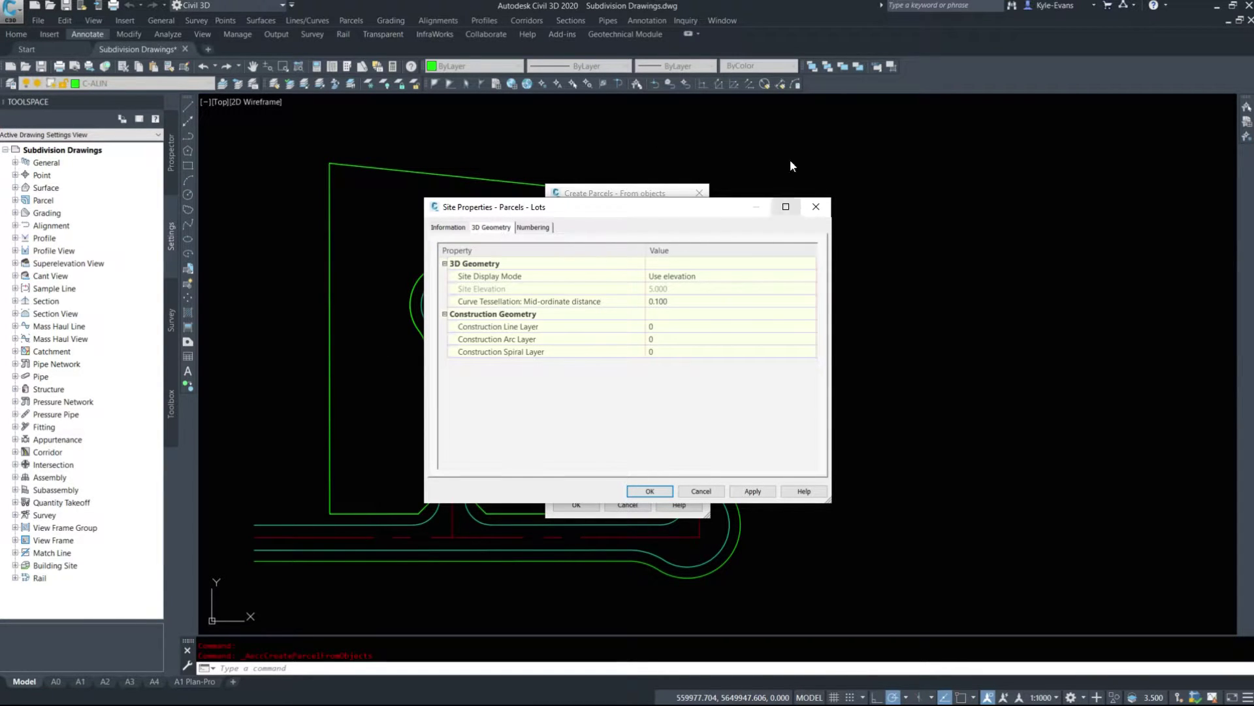
{"action": "left_click", "coordinate": [446, 227]}
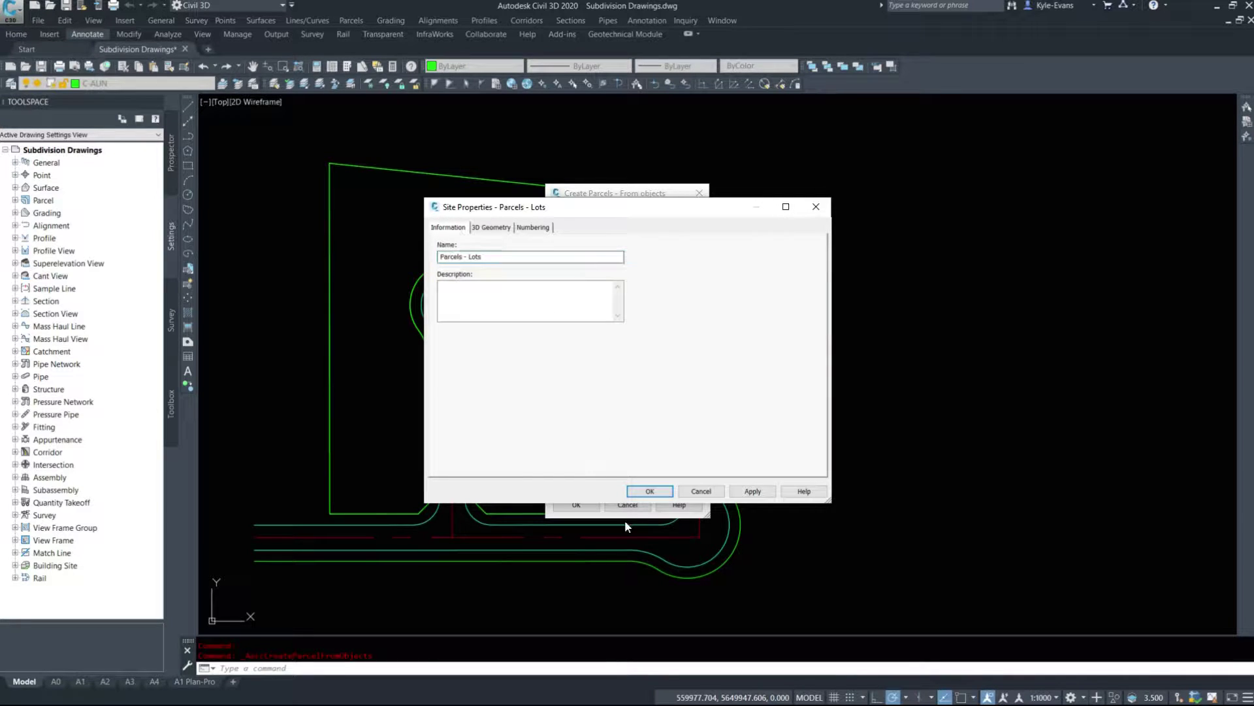
{"action": "left_click", "coordinate": [650, 491]}
- Choose the LOT parcel style and check the parcel layer and parcel segment layer names
{"action": "left_click", "coordinate": [608, 256]}
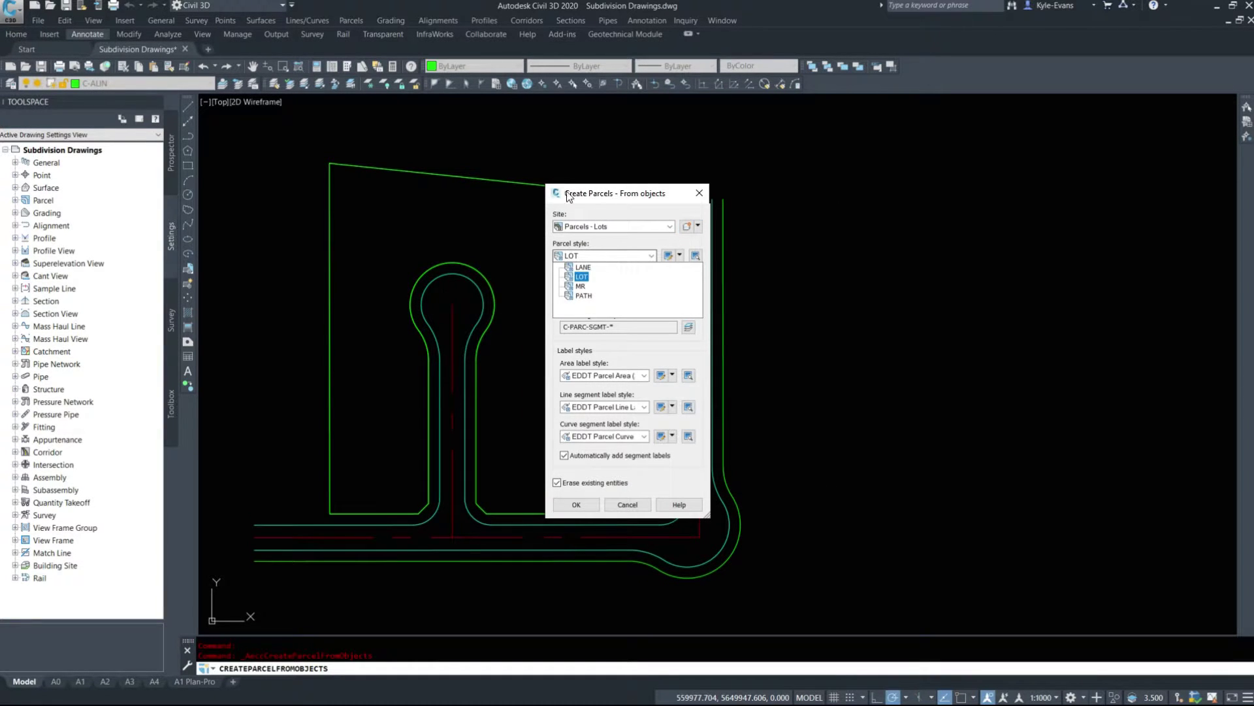
{"action": "left_click", "coordinate": [580, 277]}
{"action": "double_click", "coordinate": [606, 298]}
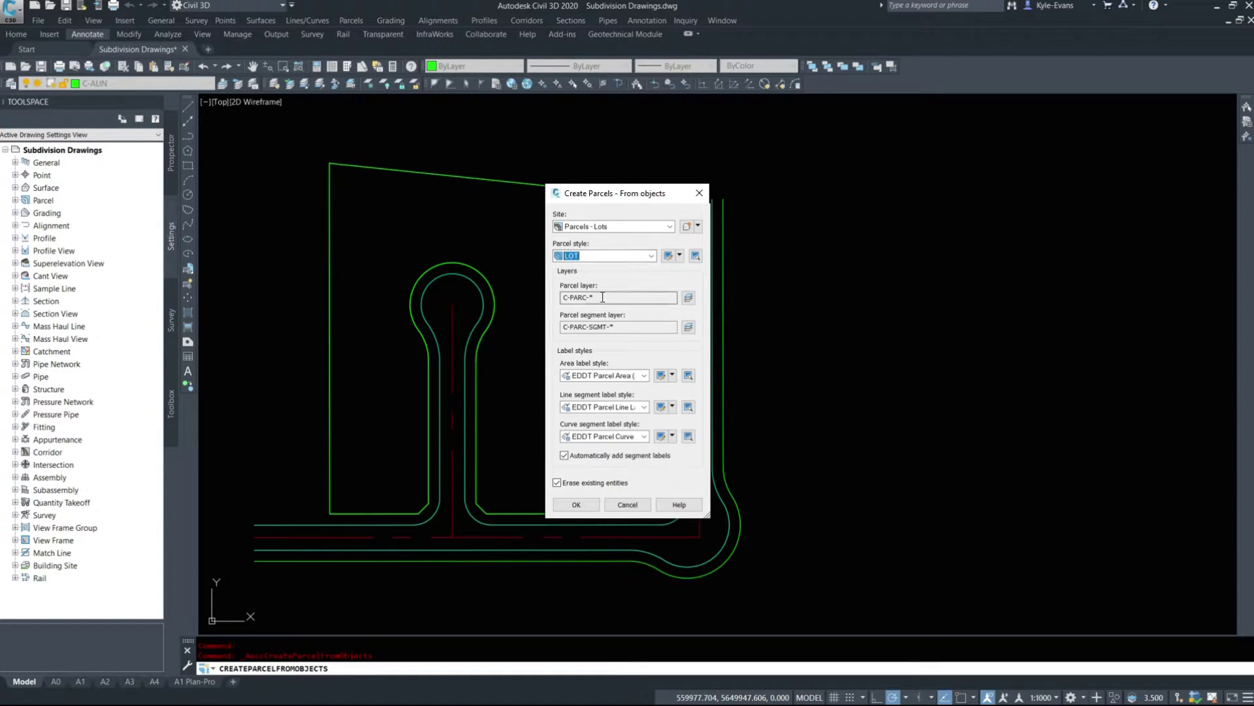
{"action": "double_click", "coordinate": [620, 326]}
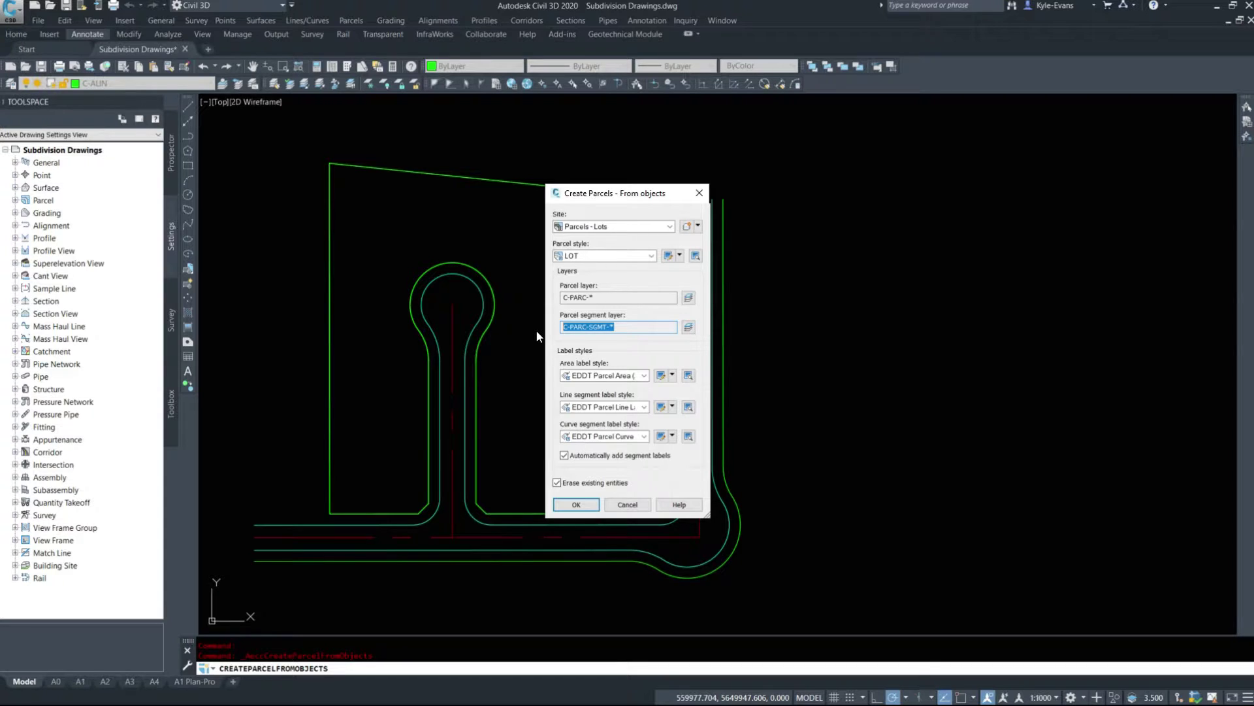
- Choose the EDDT Parcel Area (2.0mm) area label style and check the line segment label style
{"action": "left_click", "coordinate": [613, 379]}
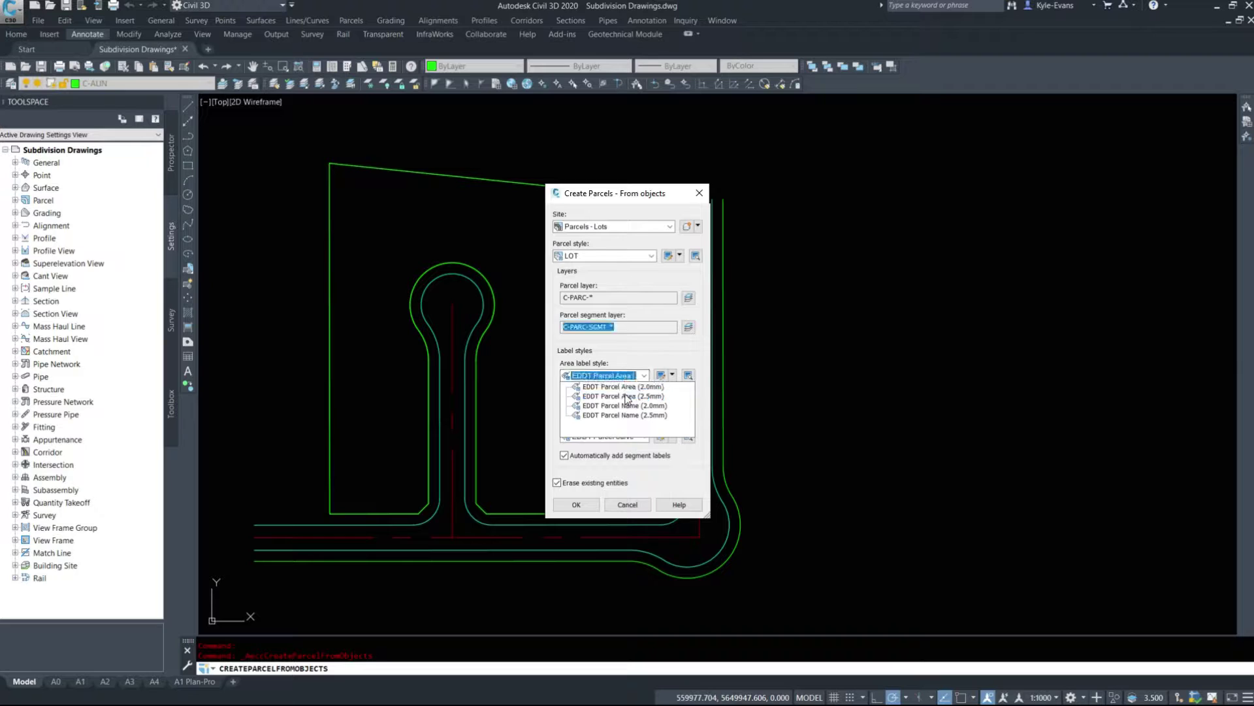
{"action": "left_click", "coordinate": [629, 386]}
{"action": "left_click", "coordinate": [624, 407]}
{"action": "left_click", "coordinate": [625, 410]}
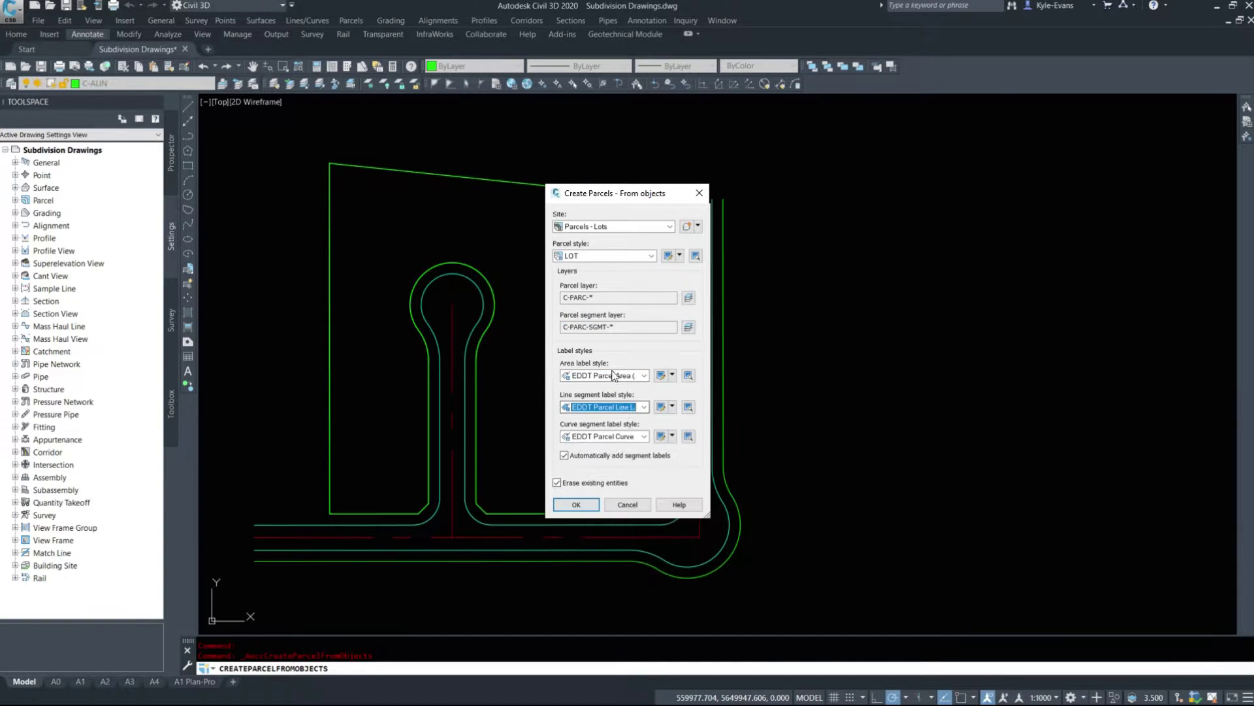
- Turn off automatic segment labels and create the lot parcels from the selected polylines
{"action": "left_click", "coordinate": [628, 456]}
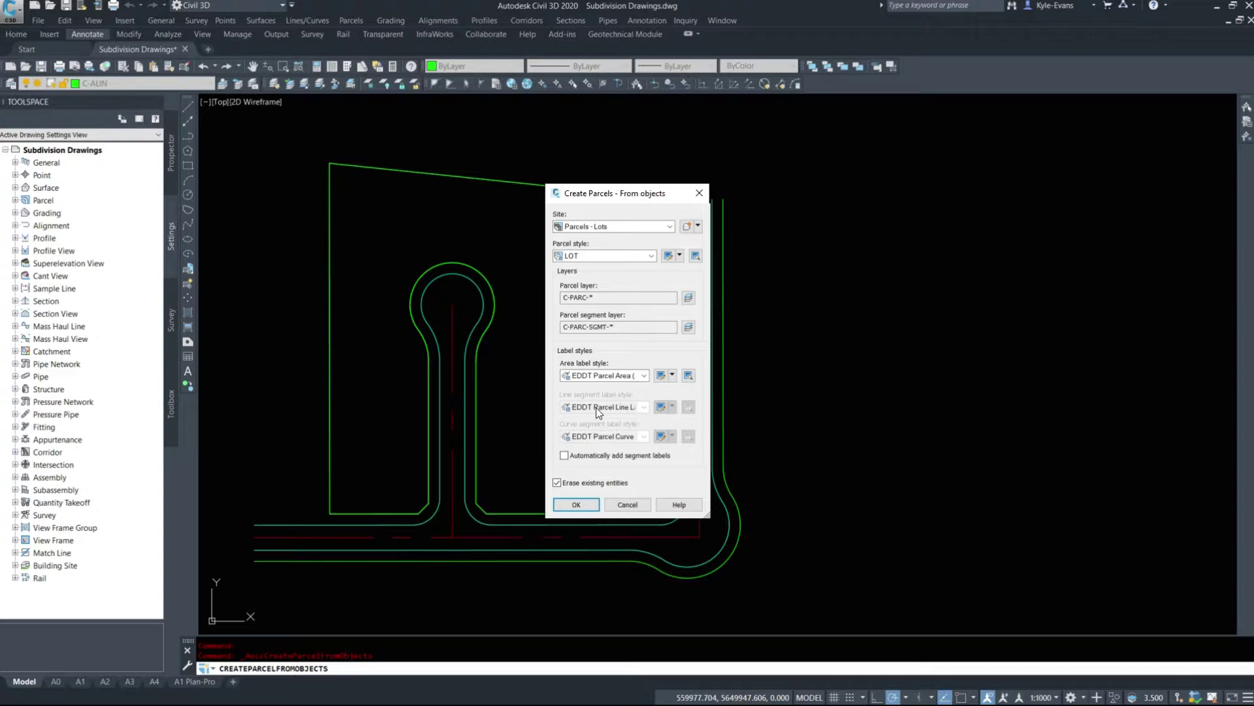
{"action": "left_click", "coordinate": [586, 481]}
{"action": "left_click", "coordinate": [577, 503]}
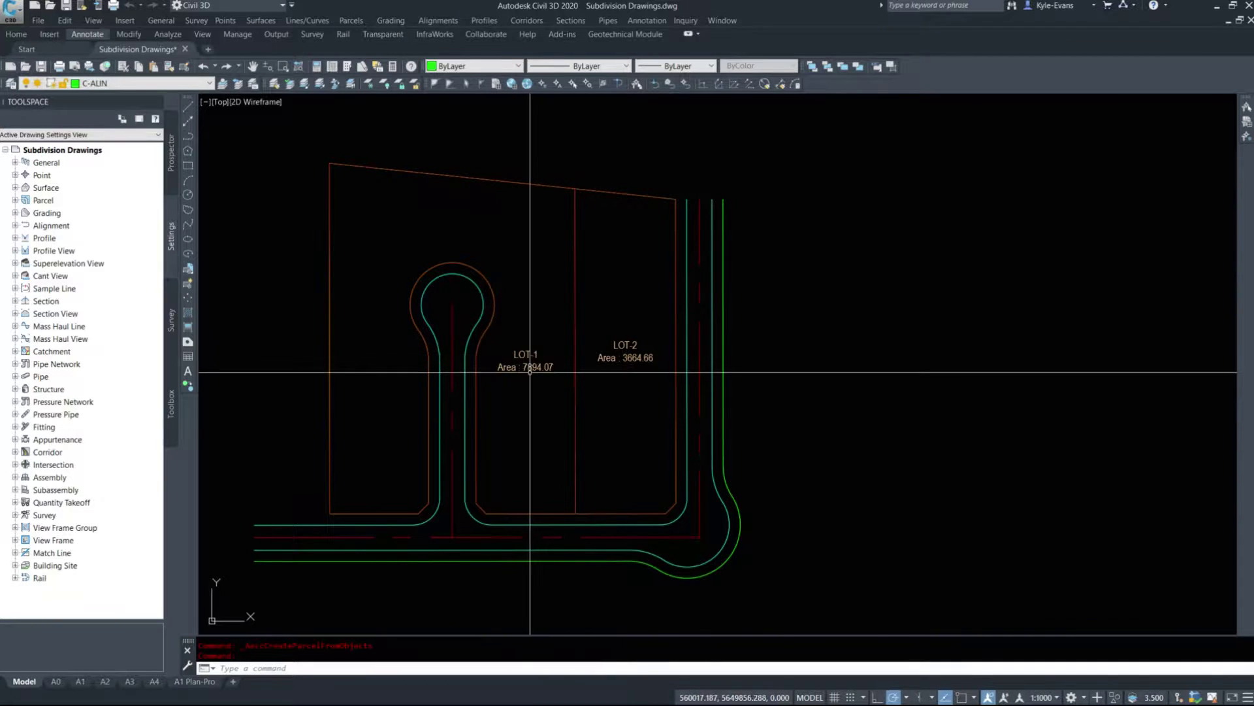
- Inspect the name and area labels of the LOT-1 and LOT-2 parcels, along with the overall parcel layout
{"action": "scroll", "coordinate": [544, 308], "scroll_direction": "up", "scroll_amount": 4}
{"action": "left_click", "coordinate": [415, 330]}
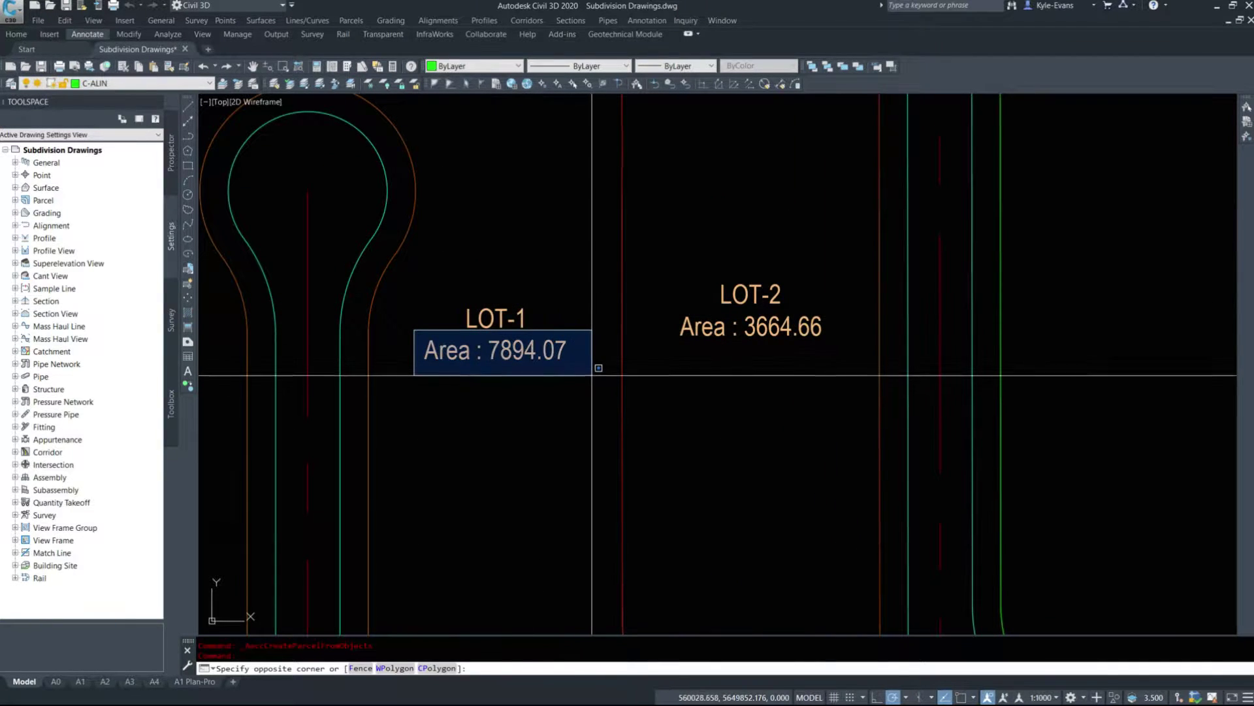
{"action": "left_click", "coordinate": [594, 375]}
{"action": "middle_click_drag", "start_coordinate": [840, 378], "coordinate": [676, 409]}
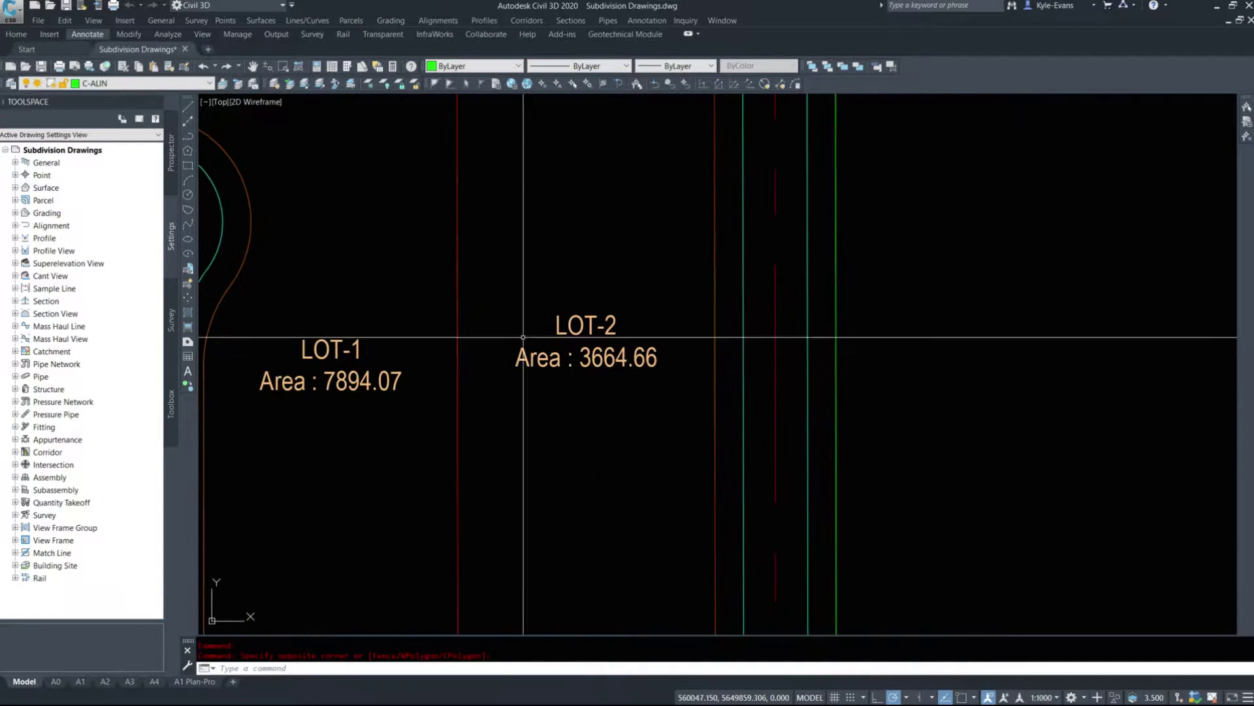
{"action": "left_click", "coordinate": [491, 331]}
{"action": "left_click", "coordinate": [707, 387]}
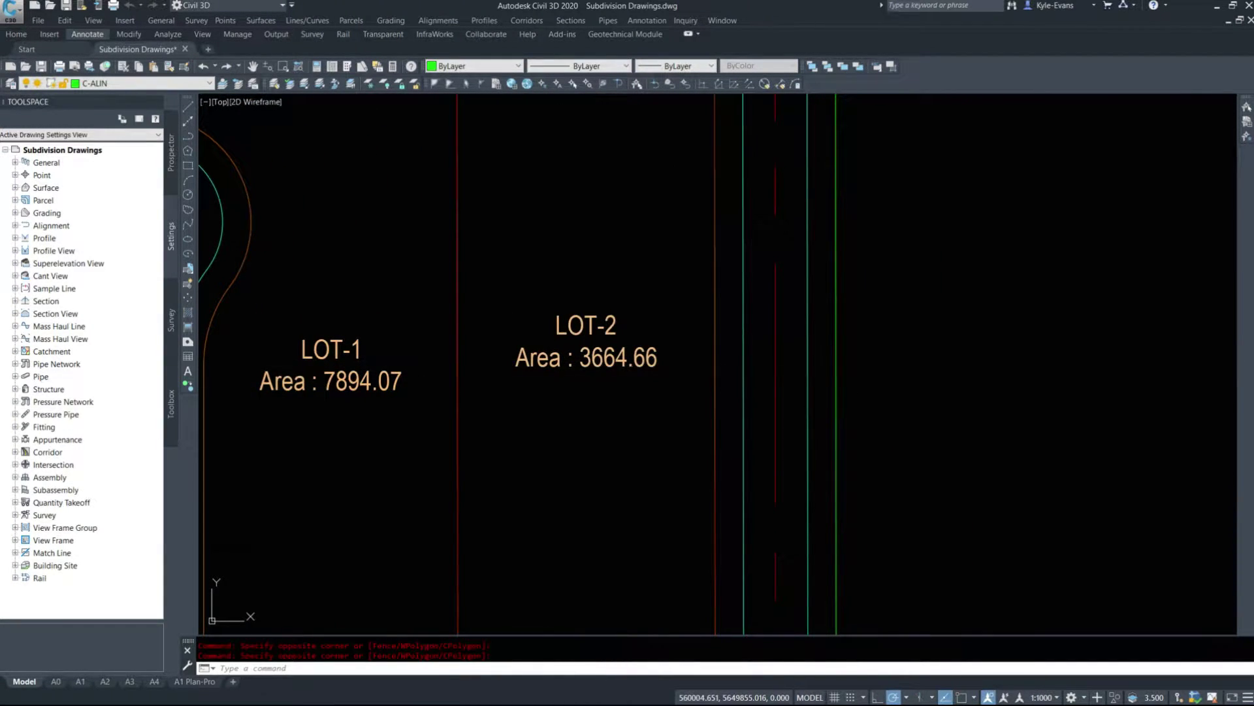
{"action": "scroll", "coordinate": [797, 321], "scroll_direction": "down", "scroll_amount": 8}
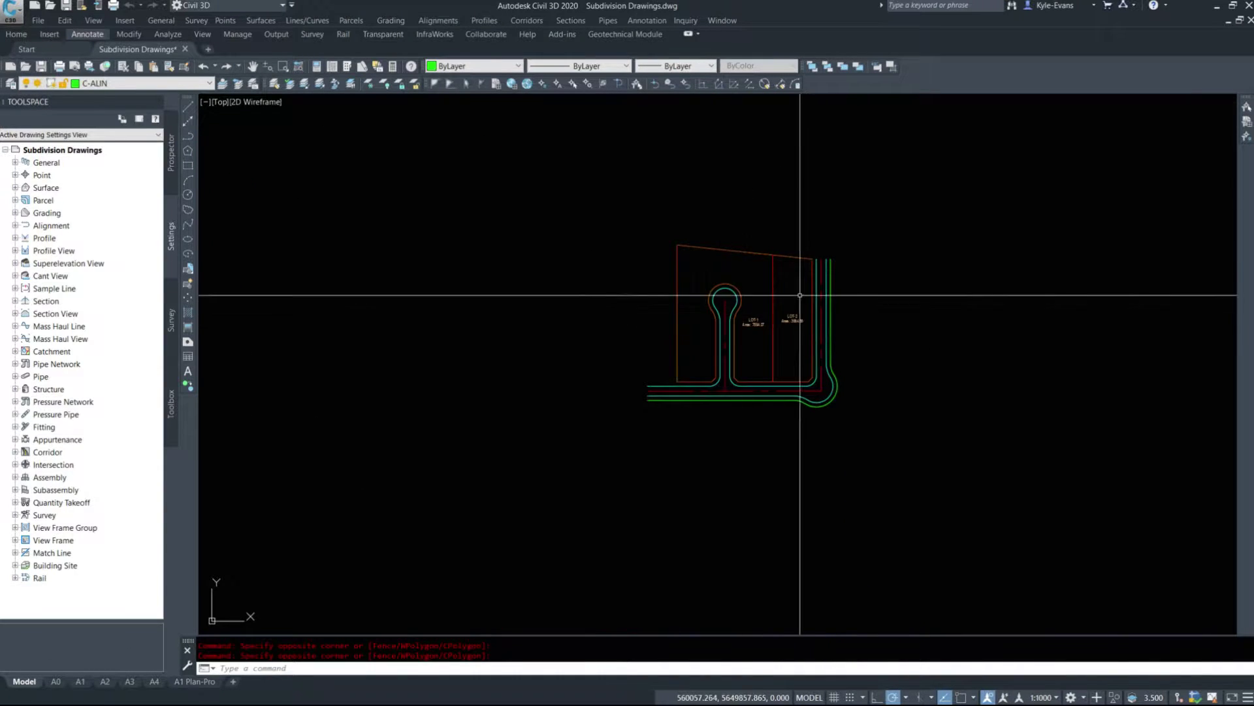
{"action": "middle_click_drag", "start_coordinate": [671, 392], "coordinate": [599, 360]}
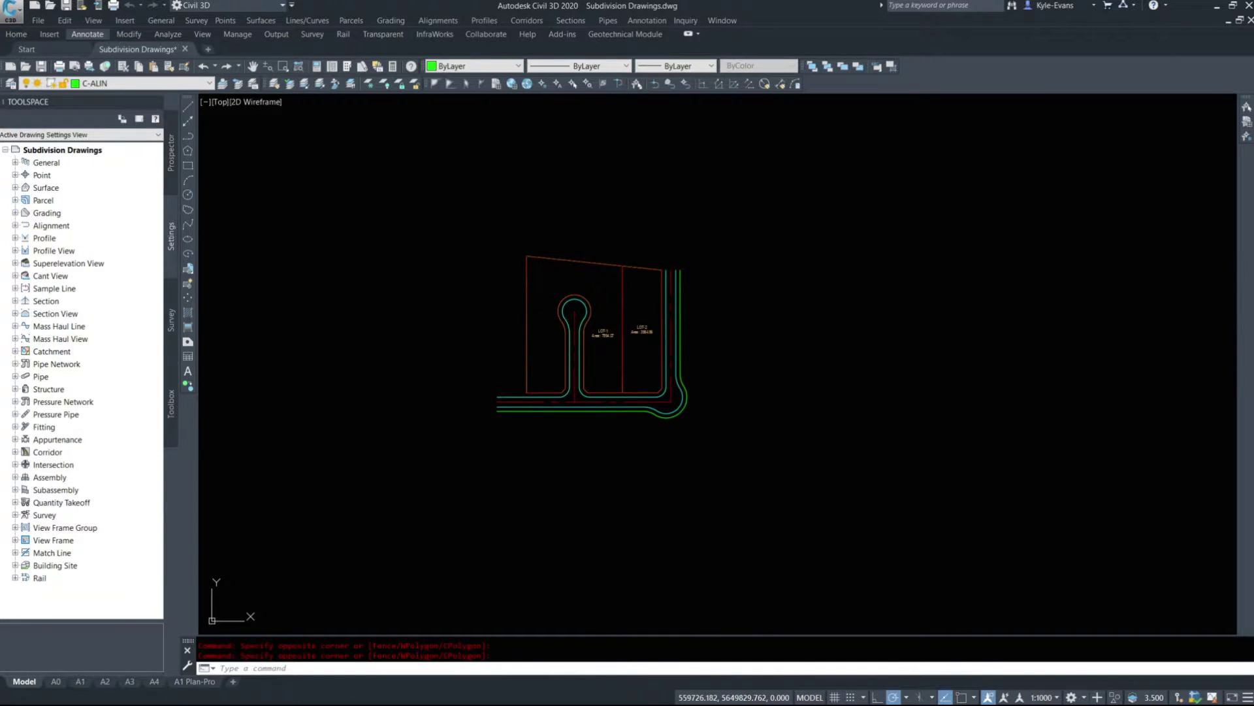
- Switch to the Land Use Bylaw 1P2007 page in the web browser and locate the parcel size rules for the R-1 district
{"action": "key", "text": "alt+Tab"}
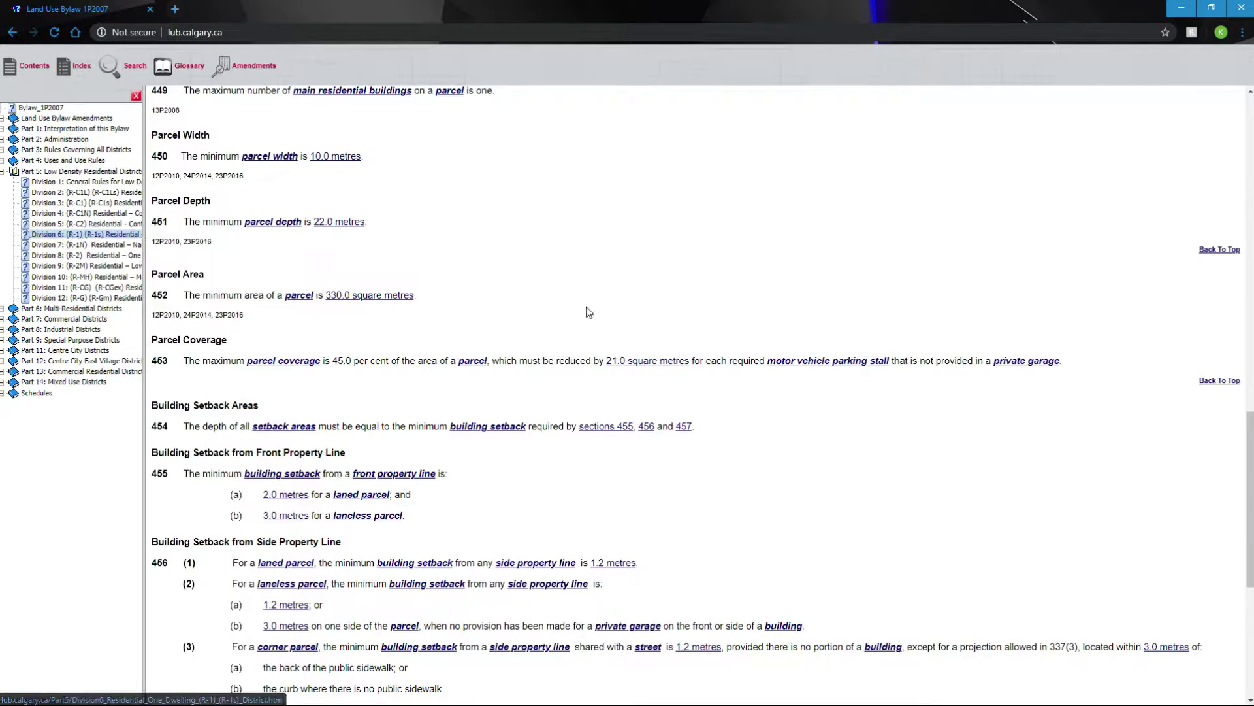
{"action": "scroll", "coordinate": [500, 261], "scroll_direction": "up", "scroll_amount": 19}
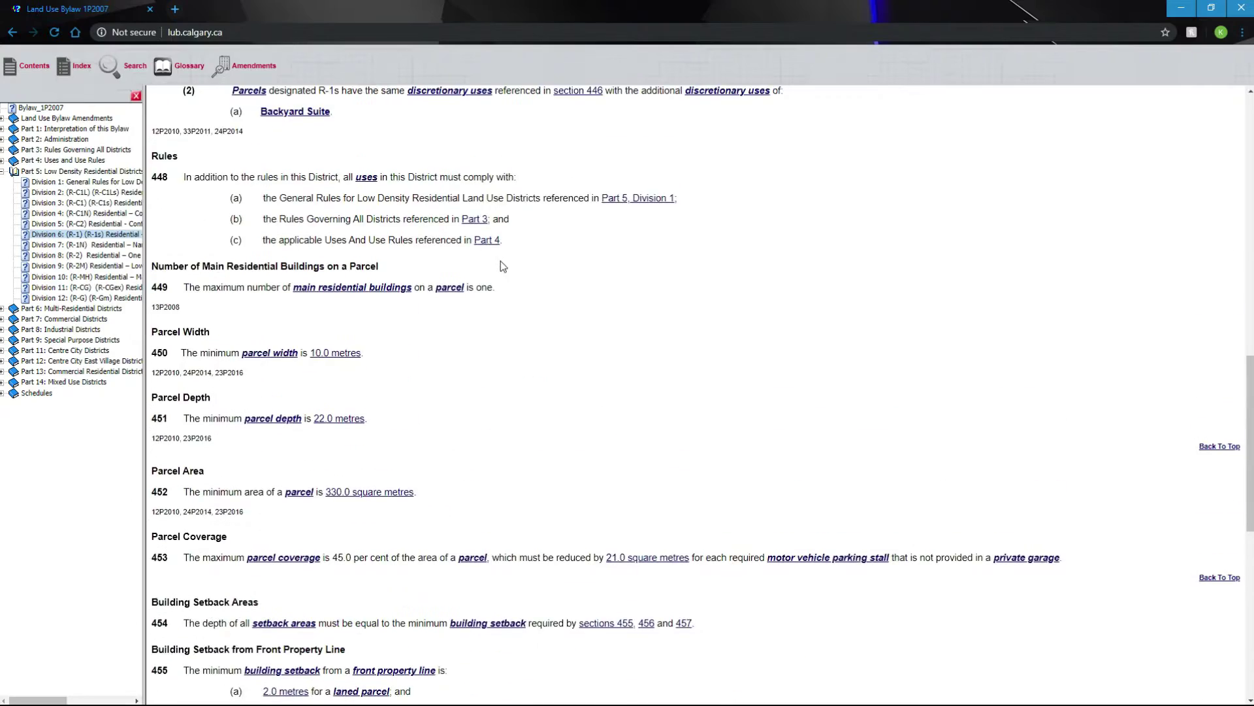
{"action": "scroll", "coordinate": [496, 277], "scroll_direction": "down", "scroll_amount": 5}
{"action": "scroll", "coordinate": [378, 173], "scroll_direction": "down", "scroll_amount": 9}
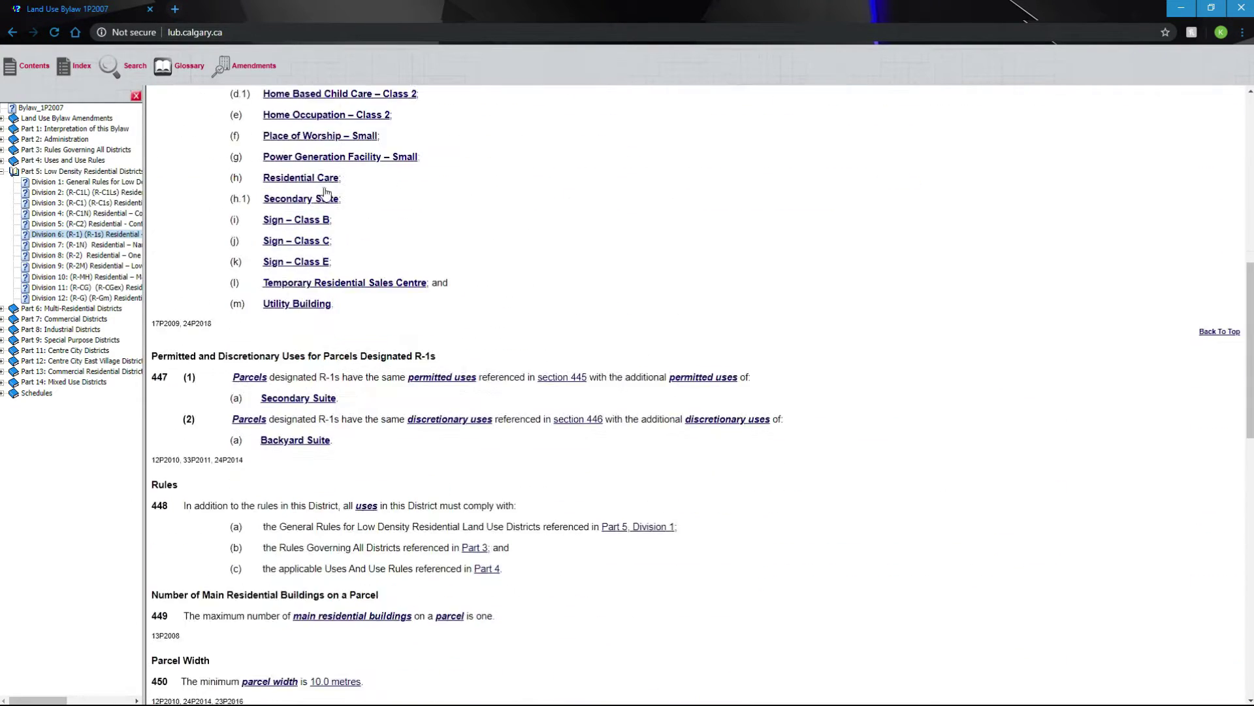
{"action": "scroll", "coordinate": [425, 216], "scroll_direction": "up", "scroll_amount": 2}
{"action": "scroll", "coordinate": [392, 183], "scroll_direction": "down", "scroll_amount": 4}
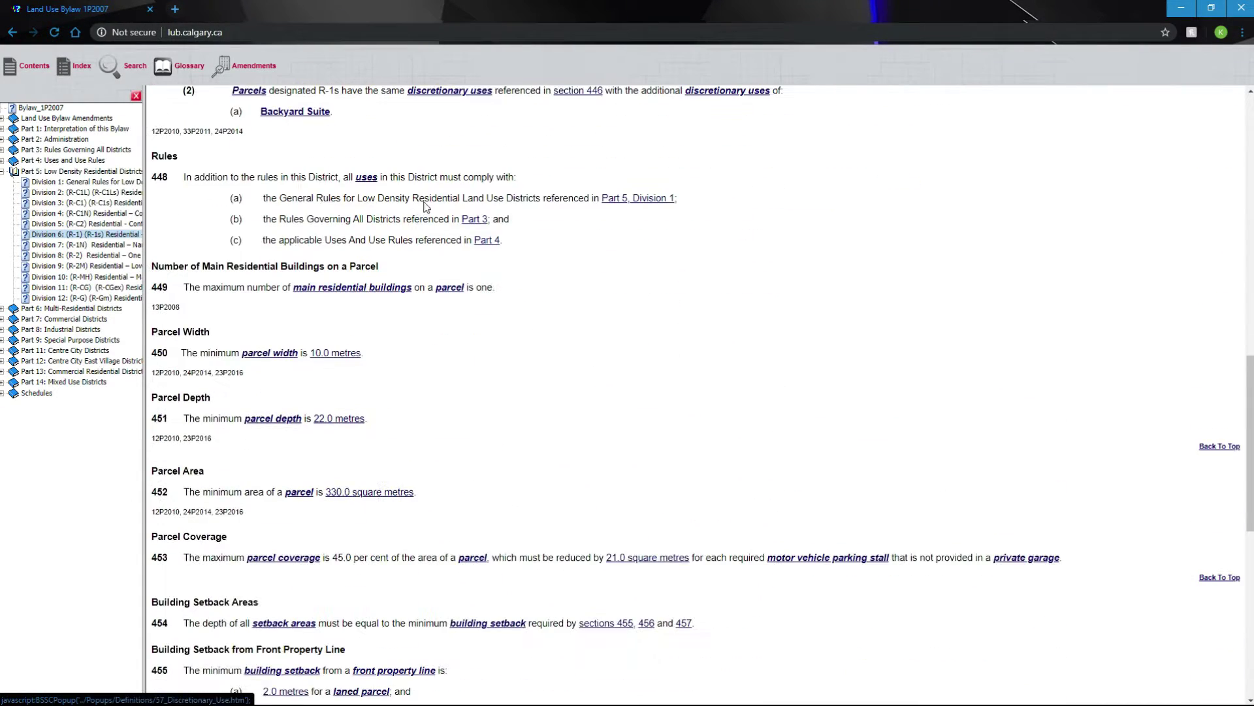
{"action": "scroll", "coordinate": [327, 135], "scroll_direction": "down", "scroll_amount": 3}
{"action": "scroll", "coordinate": [207, 156], "scroll_direction": "up", "scroll_amount": 1}
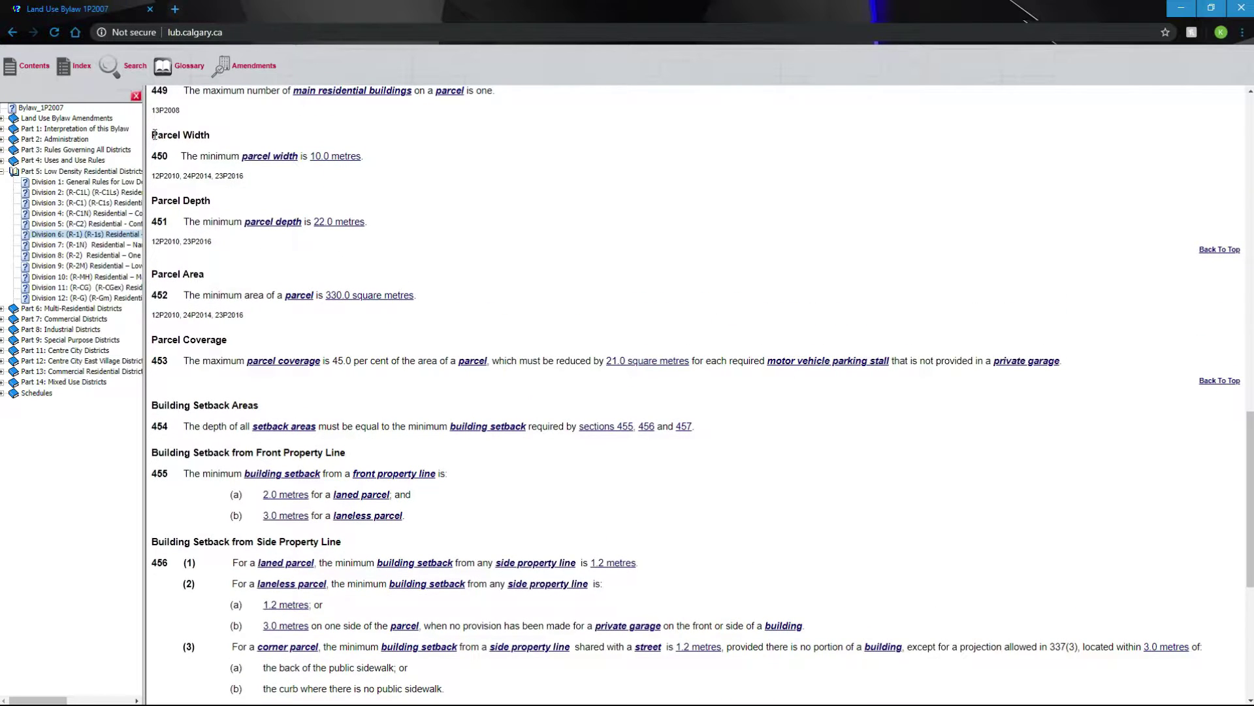
- Examine the bylaw's minimum parcel width, depth and area rules and its maximum parcel coverage rule
{"action": "left_click_drag", "start_coordinate": [153, 134], "coordinate": [430, 330]}
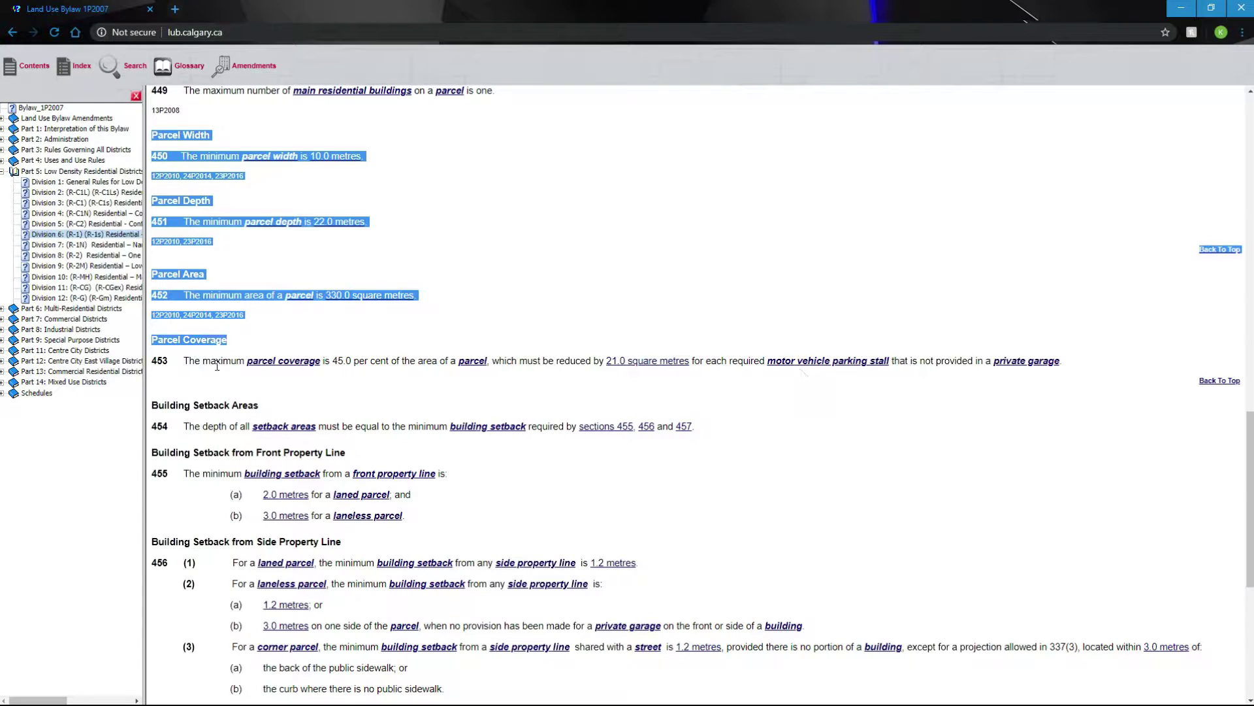
{"action": "left_click_drag", "start_coordinate": [196, 361], "coordinate": [711, 360]}
{"action": "left_click_drag", "start_coordinate": [503, 354], "coordinate": [421, 359]}
{"action": "left_click", "coordinate": [309, 324]}
{"action": "left_click_drag", "start_coordinate": [450, 318], "coordinate": [163, 156]}
{"action": "left_click", "coordinate": [390, 181]}
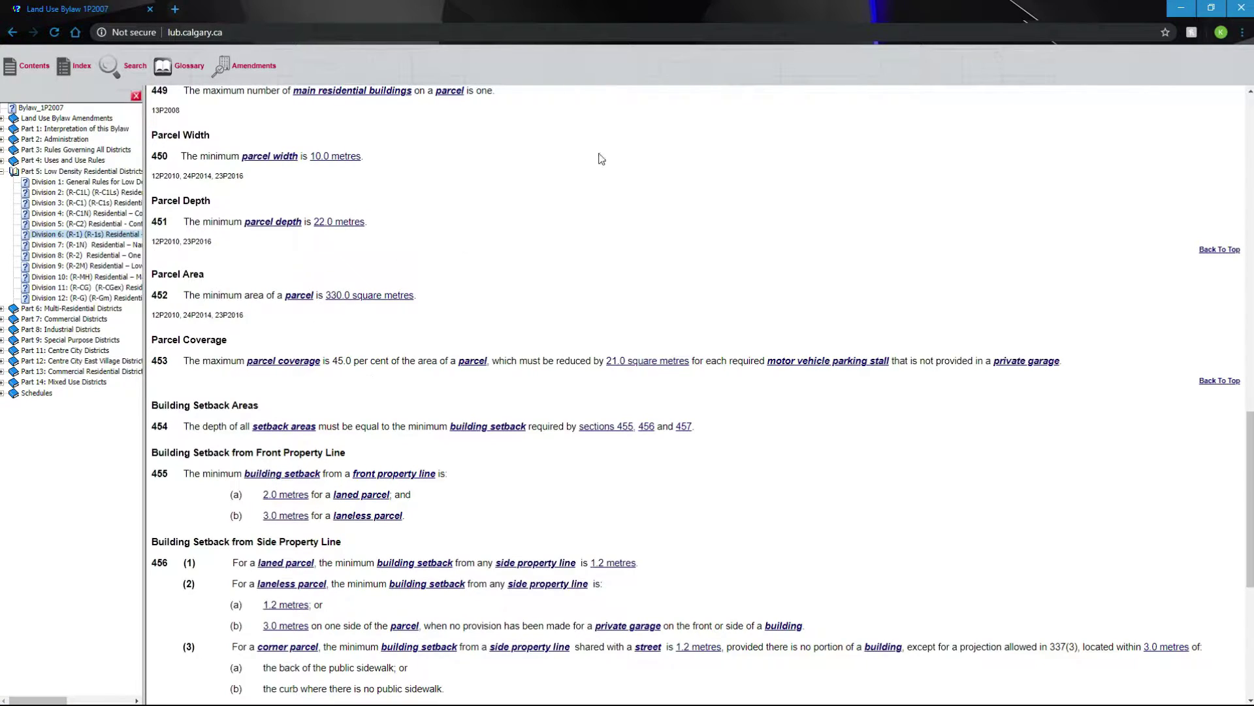
- Return to the Civil 3D drawing and measure the perpendicular distance from the chamfer corner west of the cul-de-sac road to LOT-1's west boundary
{"action": "left_click", "coordinate": [1181, 8]}
{"action": "scroll", "coordinate": [617, 357], "scroll_direction": "up", "scroll_amount": 3}
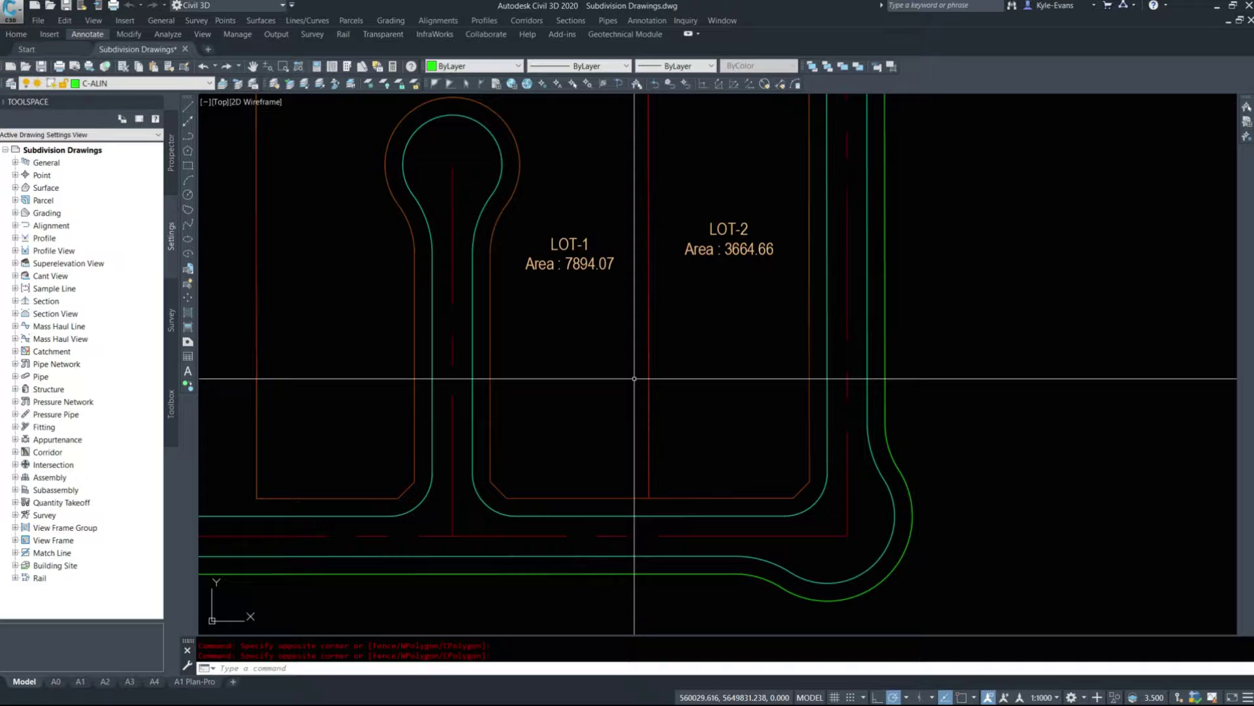
{"action": "middle_click_drag", "start_coordinate": [568, 439], "coordinate": [608, 493]}
{"action": "type", "text": "dist"}
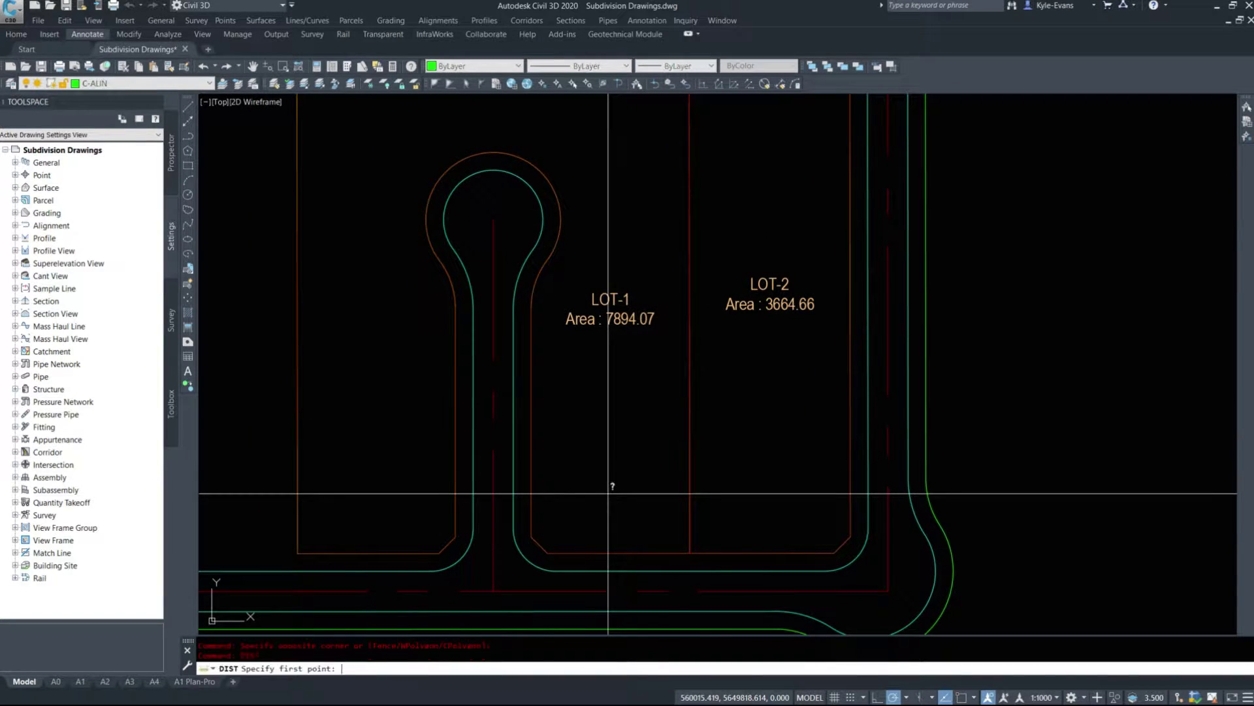
{"action": "key", "text": "Return"}
{"action": "right_click", "coordinate": [454, 498], "text": "shift"}
{"action": "left_click", "coordinate": [487, 303]}
{"action": "left_click", "coordinate": [456, 534]}
{"action": "right_click", "coordinate": [297, 520], "text": "shift"}
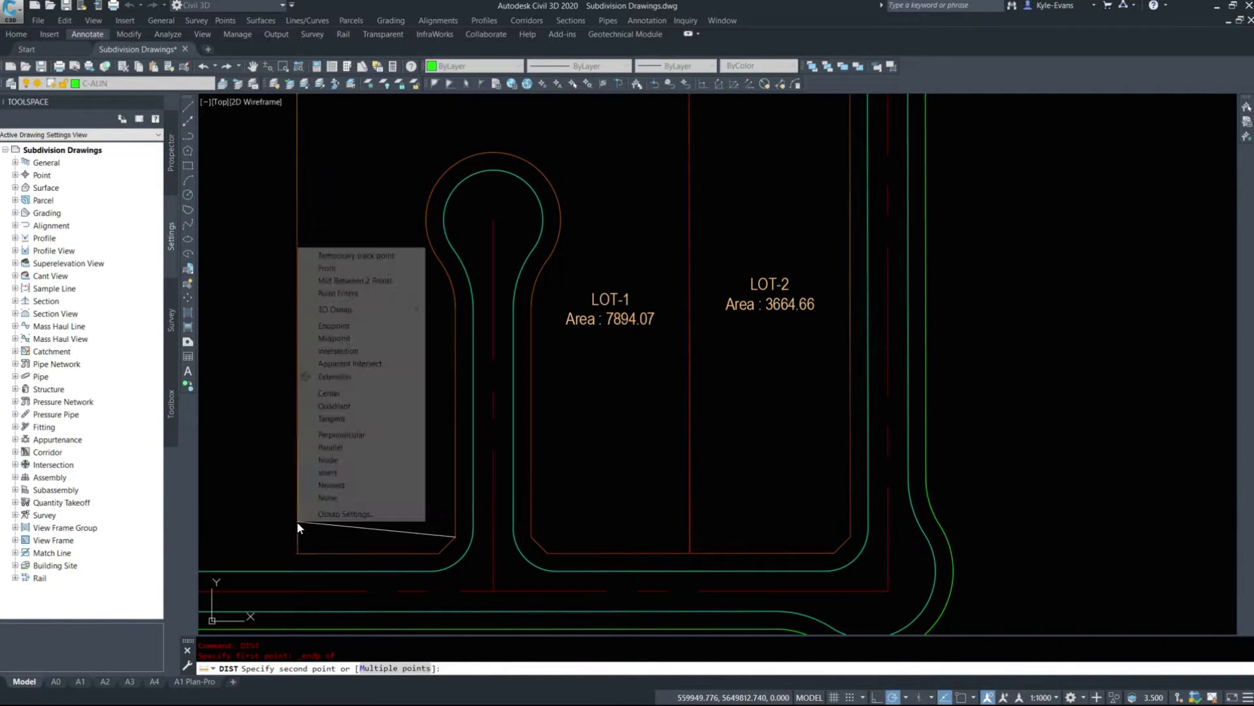
{"action": "left_click", "coordinate": [327, 433]}
{"action": "left_click", "coordinate": [333, 632]}
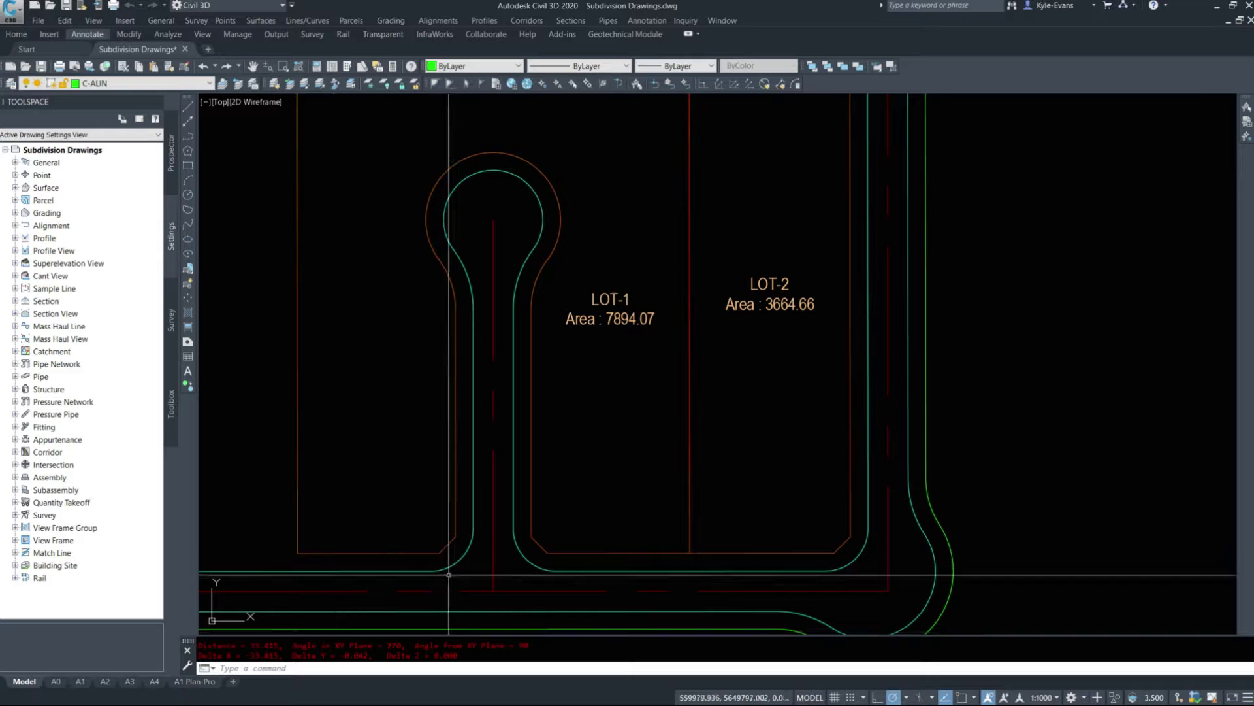
- Measure the perpendicular distance from LOT-1's chamfer corner east of the cul-de-sac road to the line shared with LOT-2
{"action": "key", "text": "Return"}
{"action": "right_click", "coordinate": [549, 522], "text": "shift"}
{"action": "key", "text": "e"}
{"action": "left_click", "coordinate": [532, 533]}
{"action": "right_click", "coordinate": [649, 513], "text": "shift"}
{"action": "key", "text": "p"}
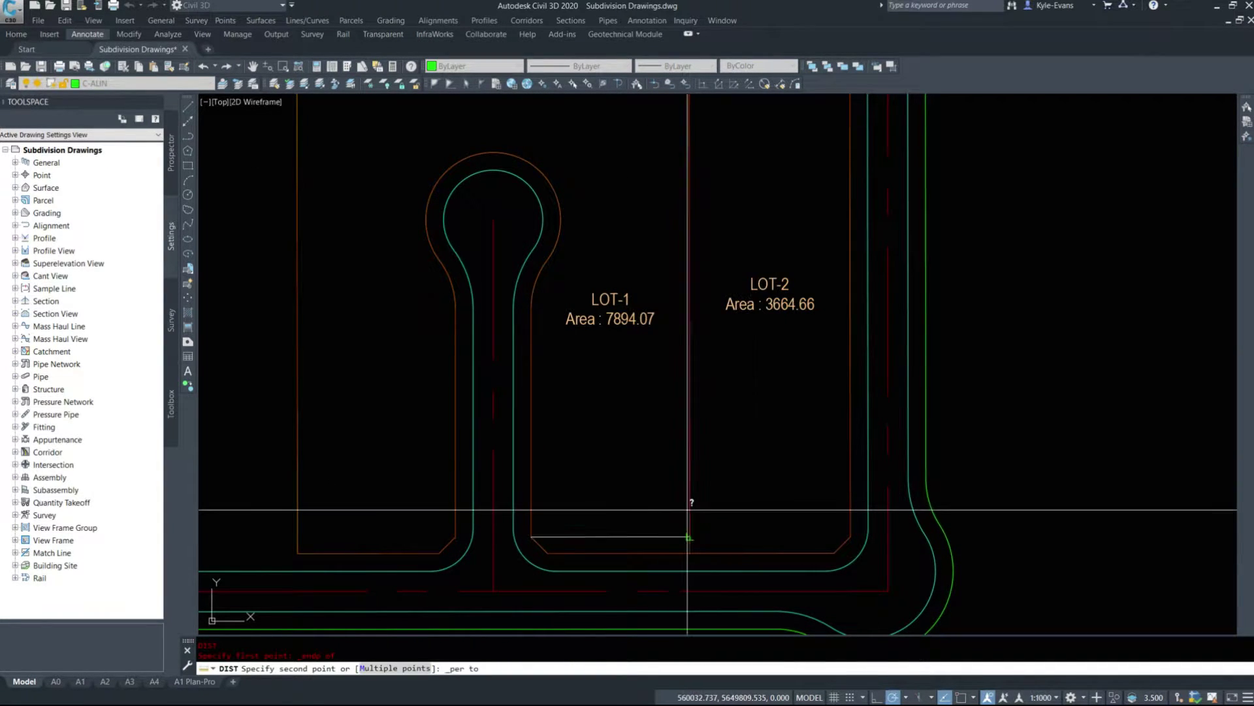
{"action": "left_click", "coordinate": [689, 510]}
- Measure LOT-2's width from its southeast chamfer corner perpendicular to the shared dividing line
{"action": "key", "text": "Return"}
{"action": "right_click", "coordinate": [812, 475], "text": "shift"}
{"action": "key", "text": "e"}
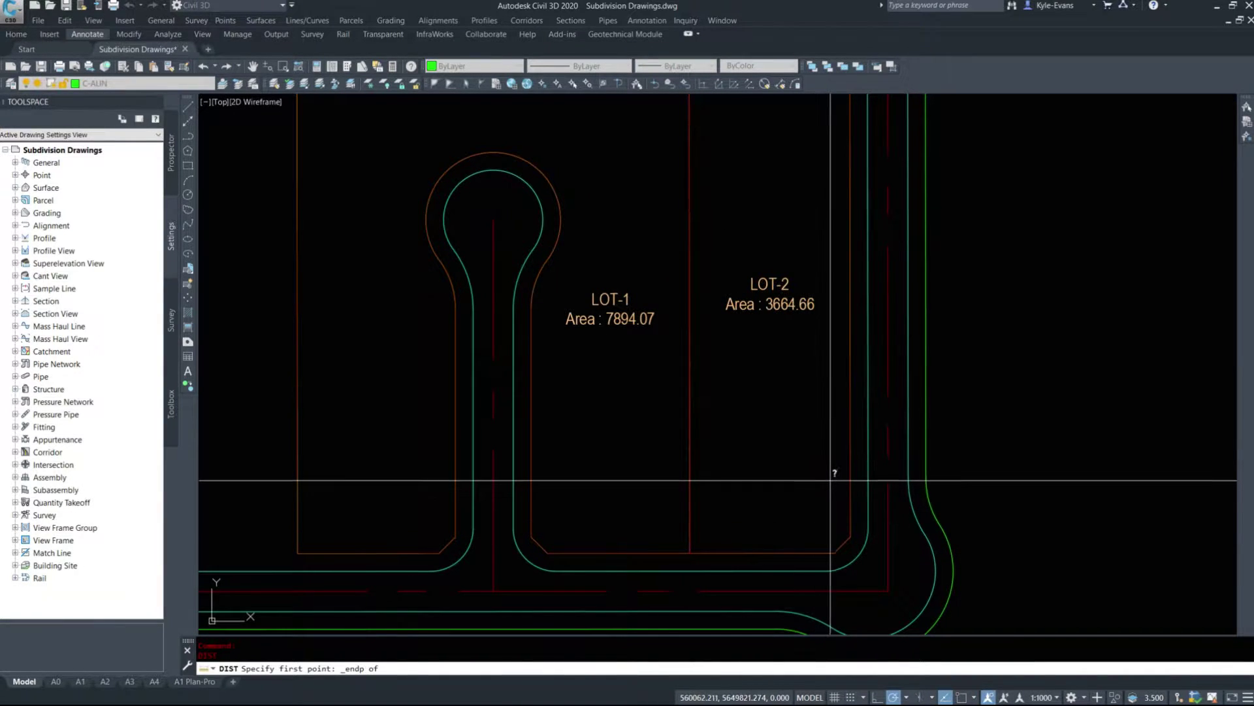
{"action": "left_click", "coordinate": [849, 535]}
{"action": "right_click", "coordinate": [735, 508], "text": "shift"}
{"action": "key", "text": "p"}
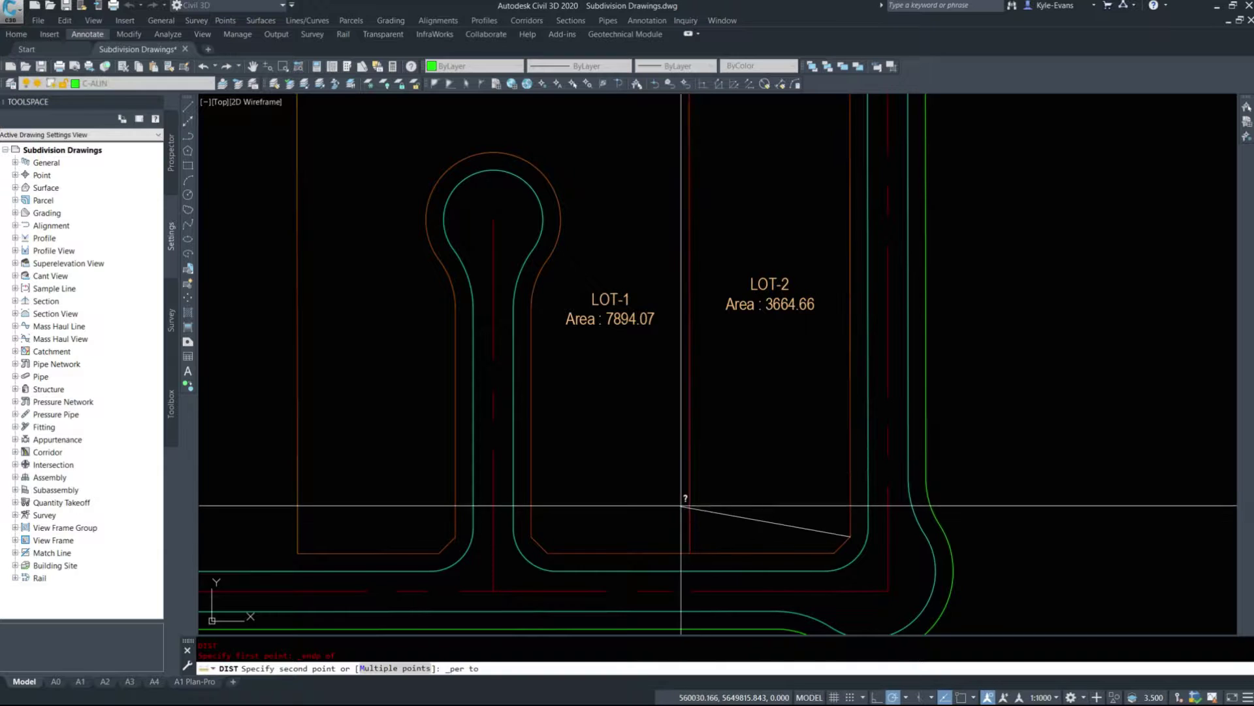
{"action": "left_click", "coordinate": [685, 500]}
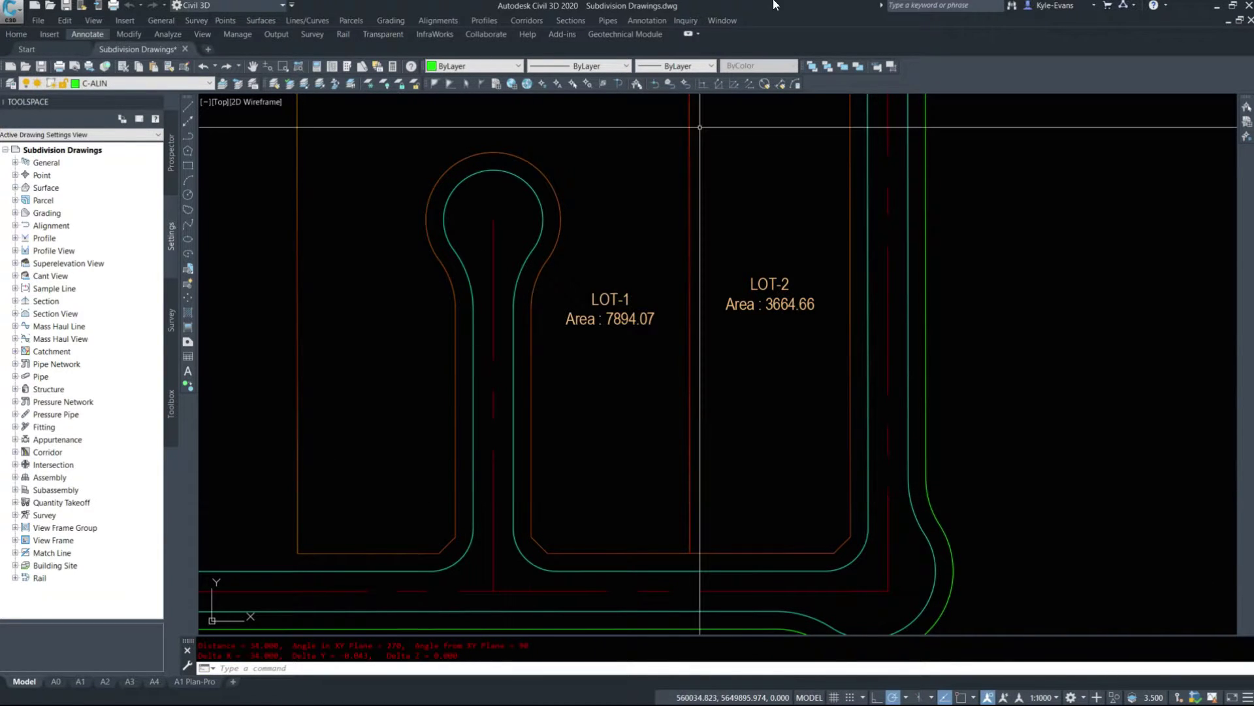
- Open the command settings for CreateParcelByLayout from the drawing's parcel commands, widening the Toolspace to show the full names
{"action": "scroll", "coordinate": [673, 414], "scroll_direction": "down", "scroll_amount": 4}
{"action": "scroll", "coordinate": [640, 363], "scroll_direction": "up", "scroll_amount": 2}
{"action": "middle_click_drag", "start_coordinate": [640, 363], "coordinate": [642, 390]}
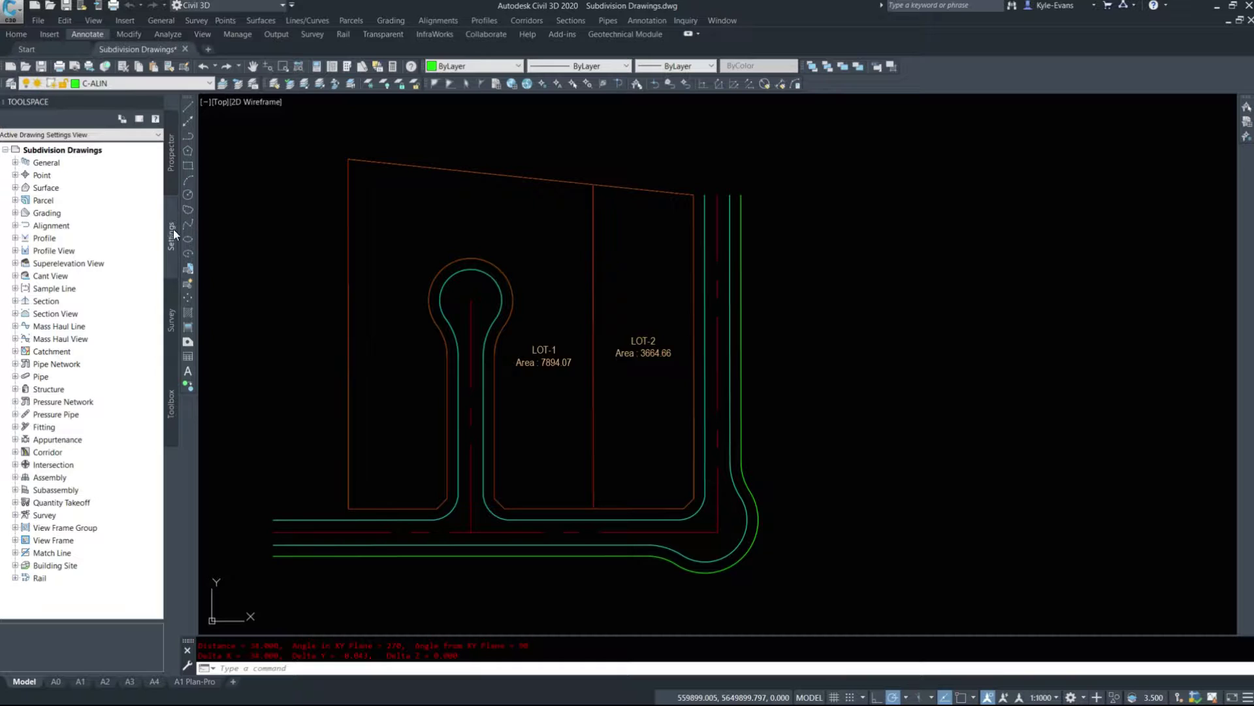
{"action": "left_click", "coordinate": [16, 200]}
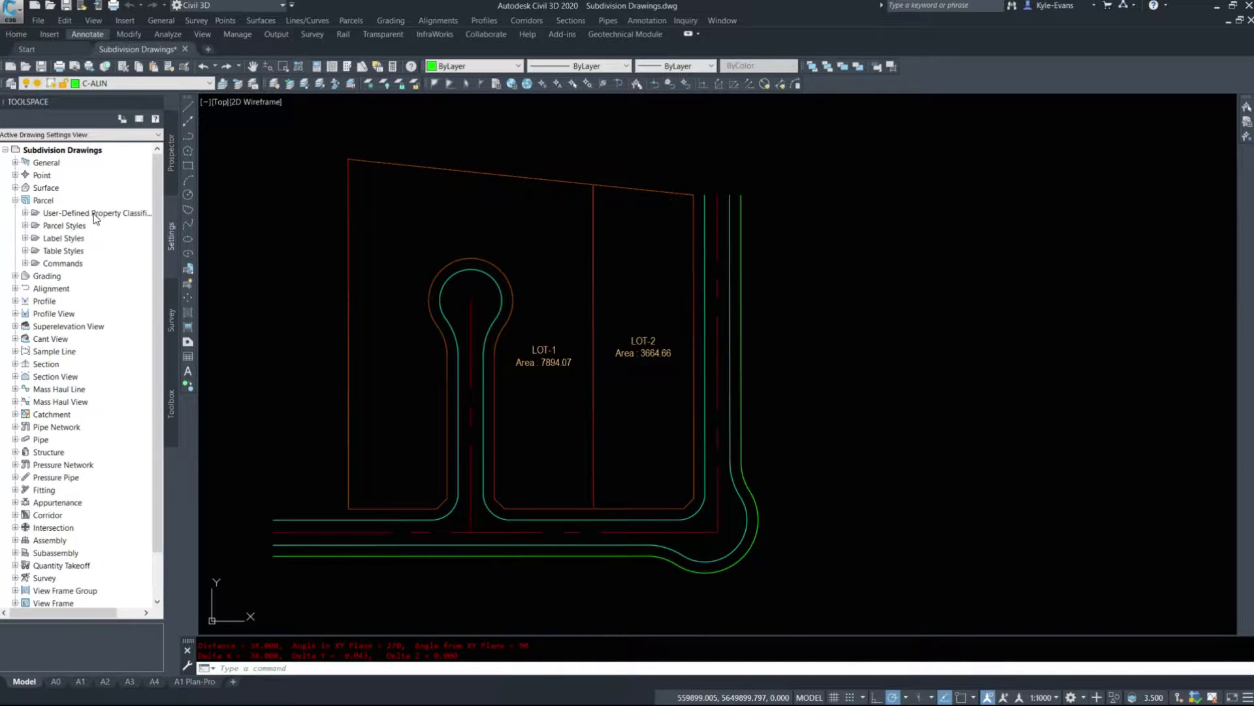
{"action": "left_click", "coordinate": [25, 264]}
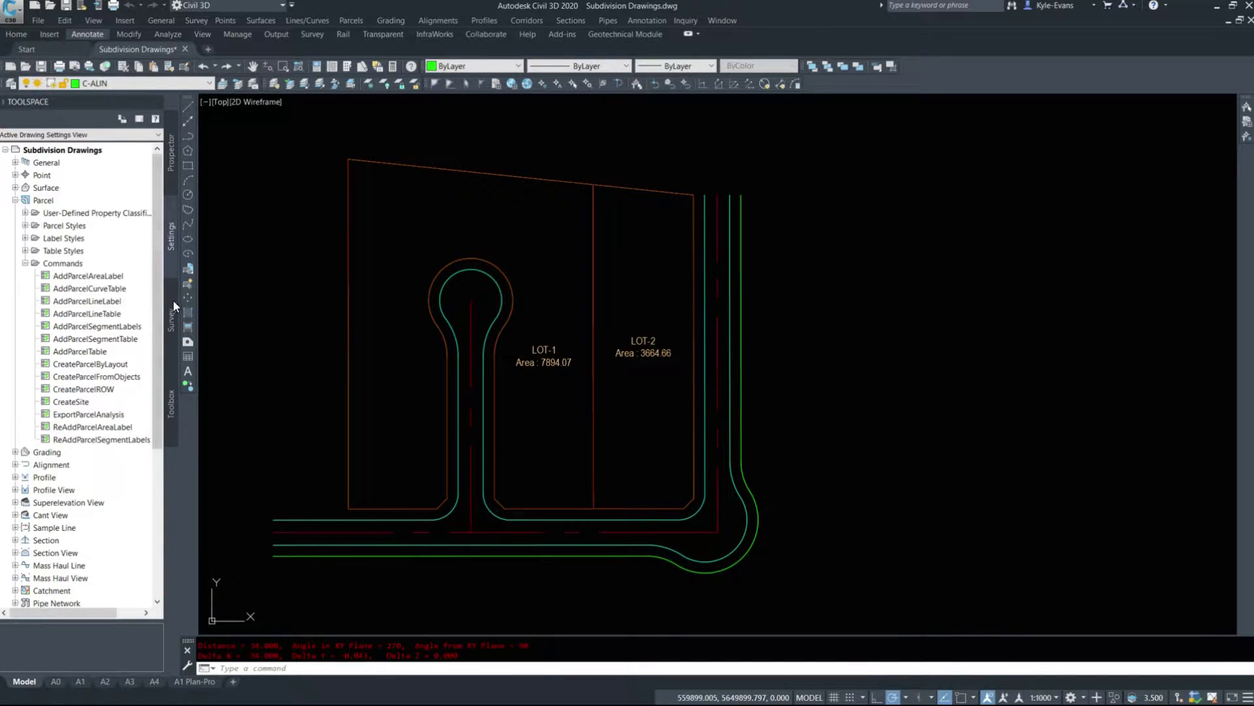
{"action": "left_click_drag", "start_coordinate": [177, 302], "coordinate": [208, 302]}
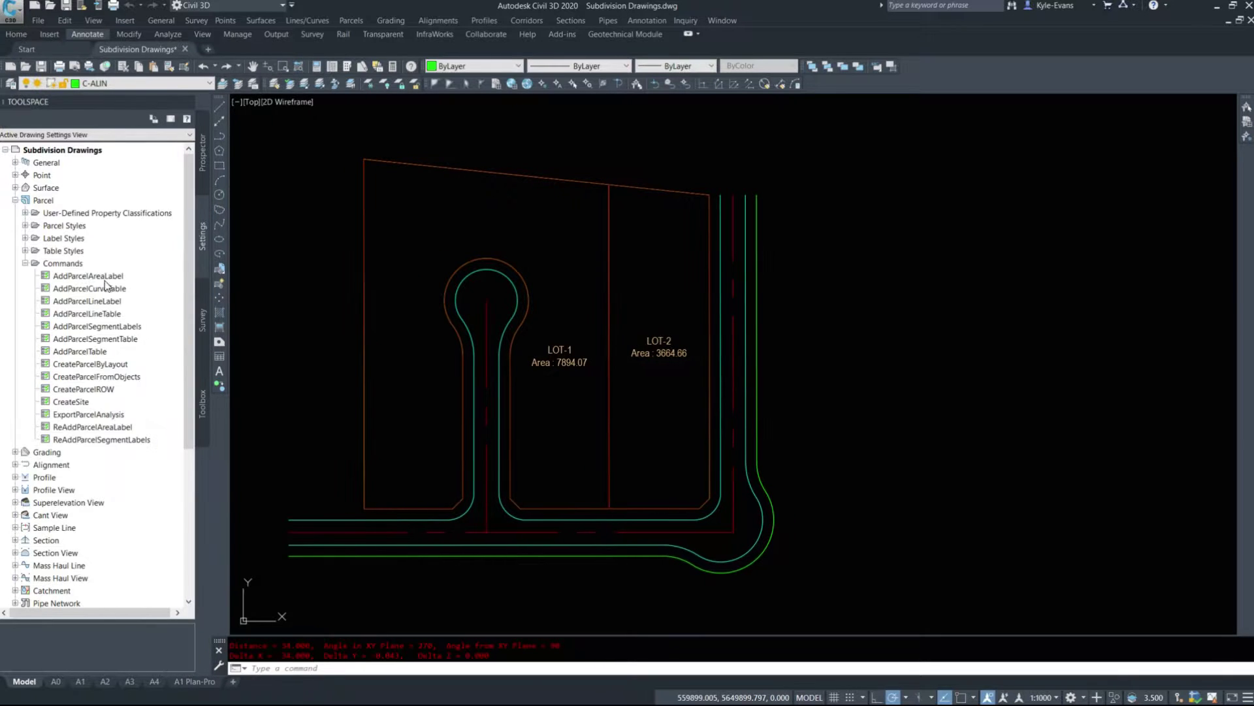
{"action": "left_click", "coordinate": [87, 363]}
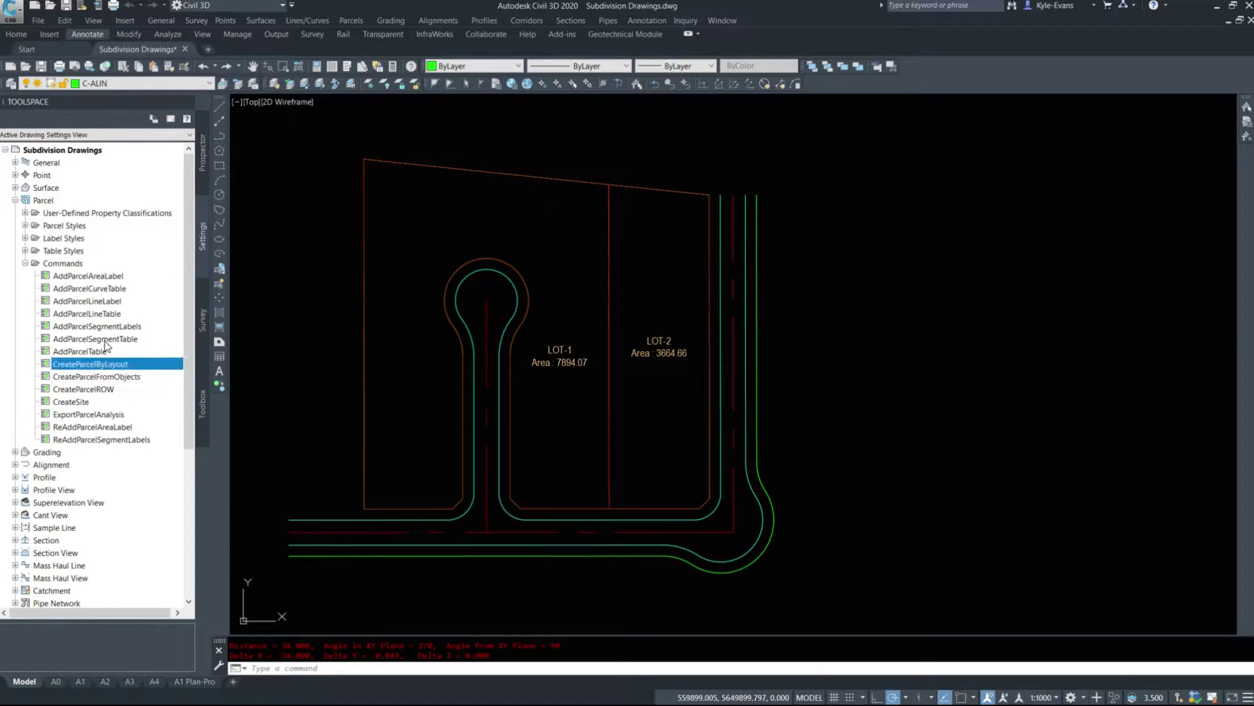
{"action": "right_click", "coordinate": [99, 364]}
{"action": "left_click", "coordinate": [145, 370]}
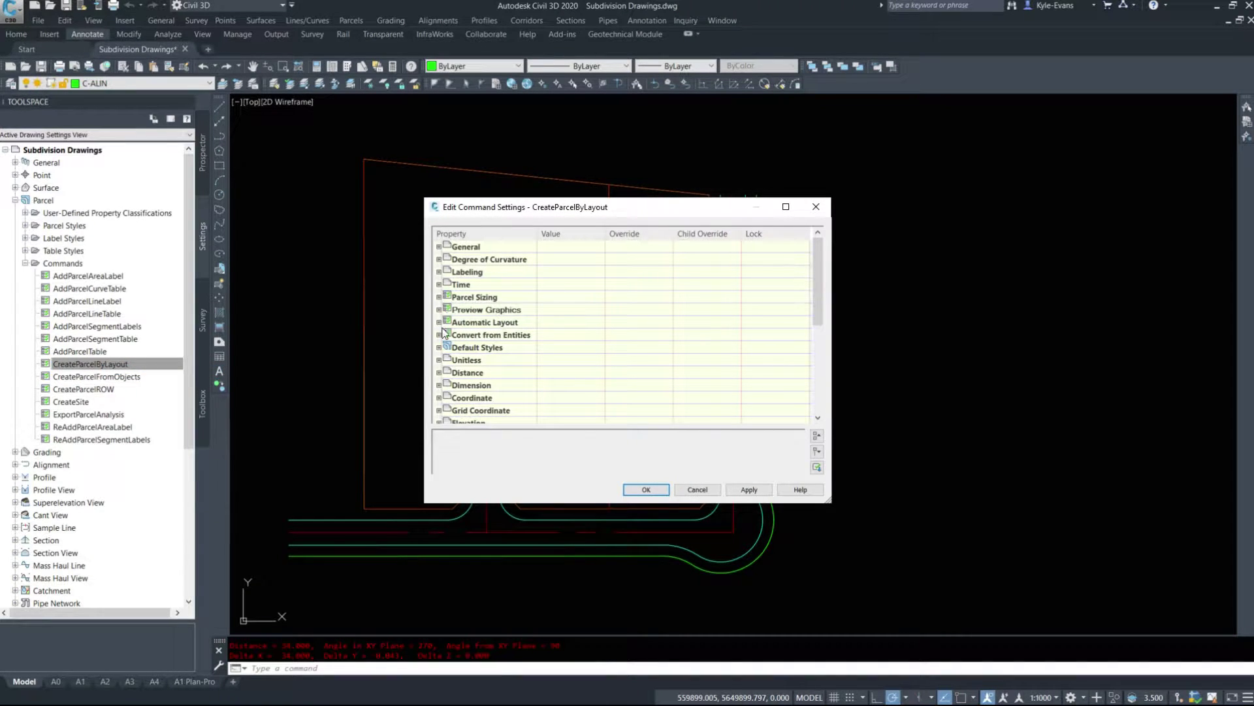
- Expand the Parcel Sizing settings, enlarge the dialog, and check the Minimum Area value
{"action": "left_click", "coordinate": [439, 298]}
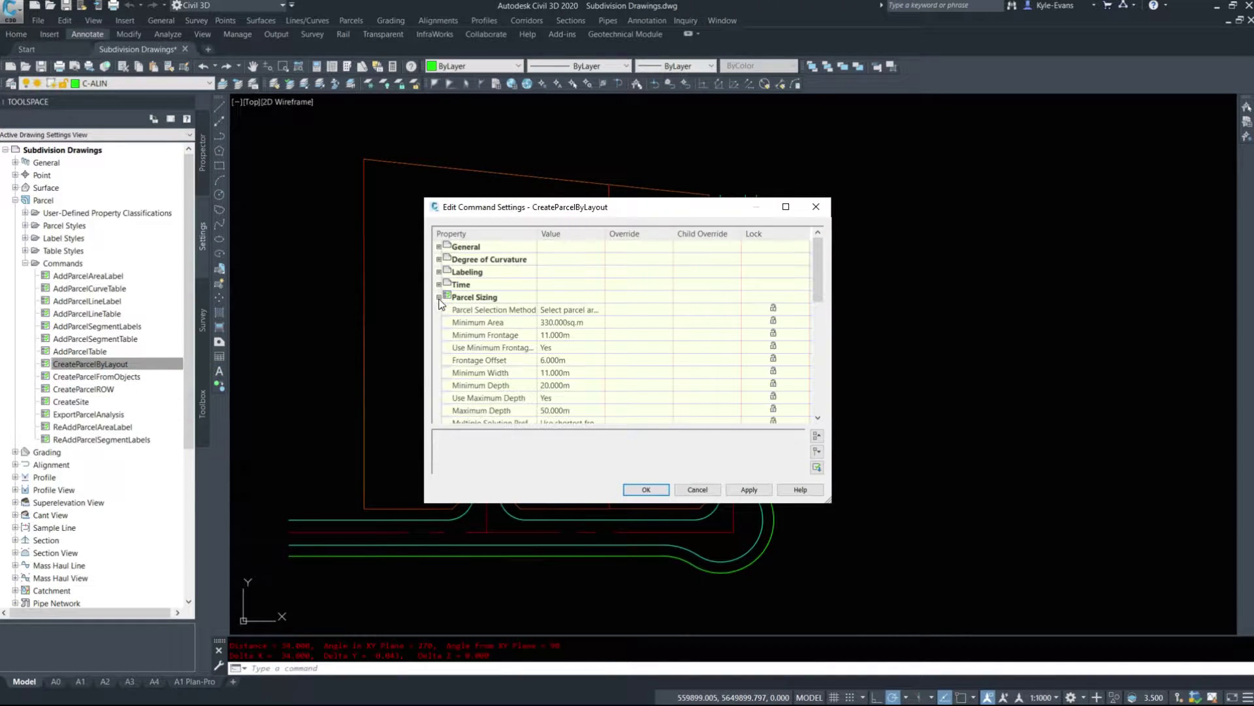
{"action": "scroll", "coordinate": [771, 377], "scroll_direction": "down", "scroll_amount": 1}
{"action": "left_click_drag", "start_coordinate": [827, 500], "coordinate": [882, 542]}
{"action": "left_click", "coordinate": [575, 285]}
{"action": "left_click", "coordinate": [583, 300]}
{"action": "left_click", "coordinate": [596, 287]}
{"action": "left_click", "coordinate": [604, 288]}
- Check the Minimum Frontage and Use Minimum Frontage At Offset settings, widening the property column to show full names
{"action": "left_click", "coordinate": [589, 296]}
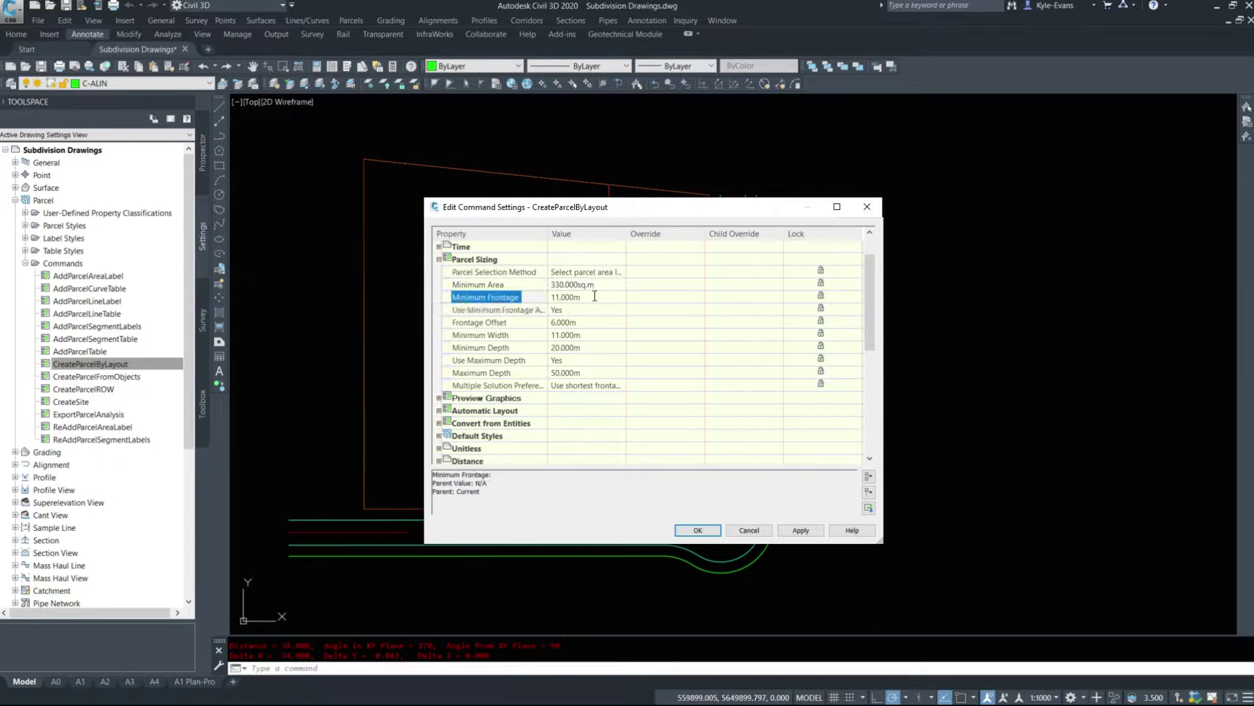
{"action": "left_click", "coordinate": [592, 295]}
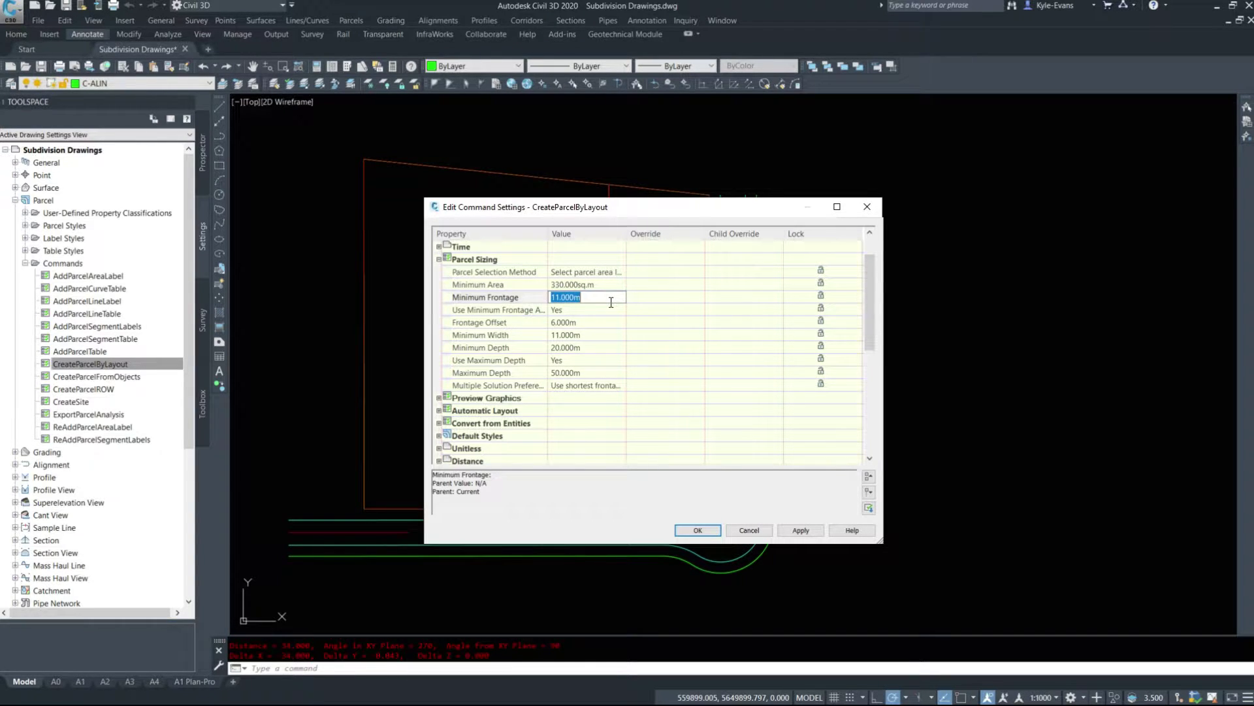
{"action": "left_click", "coordinate": [557, 313]}
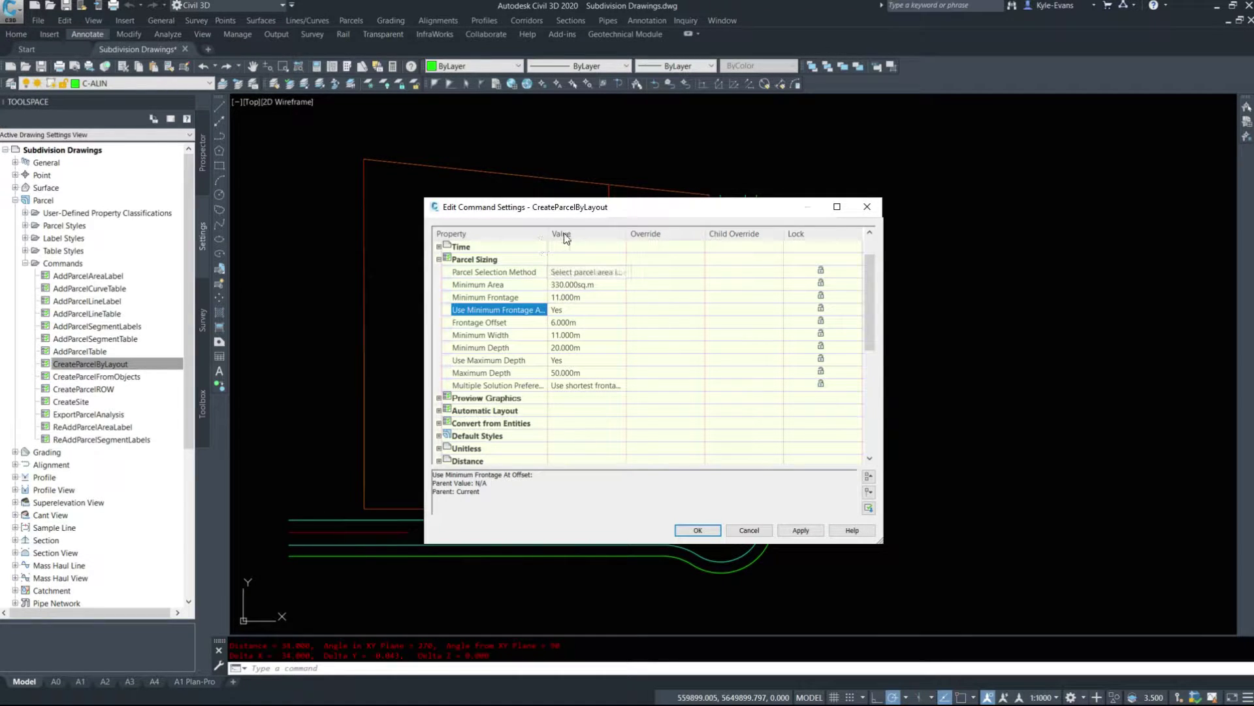
{"action": "left_click_drag", "start_coordinate": [549, 234], "coordinate": [589, 234]}
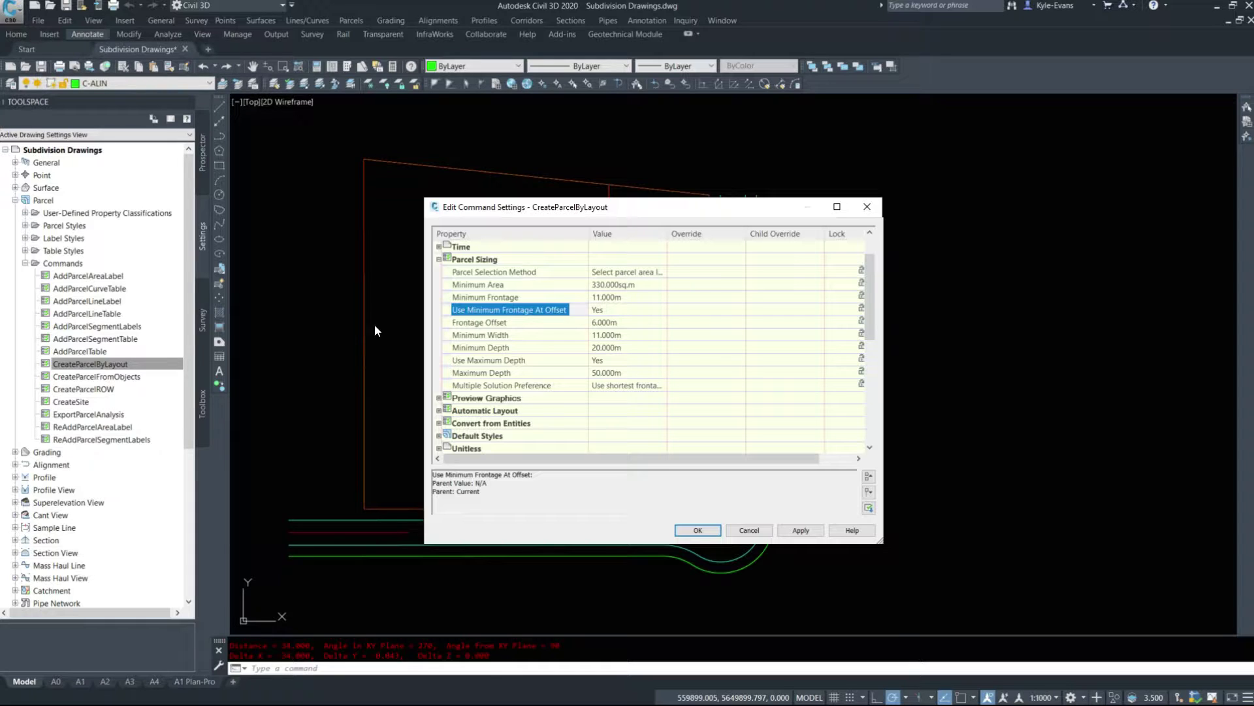
- Check the Frontage Offset and Minimum Width settings, and set Minimum Depth to 22 m
{"action": "left_click", "coordinate": [495, 321]}
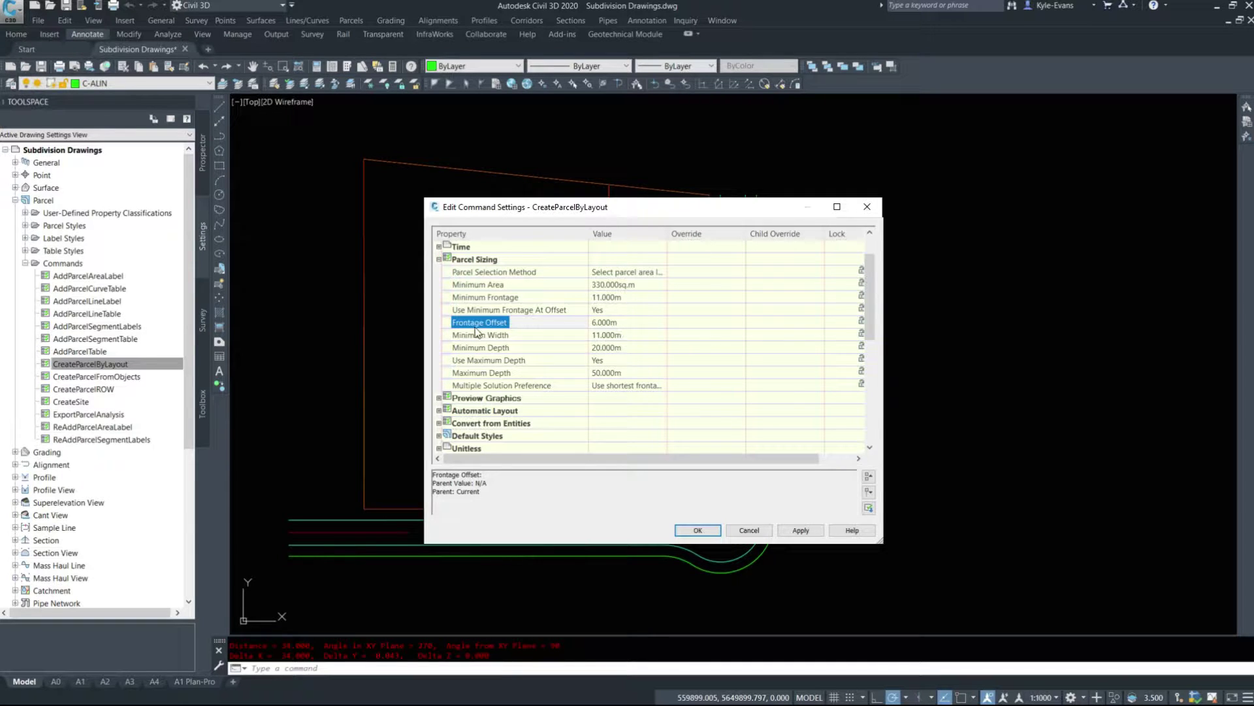
{"action": "left_click", "coordinate": [602, 337]}
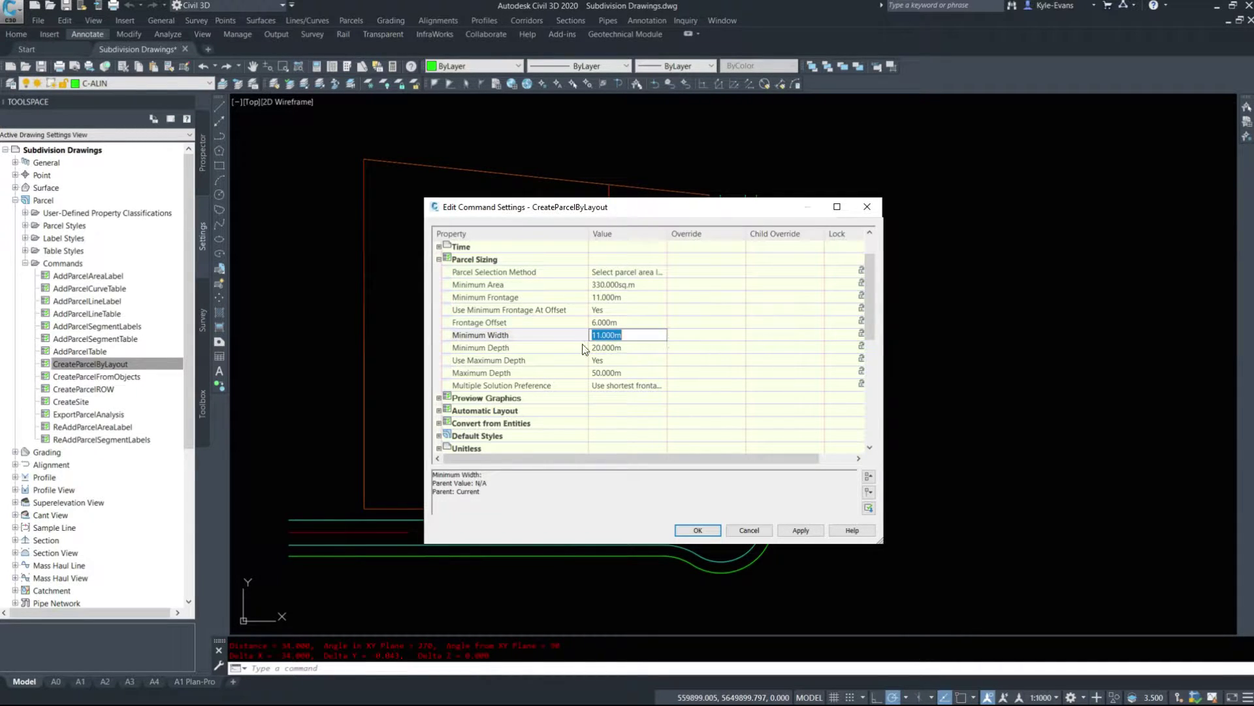
{"action": "left_click", "coordinate": [588, 349]}
{"action": "left_click", "coordinate": [633, 351]}
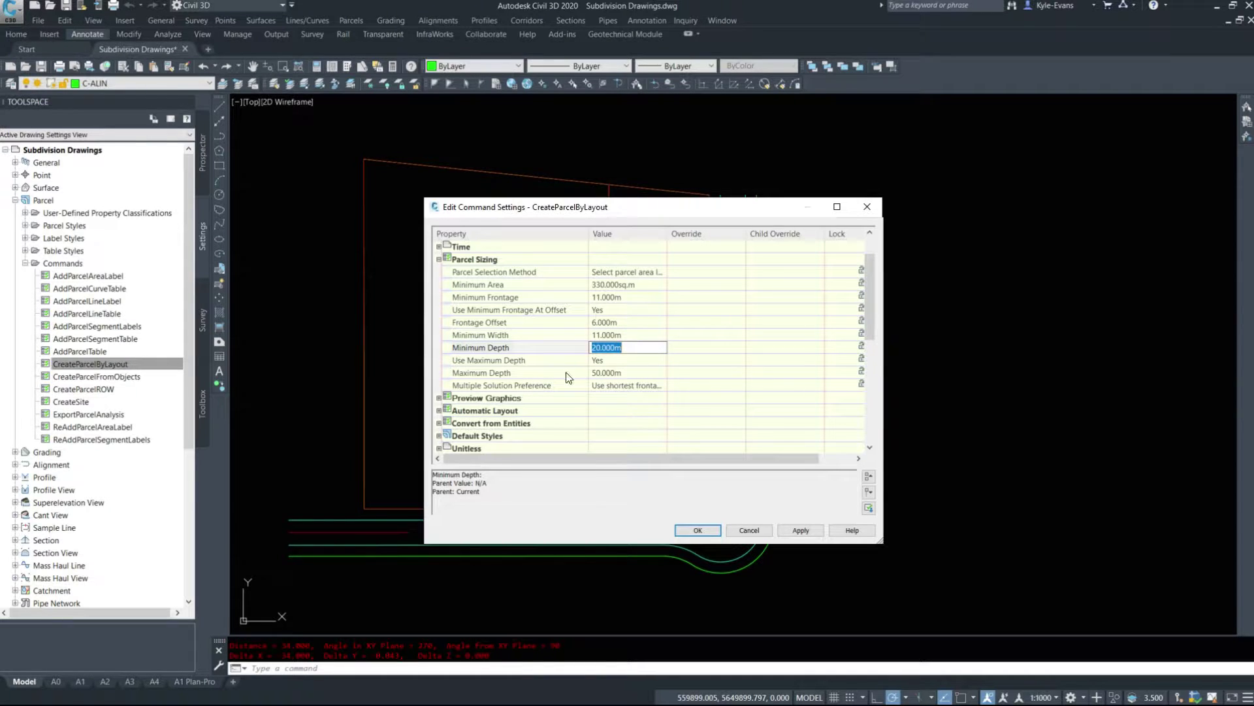
{"action": "type", "text": "22"}
{"action": "key", "text": "Return"}
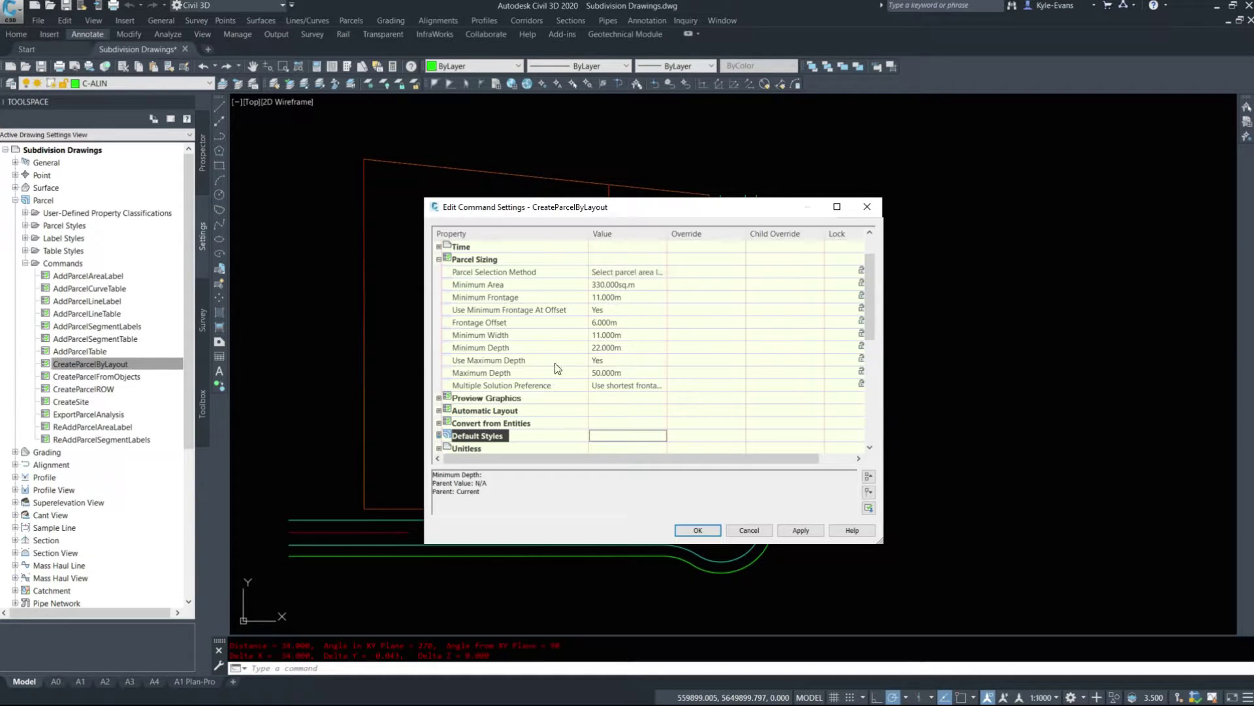
- Set Use Maximum Depth to No and save the CreateParcelByLayout command settings
{"action": "left_click", "coordinate": [627, 360]}
{"action": "left_click", "coordinate": [637, 361]}
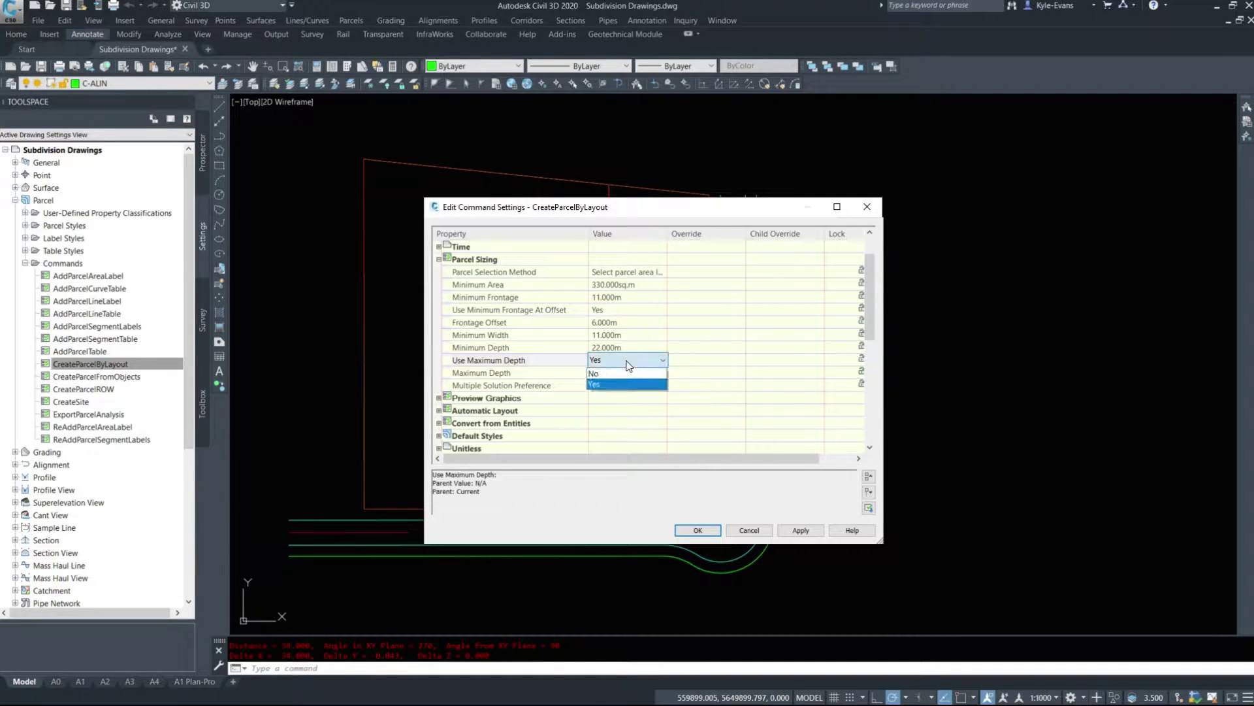
{"action": "left_click", "coordinate": [615, 375]}
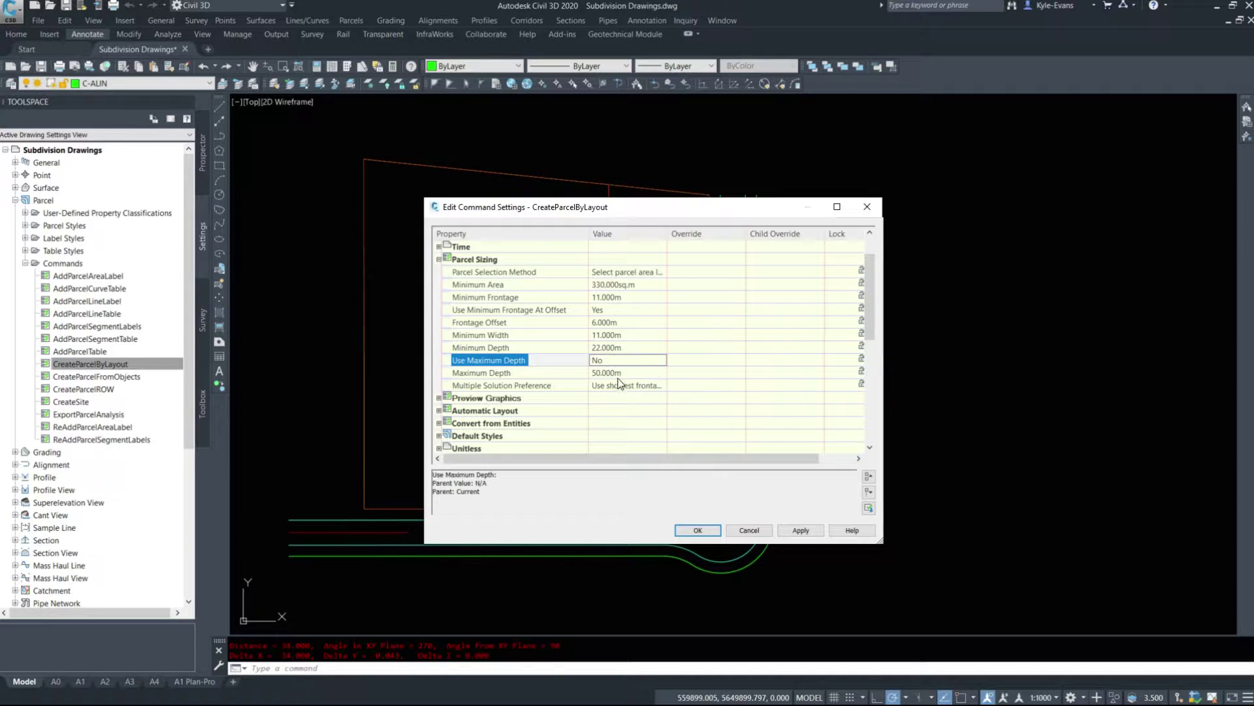
{"action": "left_click", "coordinate": [697, 530]}
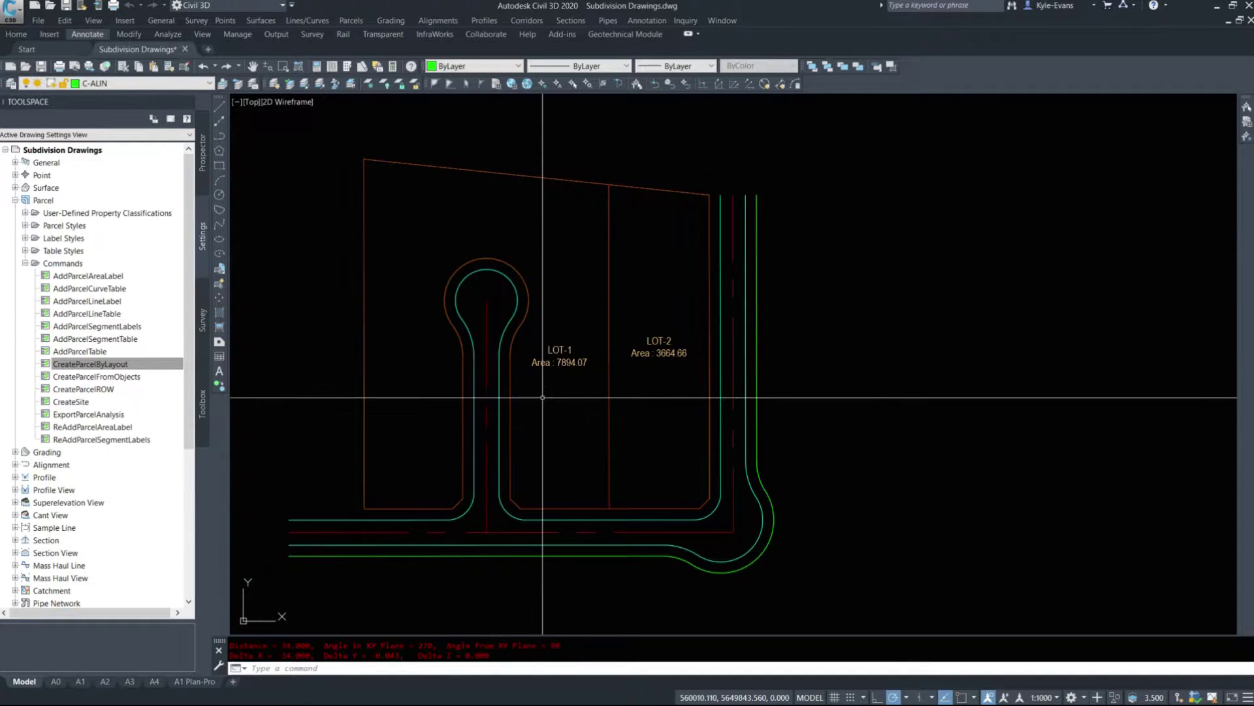
- Start Create Parcel by Layout and position the Parcel Layout Tools over the north edge of the lots
{"action": "left_click", "coordinate": [351, 21]}
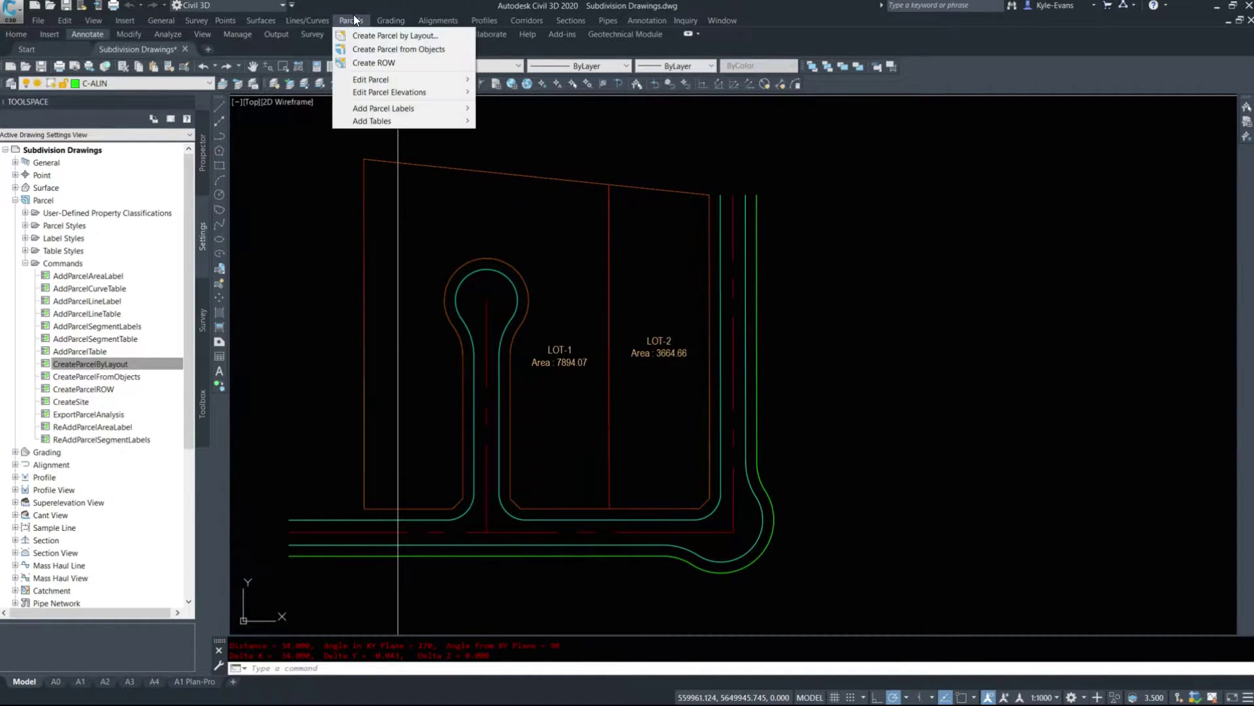
{"action": "left_click", "coordinate": [398, 37]}
{"action": "left_click_drag", "start_coordinate": [170, 25], "coordinate": [650, 131]}
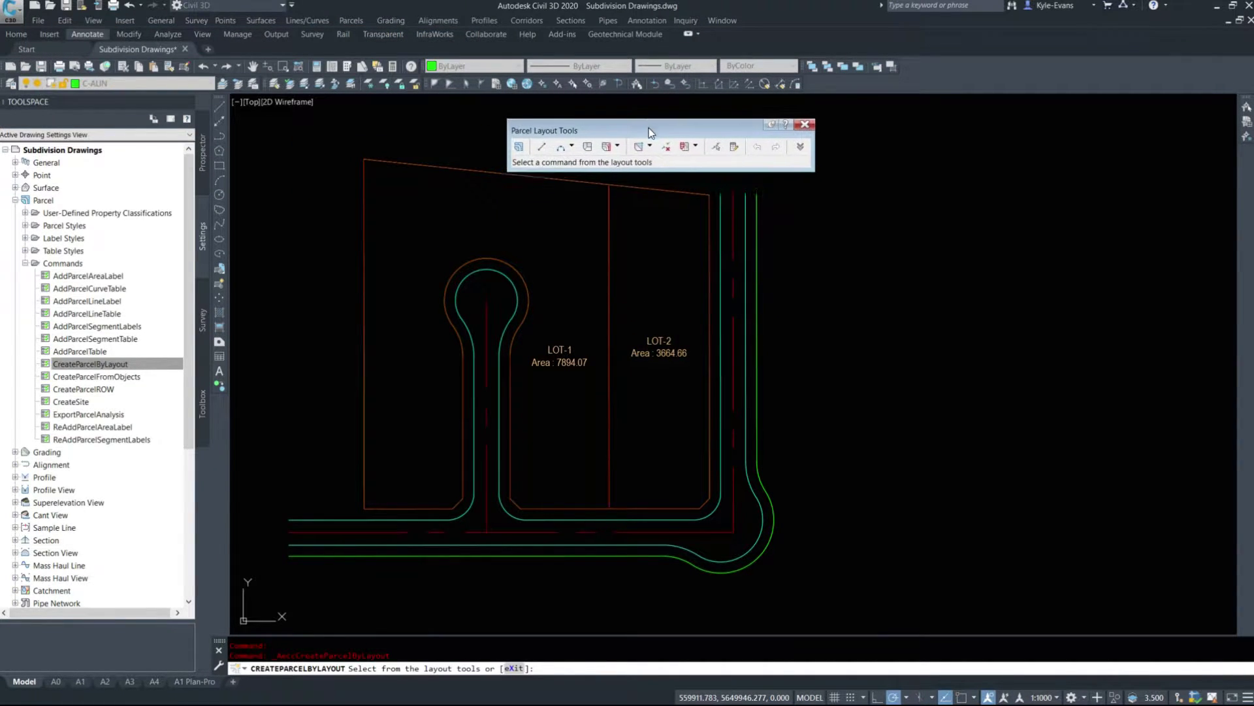
- Examine the available line, curve, slide and swing line, sub-entity and parcel union commands in Parcel Layout Tools
{"action": "left_click", "coordinate": [543, 146]}
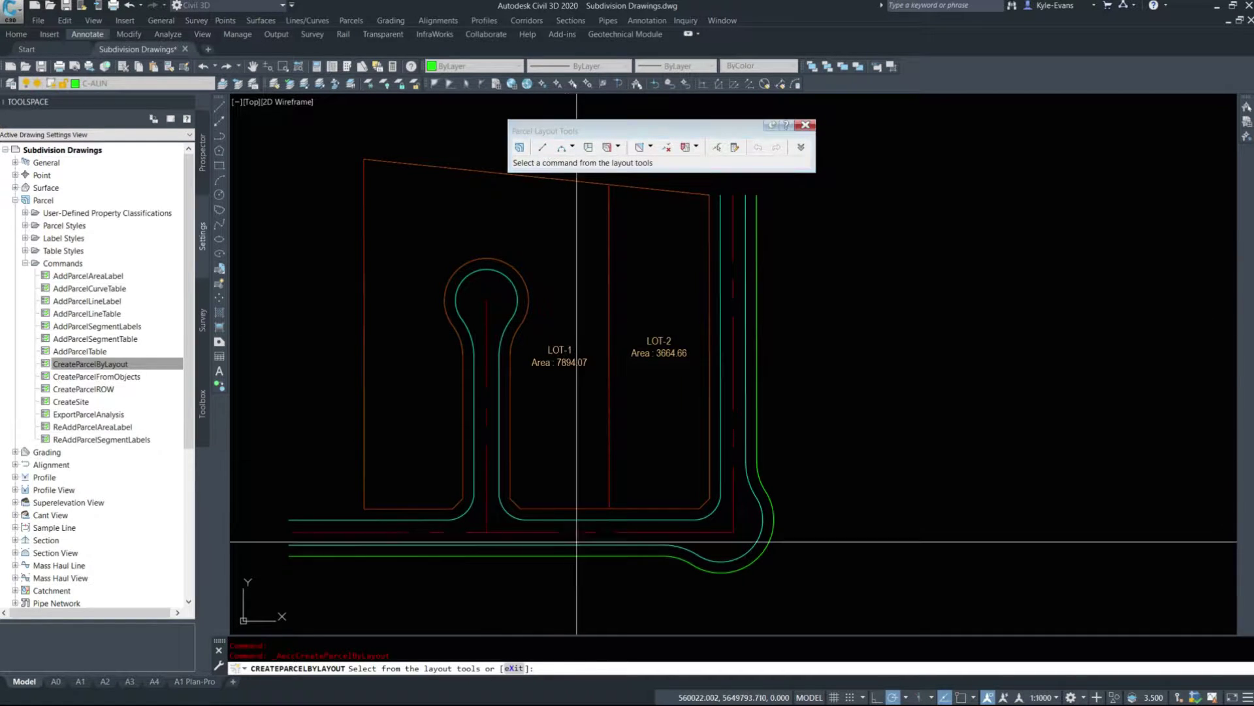
{"action": "left_click", "coordinate": [573, 146]}
{"action": "left_click", "coordinate": [596, 134]}
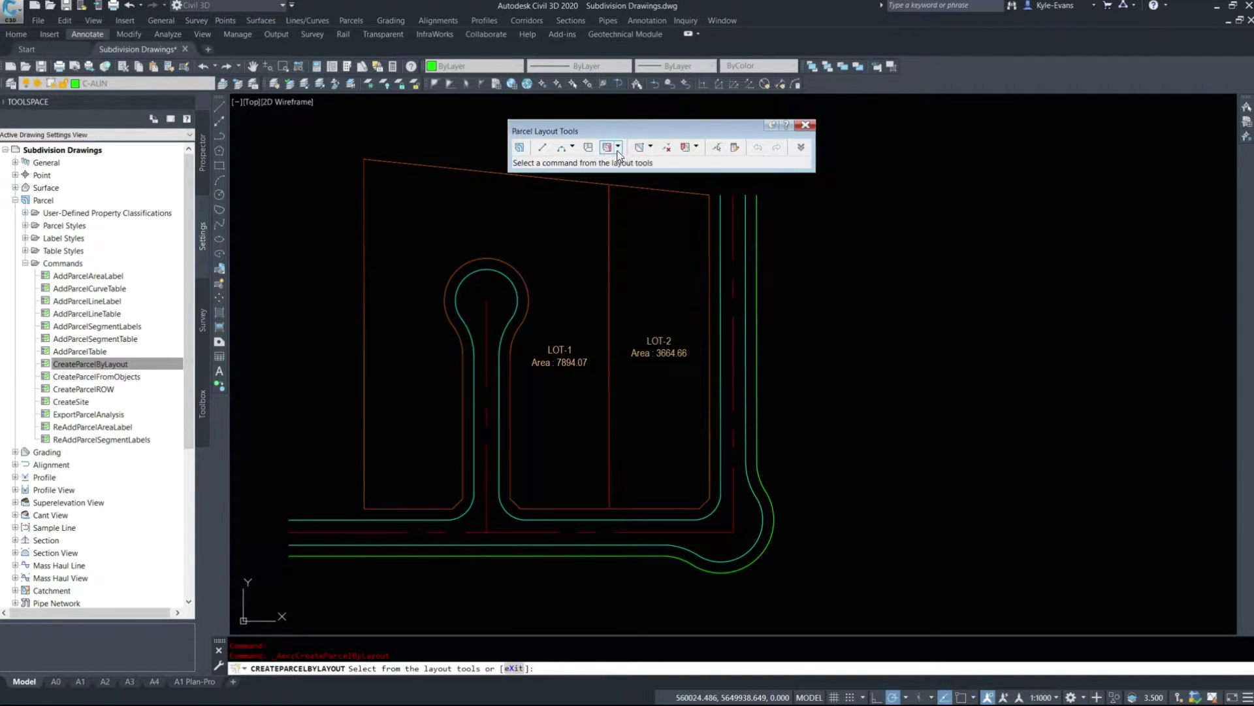
{"action": "left_click", "coordinate": [618, 147]}
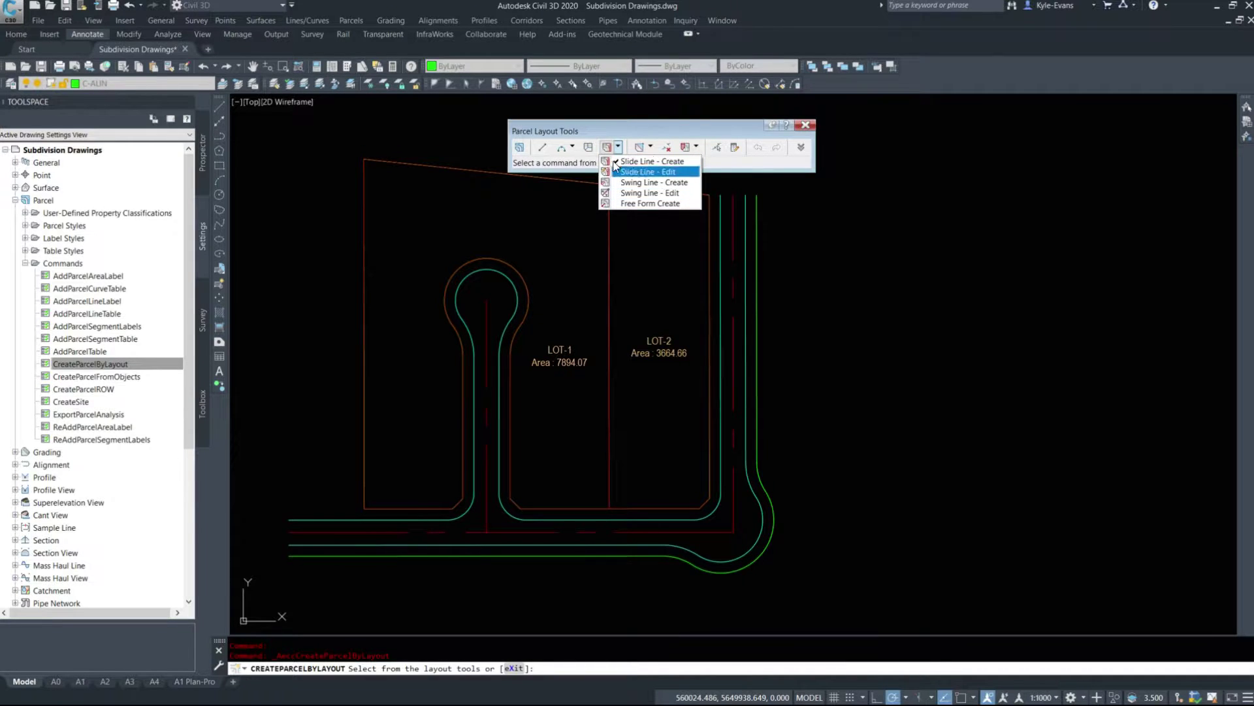
{"action": "left_click", "coordinate": [653, 134]}
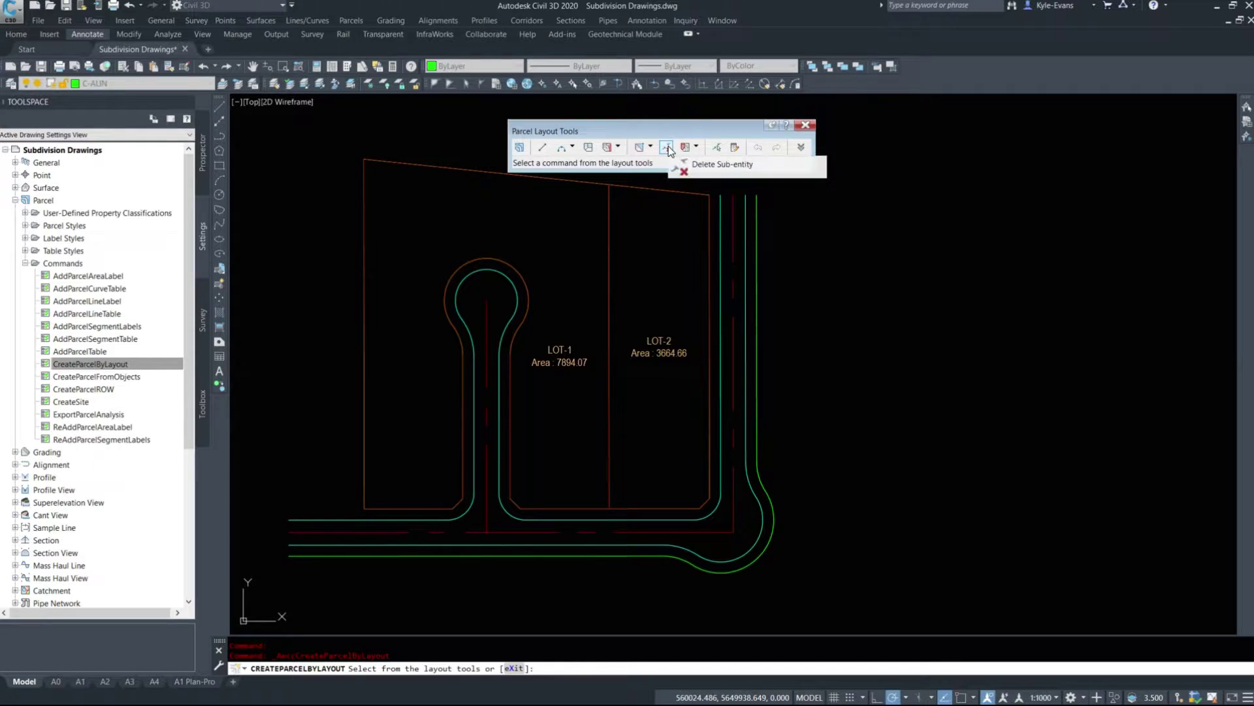
{"action": "left_click", "coordinate": [697, 147]}
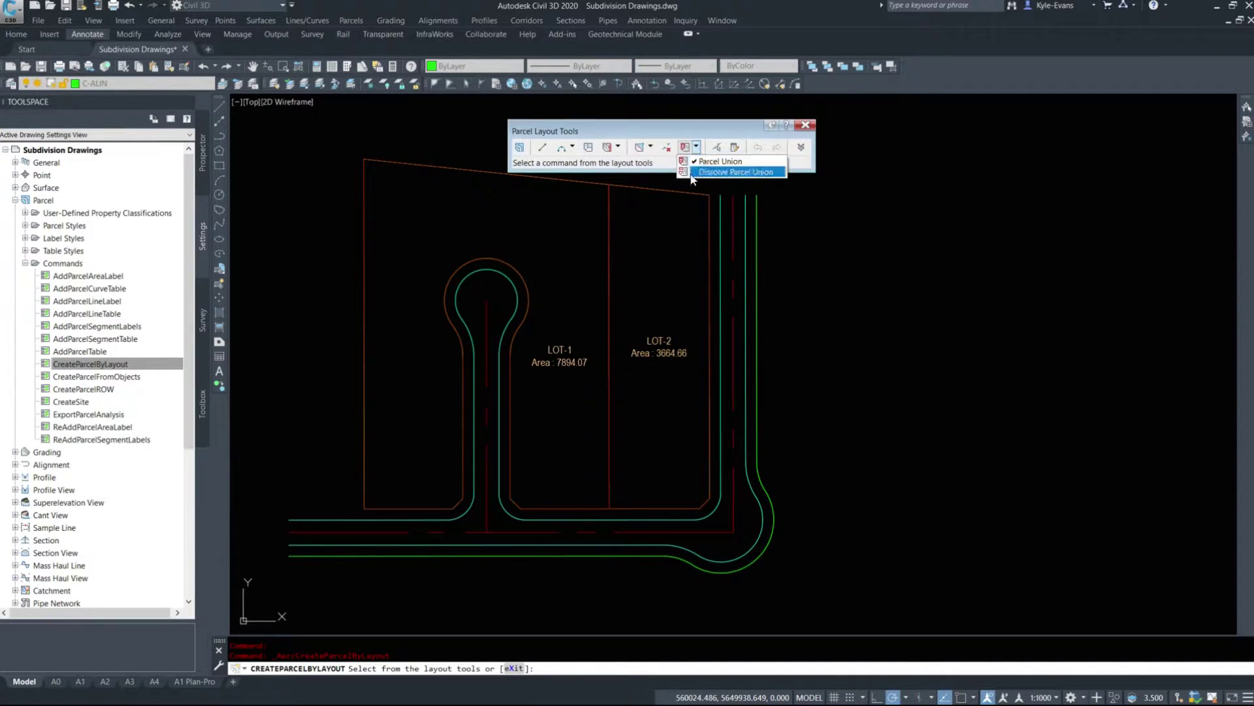
{"action": "left_click", "coordinate": [726, 130]}
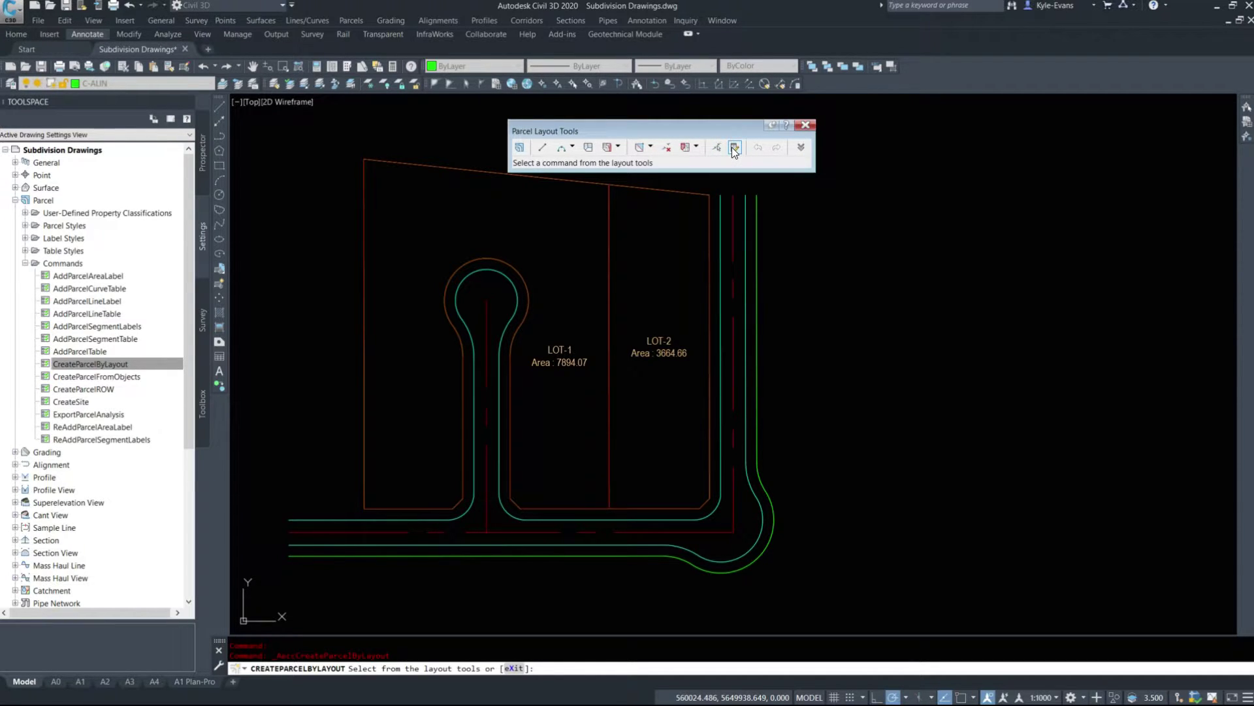
- Move the Parcel Layout Tools clear of the lots, with the parcel sizing and automatic layout parameters expanded
{"action": "left_click_drag", "start_coordinate": [587, 136], "coordinate": [959, 134]}
{"action": "left_click", "coordinate": [746, 109]}
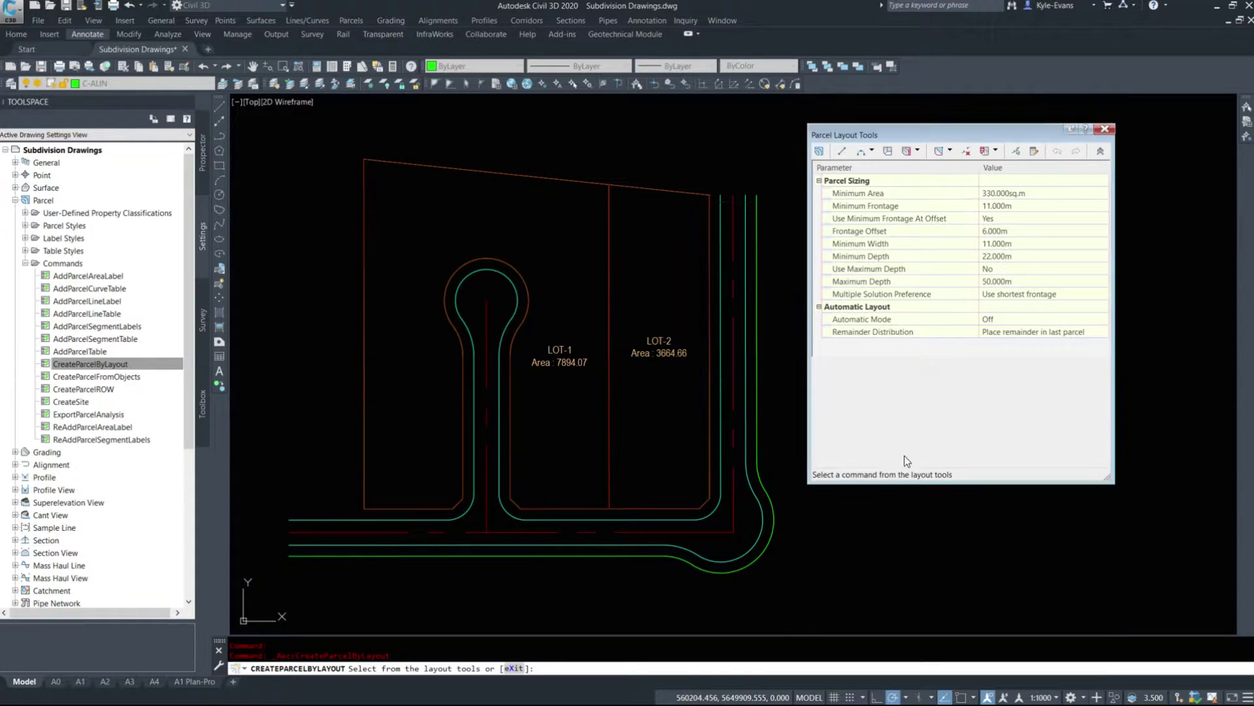
{"action": "middle_click_drag", "start_coordinate": [416, 192], "coordinate": [440, 193]}
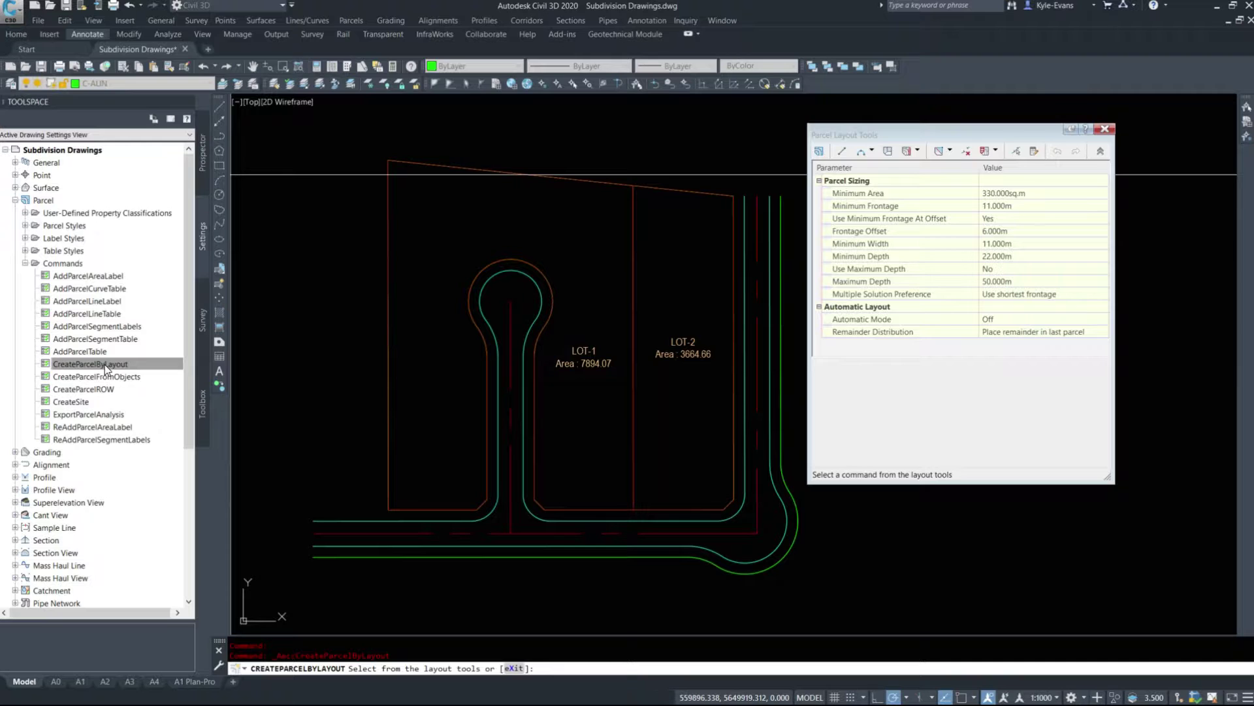
- Review each parcel sizing parameter from Minimum Area to Multiple Solution Preference in Parcel Layout Tools
{"action": "left_click", "coordinate": [1030, 194]}
{"action": "key", "text": "Down"}
{"action": "key", "text": "Down"}
{"action": "key", "text": "Down"}
{"action": "key", "text": "Down"}
{"action": "key", "text": "Down"}
{"action": "key", "text": "Down"}
{"action": "key", "text": "Down"}
{"action": "key", "text": "Down"}
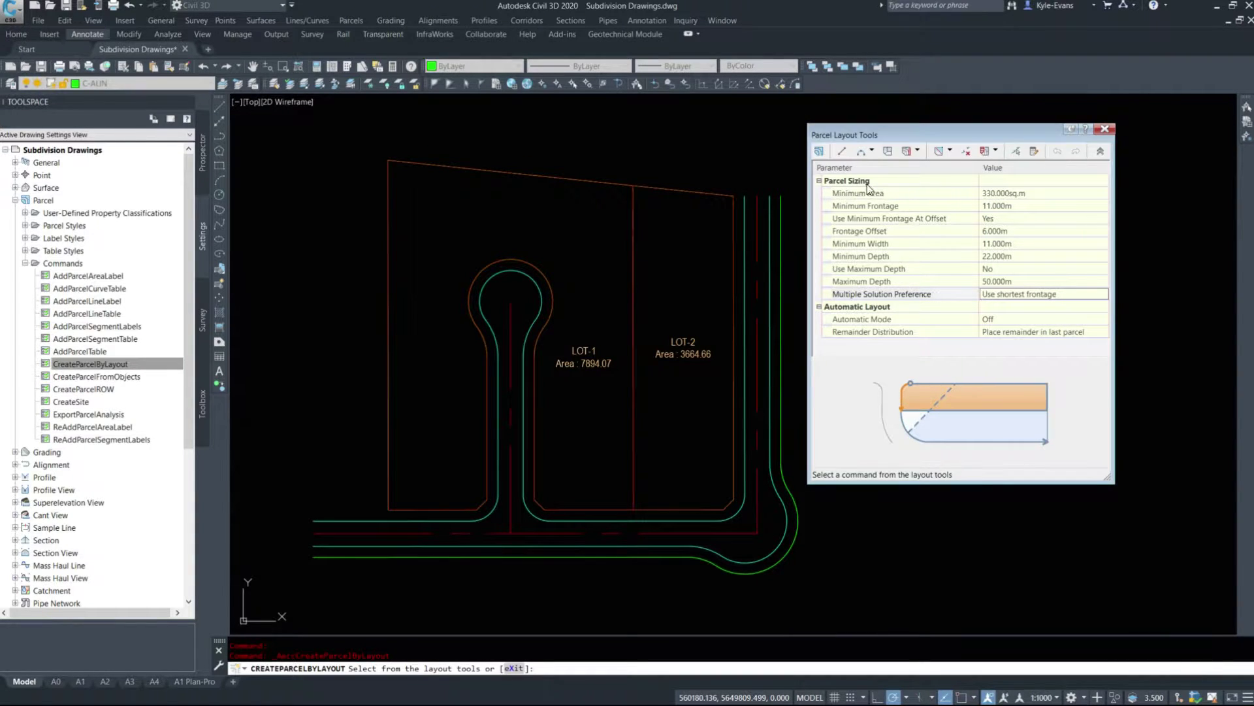
{"action": "left_click_drag", "start_coordinate": [945, 136], "coordinate": [966, 132]}
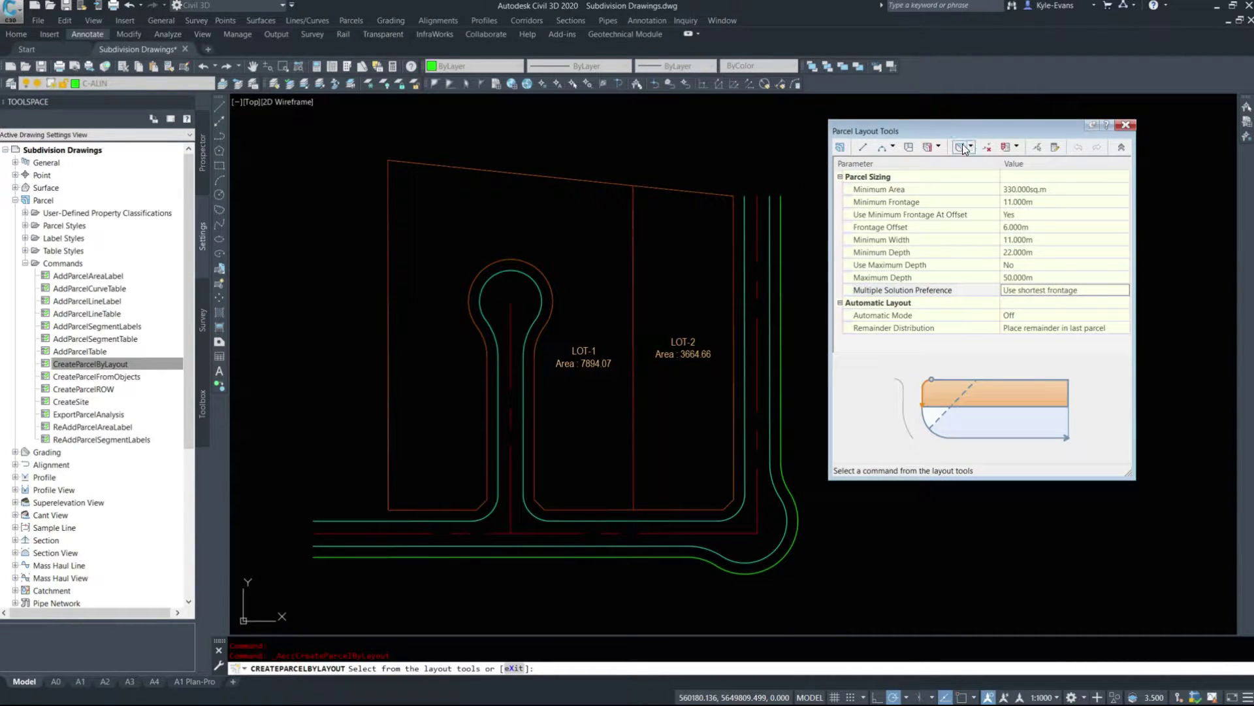
- Start Slide Line - Create using the Parcels - Lots site, the LOT parcel style and the EDDT Parcel Area label style
{"action": "left_click", "coordinate": [970, 148]}
{"action": "left_click", "coordinate": [939, 147]}
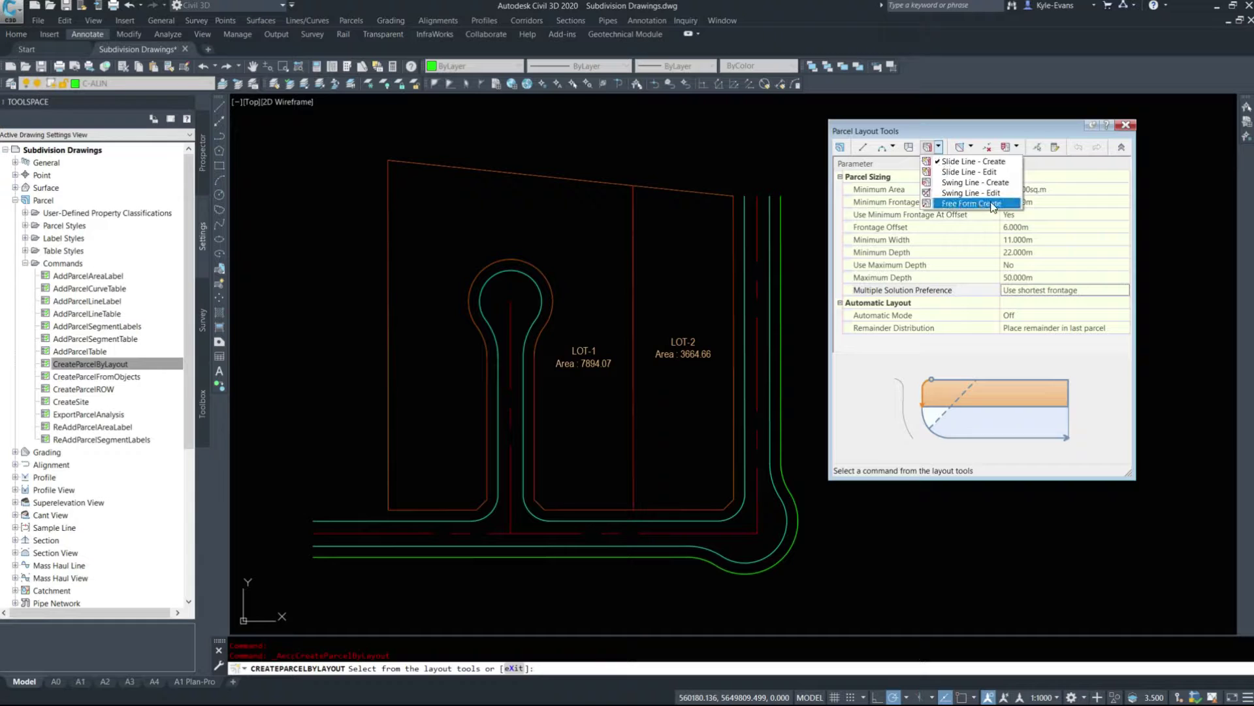
{"action": "left_click", "coordinate": [956, 161]}
{"action": "left_click_drag", "start_coordinate": [620, 197], "coordinate": [651, 175]}
{"action": "left_click", "coordinate": [641, 234]}
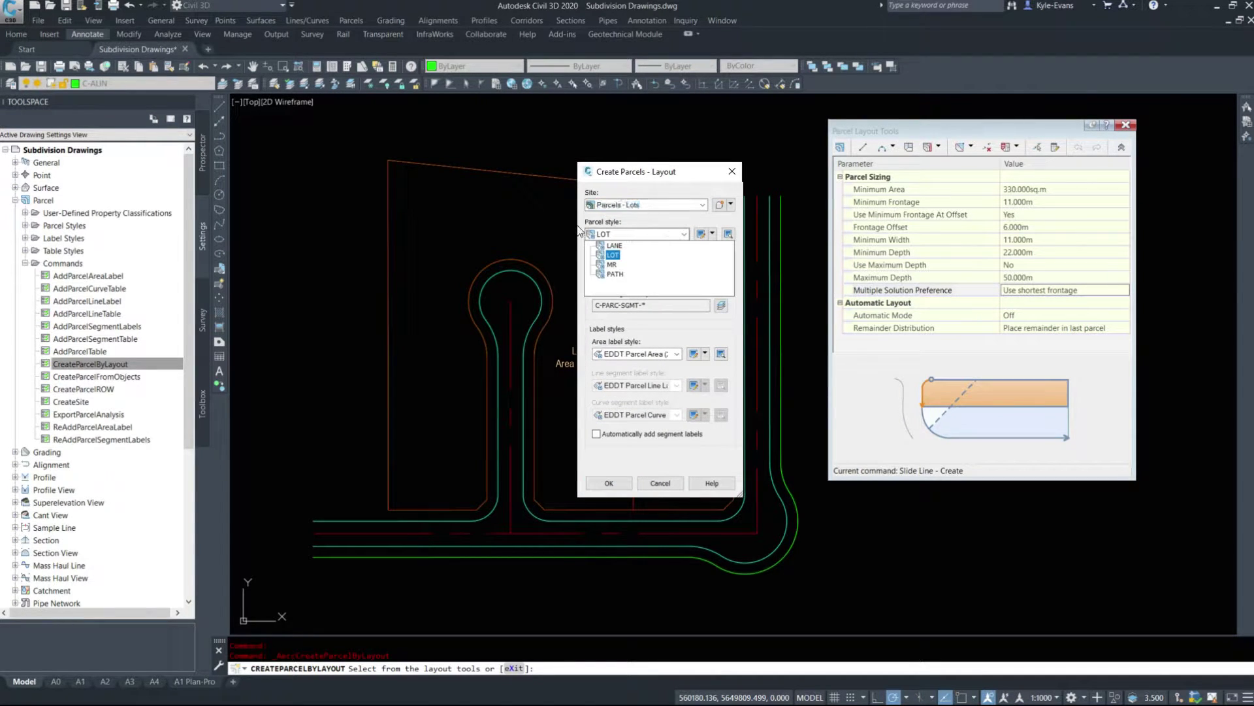
{"action": "left_click", "coordinate": [613, 255]}
{"action": "left_click_drag", "start_coordinate": [679, 308], "coordinate": [579, 305]}
{"action": "left_click", "coordinate": [656, 358]}
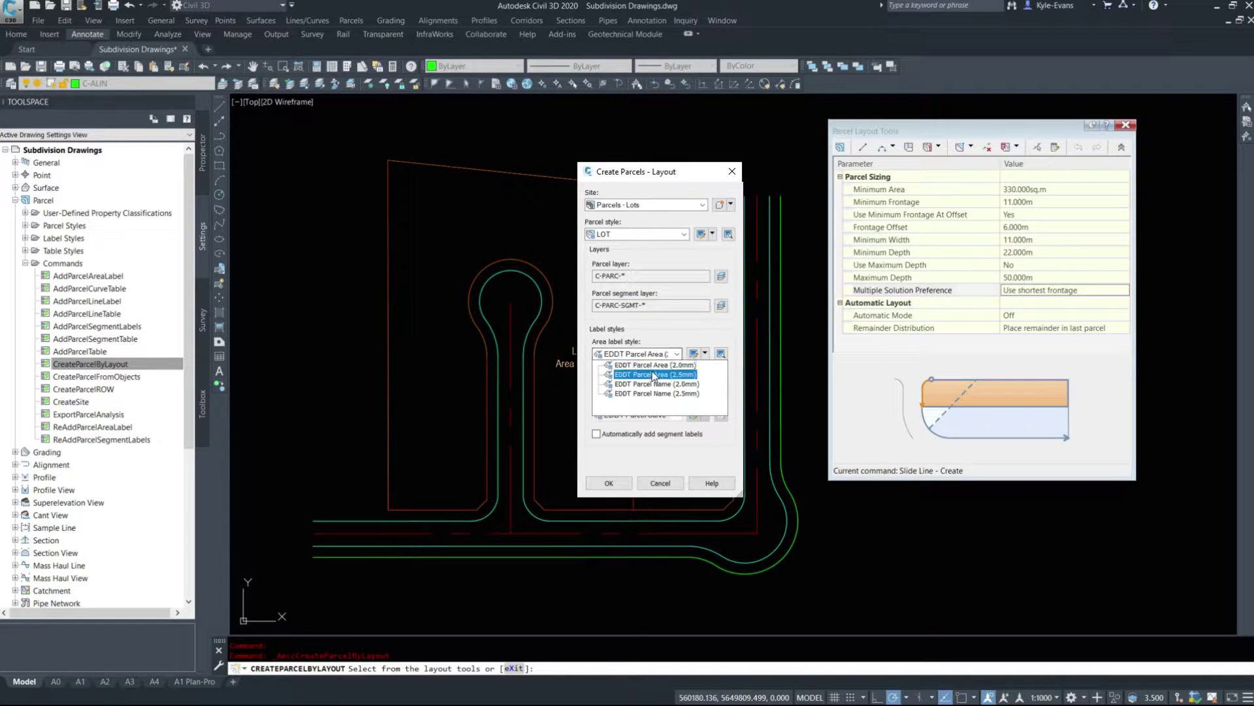
{"action": "left_click", "coordinate": [705, 328]}
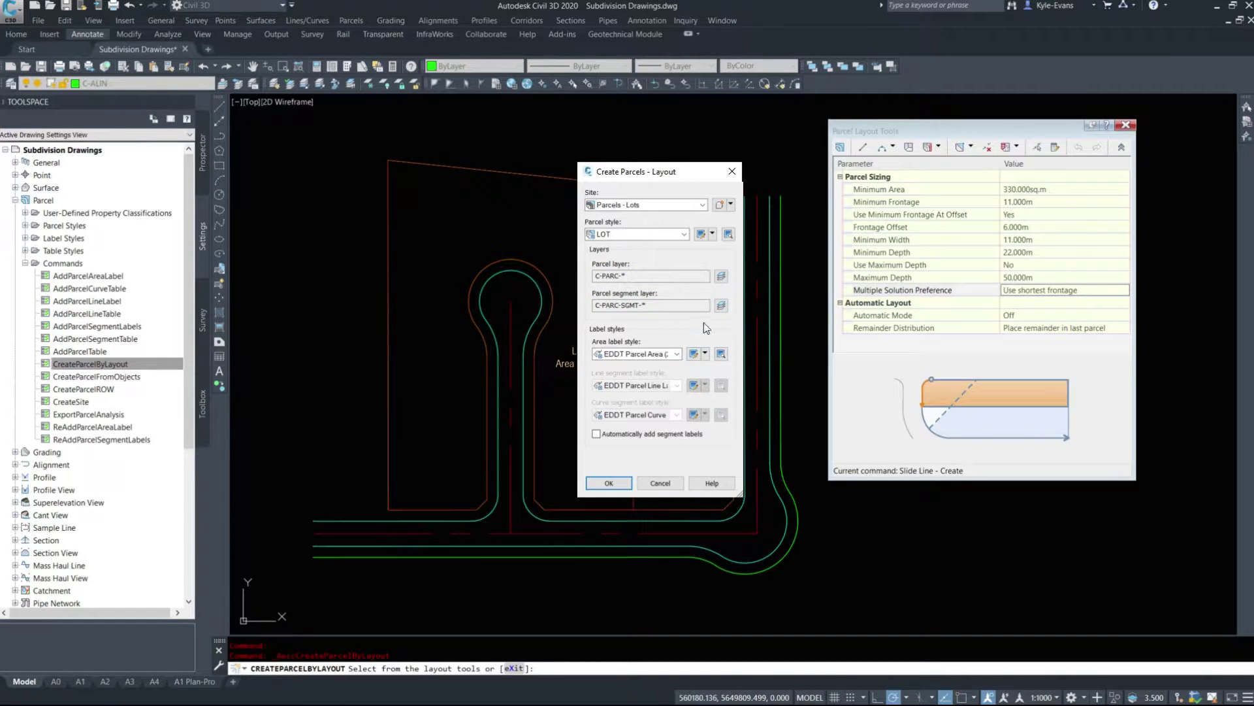
{"action": "left_click", "coordinate": [610, 484]}
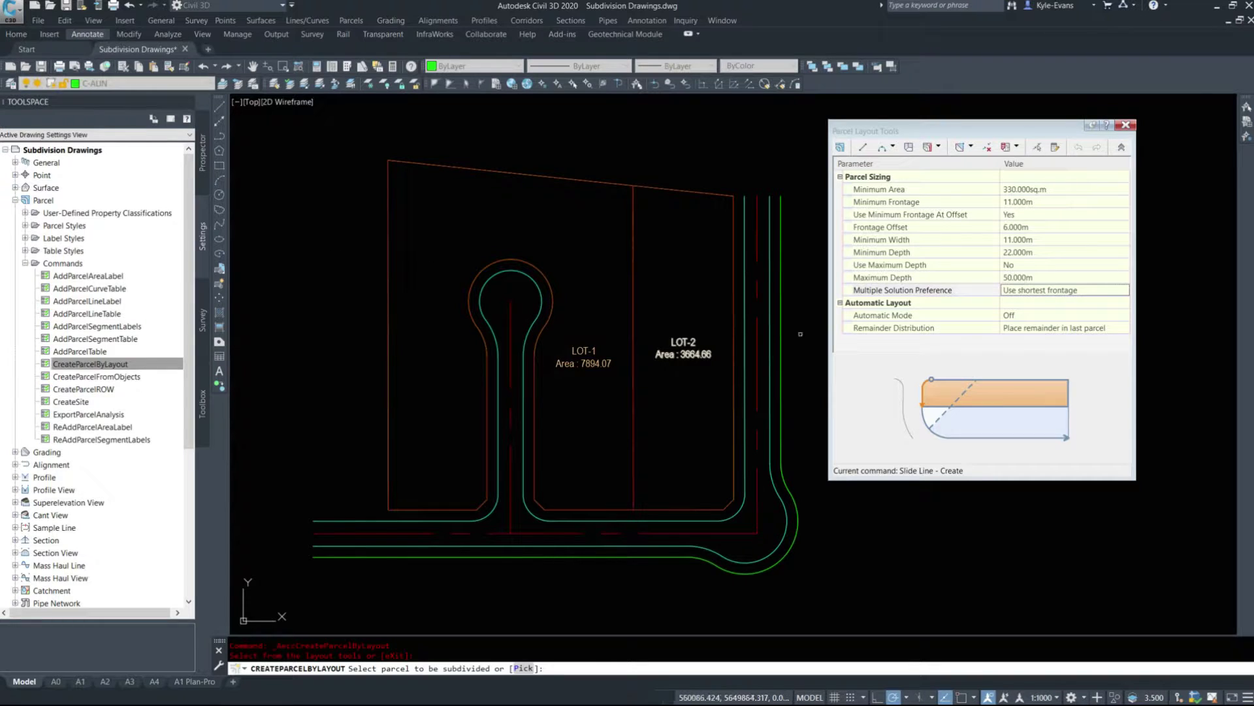
{"action": "left_click", "coordinate": [679, 405]}
{"action": "middle_click_drag", "start_coordinate": [660, 457], "coordinate": [585, 431]}
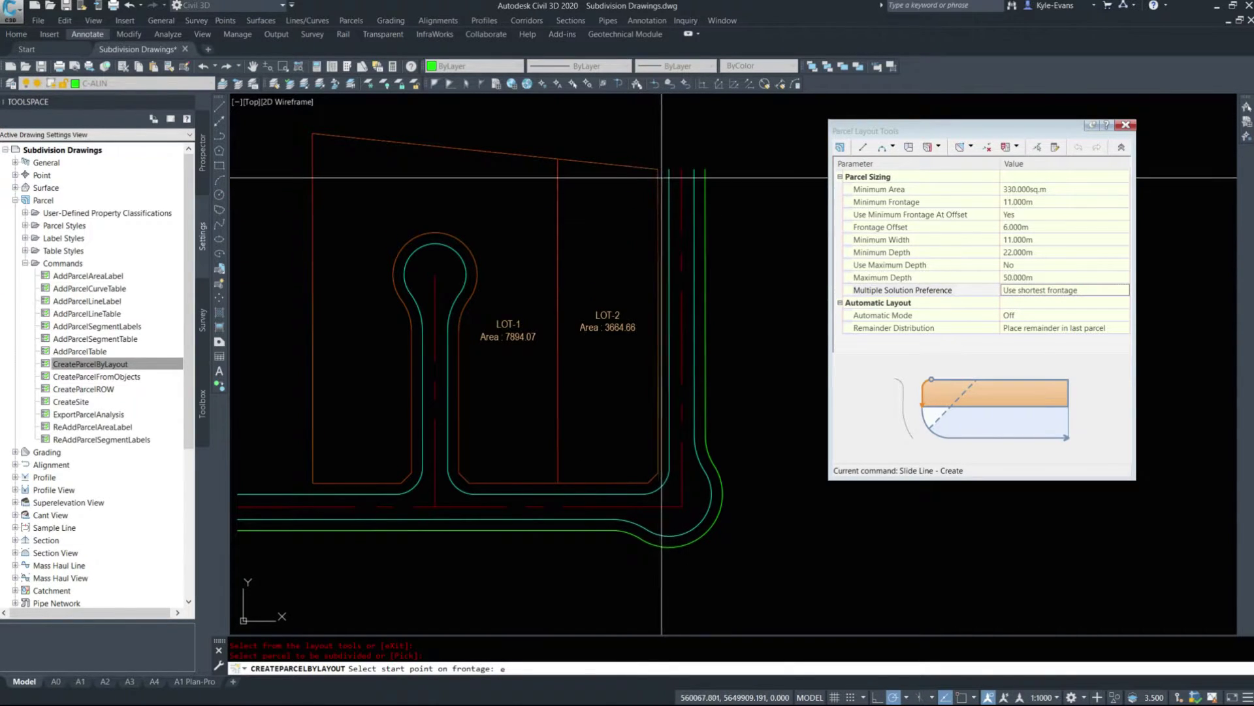
{"action": "type", "text": "e"}
{"action": "key", "text": "BackSpace"}
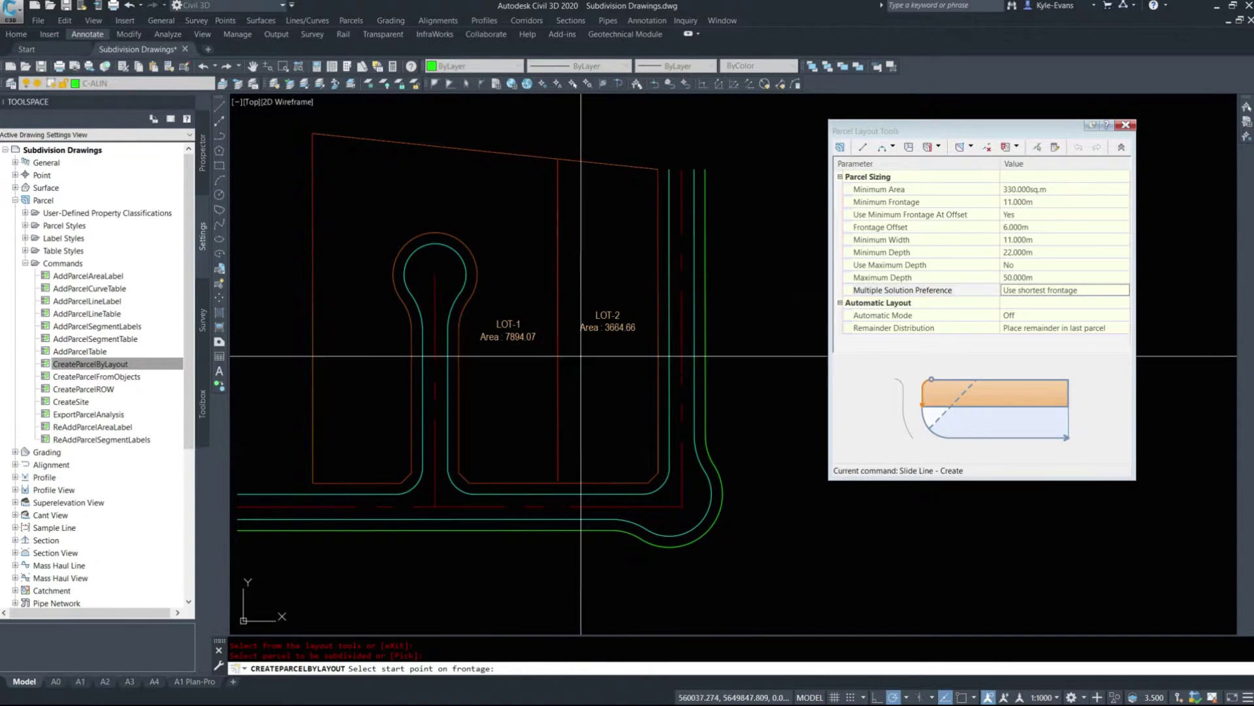
{"action": "key", "text": "Escape"}
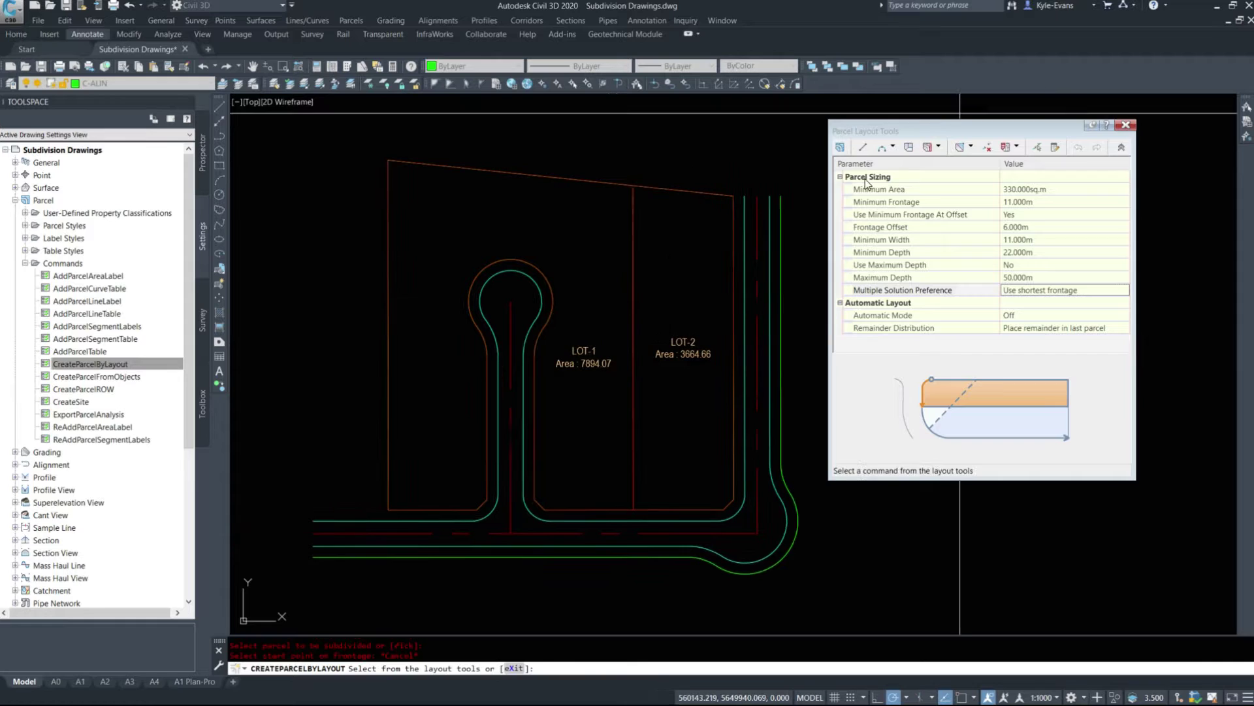
- Restart Slide Line - Create on LOT-2 and define its frontage from the northeast corner endpoint to the southern endpoint of the southeast chamfer
{"action": "left_click", "coordinate": [971, 146]}
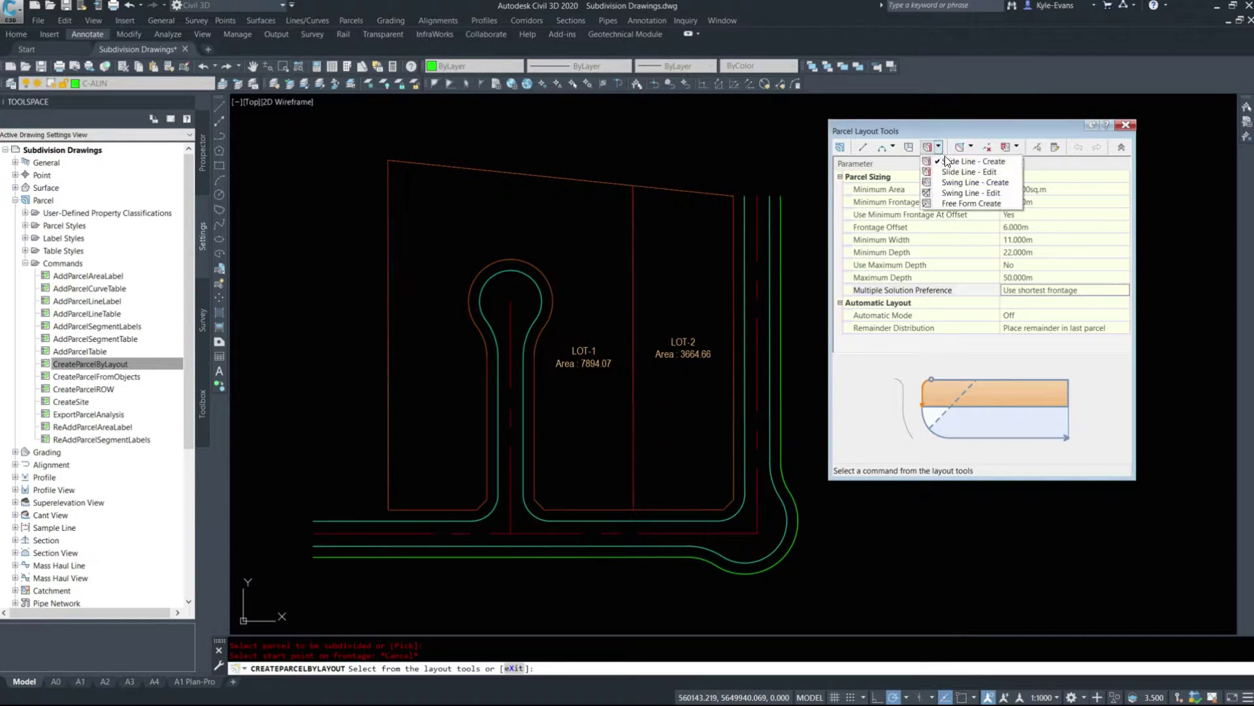
{"action": "left_click", "coordinate": [967, 160]}
{"action": "left_click", "coordinate": [672, 358]}
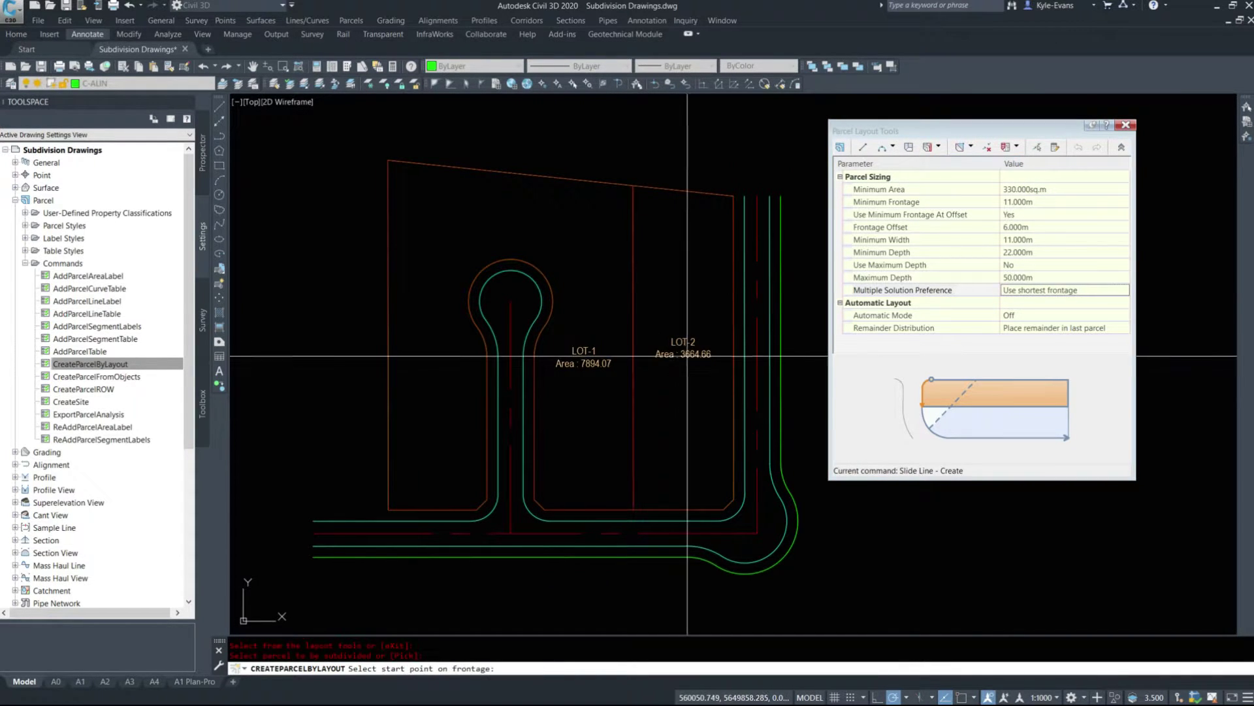
{"action": "middle_click_drag", "start_coordinate": [727, 388], "coordinate": [512, 359]}
{"action": "right_click", "coordinate": [560, 247], "text": "shift"}
{"action": "left_click", "coordinate": [588, 323]}
{"action": "left_click", "coordinate": [520, 167]}
{"action": "right_click", "coordinate": [511, 482], "text": "shift"}
{"action": "left_click", "coordinate": [546, 282]}
{"action": "left_click", "coordinate": [513, 479]}
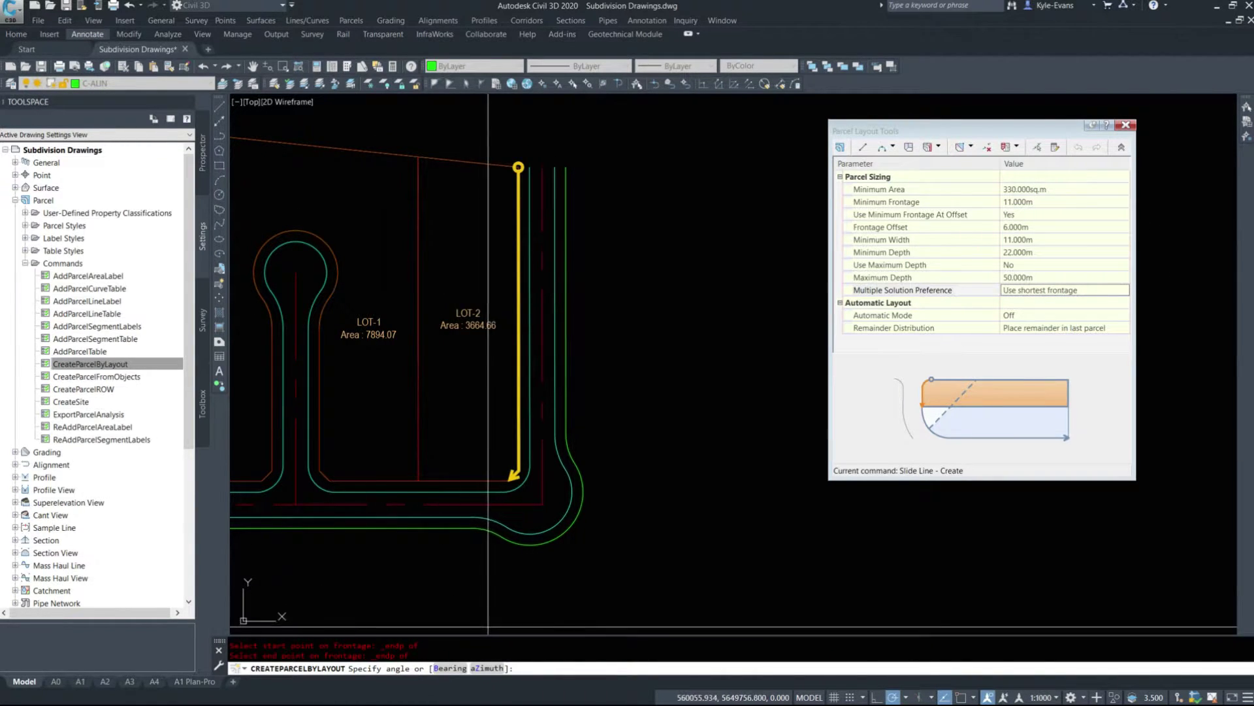
- Preview a slide-line lot at the north end of LOT-2 using a picked angle, inspect its boundary, and reject the result
{"action": "left_click", "coordinate": [481, 442]}
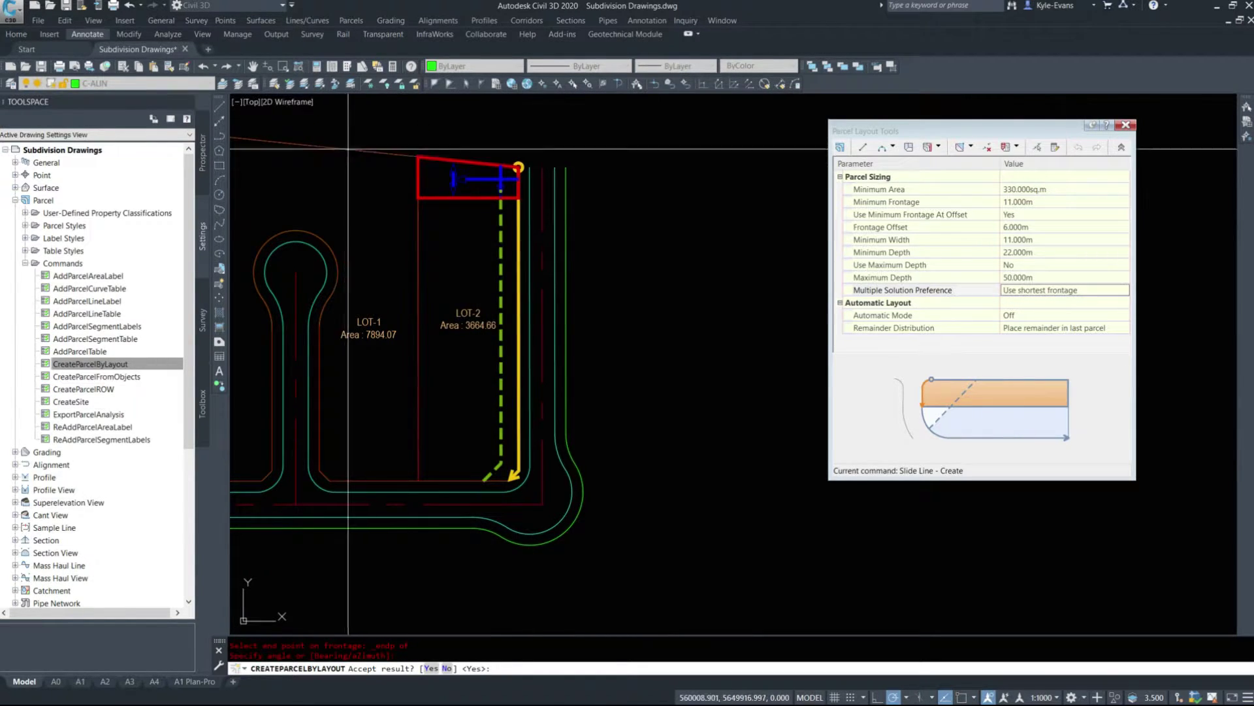
{"action": "scroll", "coordinate": [514, 190], "scroll_direction": "down", "scroll_amount": 2}
{"action": "scroll", "coordinate": [514, 190], "scroll_direction": "up", "scroll_amount": 8}
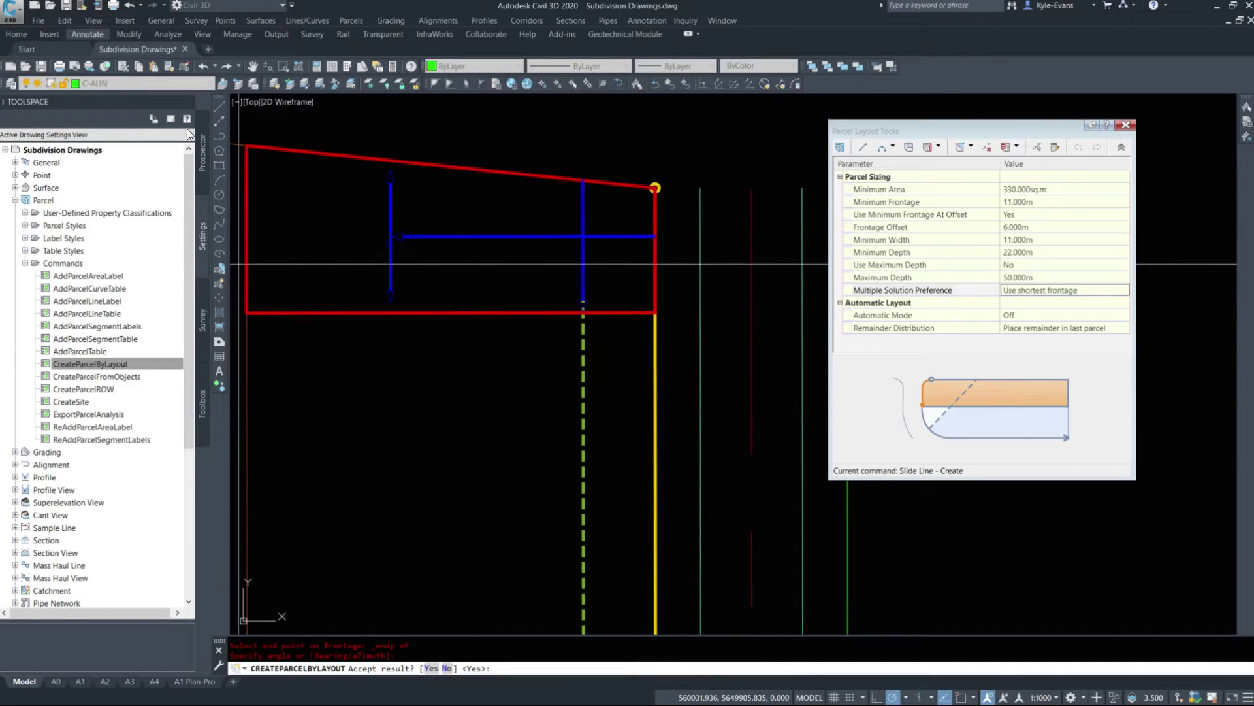
{"action": "scroll", "coordinate": [717, 300], "scroll_direction": "down", "scroll_amount": 4}
{"action": "middle_click_drag", "start_coordinate": [484, 191], "coordinate": [347, 139]}
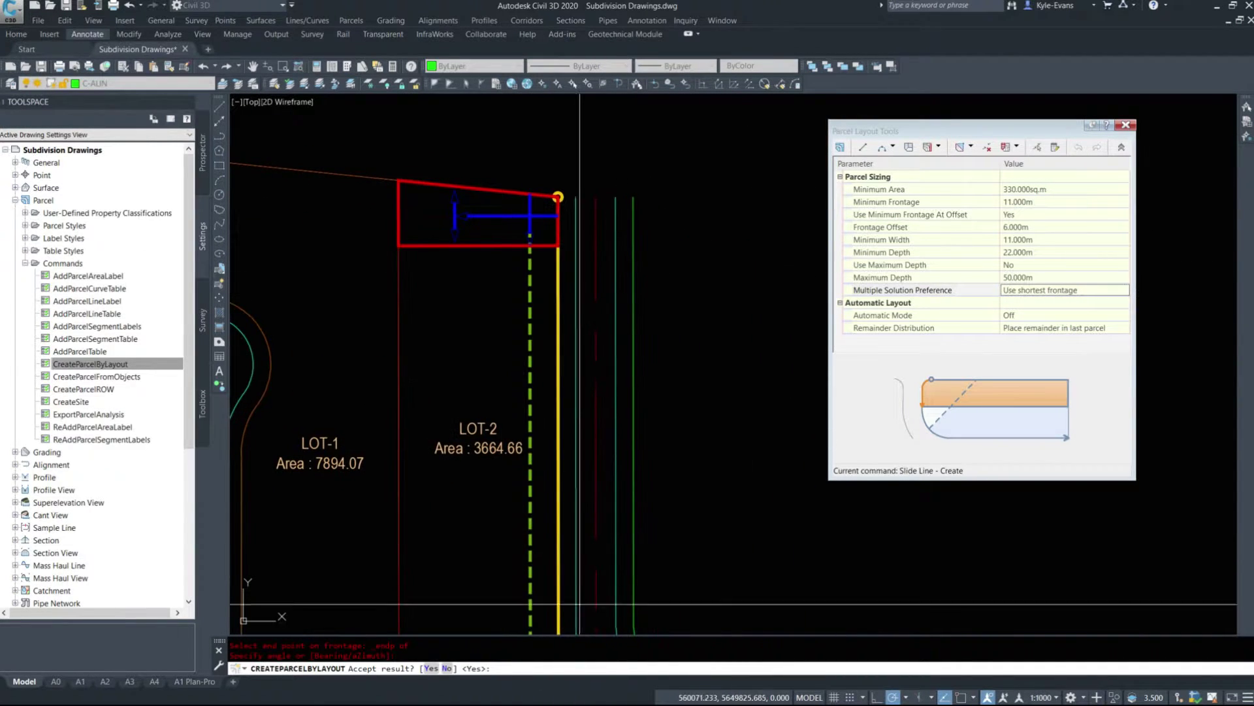
{"action": "left_click", "coordinate": [450, 669]}
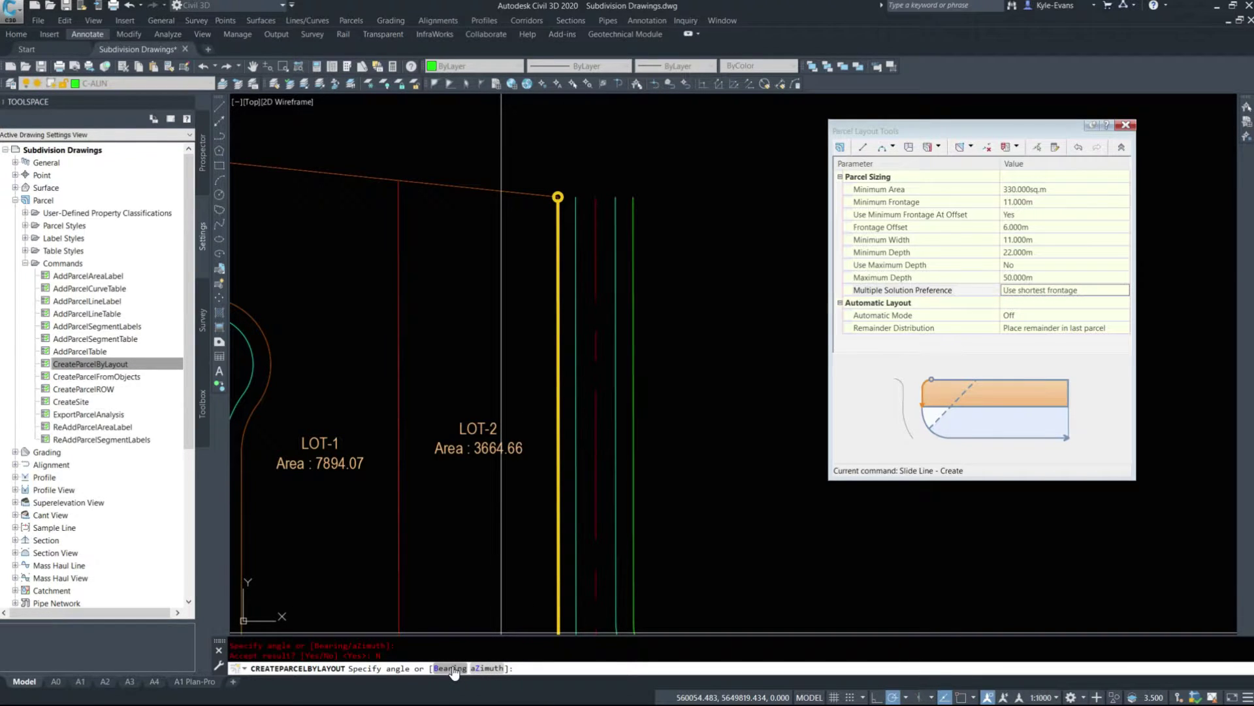
{"action": "left_click", "coordinate": [487, 668]}
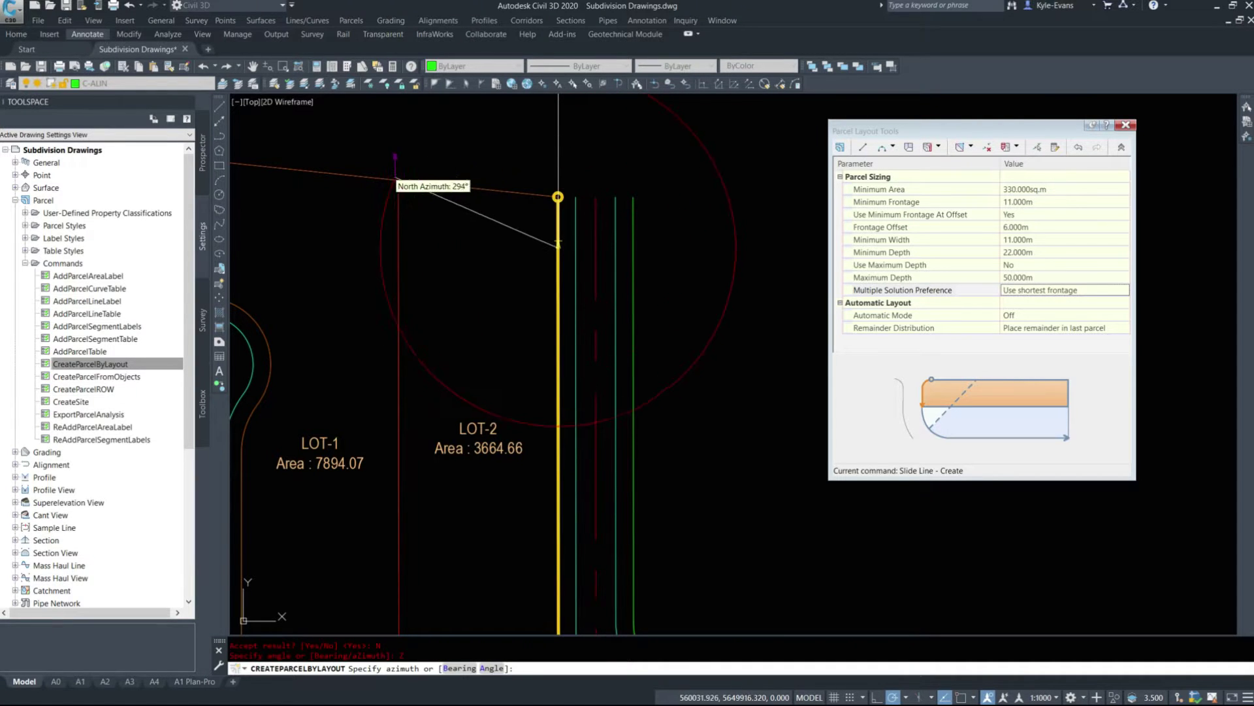
{"action": "middle_click_drag", "start_coordinate": [458, 183], "coordinate": [513, 250]}
{"action": "key", "text": "Escape"}
{"action": "middle_click_drag", "start_coordinate": [502, 198], "coordinate": [572, 266]}
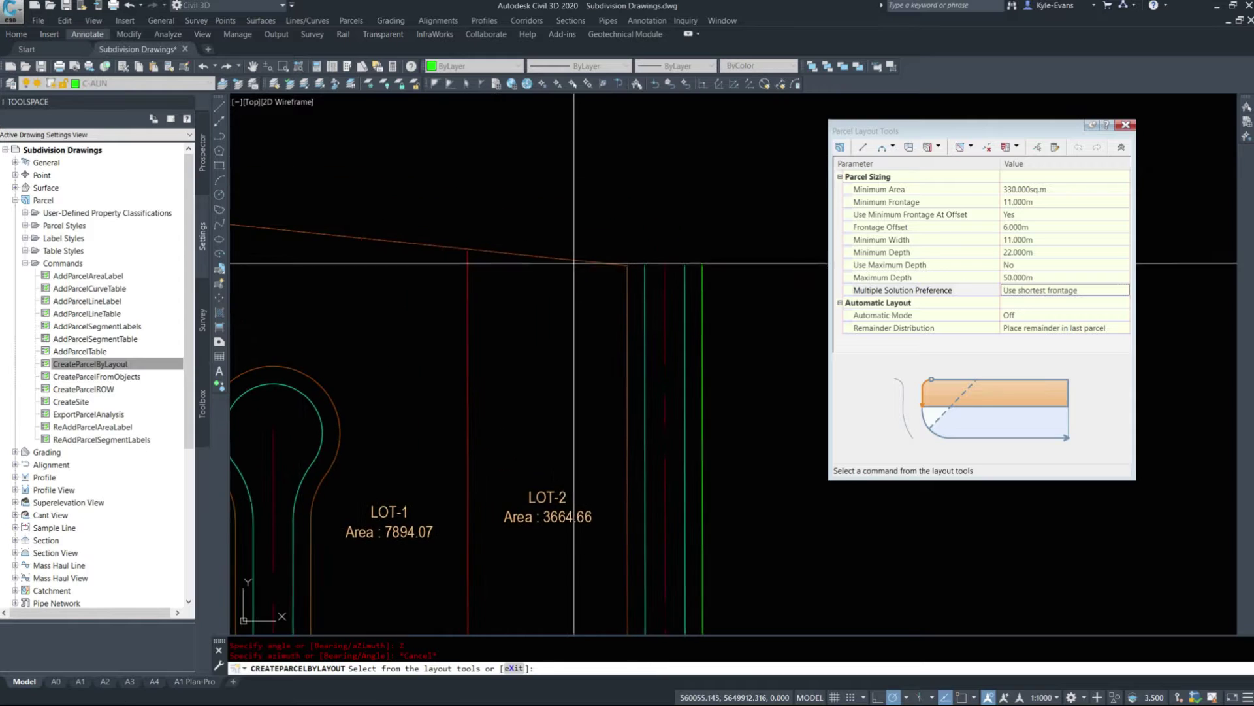
{"action": "key", "text": "Escape"}
{"action": "key", "text": "Escape"}
{"action": "middle_click_drag", "start_coordinate": [567, 245], "coordinate": [754, 345]}
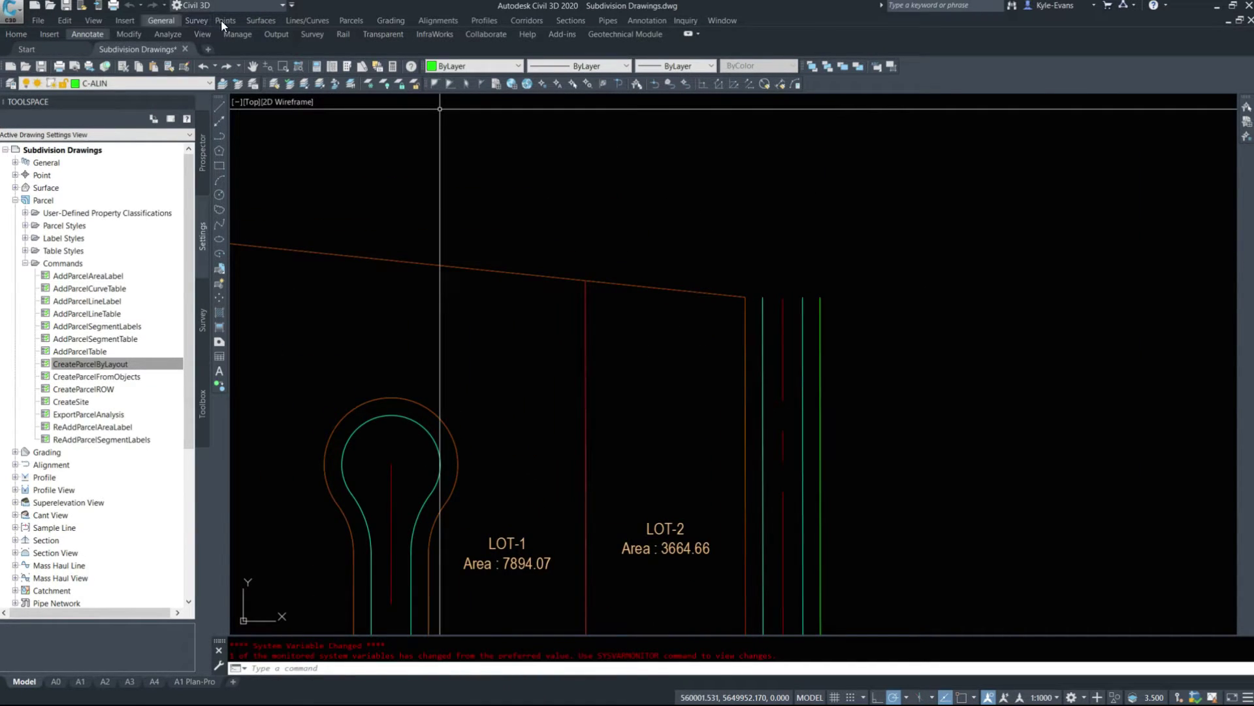
- Add a single-segment line label to LOT-2's north boundary to get its distance and azimuth
{"action": "left_click", "coordinate": [362, 21]}
{"action": "mouse_move", "coordinate": [469, 111]}
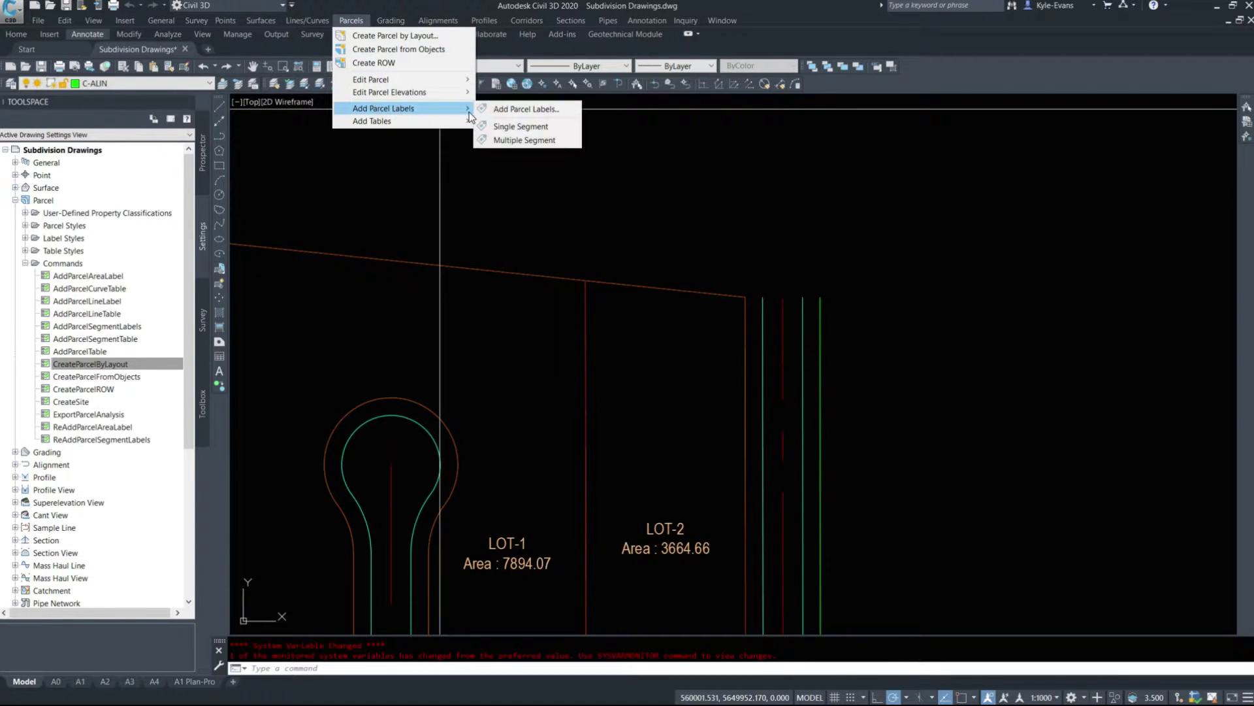
{"action": "left_click", "coordinate": [520, 125]}
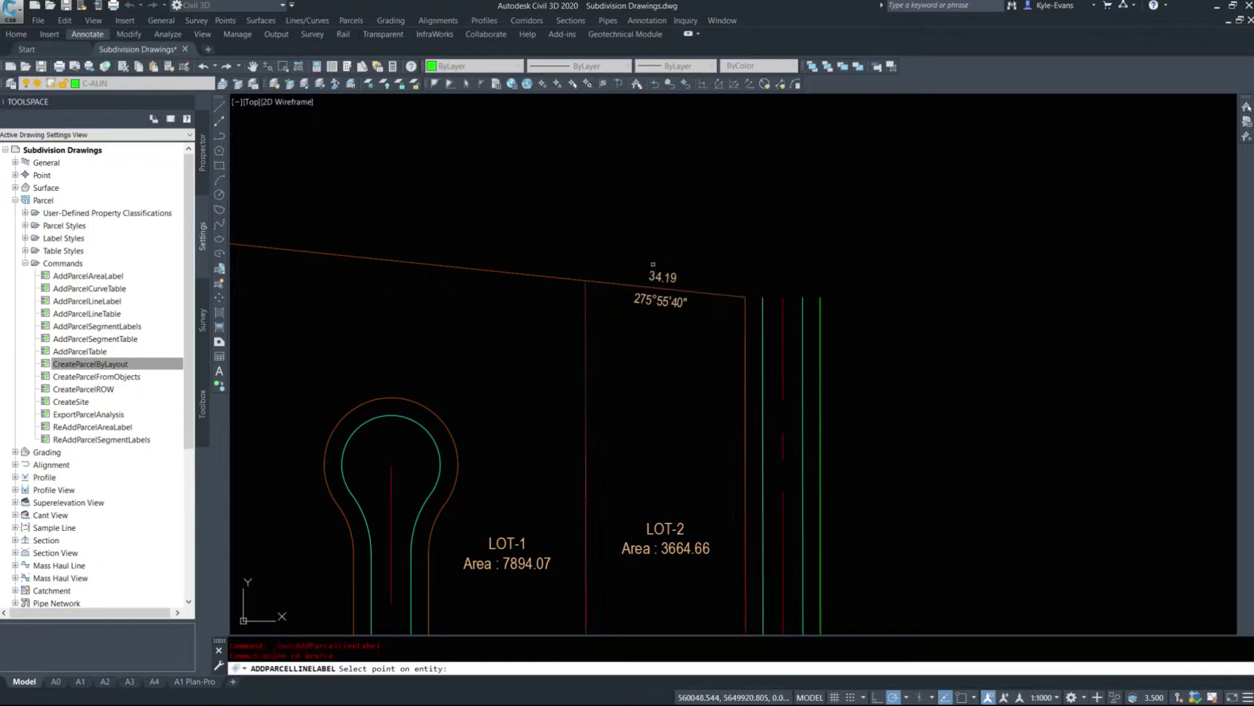
{"action": "key", "text": "Escape"}
{"action": "scroll", "coordinate": [656, 281], "scroll_direction": "up", "scroll_amount": 5}
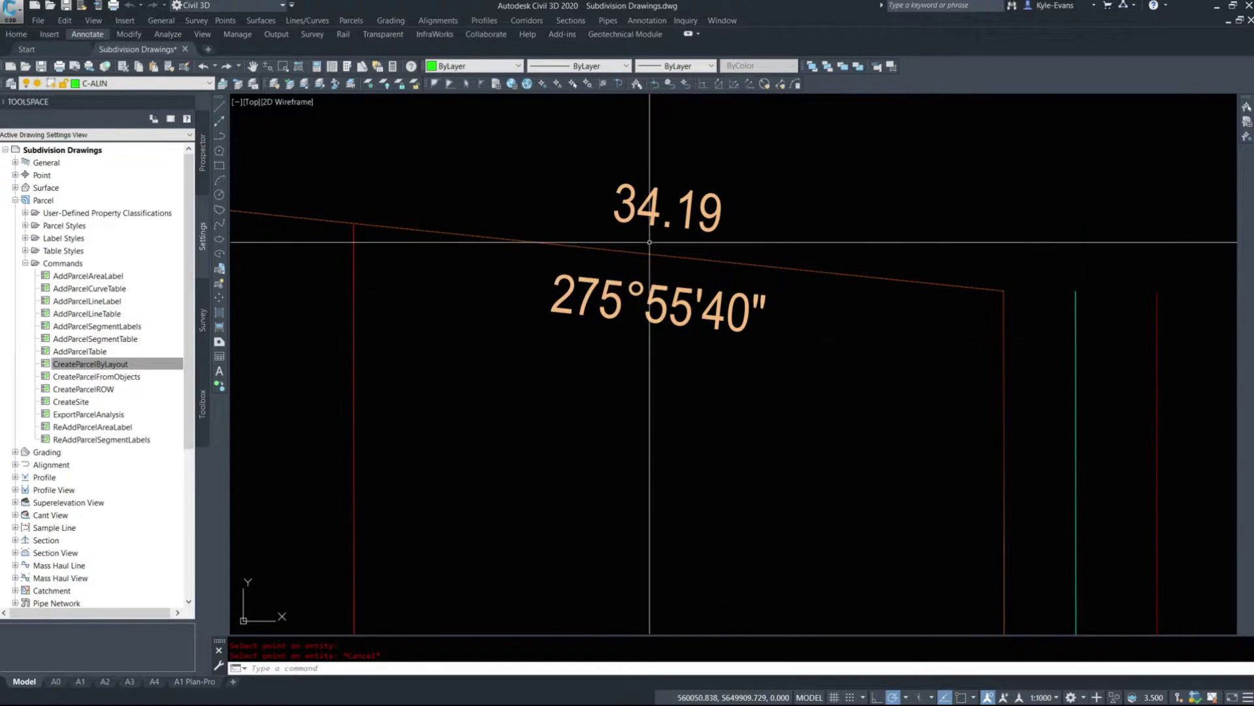
{"action": "middle_click_drag", "start_coordinate": [704, 288], "coordinate": [580, 300]}
{"action": "scroll", "coordinate": [695, 330], "scroll_direction": "down", "scroll_amount": 2}
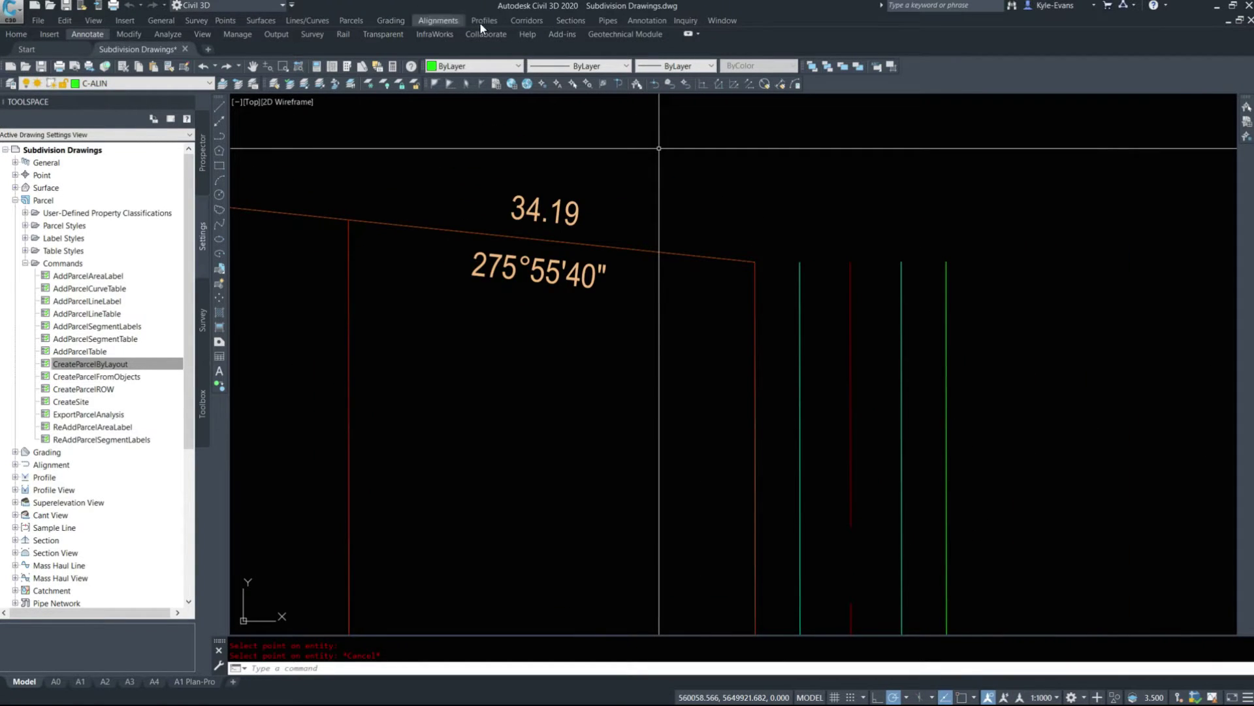
- Start Slide Line - Create from Parcel Layout Tools, keeping the Parcels - Lots site, LOT parcel style and EDDT Parcel Area label style
{"action": "left_click", "coordinate": [347, 20]}
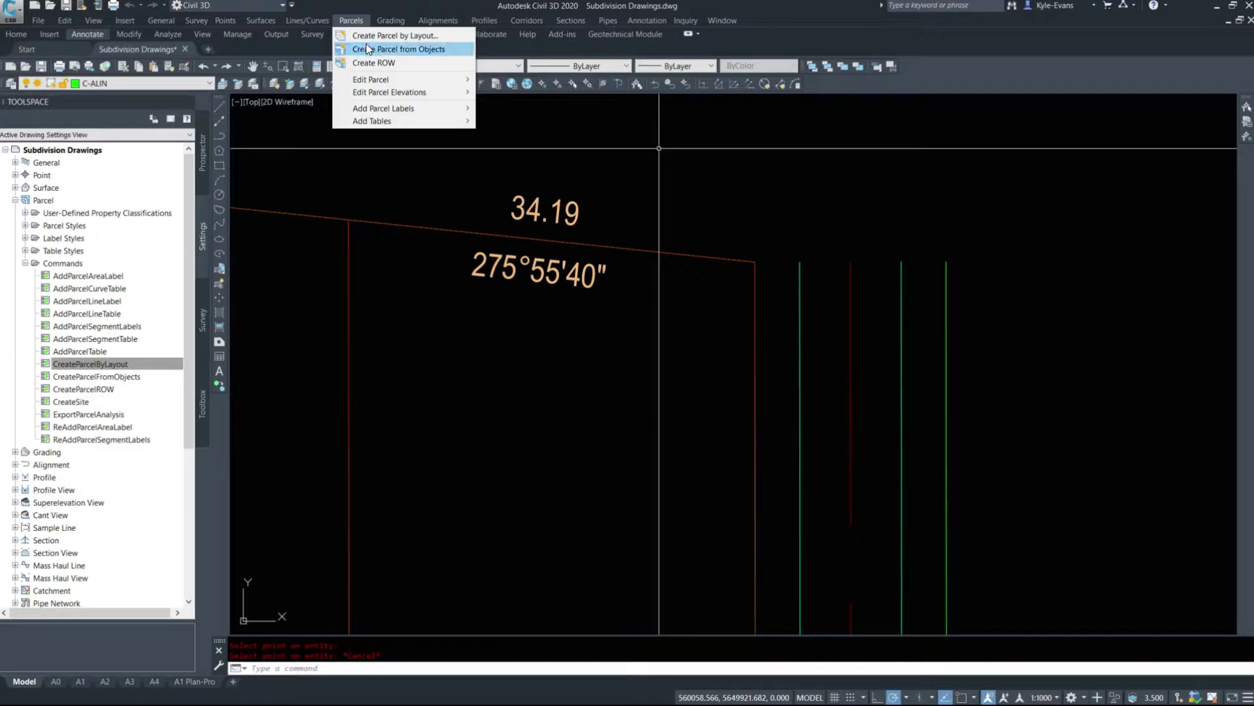
{"action": "left_click", "coordinate": [375, 37]}
{"action": "scroll", "coordinate": [617, 271], "scroll_direction": "down", "scroll_amount": 2}
{"action": "mouse_move", "coordinate": [725, 275]}
{"action": "middle_mouse_down"}
{"action": "mouse_move", "coordinate": [616, 270]}
{"action": "mouse_move", "coordinate": [529, 230]}
{"action": "middle_mouse_up"}
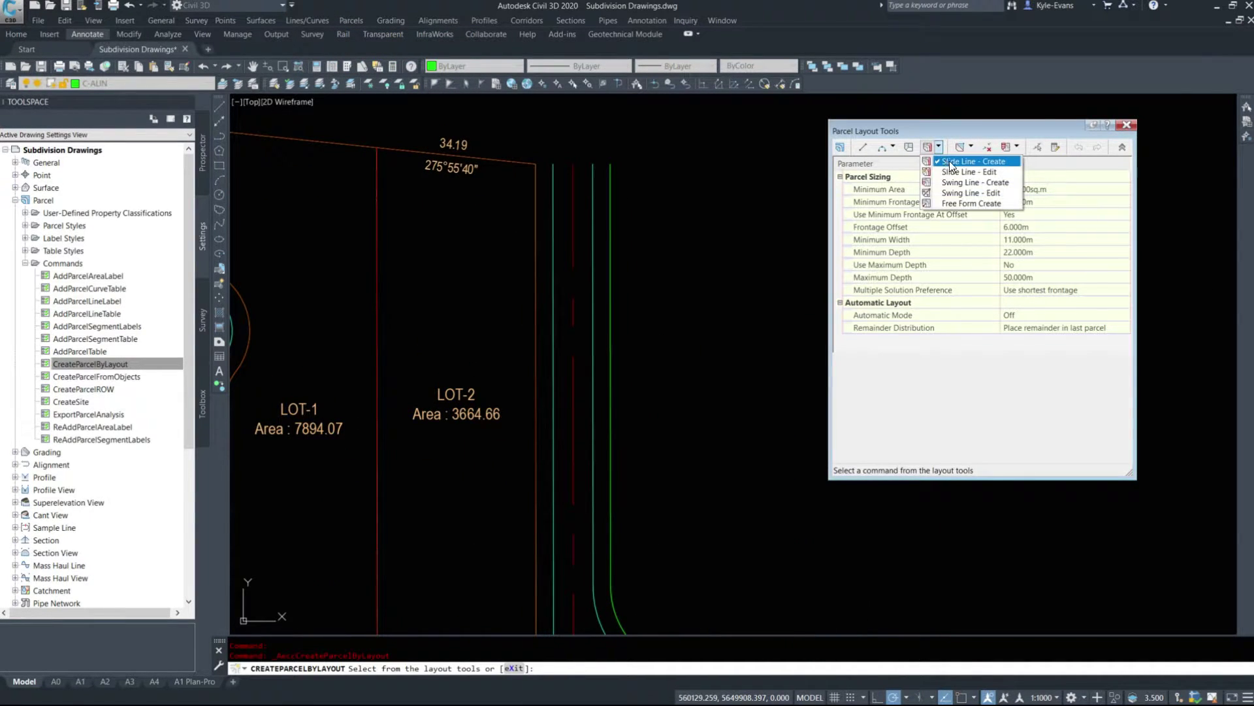
{"action": "left_click", "coordinate": [948, 161]}
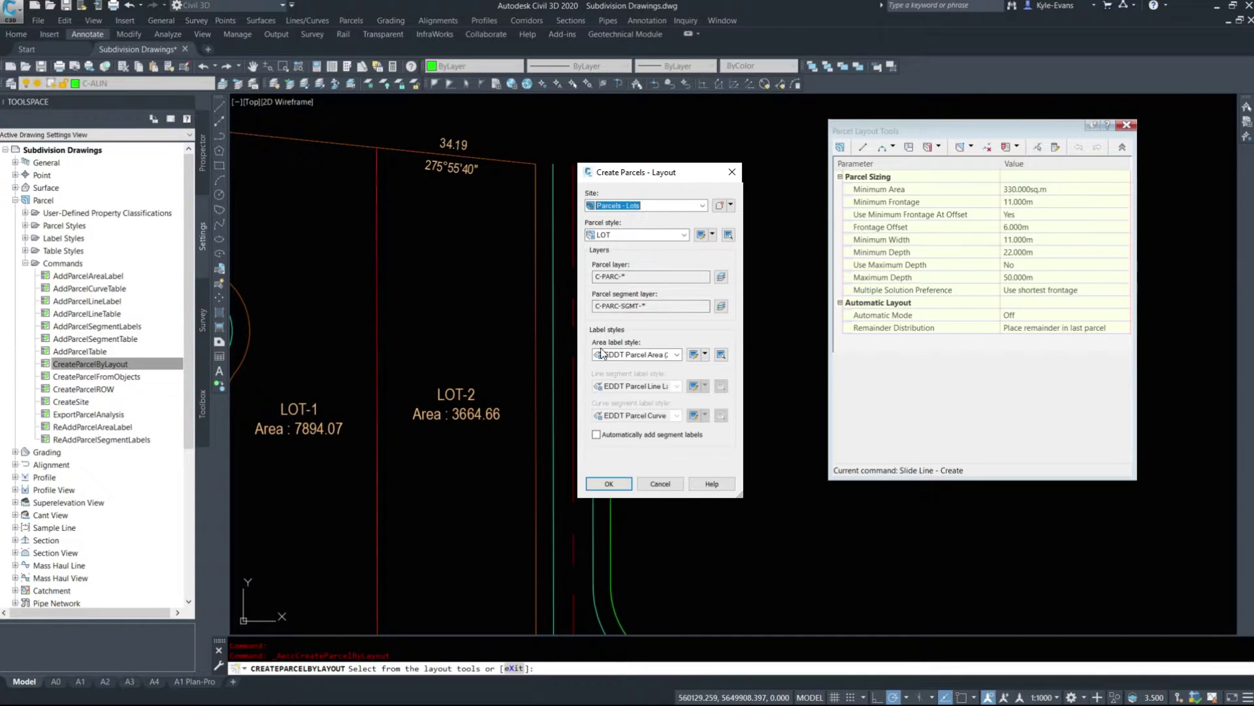
{"action": "left_click", "coordinate": [609, 484]}
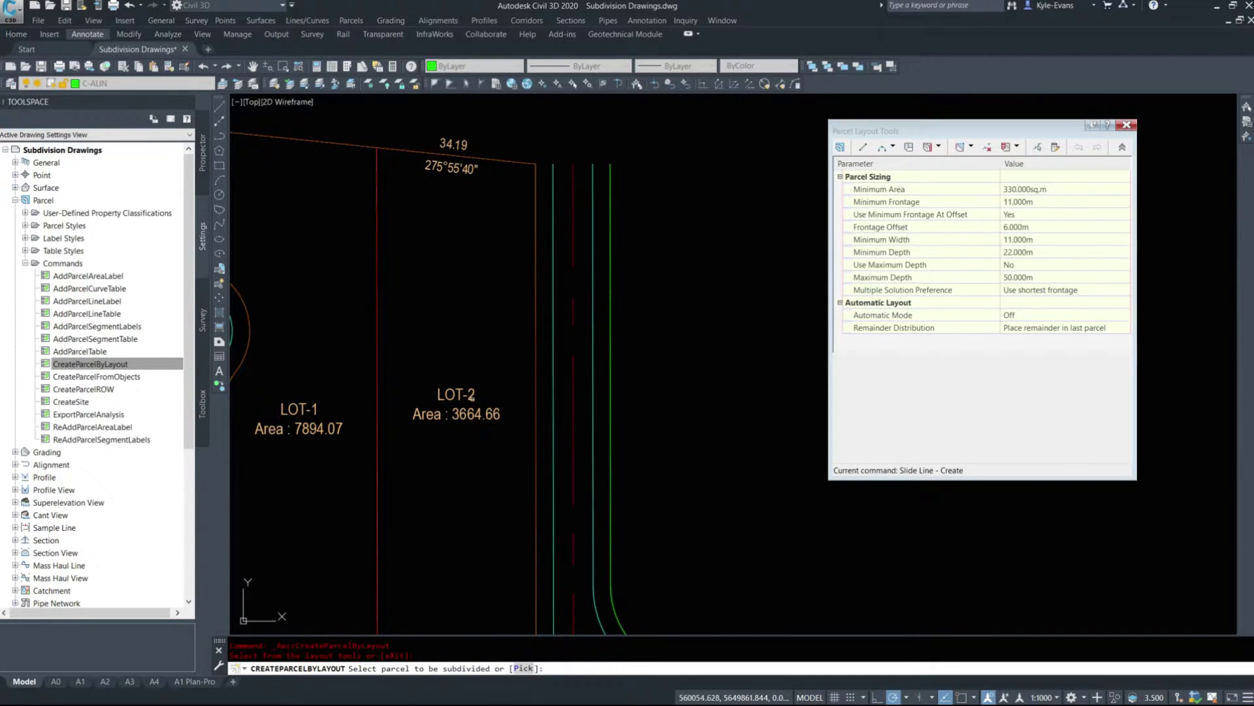
- Define LOT-2's frontage along its east side, from the northeast corner endpoint to the southern endpoint of the southeast chamfer
{"action": "middle_click_drag", "start_coordinate": [497, 270], "coordinate": [537, 372]}
{"action": "right_click", "coordinate": [557, 244], "text": "shift"}
{"action": "key", "text": "e"}
{"action": "left_click", "coordinate": [568, 259]}
{"action": "scroll", "coordinate": [568, 262], "scroll_direction": "down", "scroll_amount": 5}
{"action": "right_click", "coordinate": [579, 393], "text": "shift"}
{"action": "key", "text": "e"}
{"action": "left_click", "coordinate": [584, 219]}
{"action": "scroll", "coordinate": [575, 222], "scroll_direction": "up", "scroll_amount": 4}
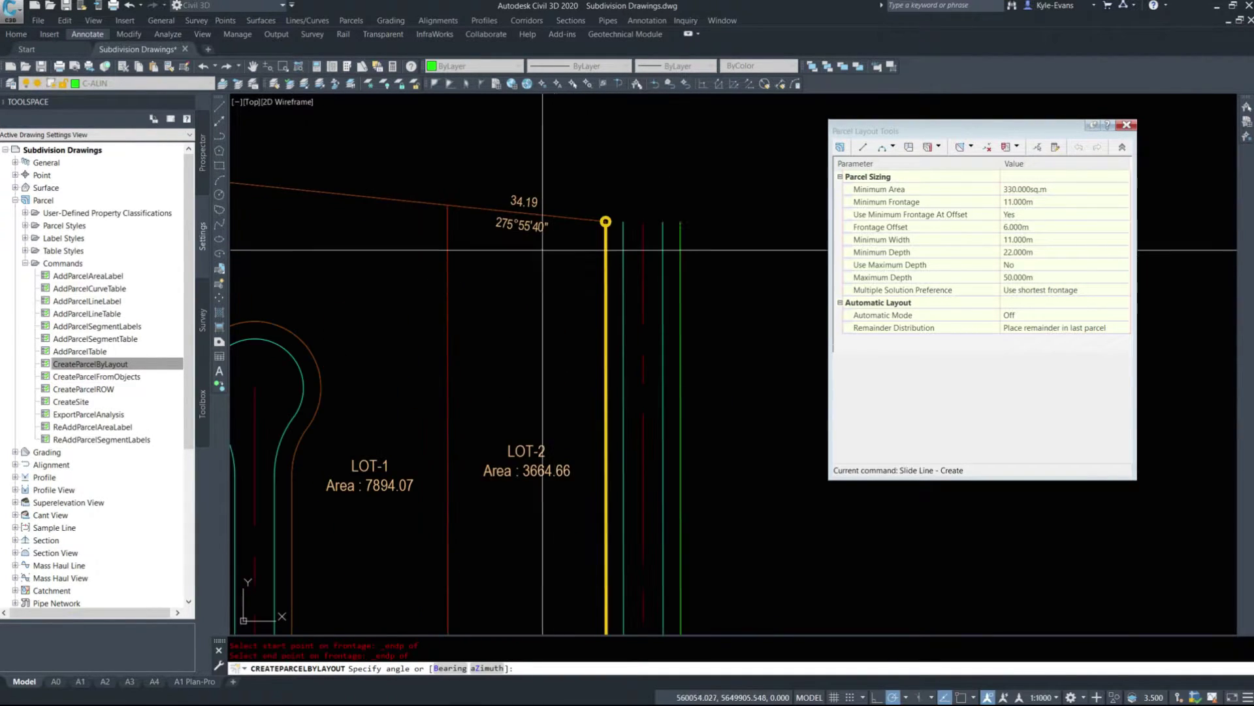
- Set the slide line azimuth to 275d55'40" and accept the first six lots from the north end of LOT-2
{"action": "left_click", "coordinate": [487, 667]}
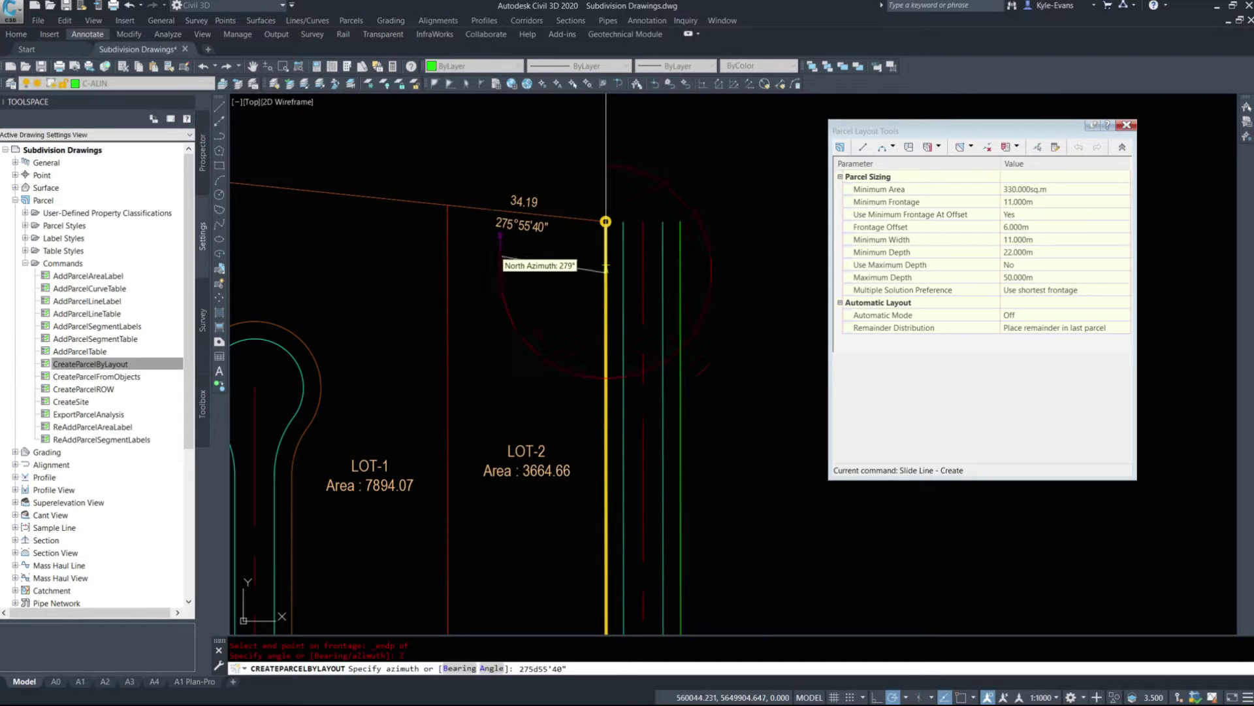
{"action": "key", "text": "Return"}
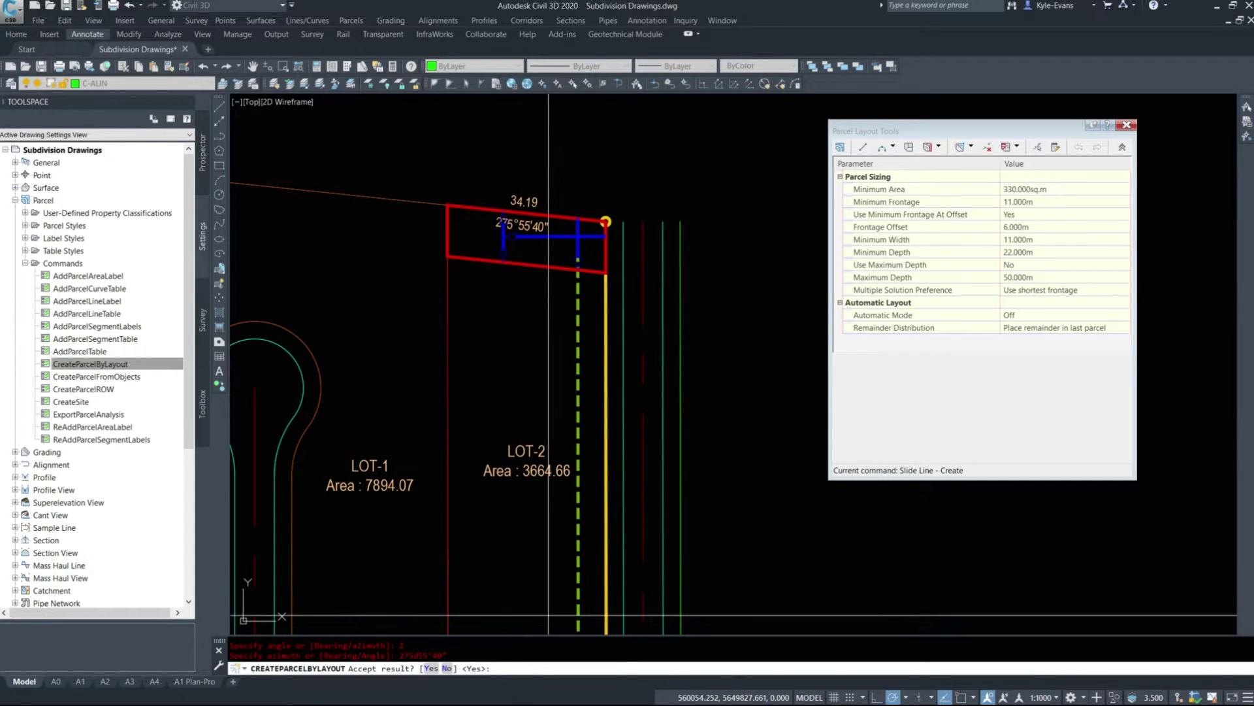
{"action": "key", "text": "Return"}
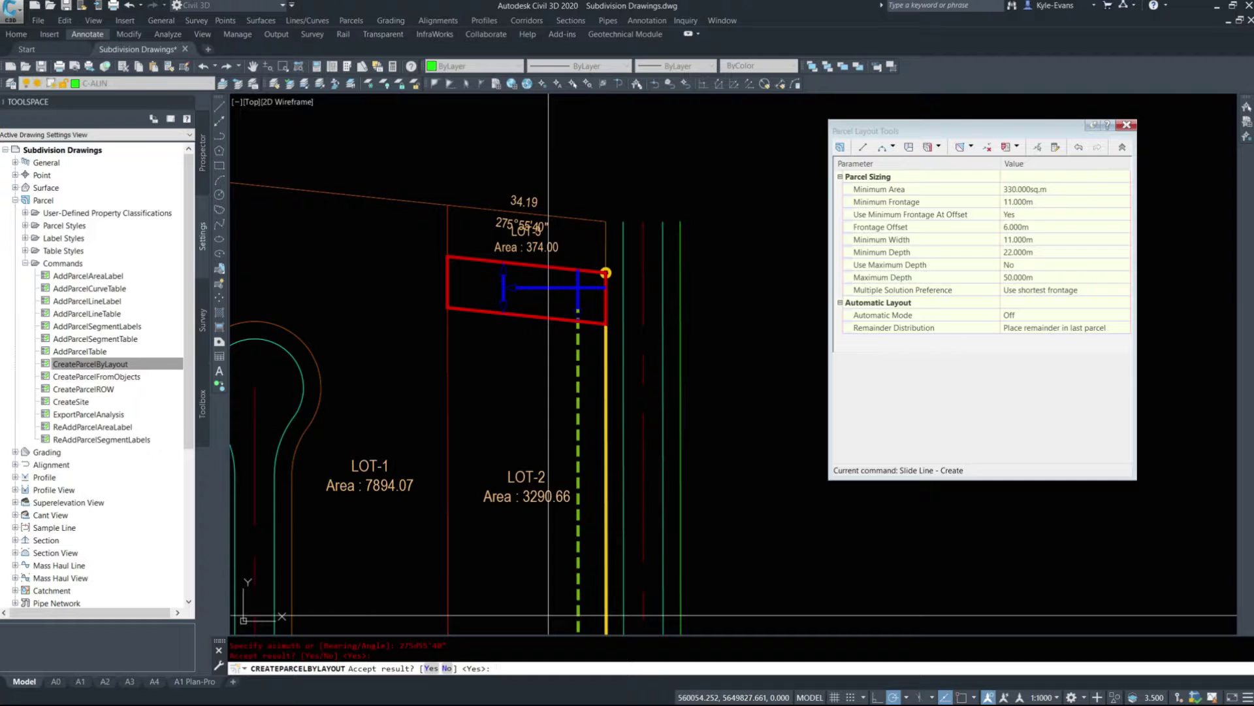
{"action": "key", "text": "Return"}
{"action": "key", "text": "Return"}
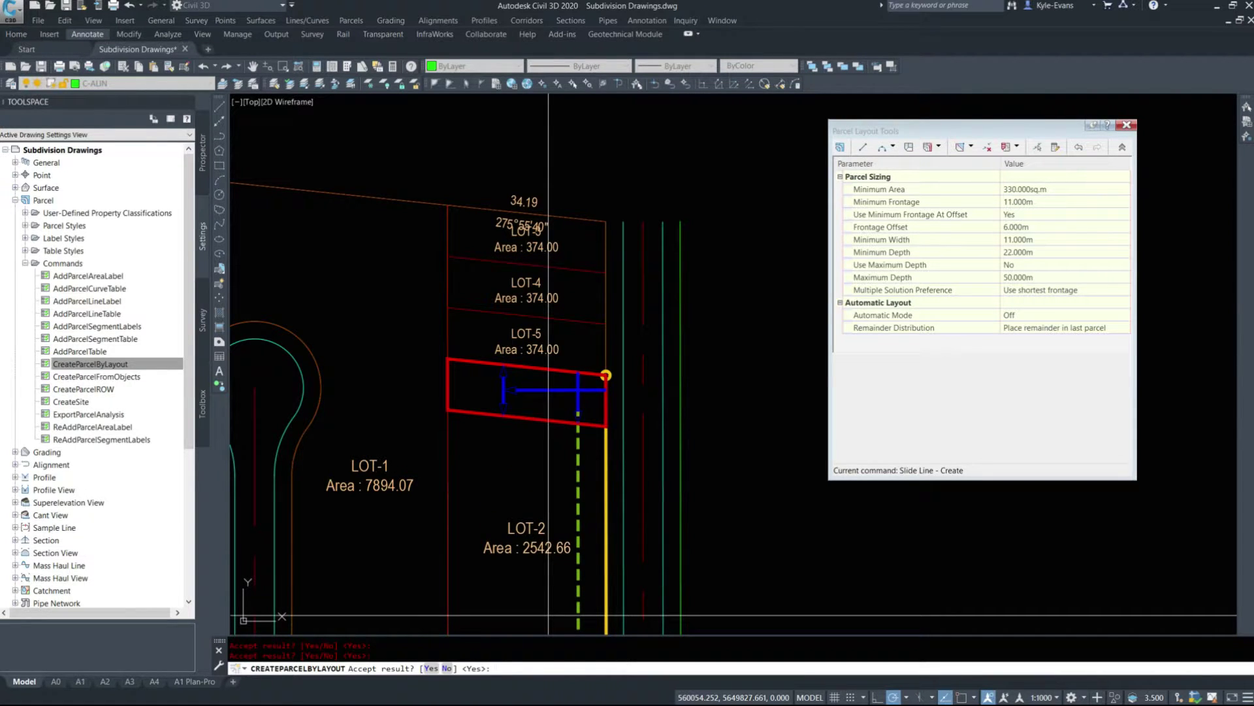
{"action": "key", "text": "Return"}
{"action": "key", "text": "Return"}
{"action": "key", "text": "Return"}
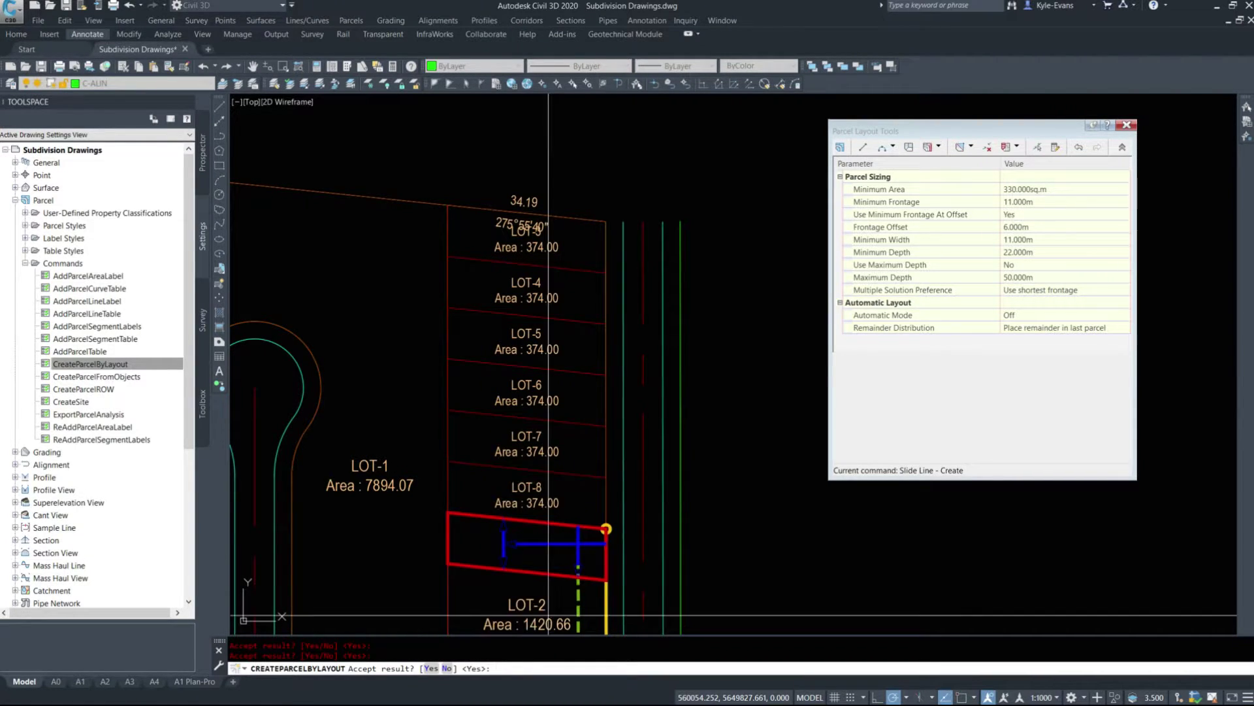
- Accept the remaining slide-line lots down to the south end of LOT-2, and end the parcel layout command
{"action": "scroll", "coordinate": [637, 446], "scroll_direction": "down", "scroll_amount": 5}
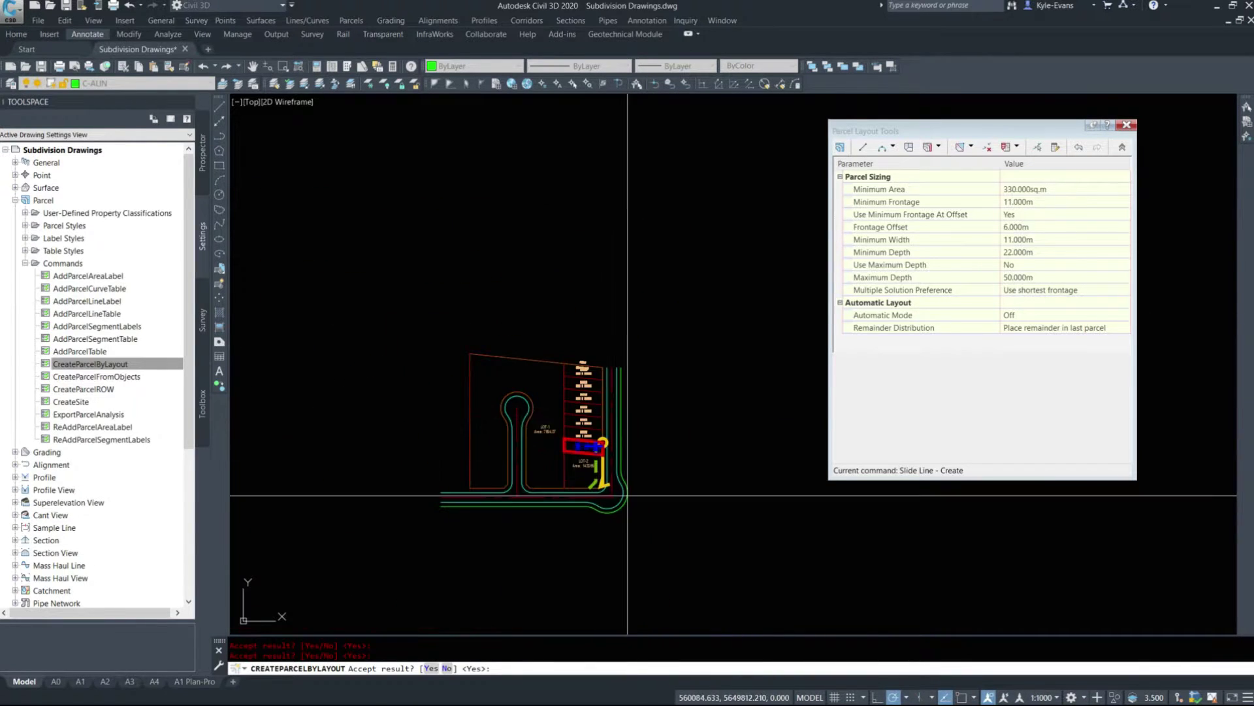
{"action": "scroll", "coordinate": [573, 494], "scroll_direction": "up", "scroll_amount": 2}
{"action": "scroll", "coordinate": [573, 494], "scroll_direction": "up", "scroll_amount": 3}
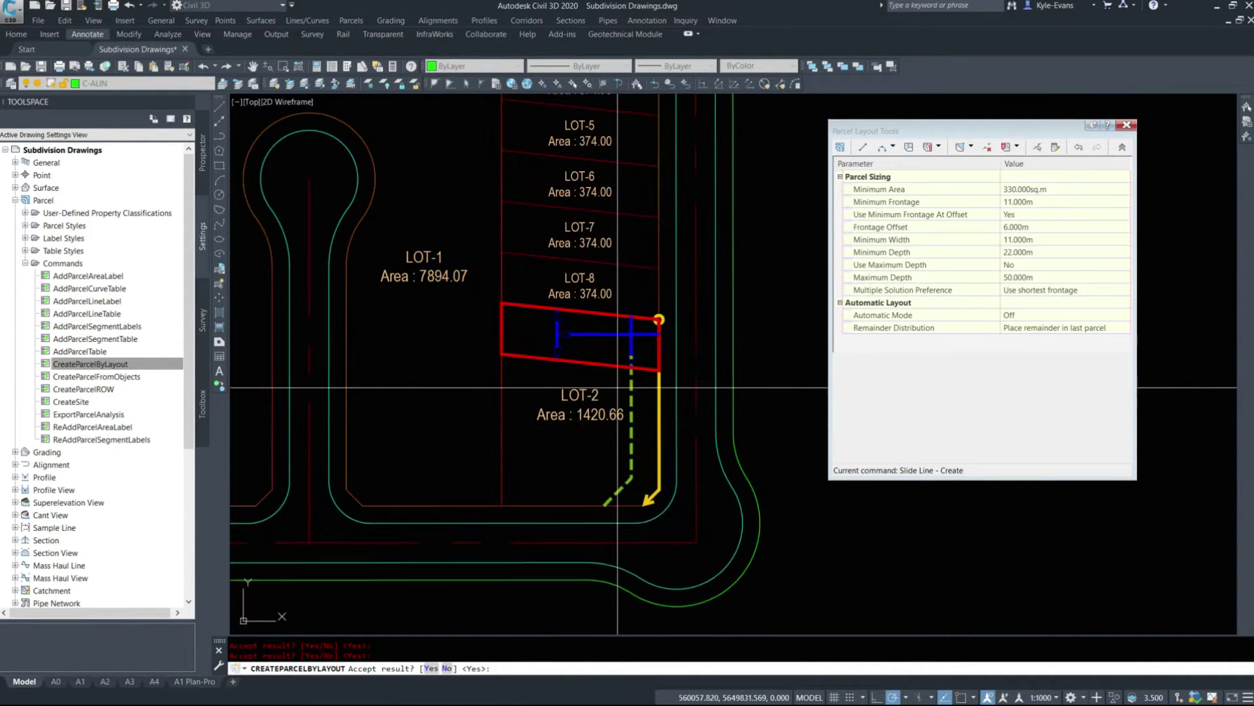
{"action": "scroll", "coordinate": [592, 403], "scroll_direction": "up", "scroll_amount": 1}
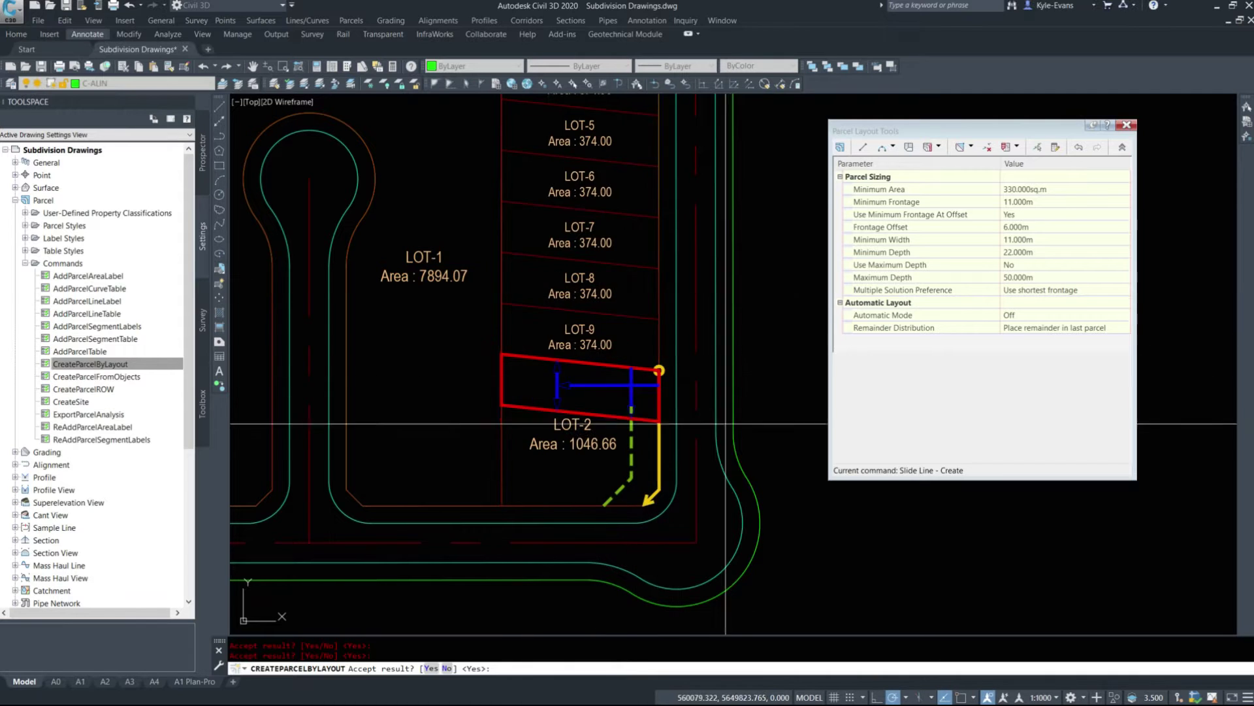
{"action": "key", "text": "Return"}
{"action": "key", "text": "Return"}
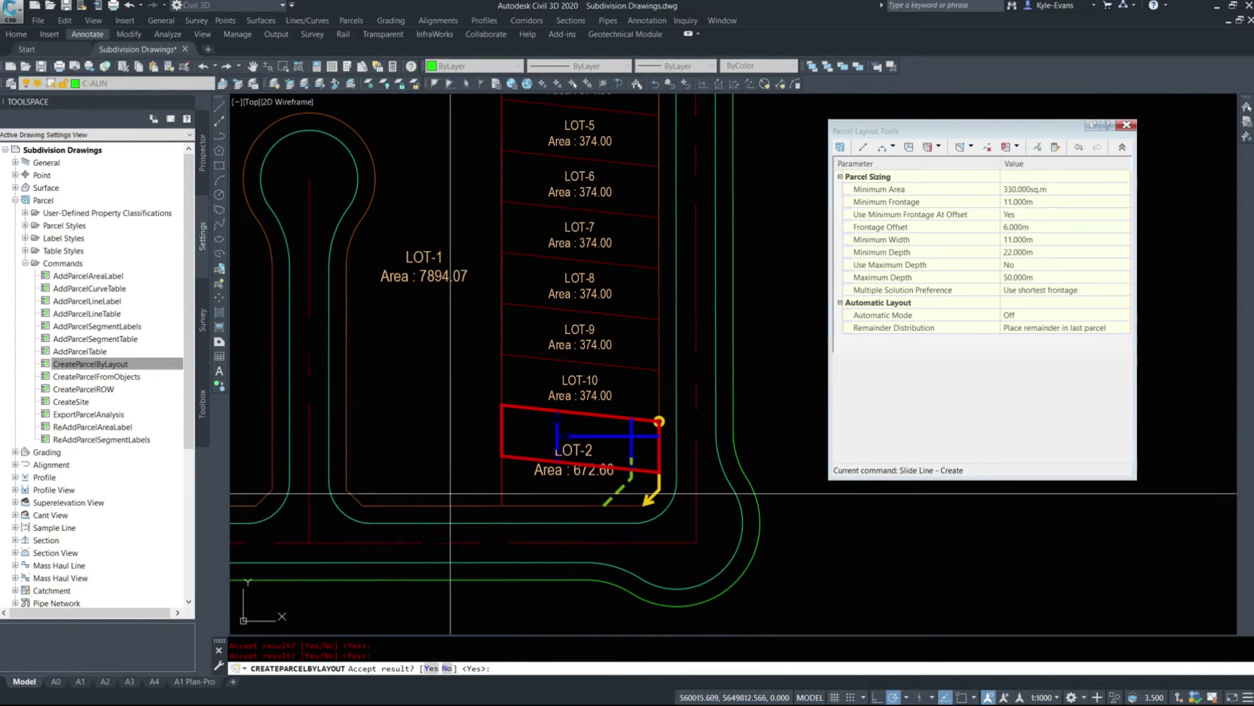
{"action": "key", "text": "Return"}
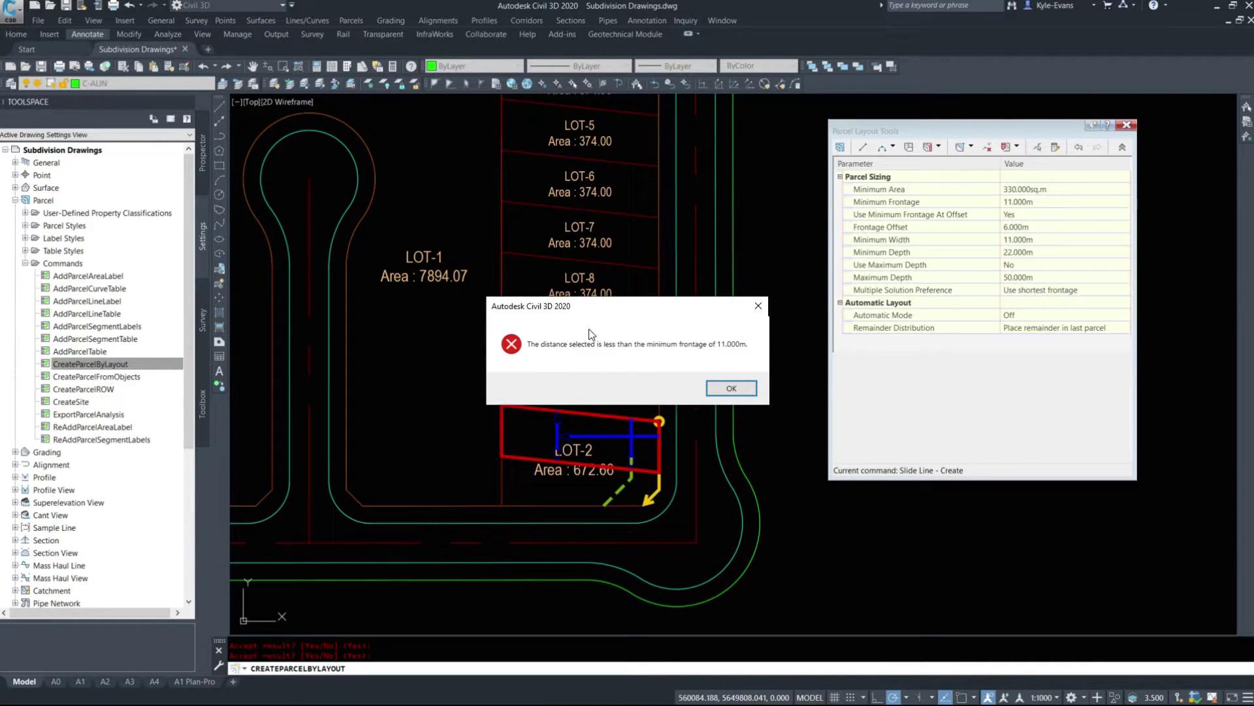
{"action": "left_click", "coordinate": [750, 390]}
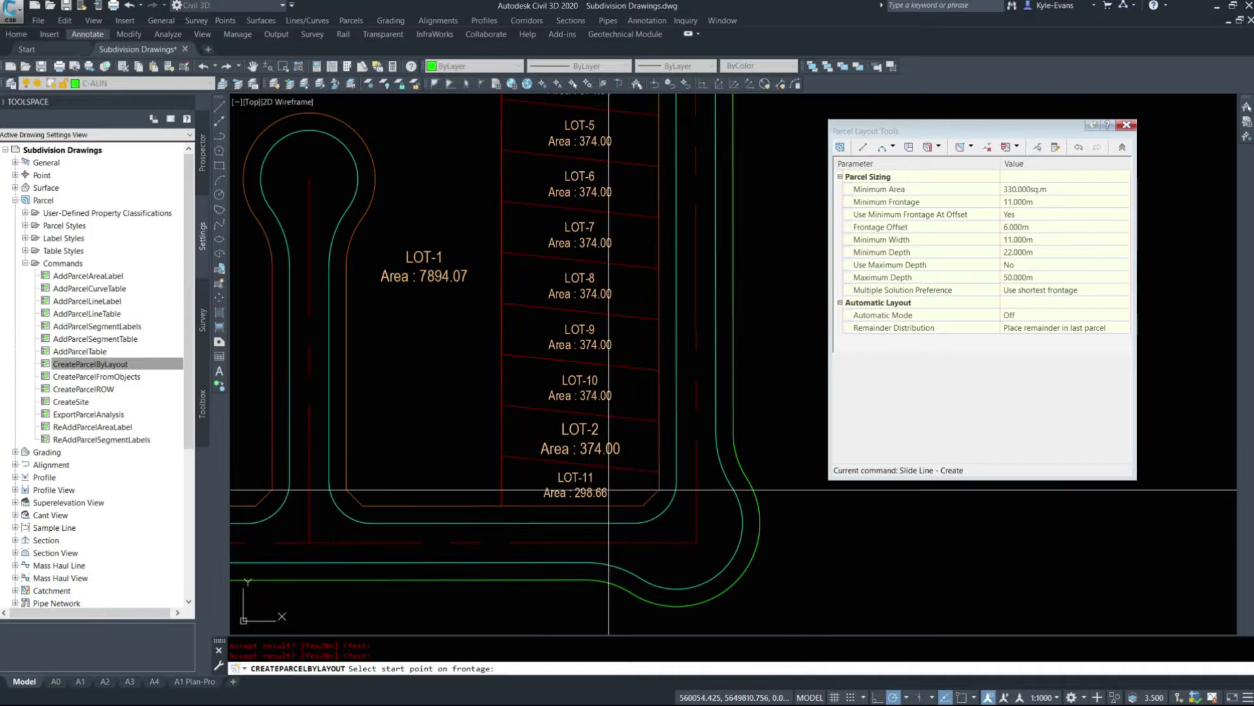
{"action": "scroll", "coordinate": [615, 515], "scroll_direction": "up", "scroll_amount": 4}
{"action": "key", "text": "Escape"}
{"action": "key", "text": "Escape"}
{"action": "scroll", "coordinate": [497, 424], "scroll_direction": "down", "scroll_amount": 3}
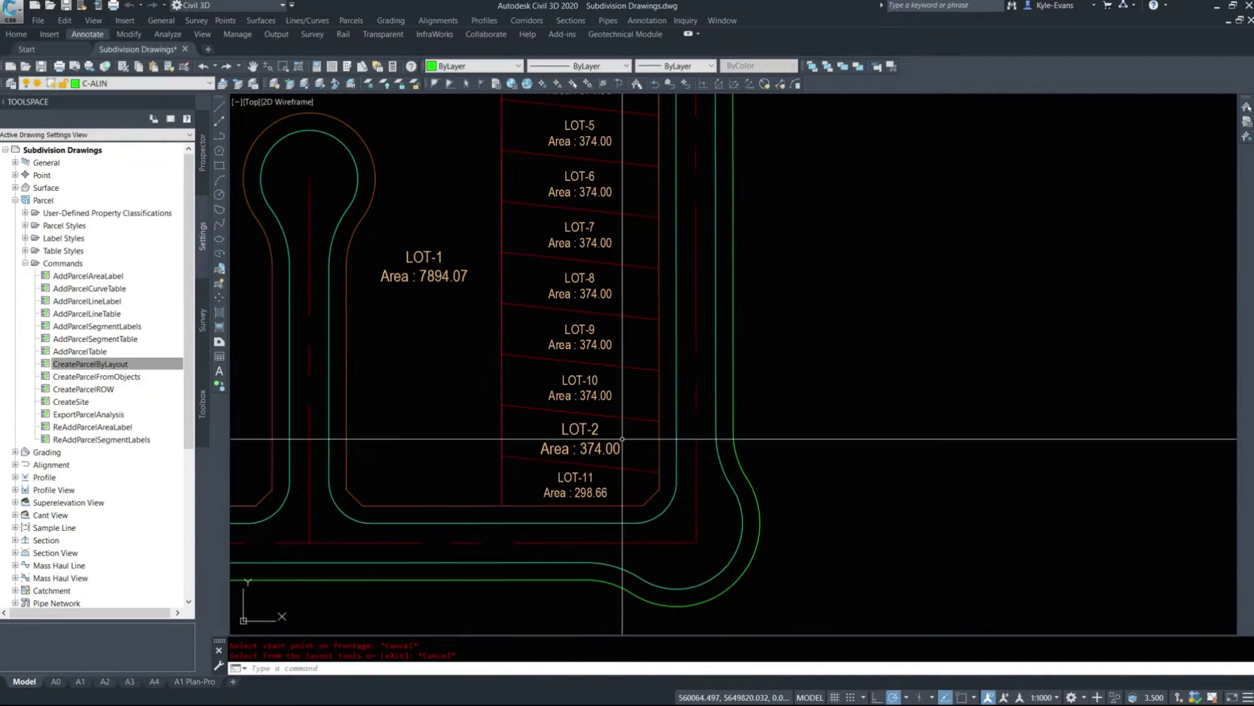
- Delete the lot line between LOT-2 and LOT-11 to merge the undersized southern lot into LOT-2
{"action": "scroll", "coordinate": [556, 443], "scroll_direction": "up", "scroll_amount": 1}
{"action": "left_click", "coordinate": [552, 441]}
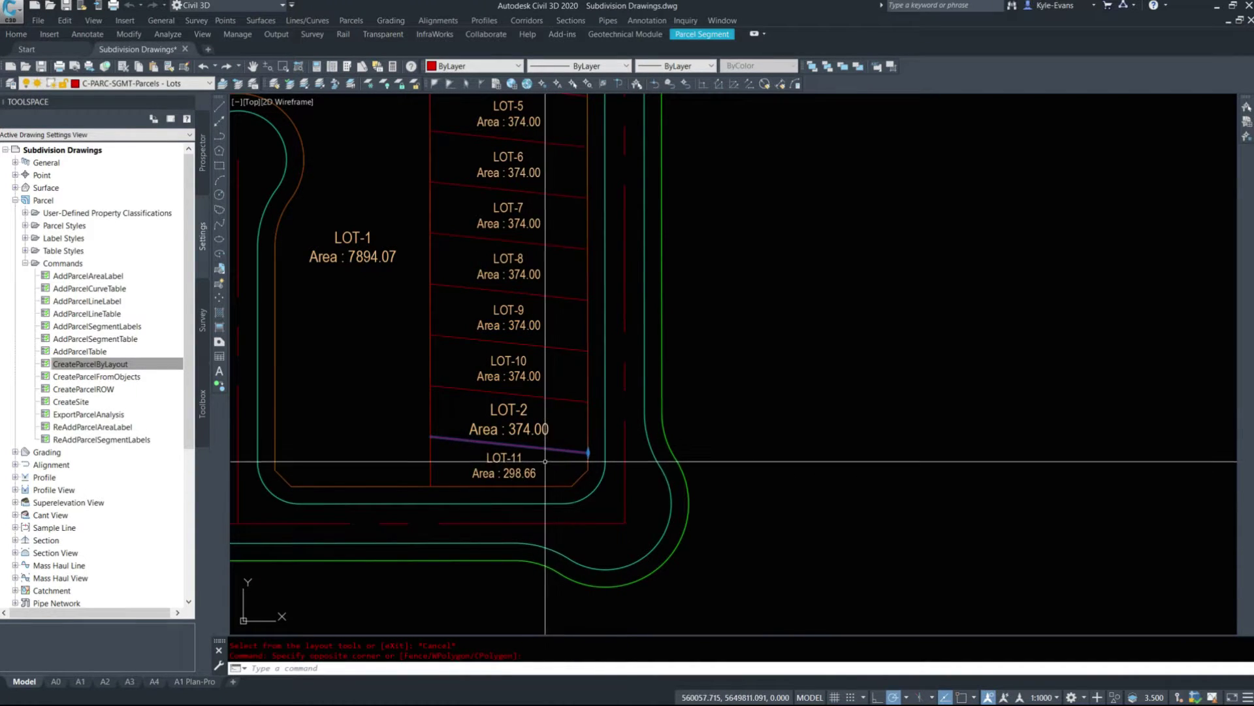
{"action": "key", "text": "Delete"}
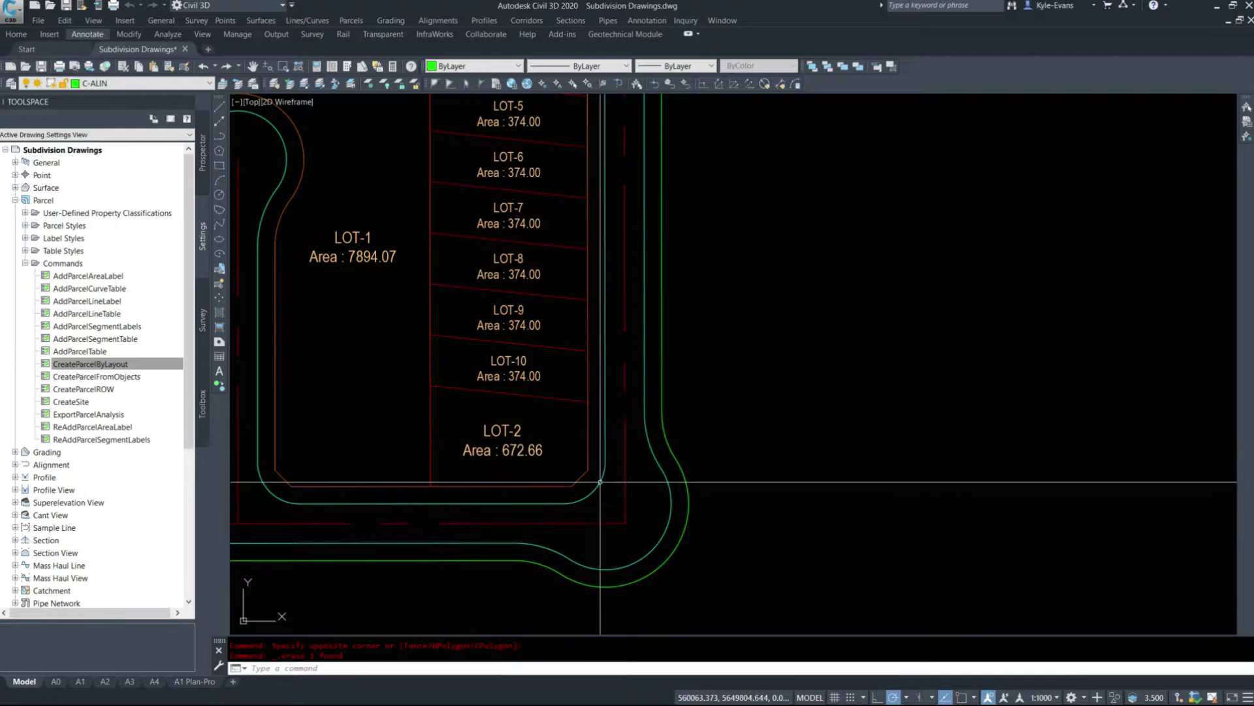
- Delete the distance and azimuth label on LOT-3's north boundary
{"action": "mouse_move", "coordinate": [524, 443]}
{"action": "middle_mouse_down"}
{"action": "mouse_move", "coordinate": [646, 504]}
{"action": "mouse_move", "coordinate": [510, 605]}
{"action": "middle_mouse_up"}
{"action": "left_click", "coordinate": [491, 159]}
{"action": "key", "text": "Delete"}
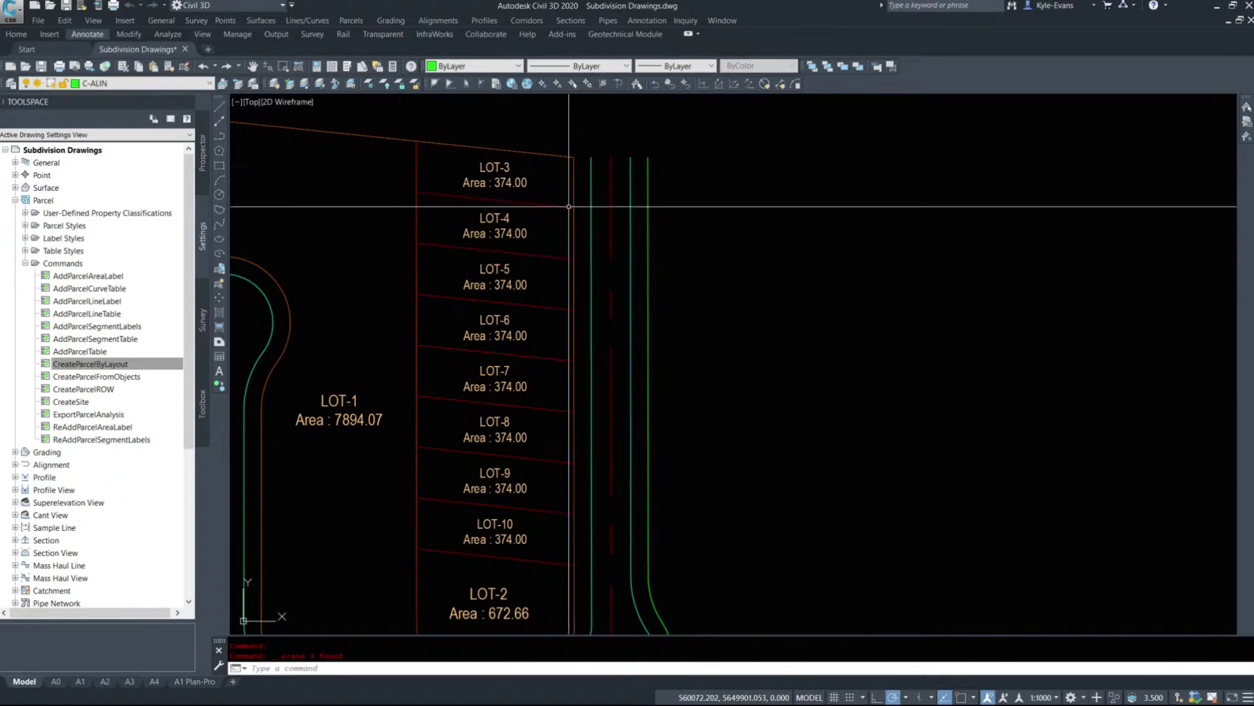
{"action": "scroll", "coordinate": [569, 206], "scroll_direction": "down", "scroll_amount": 3}
{"action": "scroll", "coordinate": [498, 269], "scroll_direction": "up", "scroll_amount": 3}
{"action": "left_click", "coordinate": [565, 149]}
{"action": "left_click", "coordinate": [585, 172]}
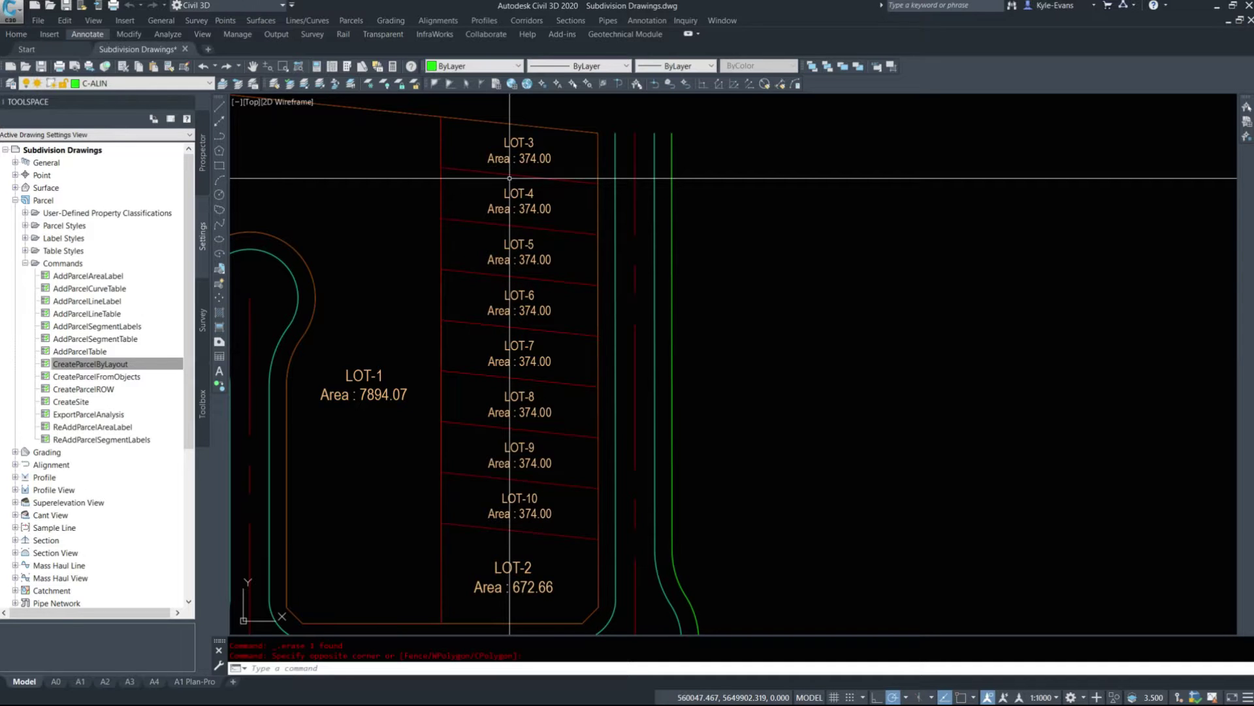
{"action": "middle_click_drag", "start_coordinate": [634, 375], "coordinate": [699, 356]}
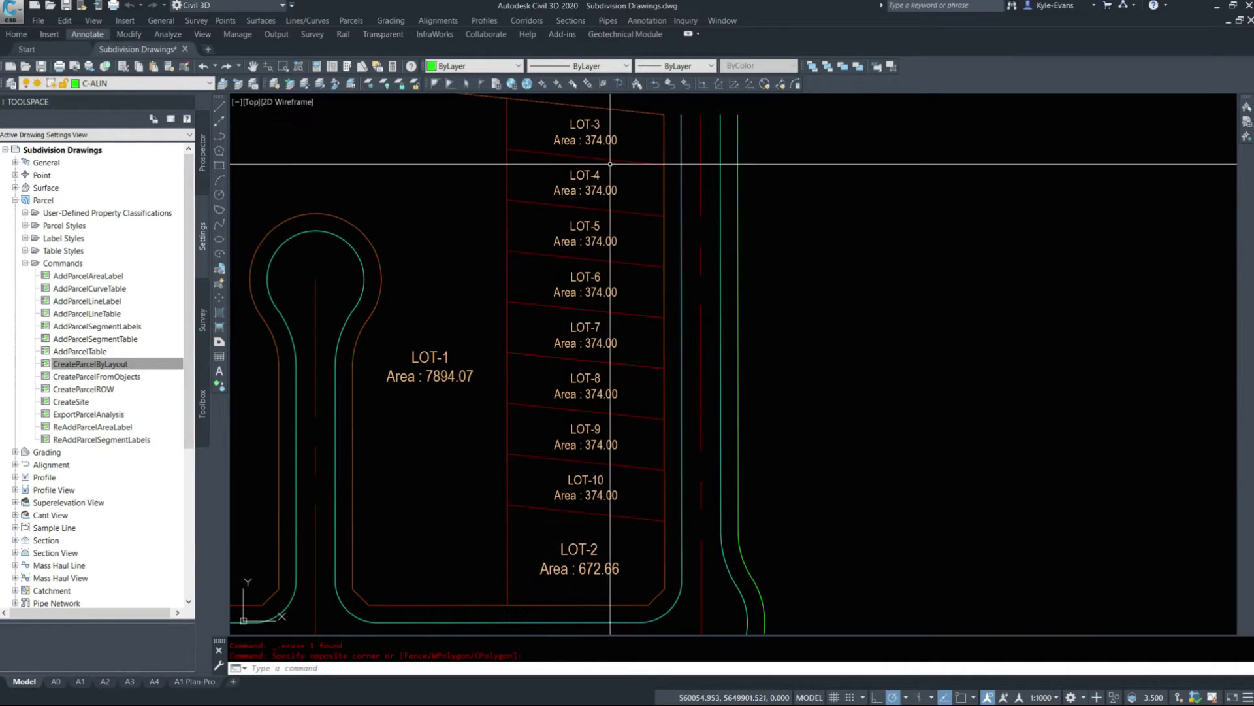
- Change the area label style of lots LOT-3 through LOT-10 to EDDT Parcel Area (2.5mm)
{"action": "left_click", "coordinate": [578, 459]}
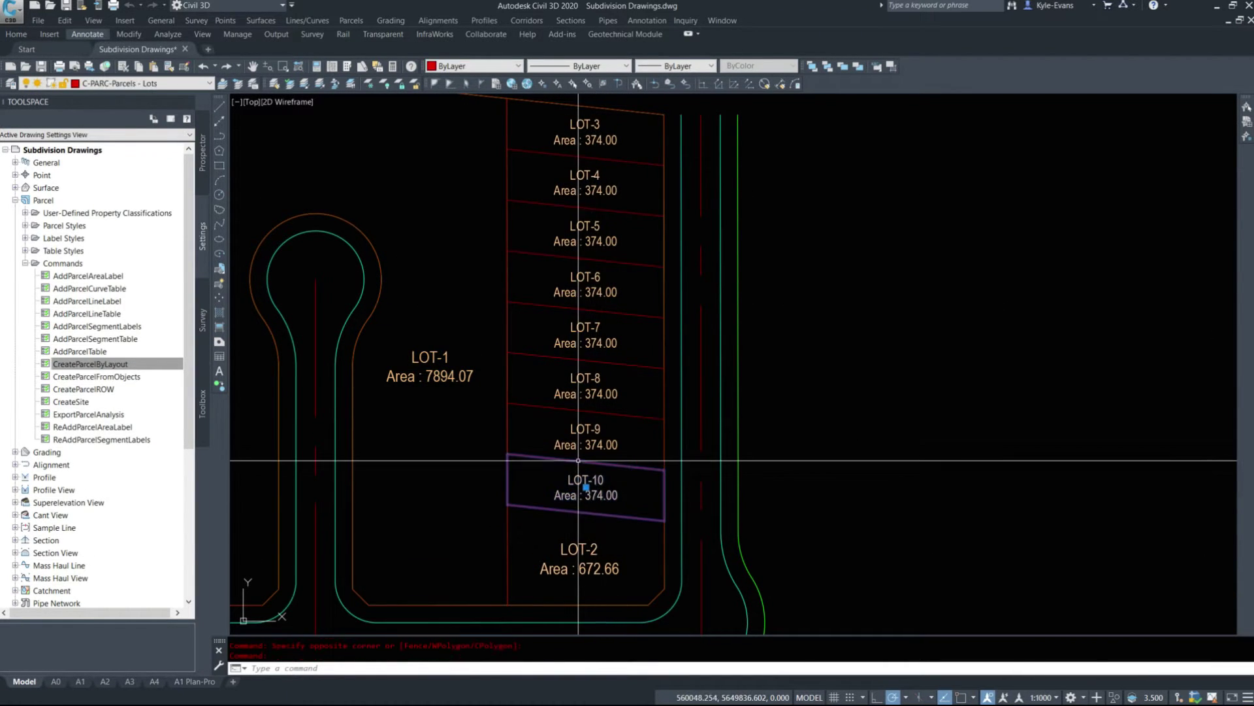
{"action": "left_click", "coordinate": [578, 442]}
{"action": "left_click", "coordinate": [577, 388]}
{"action": "left_click", "coordinate": [573, 374]}
{"action": "left_click", "coordinate": [575, 337]}
{"action": "left_click", "coordinate": [573, 287]}
{"action": "left_click", "coordinate": [572, 230]}
{"action": "left_click", "coordinate": [571, 185]}
{"action": "left_click", "coordinate": [569, 127]}
{"action": "right_click", "coordinate": [604, 180]}
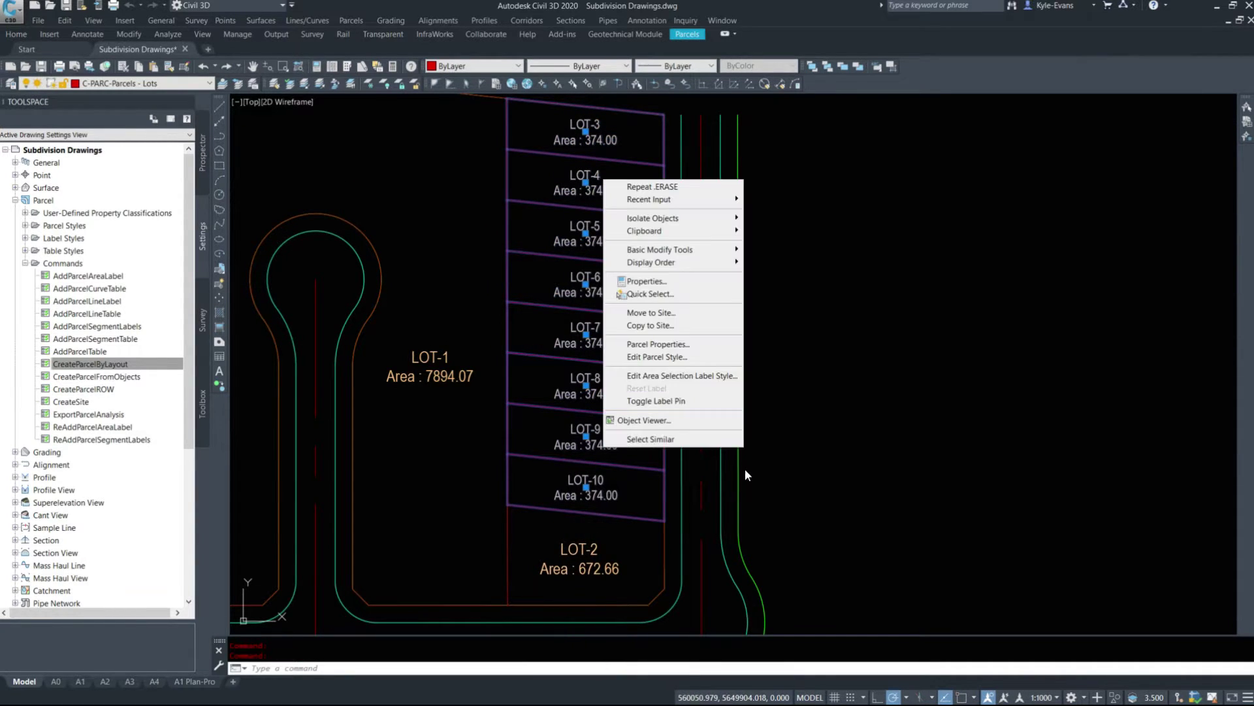
{"action": "left_click", "coordinate": [664, 283]}
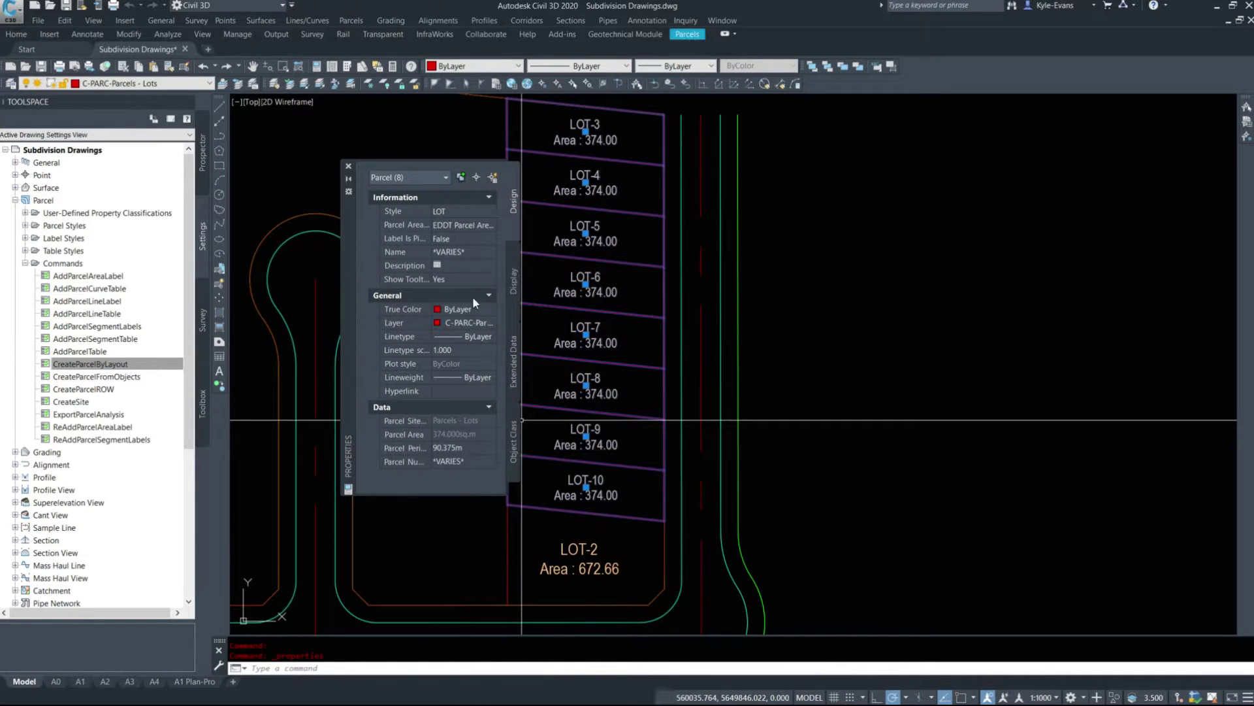
{"action": "left_click", "coordinate": [480, 226]}
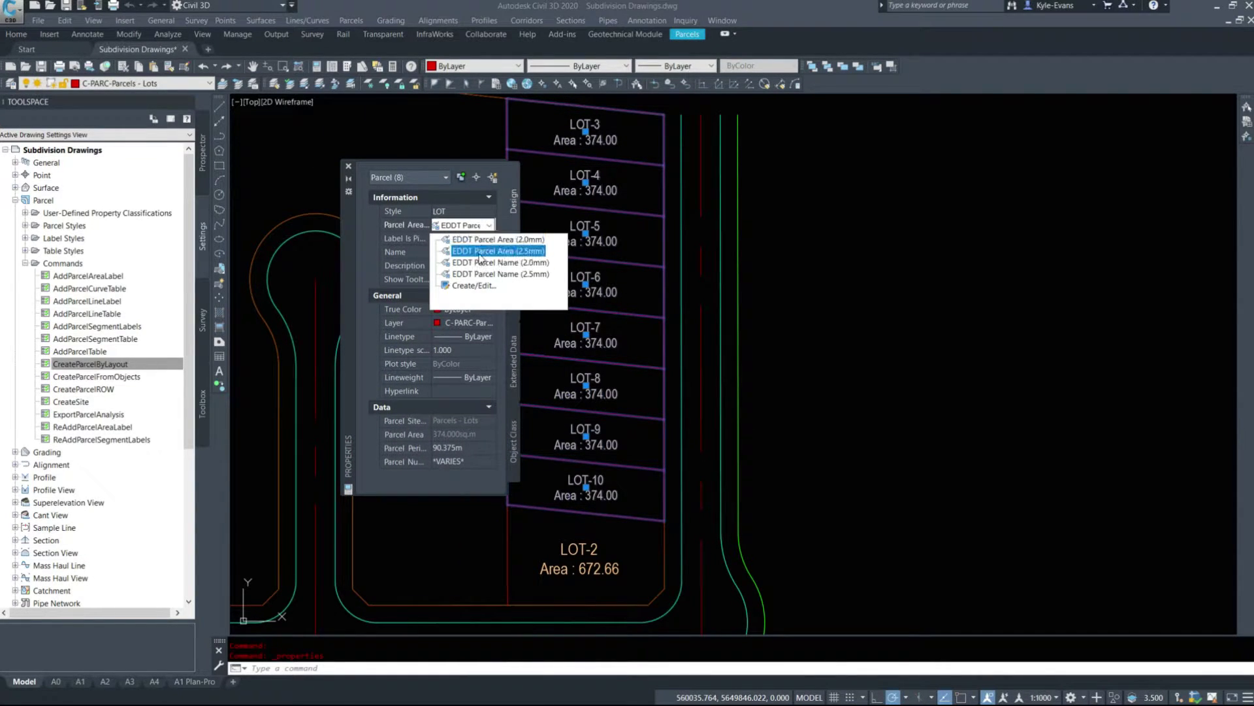
{"action": "left_click", "coordinate": [480, 261]}
{"action": "left_click", "coordinate": [453, 226]}
{"action": "left_click", "coordinate": [499, 251]}
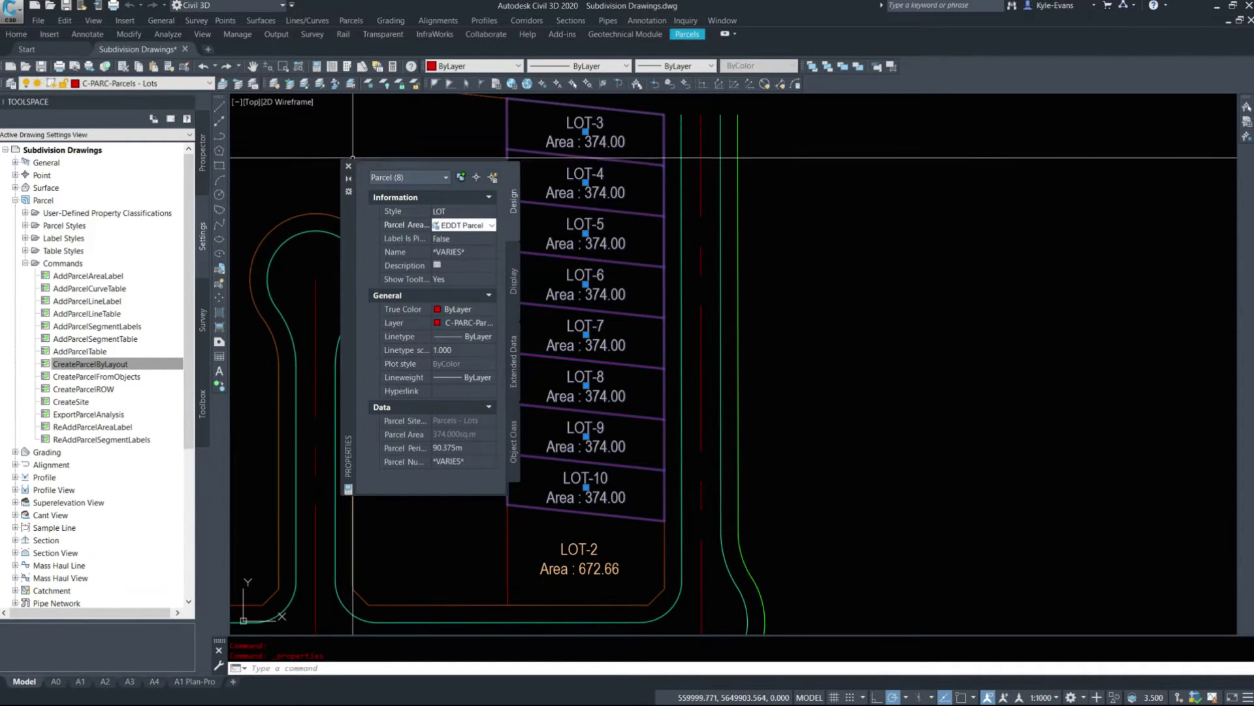
{"action": "left_click", "coordinate": [348, 166]}
{"action": "key", "text": "Escape"}
{"action": "middle_click_drag", "start_coordinate": [559, 221], "coordinate": [576, 280]}
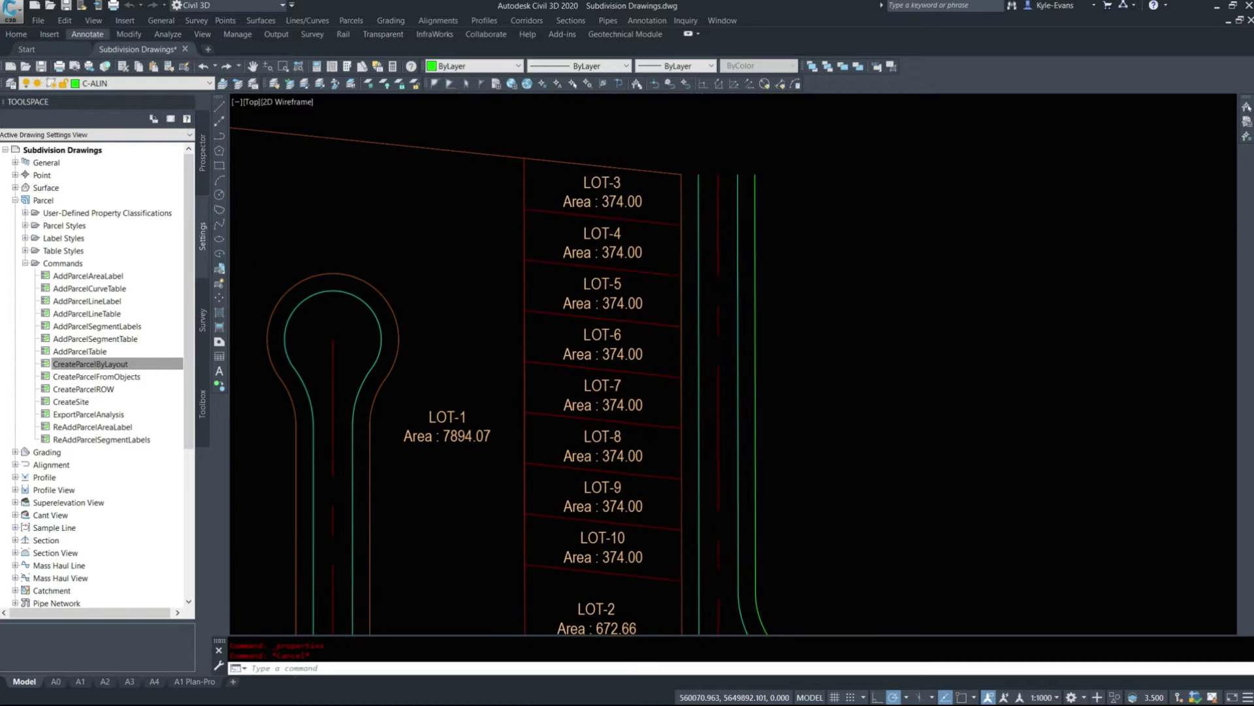
- Add parcel line labels to LOT-1's two south boundary segments, on either side of the cul-de-sac road
{"action": "scroll", "coordinate": [731, 258], "scroll_direction": "down", "scroll_amount": 4}
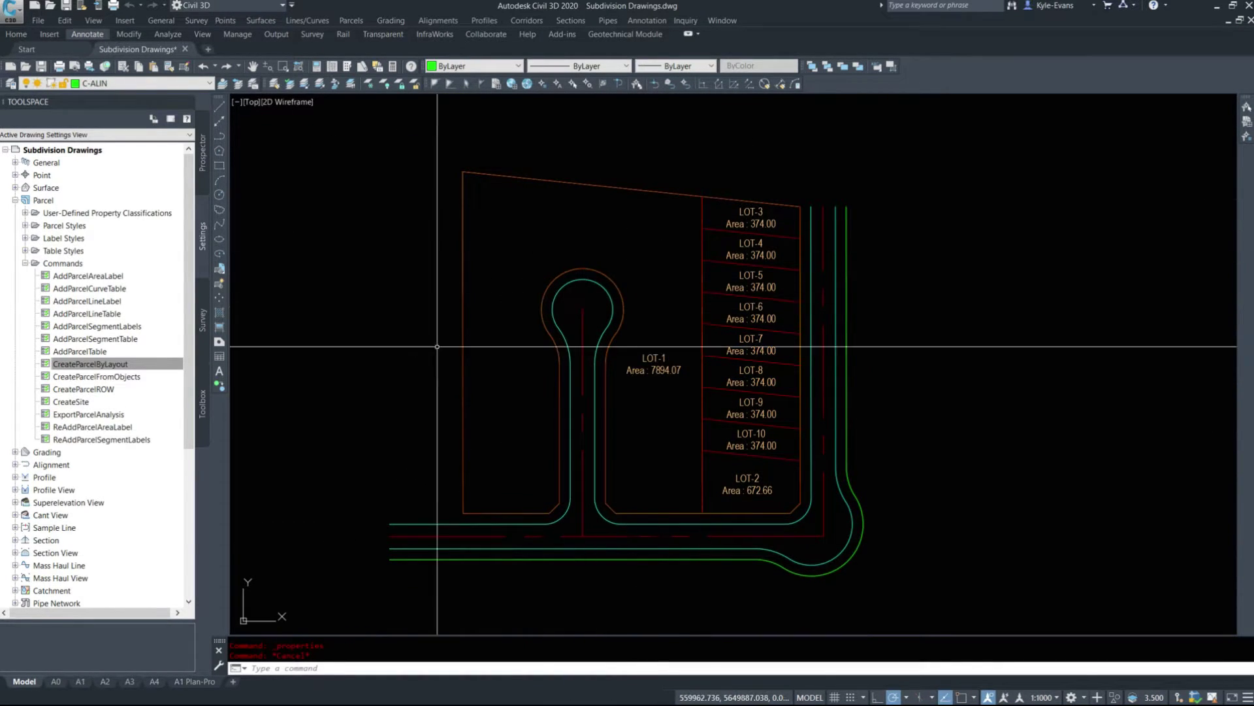
{"action": "mouse_move", "coordinate": [679, 490]}
{"action": "left_mouse_down"}
{"action": "mouse_move", "coordinate": [672, 436]}
{"action": "mouse_move", "coordinate": [652, 436]}
{"action": "left_mouse_up"}
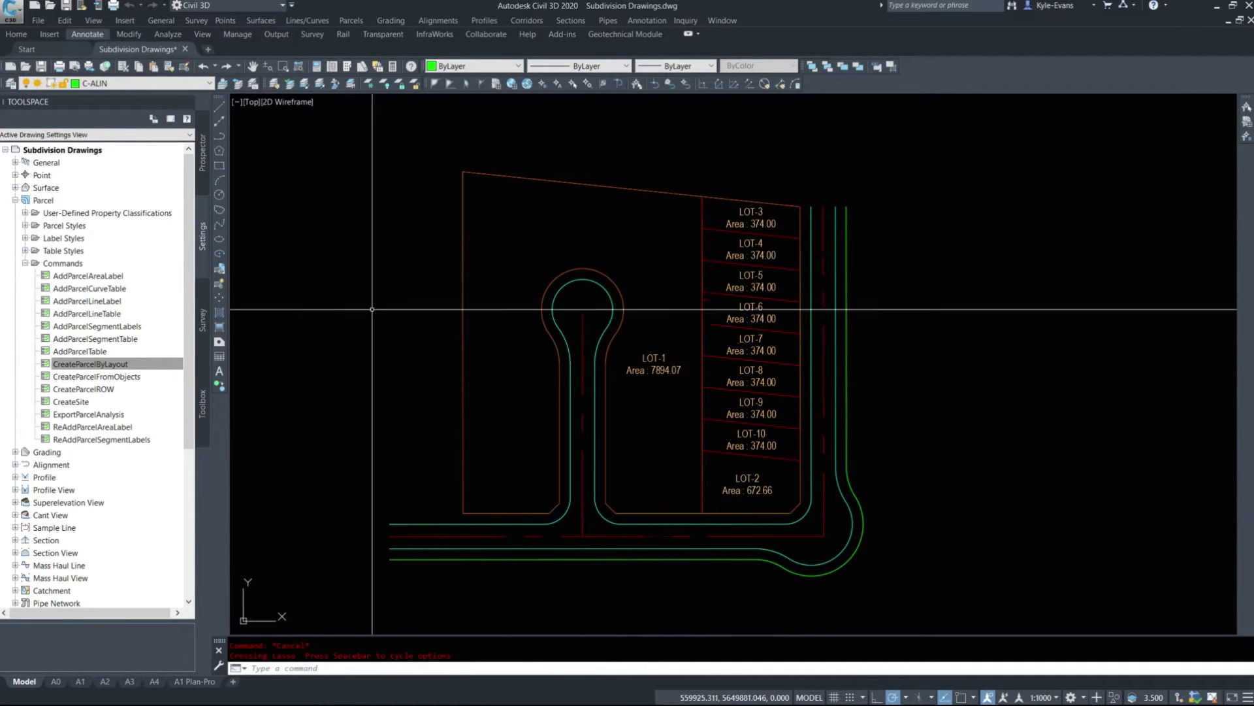
{"action": "scroll", "coordinate": [638, 578], "scroll_direction": "up", "scroll_amount": 2}
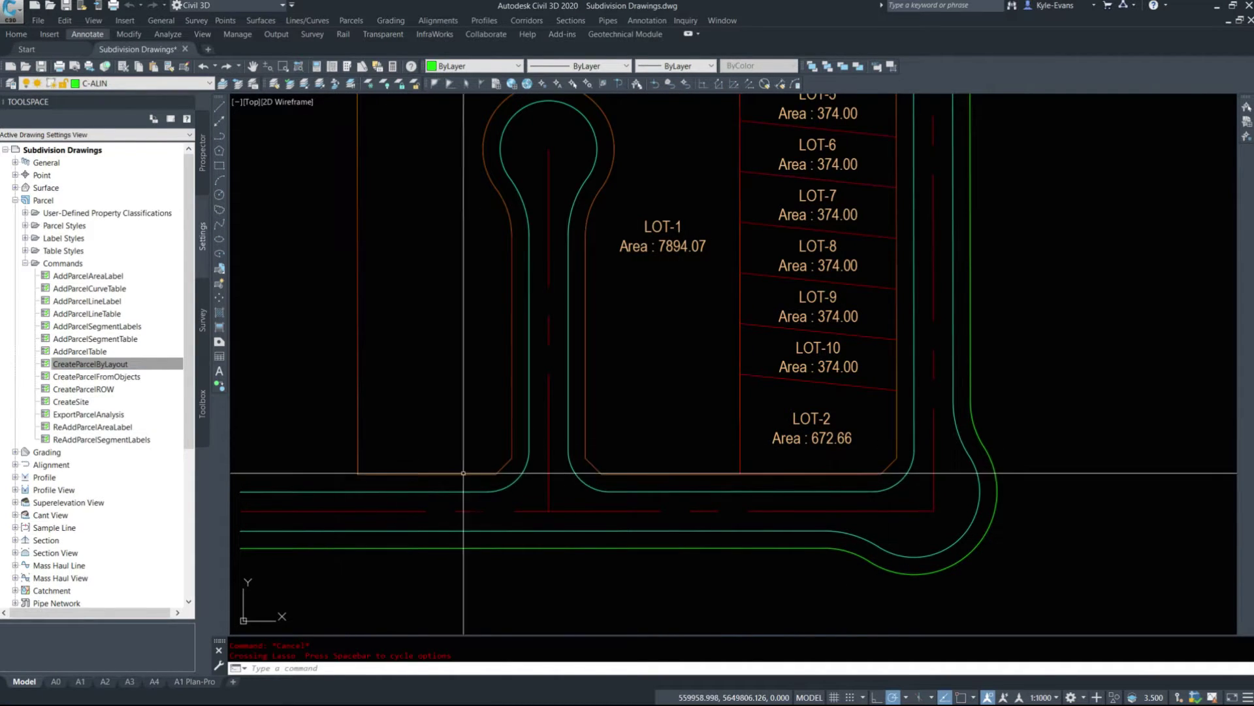
{"action": "left_click", "coordinate": [438, 20]}
{"action": "mouse_move", "coordinate": [357, 21]}
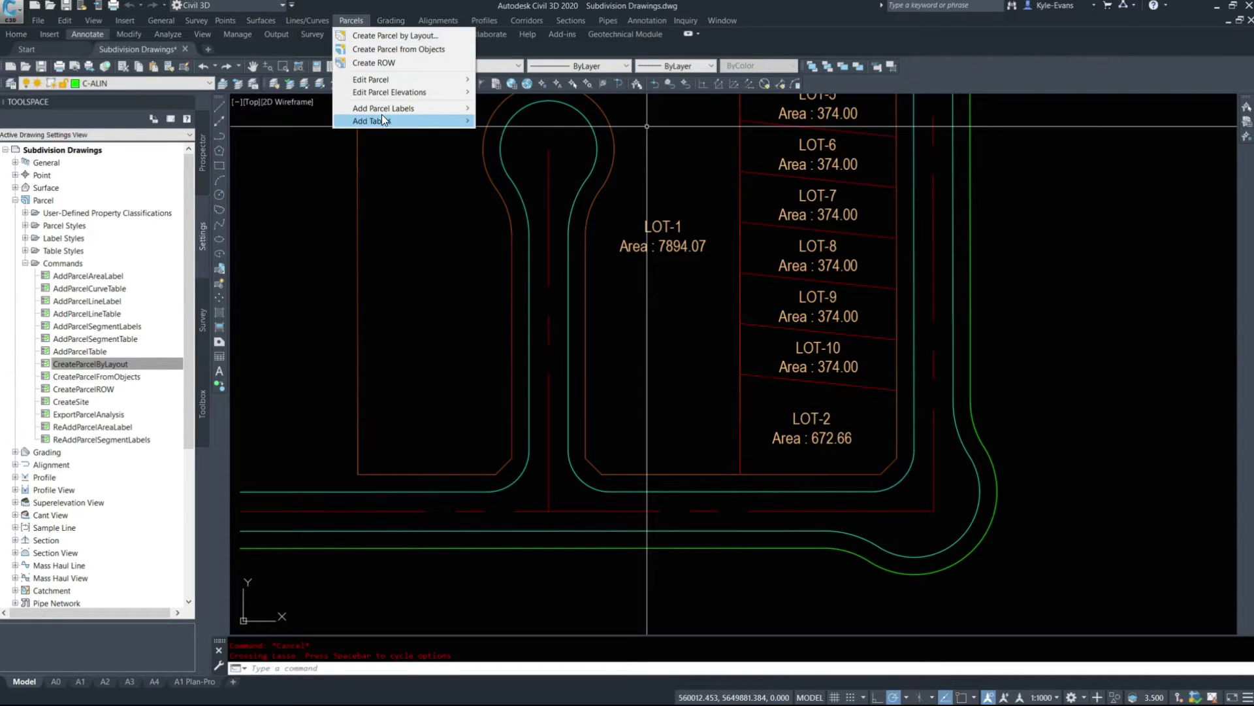
{"action": "mouse_move", "coordinate": [387, 108]}
{"action": "left_click", "coordinate": [508, 125]}
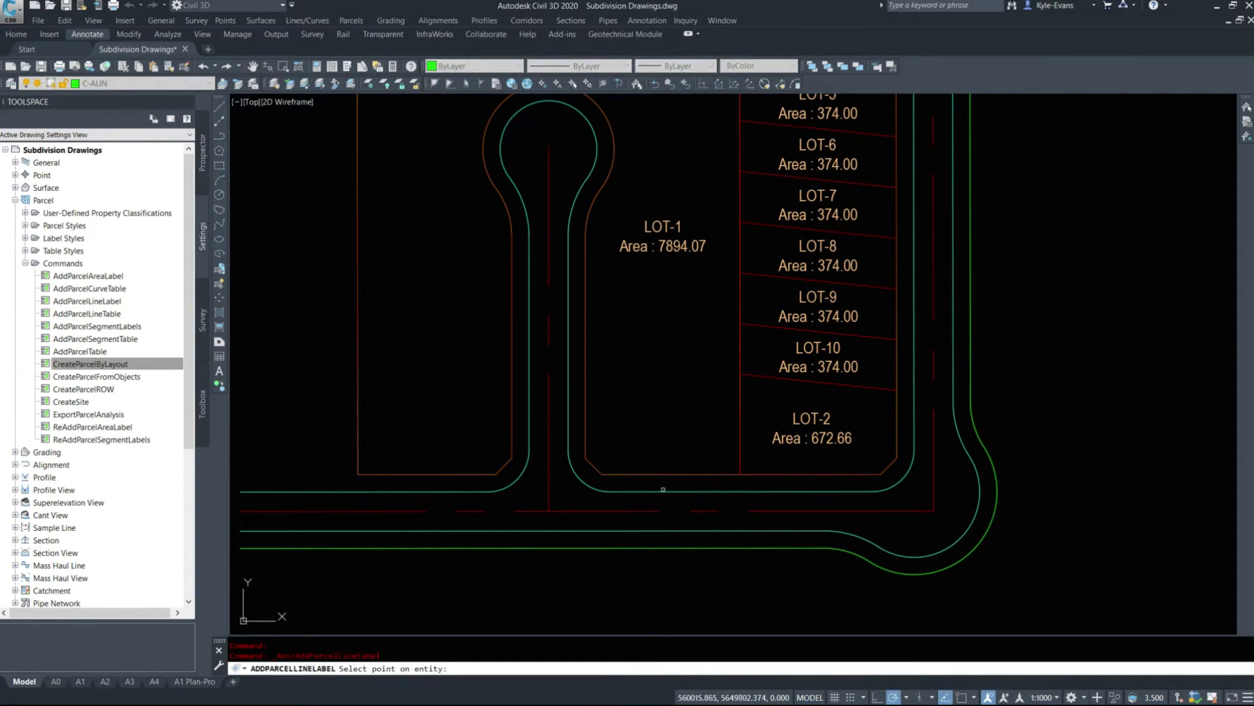
{"action": "left_click", "coordinate": [670, 472]}
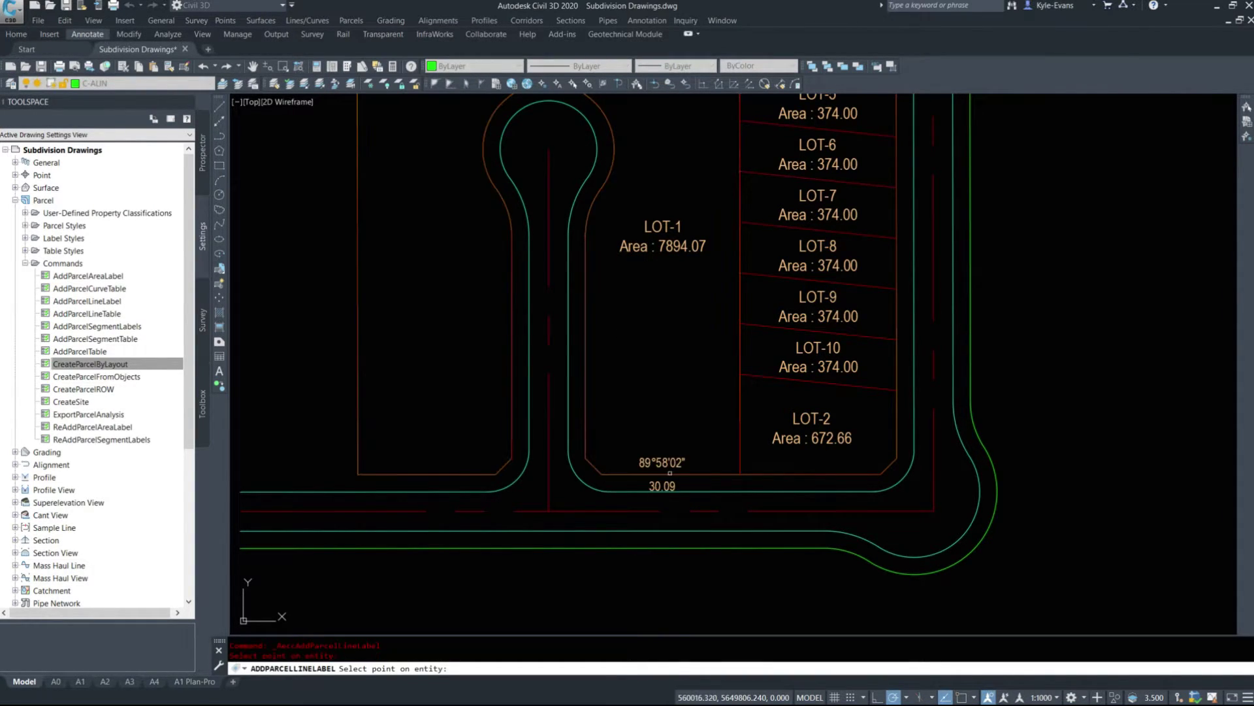
{"action": "left_click", "coordinate": [411, 472]}
{"action": "key", "text": "Escape"}
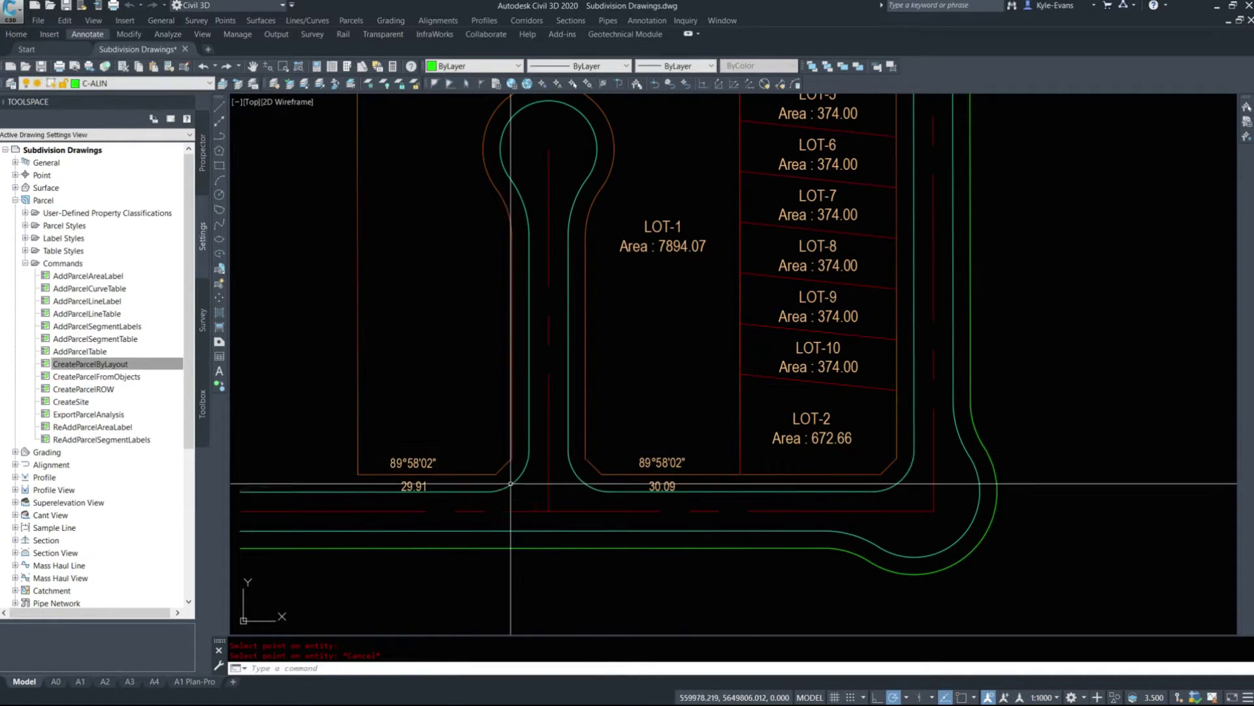
- Start a new parcel layout and set both the minimum frontage and the minimum width to 12 m
{"action": "mouse_move", "coordinate": [704, 472]}
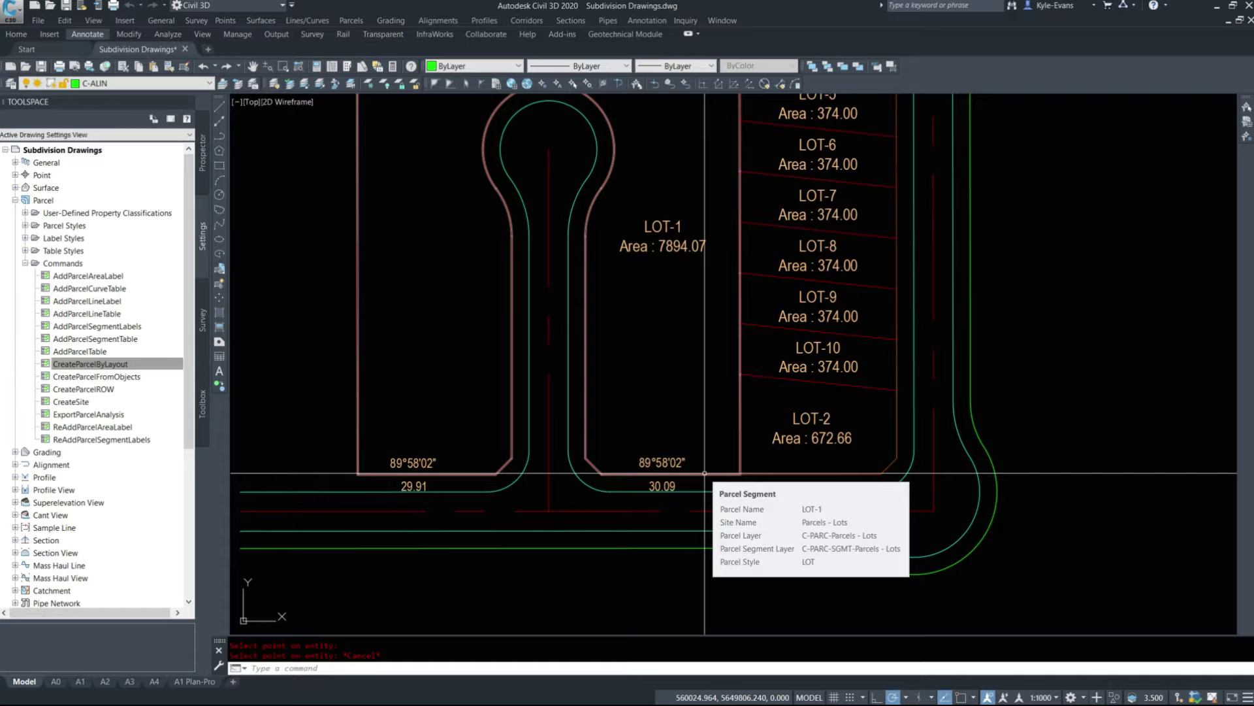
{"action": "mouse_move", "coordinate": [665, 340]}
{"action": "middle_mouse_down"}
{"action": "mouse_move", "coordinate": [669, 429]}
{"action": "mouse_move", "coordinate": [689, 318]}
{"action": "middle_mouse_up"}
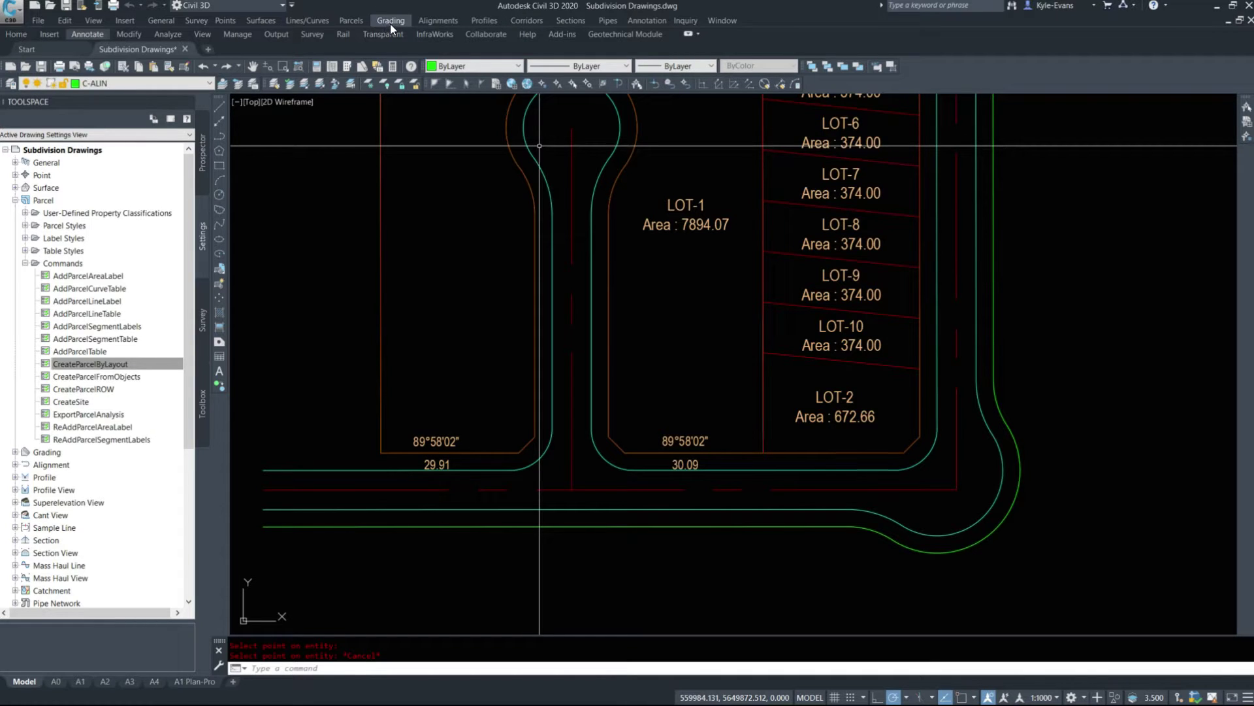
{"action": "left_click", "coordinate": [350, 21]}
{"action": "left_click", "coordinate": [380, 39]}
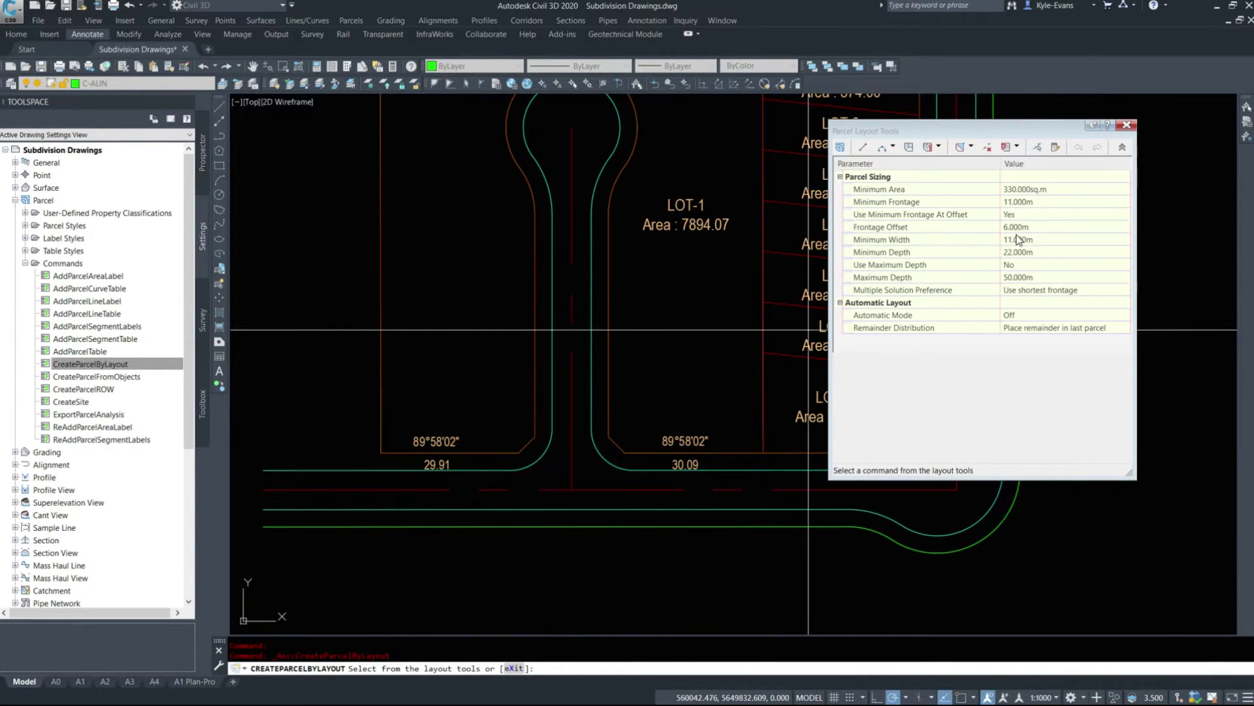
{"action": "left_click", "coordinate": [1022, 201]}
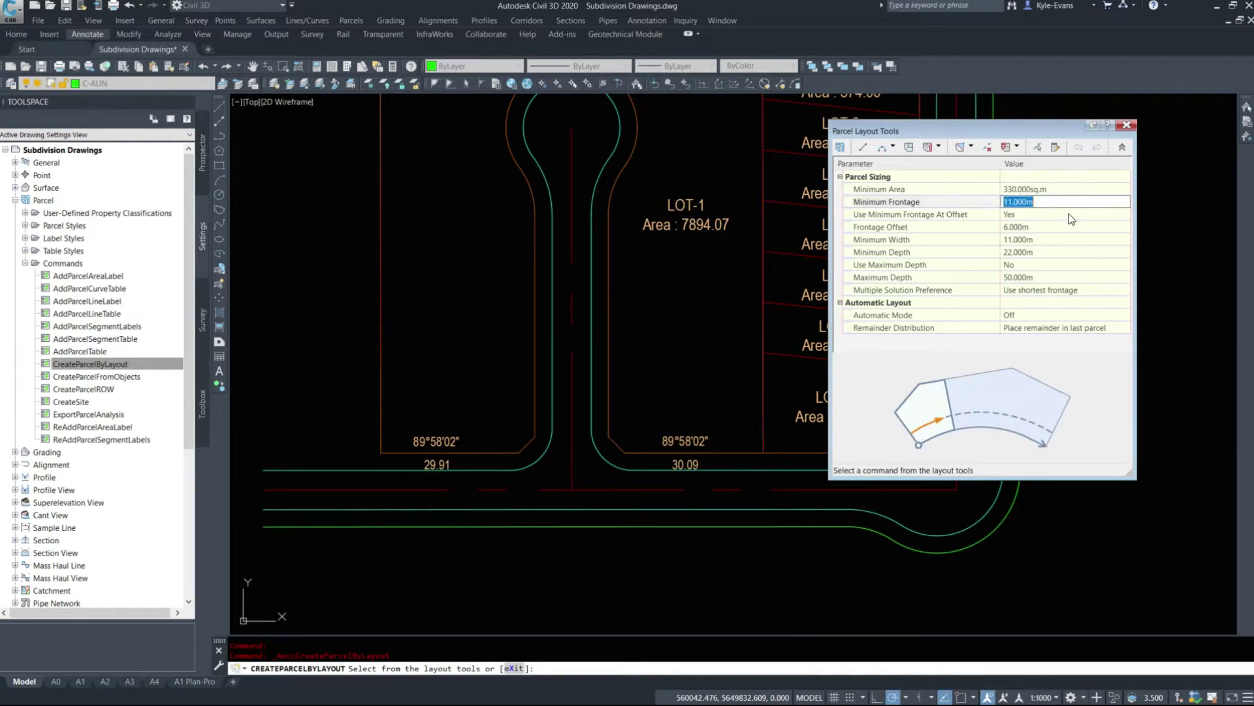
{"action": "left_click", "coordinate": [1052, 240]}
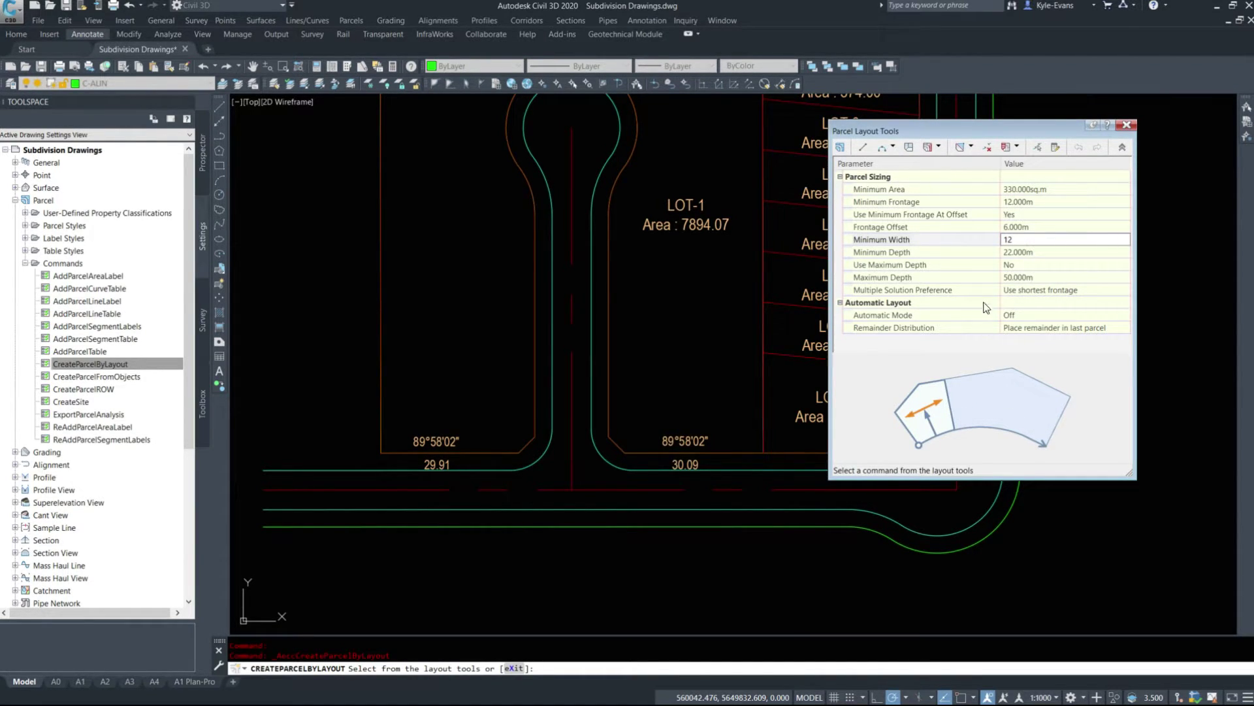
{"action": "left_click", "coordinate": [982, 277]}
- Start Slide Line - Create in site Parcels - Lots with the LOT parcel style and the EDDT Parcel Area label style
{"action": "left_click", "coordinate": [939, 147]}
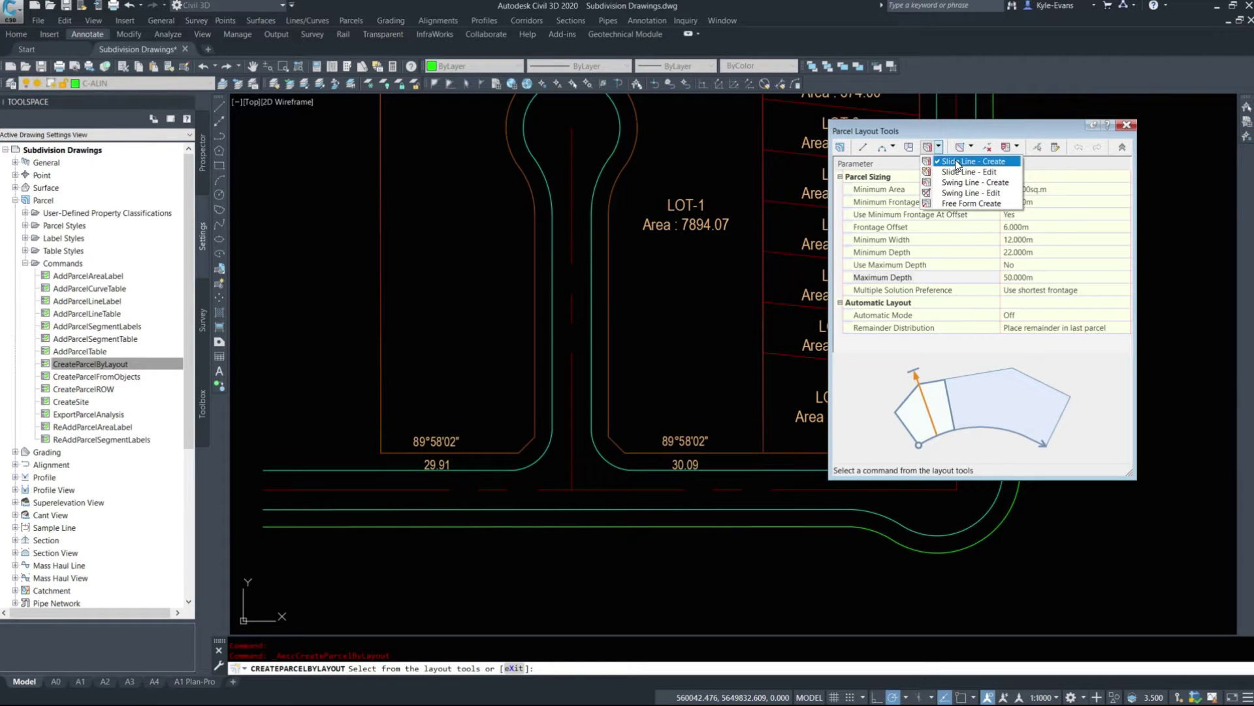
{"action": "left_click", "coordinate": [955, 159]}
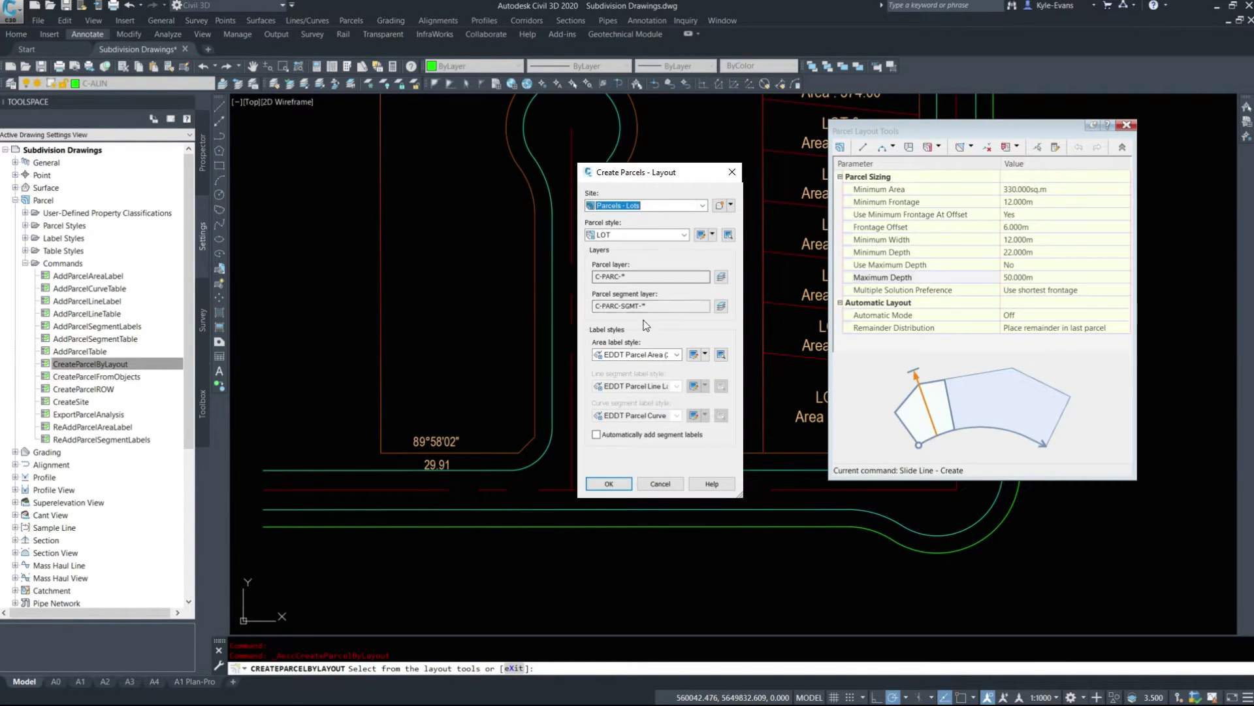
{"action": "left_click", "coordinate": [646, 354]}
{"action": "left_click", "coordinate": [642, 376]}
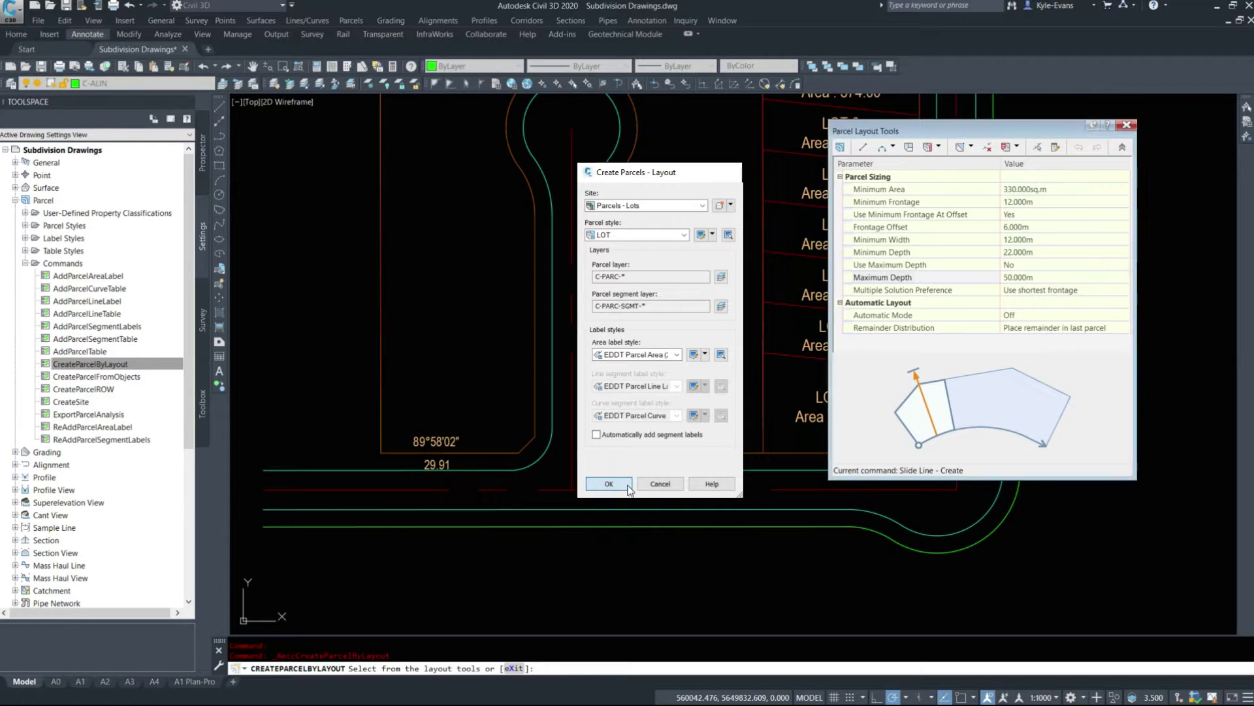
{"action": "left_click", "coordinate": [609, 483]}
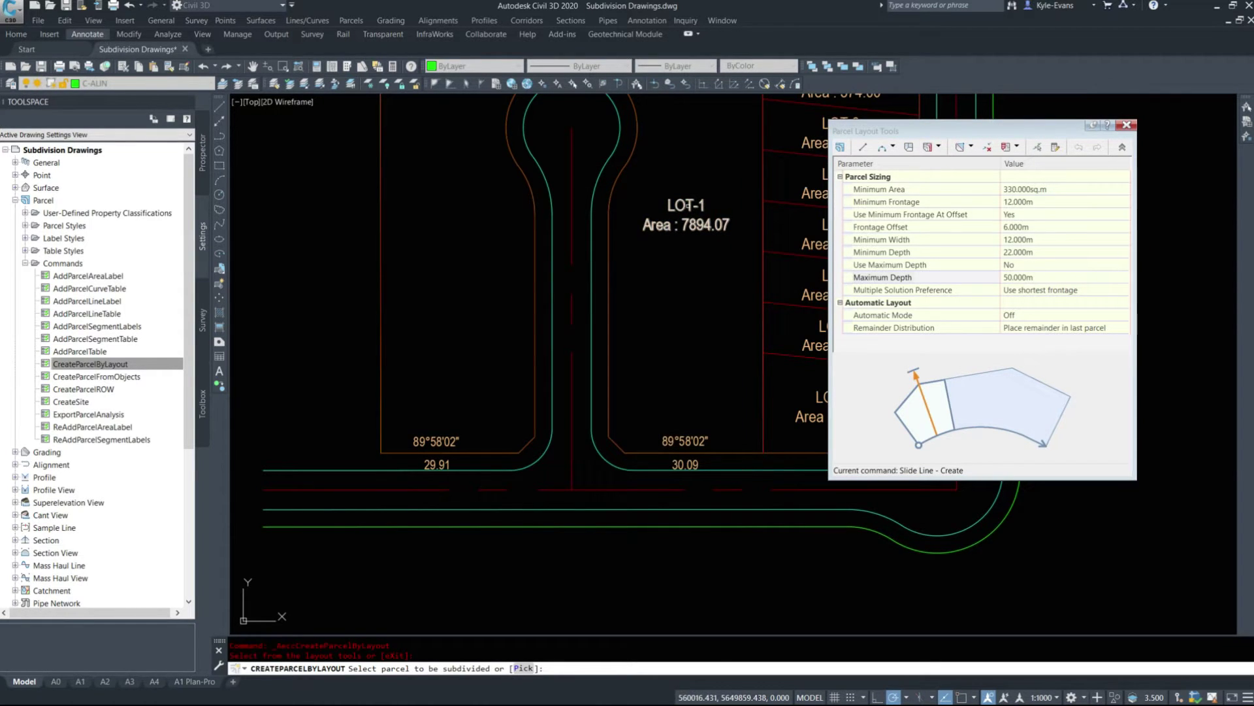
- Subdivide LOT-1 along the road's east frontage, from the south end of the corner cut to the cul-de-sac bulb, and accept the first lot
{"action": "left_click", "coordinate": [686, 215]}
{"action": "right_click", "coordinate": [624, 461], "text": "shift"}
{"action": "key", "text": "e"}
{"action": "left_click", "coordinate": [626, 453]}
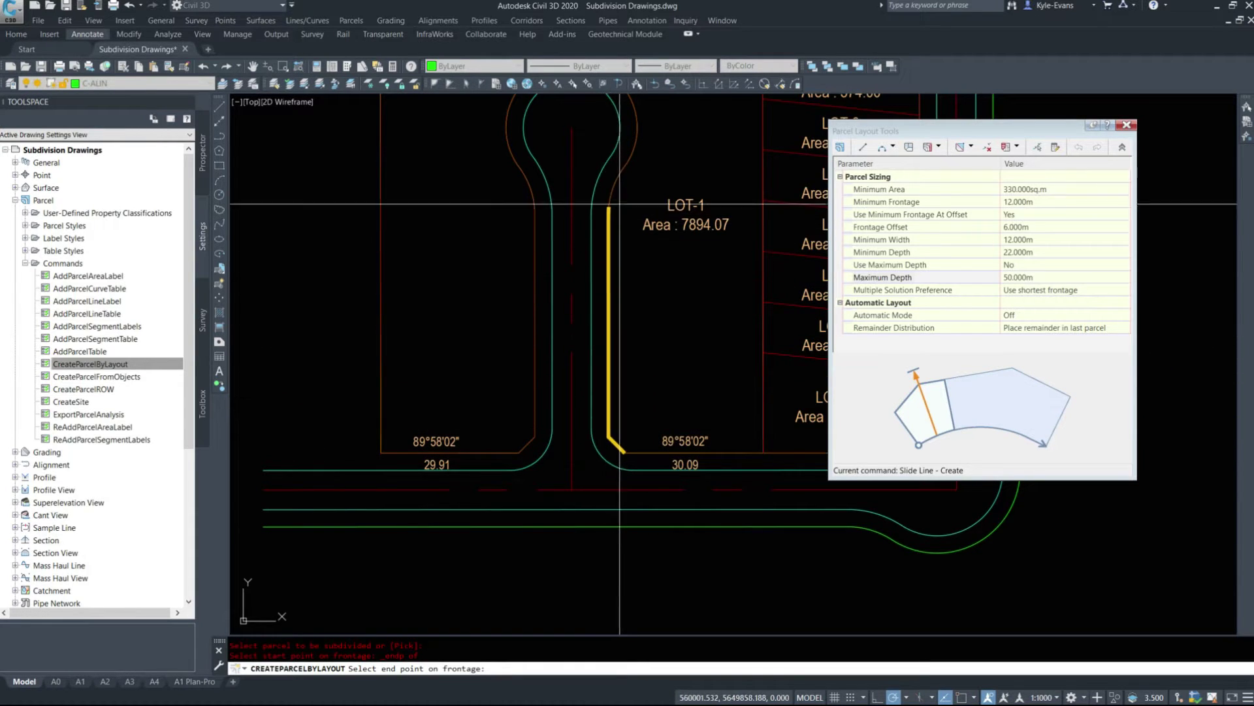
{"action": "middle_click_drag", "start_coordinate": [653, 115], "coordinate": [668, 226]}
{"action": "left_click", "coordinate": [642, 204]}
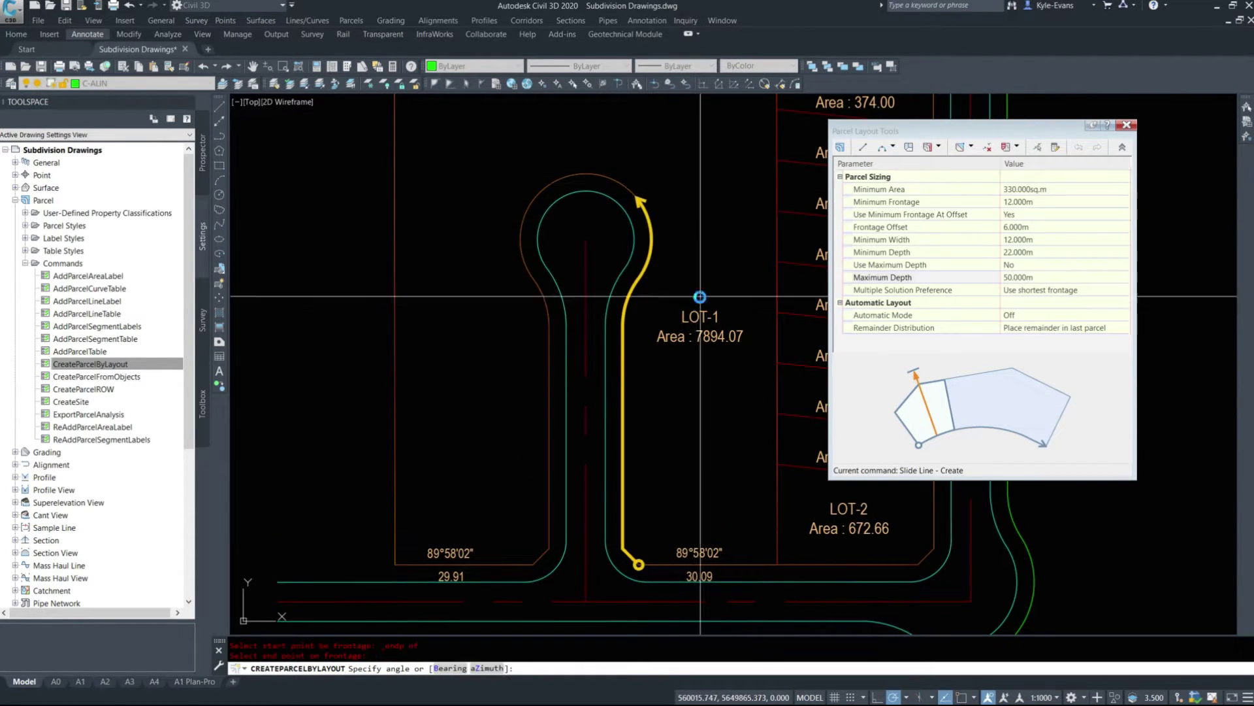
{"action": "scroll", "coordinate": [595, 172], "scroll_direction": "down", "scroll_amount": 2}
{"action": "key", "text": "Return"}
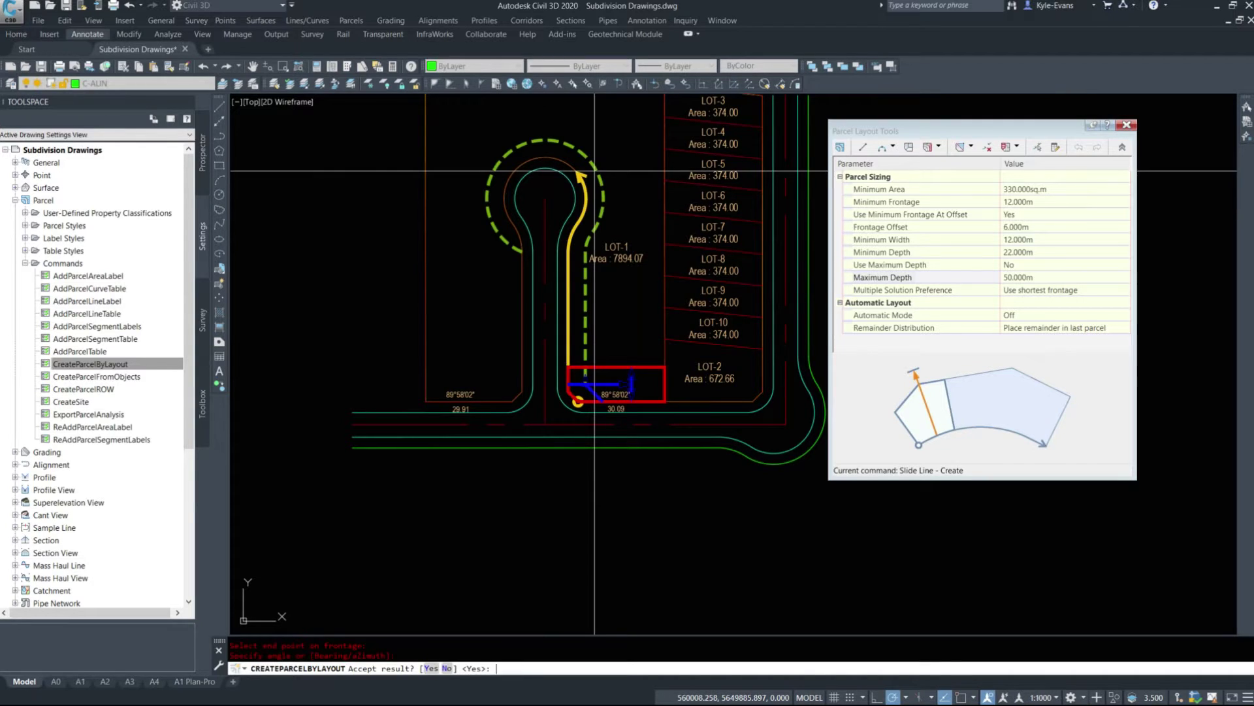
{"action": "key", "text": "Return"}
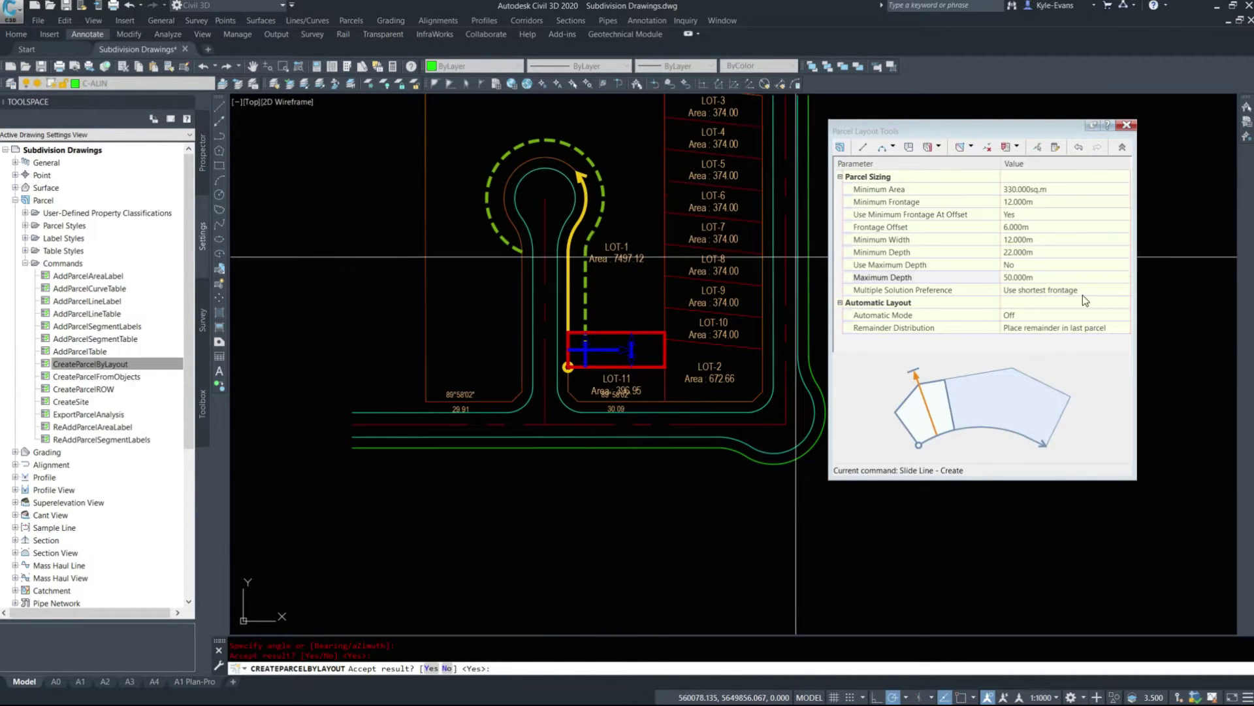
- Set the minimum frontage and minimum width to 11 m, and accept the next three lots northward
{"action": "left_click", "coordinate": [1029, 202]}
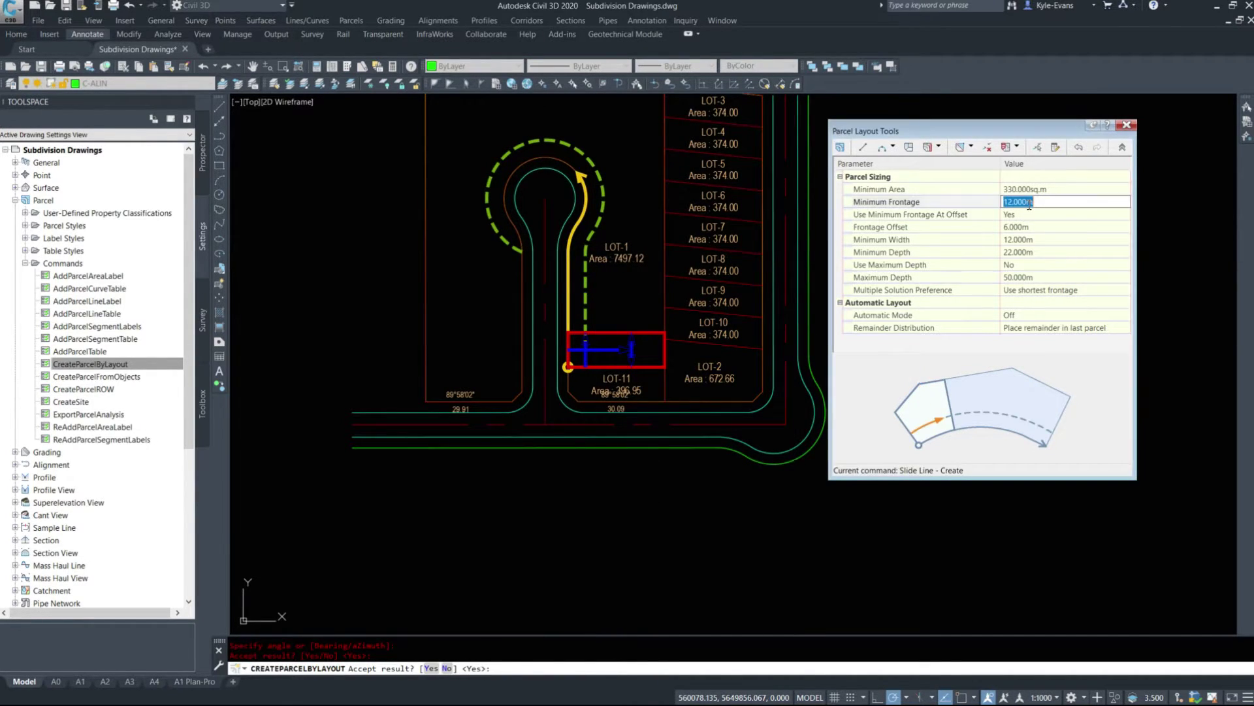
{"action": "left_click", "coordinate": [1029, 240]}
{"action": "type", "text": "11"}
{"action": "key", "text": "Return"}
{"action": "key", "text": "Return"}
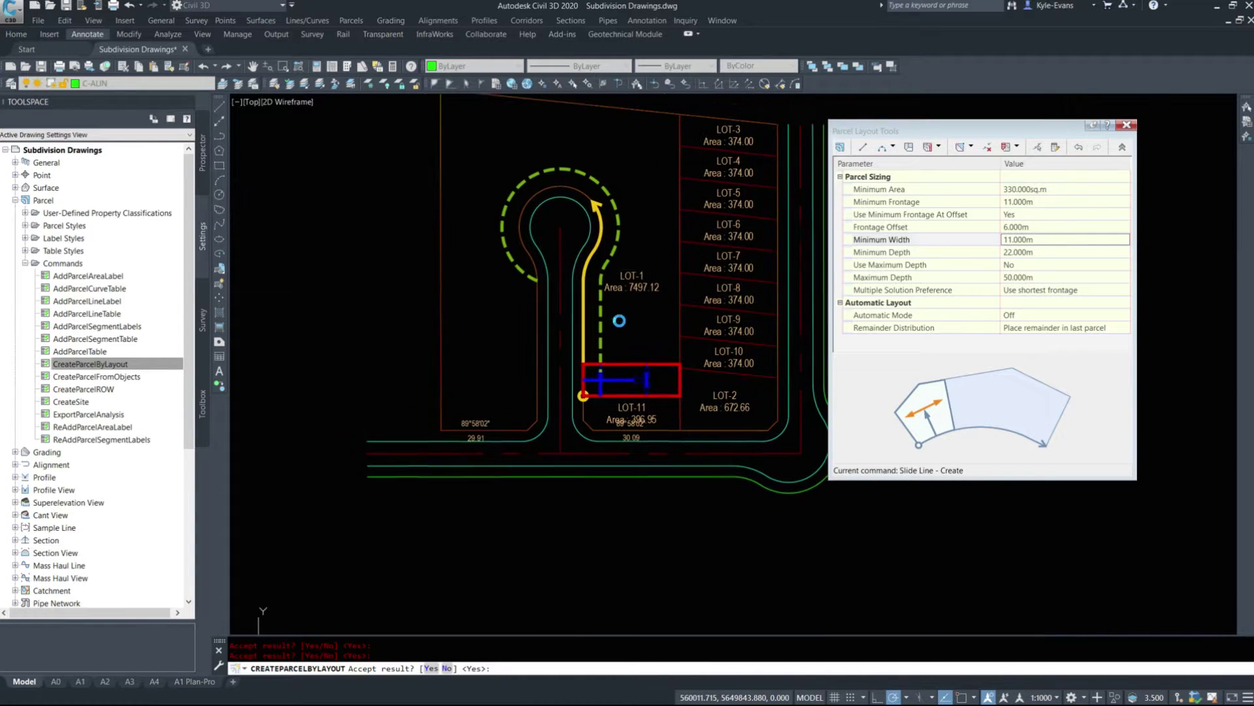
{"action": "key", "text": "Return"}
{"action": "key", "text": "Return"}
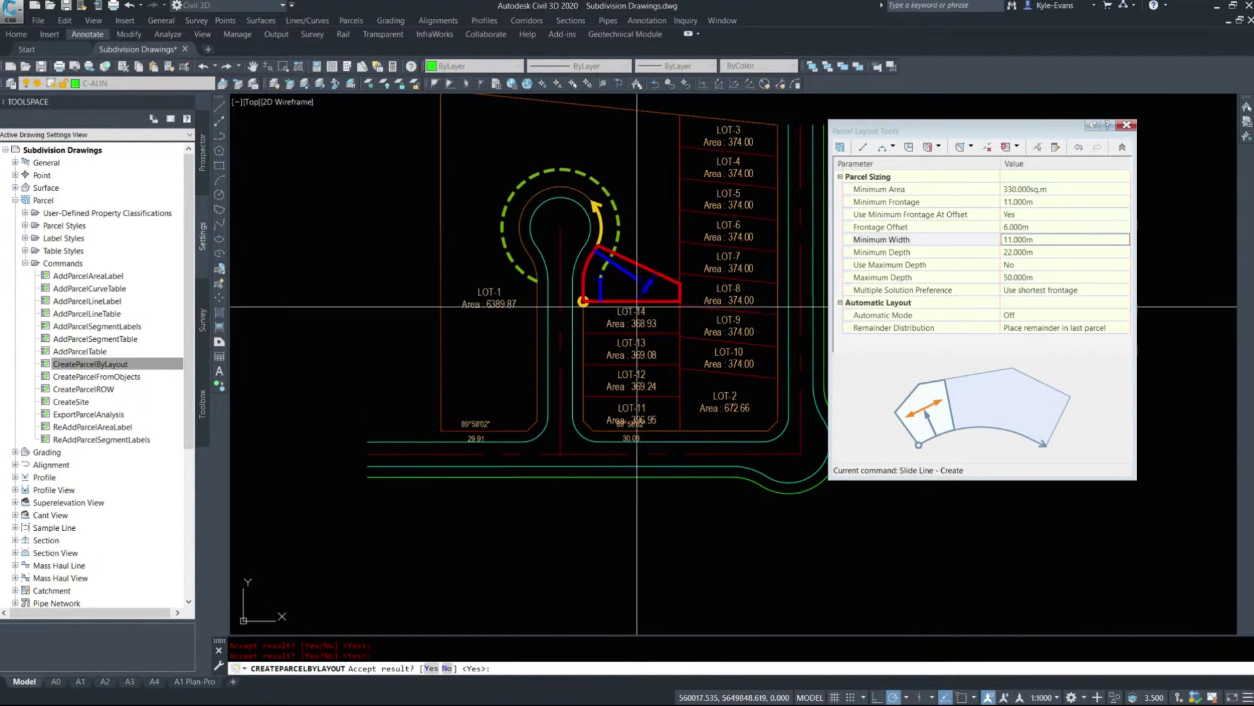
- Reject the skewed lot proposed north of LOT-14 and set the lot line azimuth to 89d58'02" to match the south boundary
{"action": "scroll", "coordinate": [590, 273], "scroll_direction": "up", "scroll_amount": 2}
{"action": "scroll", "coordinate": [591, 298], "scroll_direction": "up", "scroll_amount": 2}
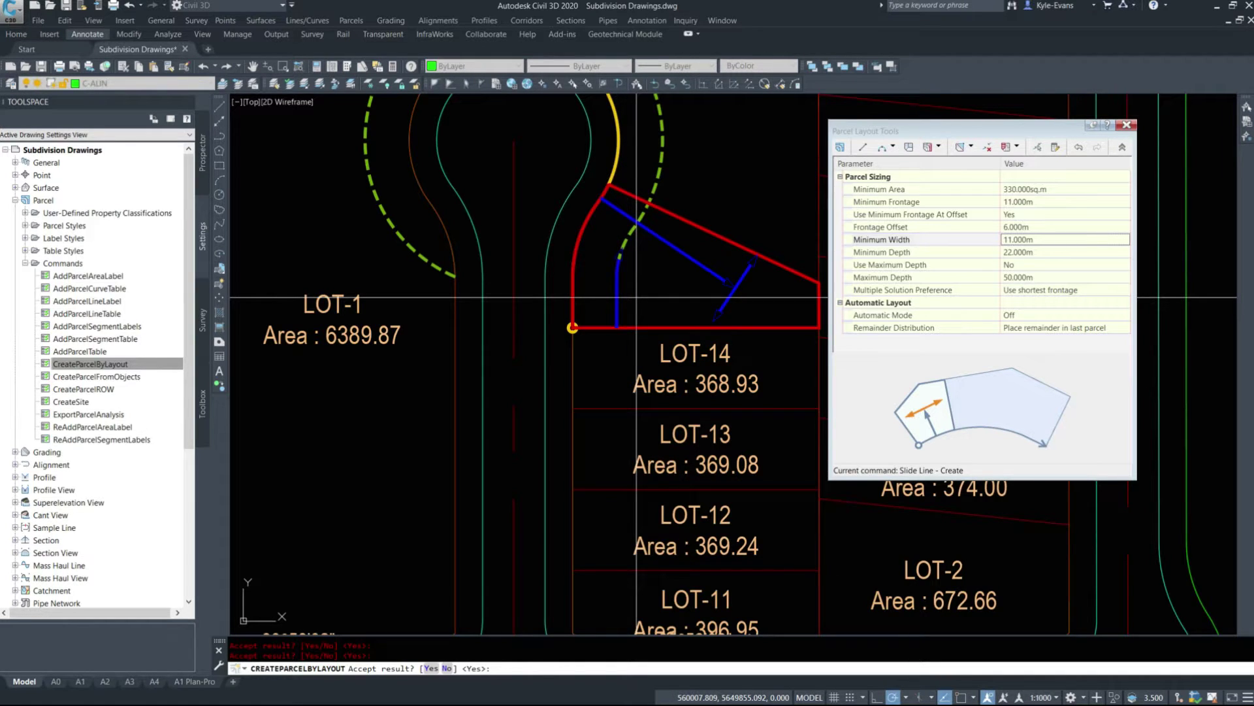
{"action": "mouse_move", "coordinate": [638, 499]}
{"action": "middle_mouse_down"}
{"action": "mouse_move", "coordinate": [593, 303]}
{"action": "mouse_move", "coordinate": [594, 242]}
{"action": "middle_mouse_up"}
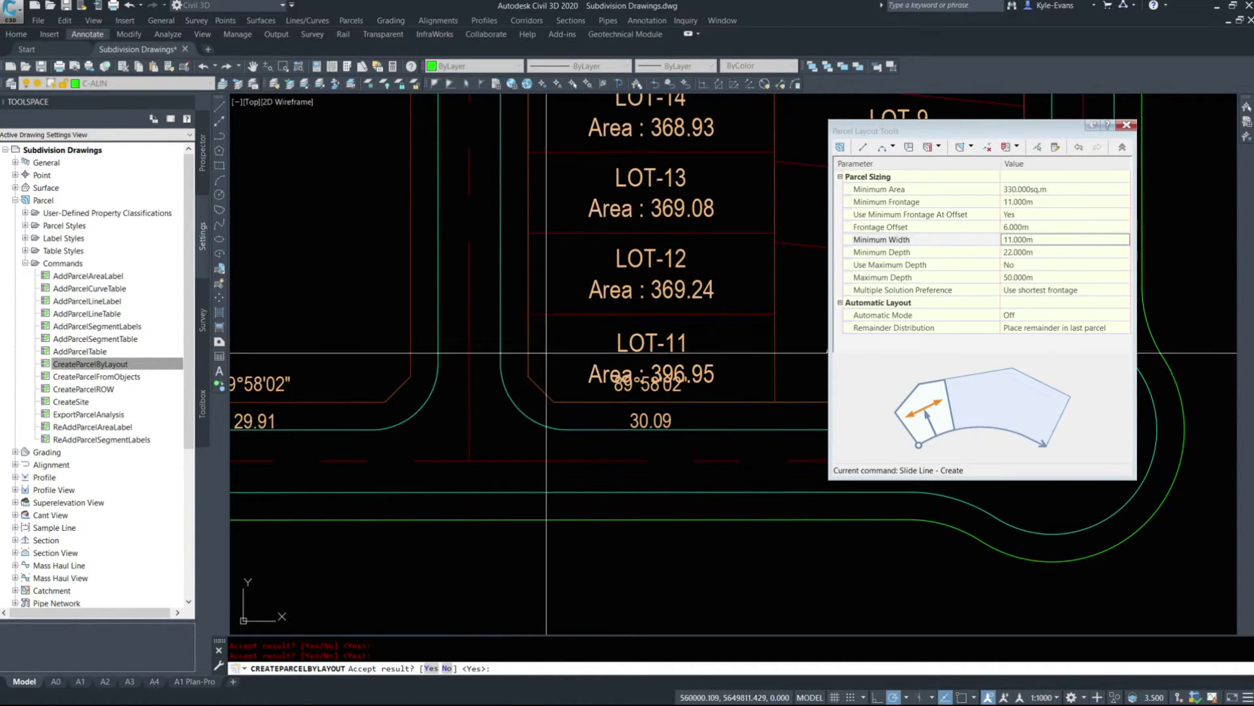
{"action": "scroll", "coordinate": [542, 366], "scroll_direction": "down", "scroll_amount": 2}
{"action": "middle_click_drag", "start_coordinate": [575, 418], "coordinate": [498, 456]}
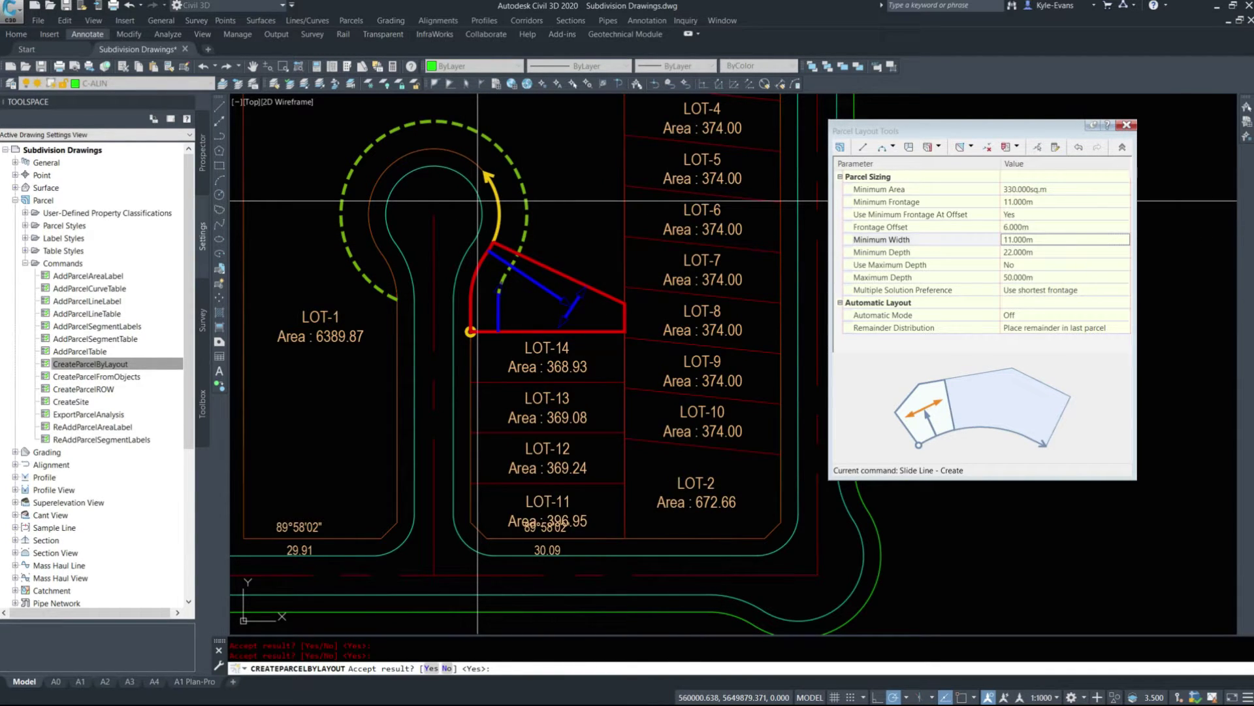
{"action": "key", "text": "Return"}
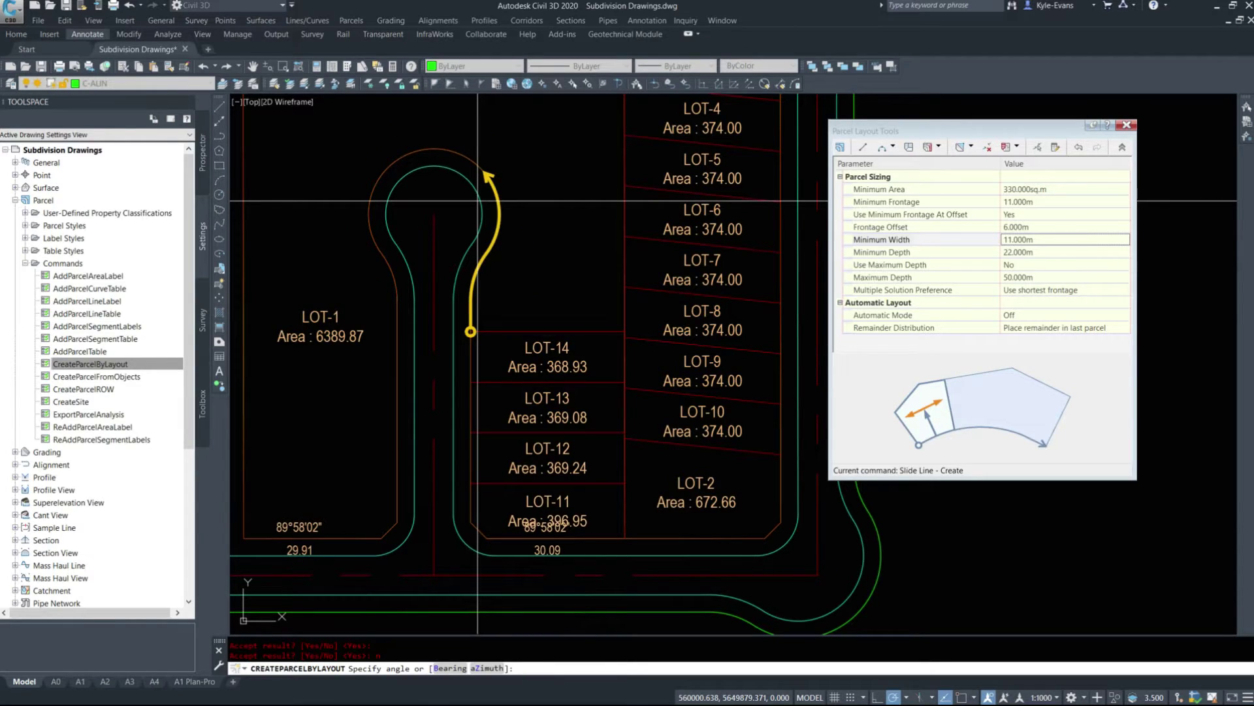
{"action": "key", "text": "Return"}
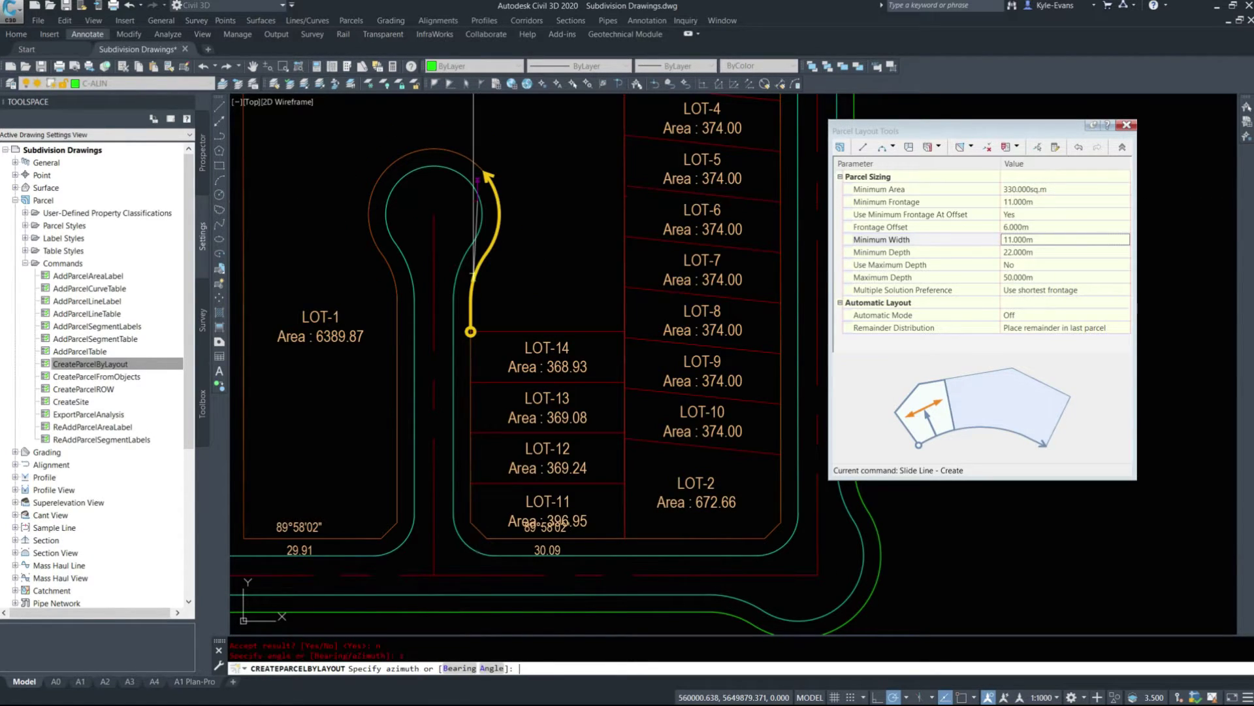
{"action": "type", "text": "89d58'"}
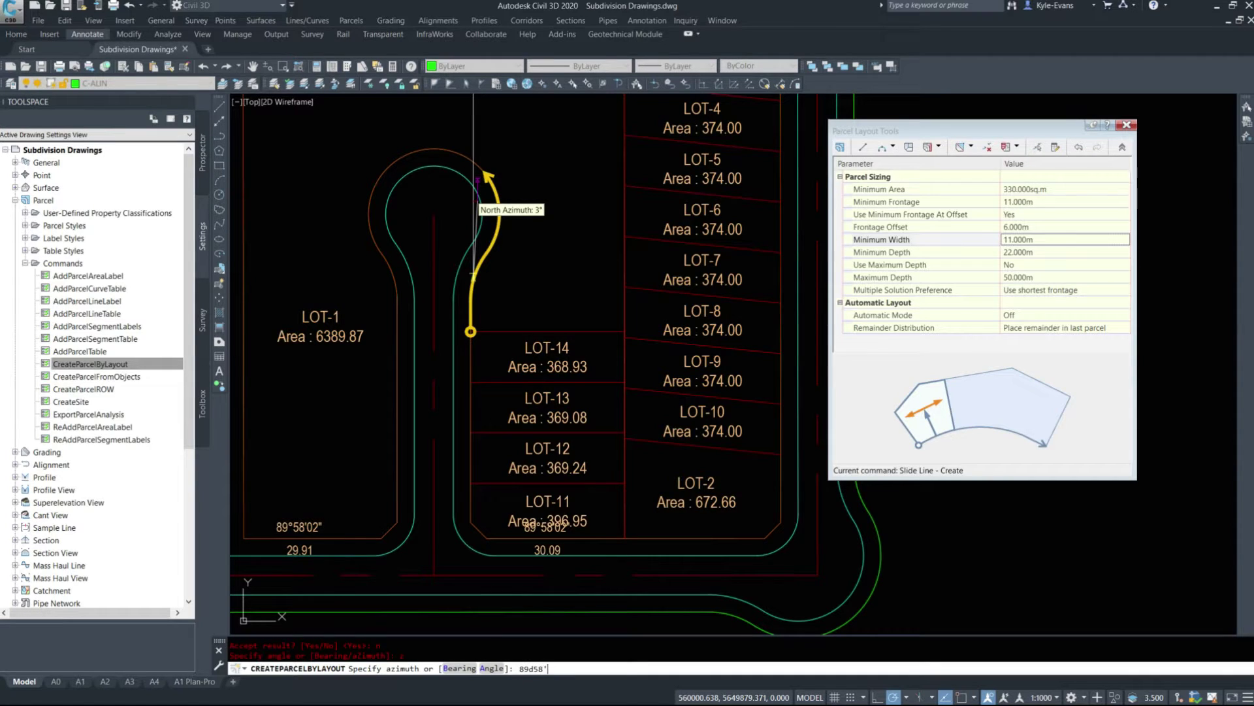
{"action": "key", "text": "Return"}
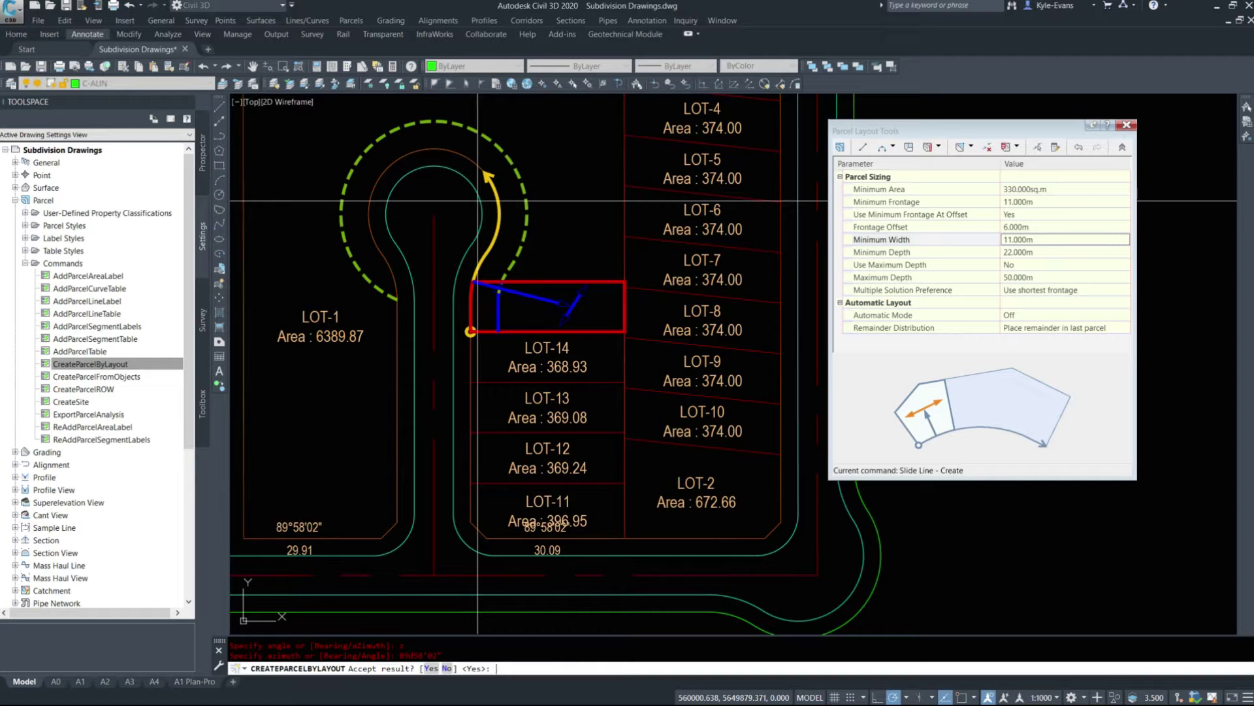
- Accept the next two lots north of LOT-14, and end the parcel layout before the third
{"action": "key", "text": "Return"}
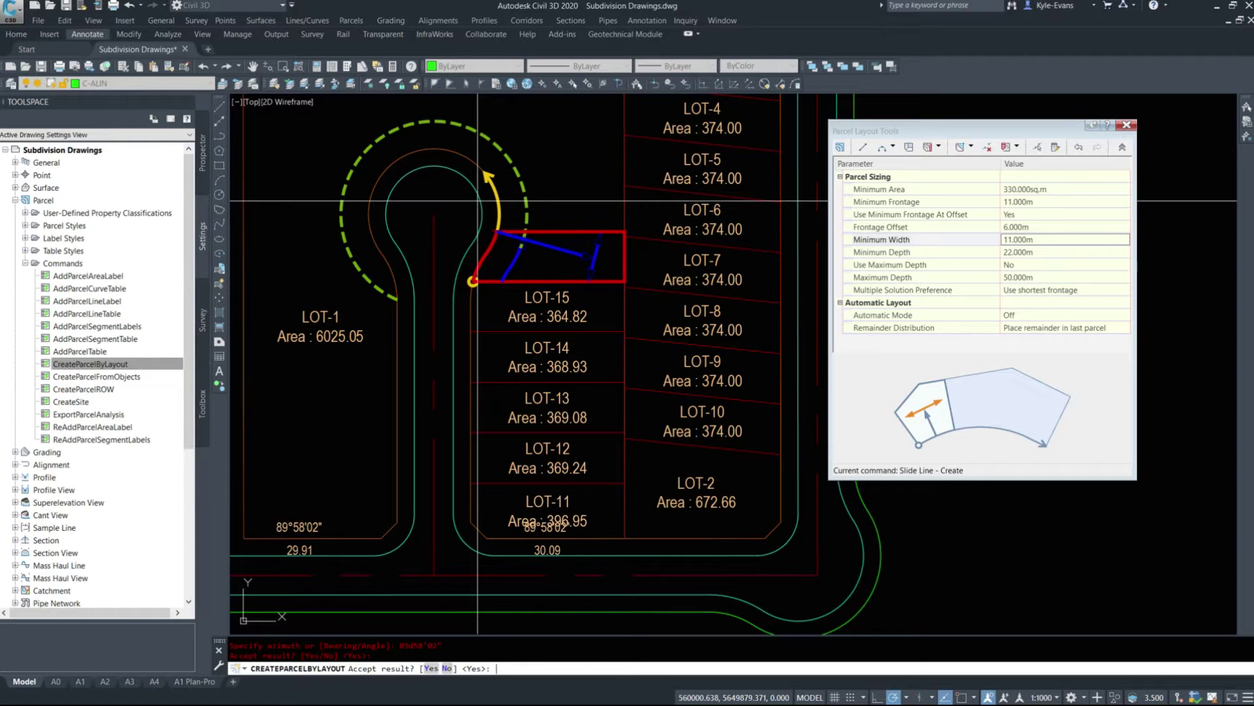
{"action": "key", "text": "Return"}
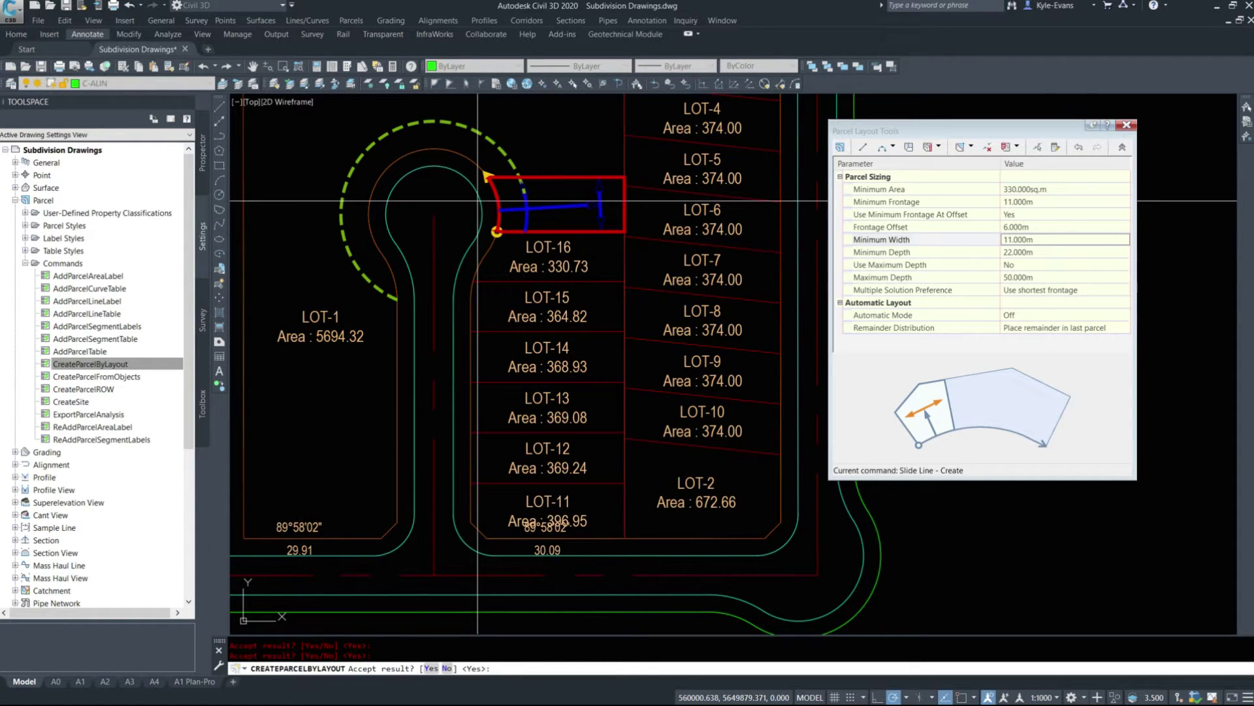
{"action": "mouse_move", "coordinate": [478, 201]}
{"action": "middle_mouse_down"}
{"action": "mouse_move", "coordinate": [572, 387]}
{"action": "mouse_move", "coordinate": [462, 402]}
{"action": "mouse_move", "coordinate": [451, 314]}
{"action": "middle_mouse_up"}
{"action": "middle_click_drag", "start_coordinate": [637, 315], "coordinate": [719, 316]}
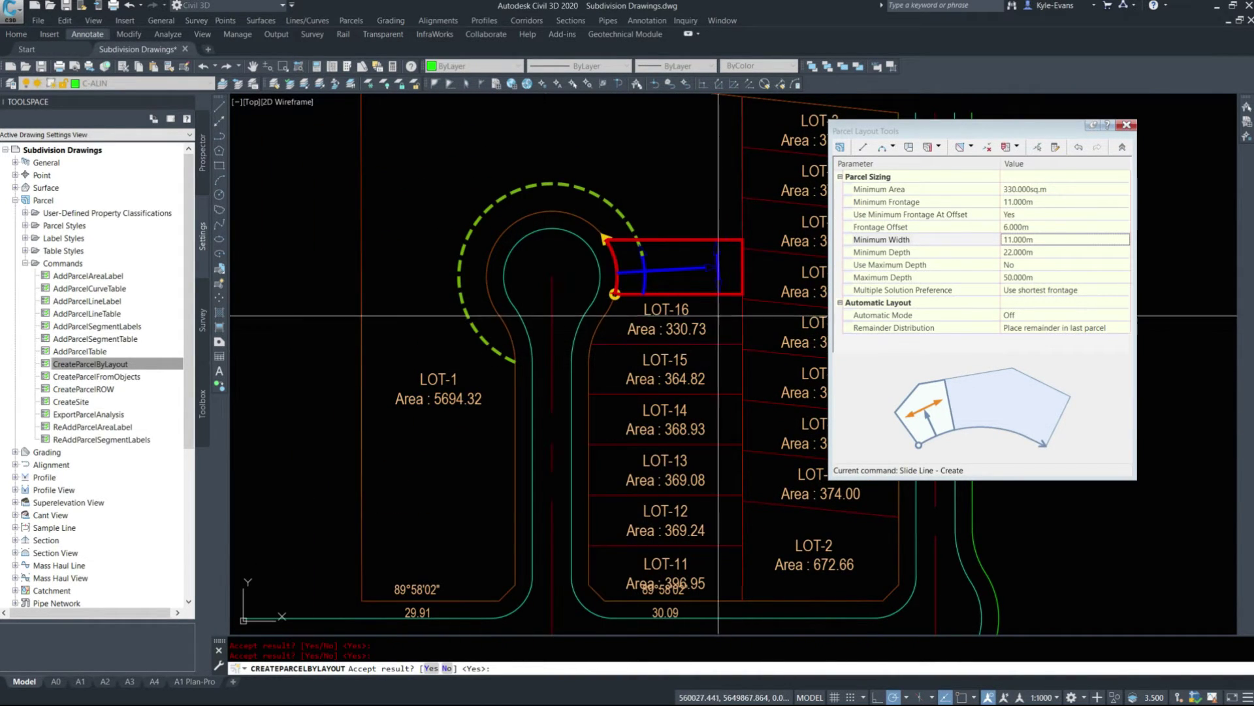
{"action": "key", "text": "Escape"}
{"action": "scroll", "coordinate": [591, 261], "scroll_direction": "up", "scroll_amount": 4}
{"action": "key", "text": "Escape"}
{"action": "scroll", "coordinate": [552, 235], "scroll_direction": "up", "scroll_amount": 4}
{"action": "left_click", "coordinate": [550, 235]}
{"action": "left_click", "coordinate": [518, 218]}
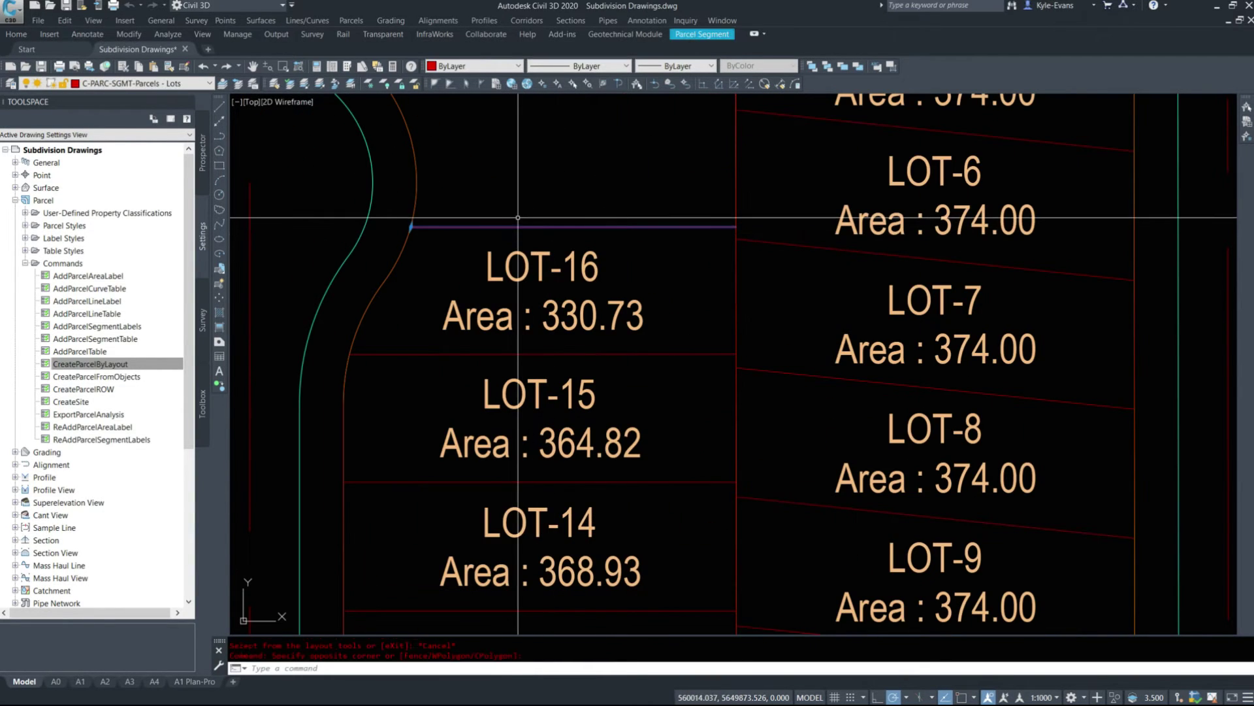
{"action": "left_click", "coordinate": [411, 226]}
{"action": "scroll", "coordinate": [429, 215], "scroll_direction": "down", "scroll_amount": 2}
{"action": "key", "text": "Escape"}
{"action": "scroll", "coordinate": [622, 233], "scroll_direction": "down", "scroll_amount": 2}
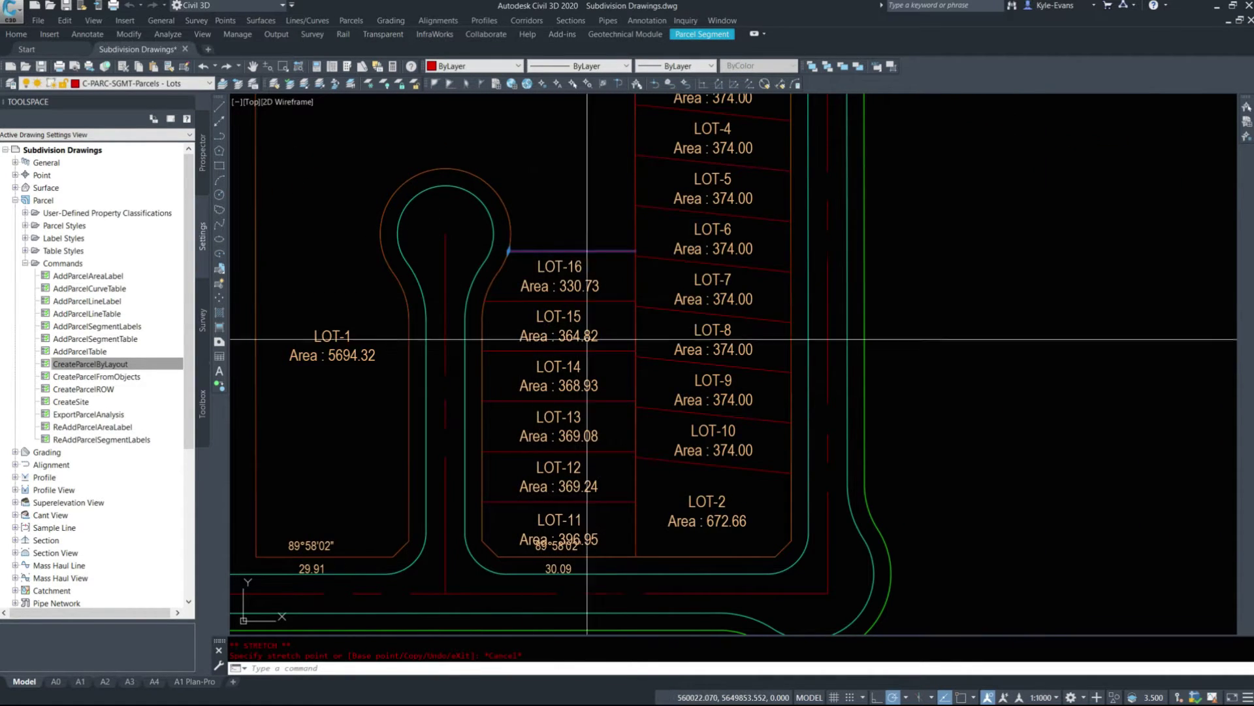
- Try stretching the west end of LOT-16's north lot line farther north along the cul-de-sac bulb
{"action": "scroll", "coordinate": [587, 339], "scroll_direction": "up", "scroll_amount": 5}
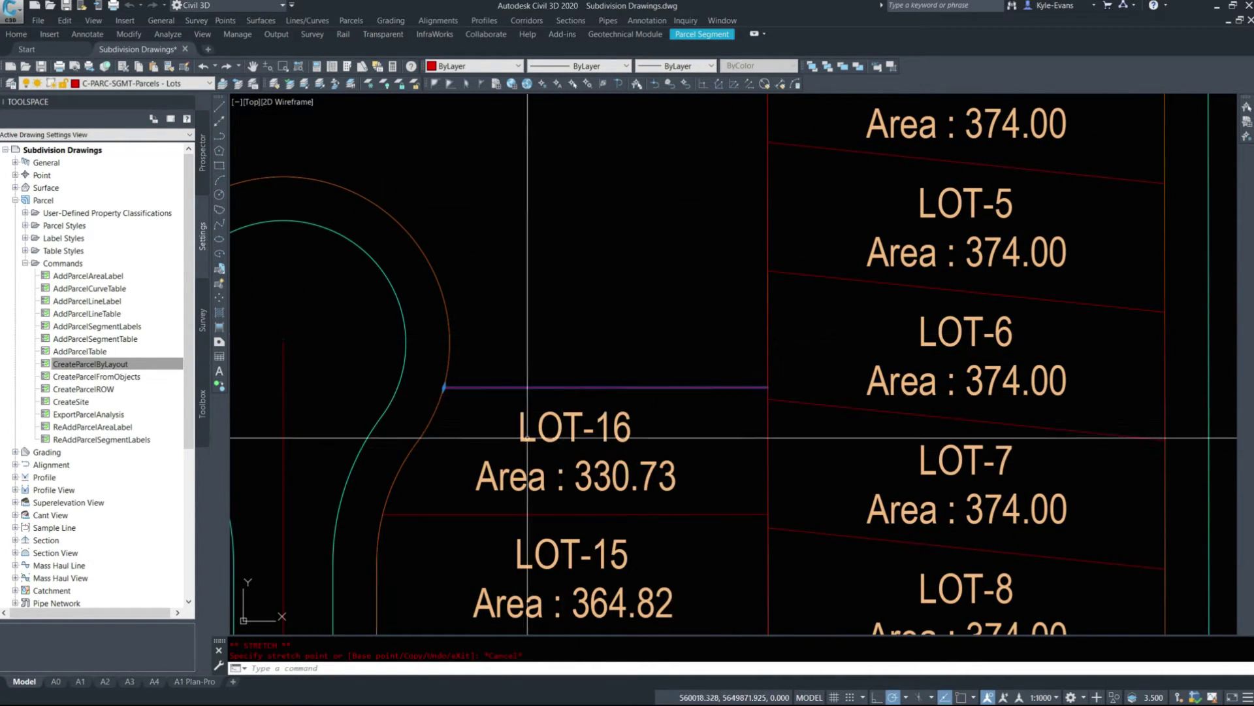
{"action": "left_click", "coordinate": [444, 386]}
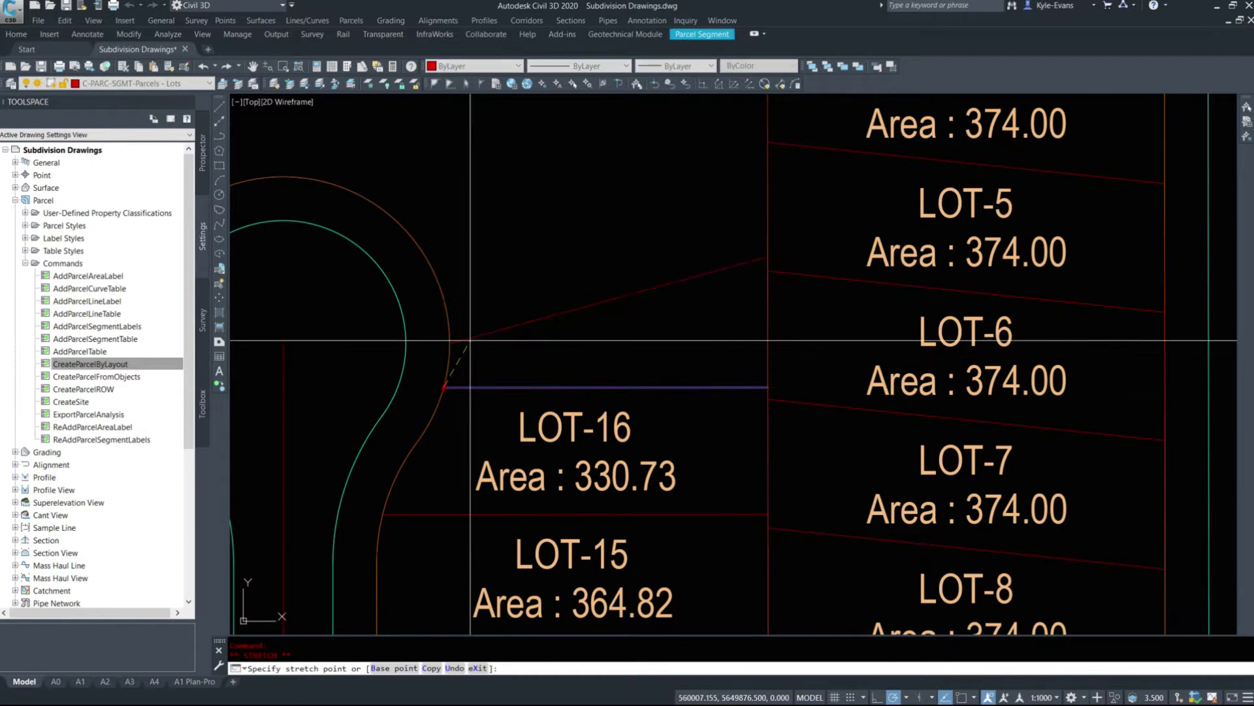
{"action": "left_click", "coordinate": [502, 349]}
{"action": "key", "text": "Escape"}
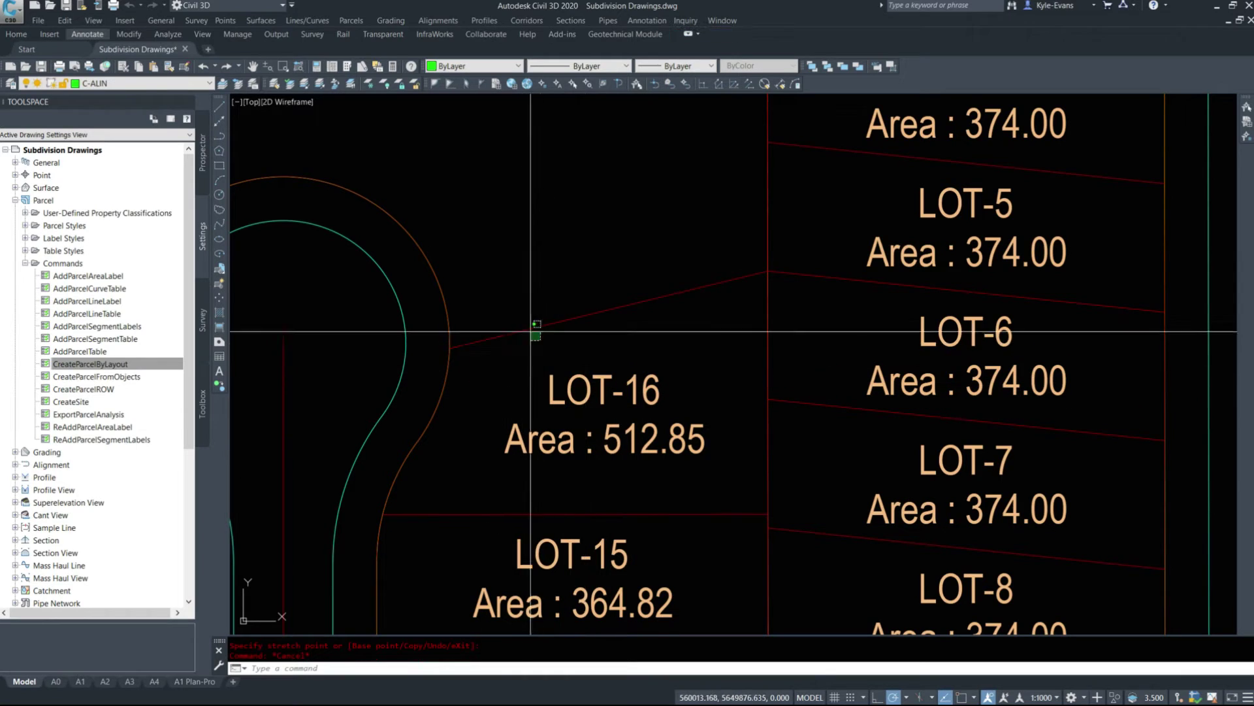
- Delete the slanted lot line forming LOT-16's north boundary
{"action": "left_click", "coordinate": [629, 338]}
{"action": "left_click", "coordinate": [575, 293]}
{"action": "key", "text": "Delete"}
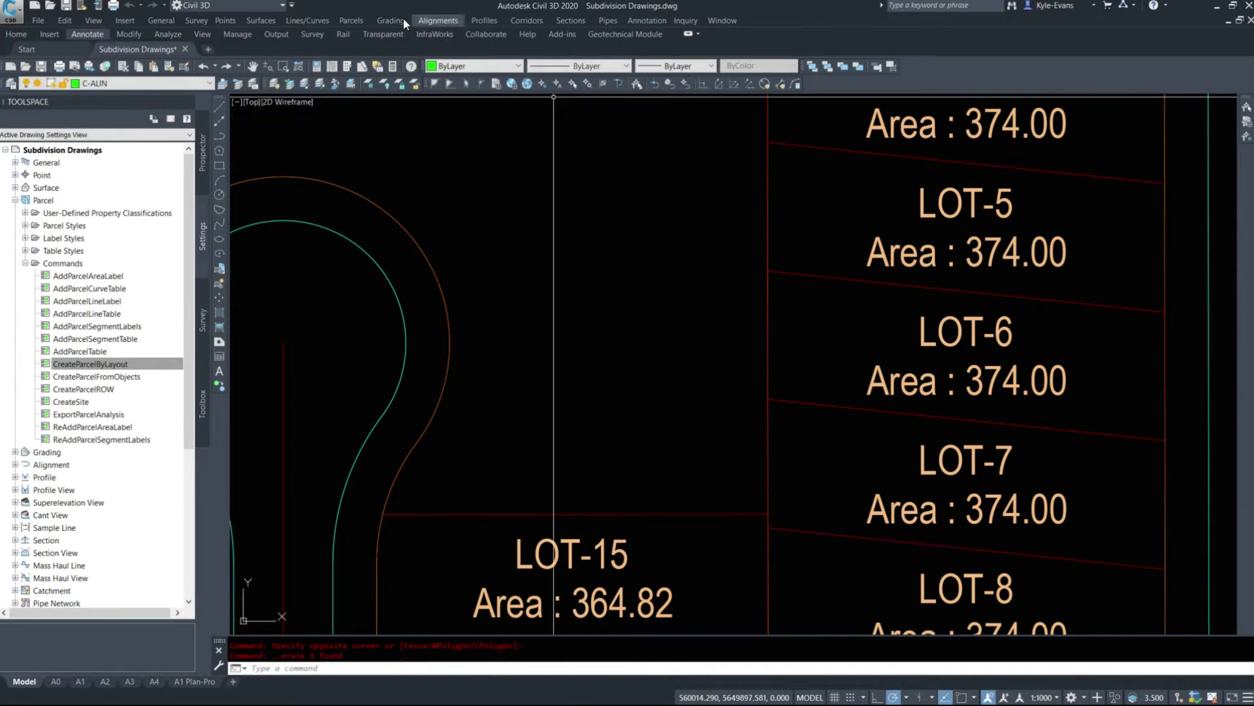
- Begin a new parcel layout and set the minimum frontage and minimum width to 13 m
{"action": "left_click", "coordinate": [351, 20]}
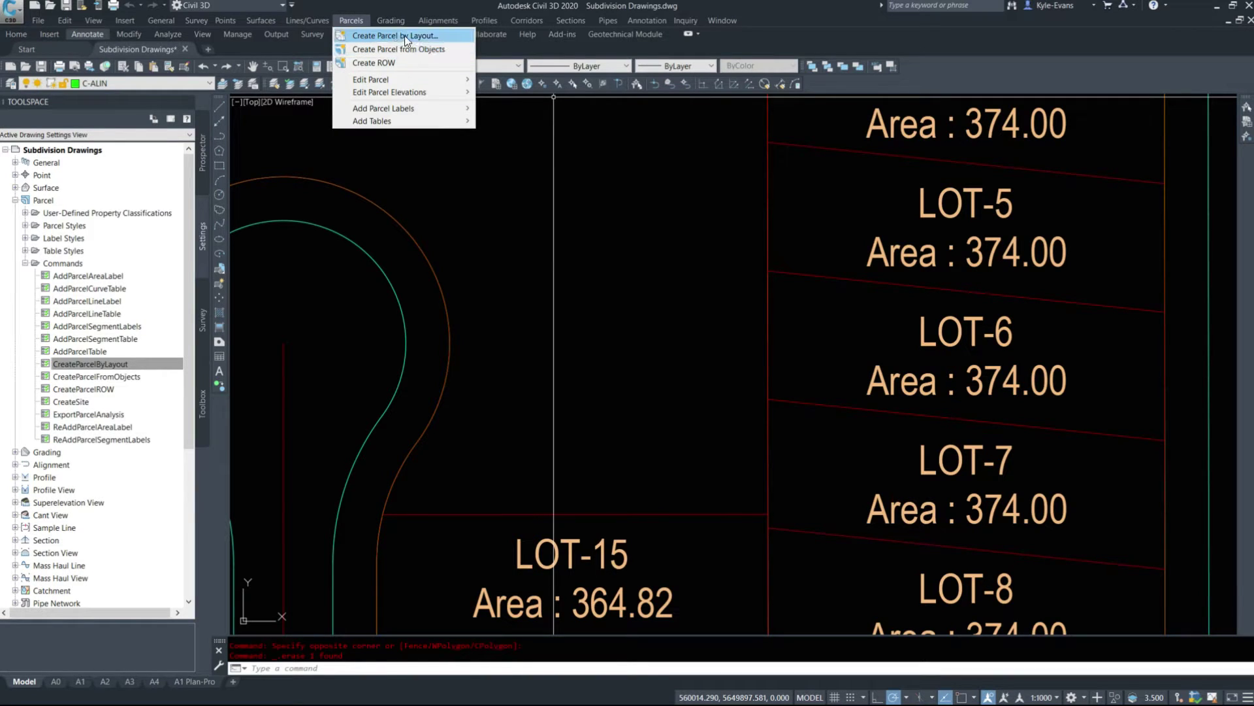
{"action": "left_click", "coordinate": [406, 35]}
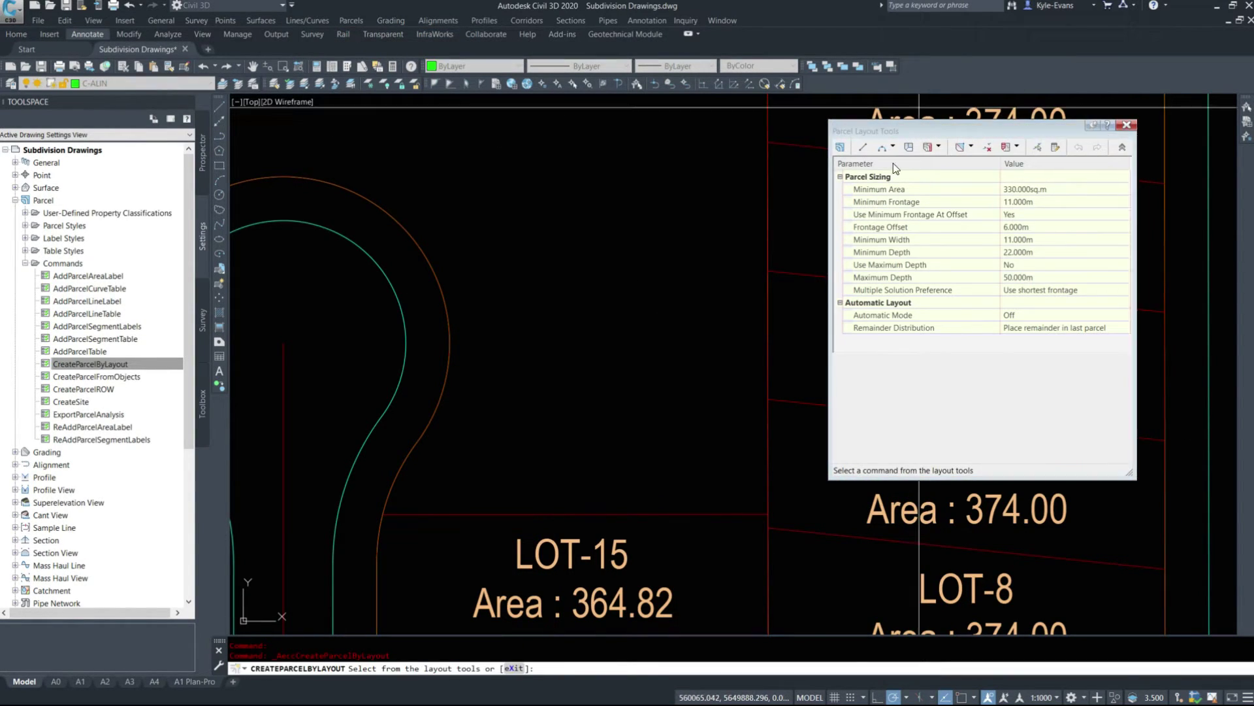
{"action": "left_click", "coordinate": [941, 148]}
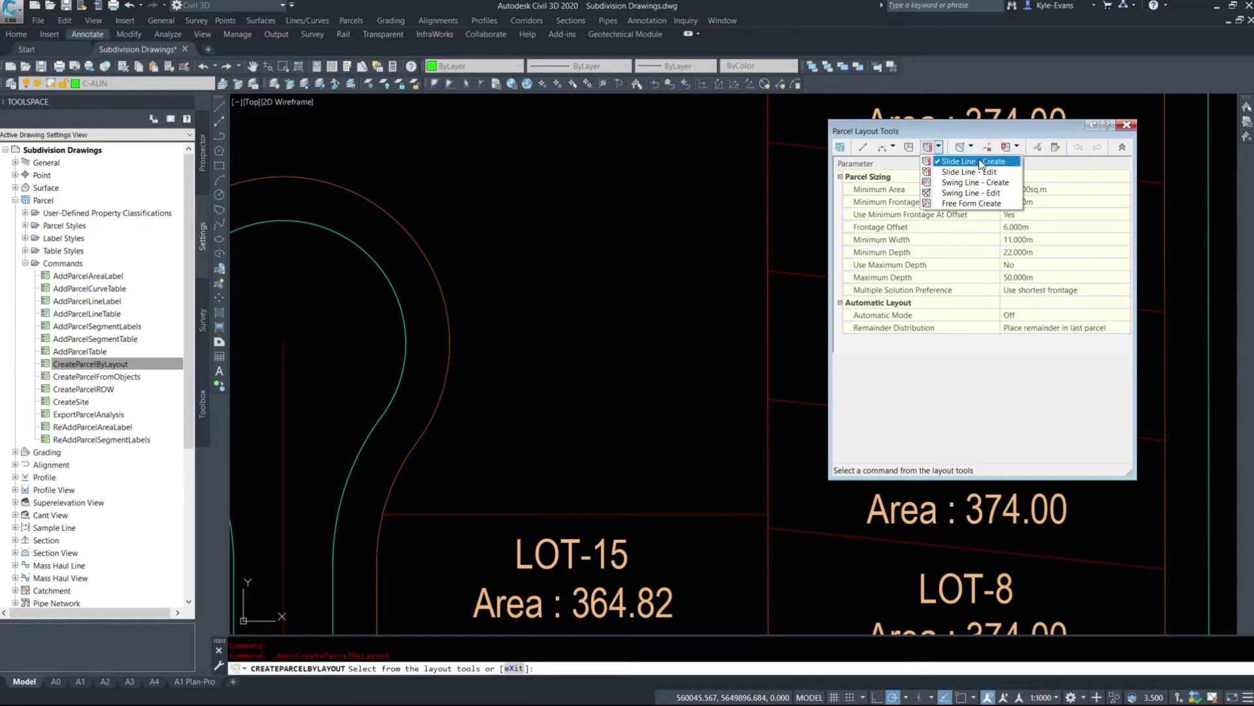
{"action": "left_click", "coordinate": [980, 161]}
{"action": "left_click", "coordinate": [1044, 202]}
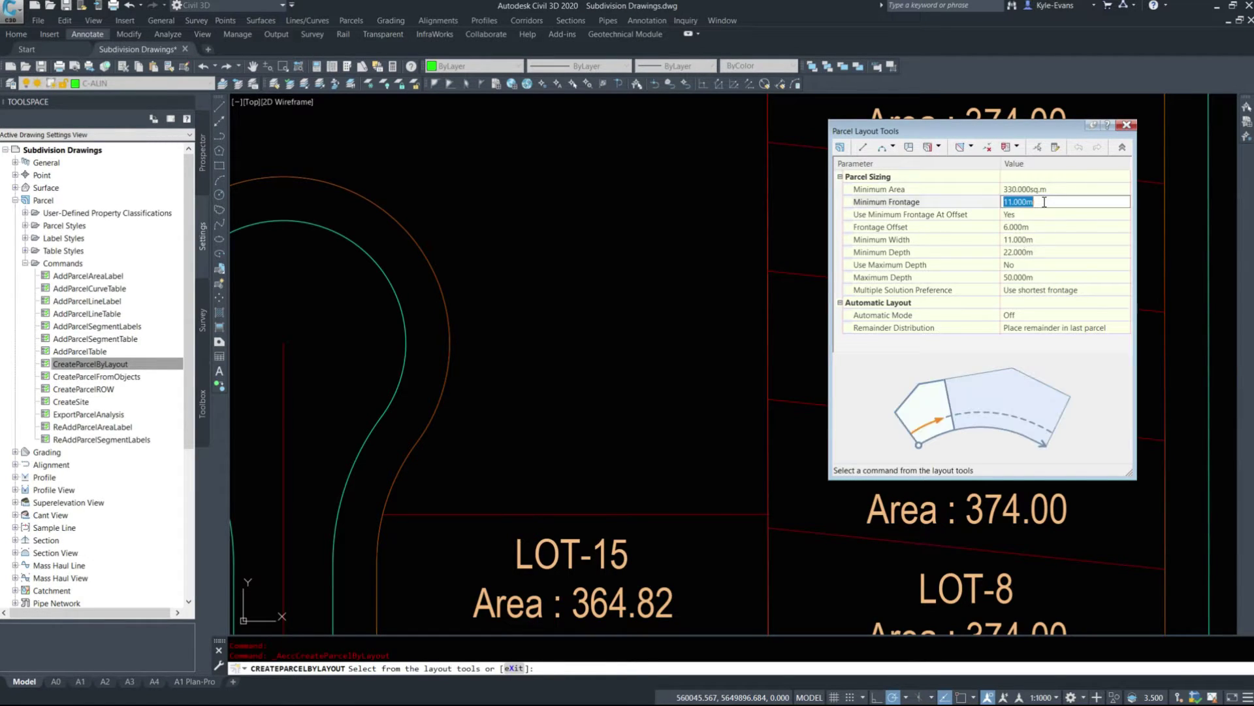
{"action": "type", "text": "13"}
{"action": "left_click", "coordinate": [1036, 241]}
{"action": "type", "text": "13"}
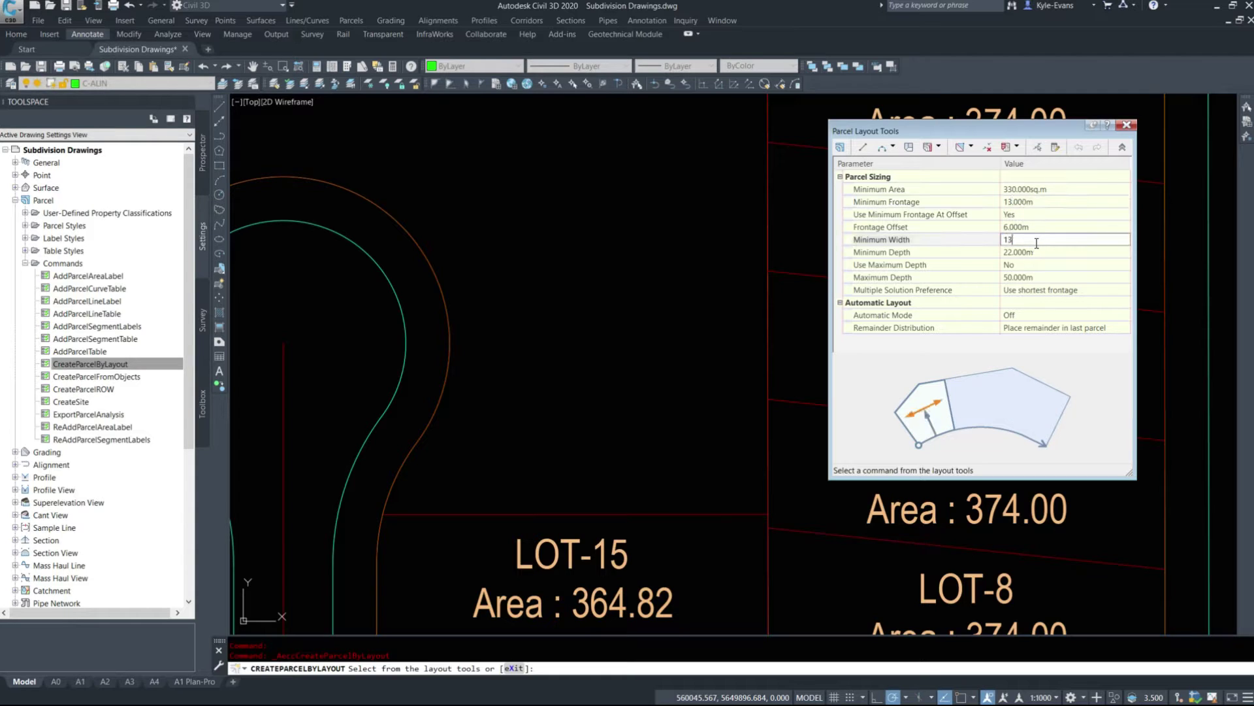
{"action": "left_click", "coordinate": [969, 282]}
- Start creating lots by slide line, choosing the area label style and accepting the Parcels - Lots site and LOT parcel style
{"action": "left_click", "coordinate": [1017, 147]}
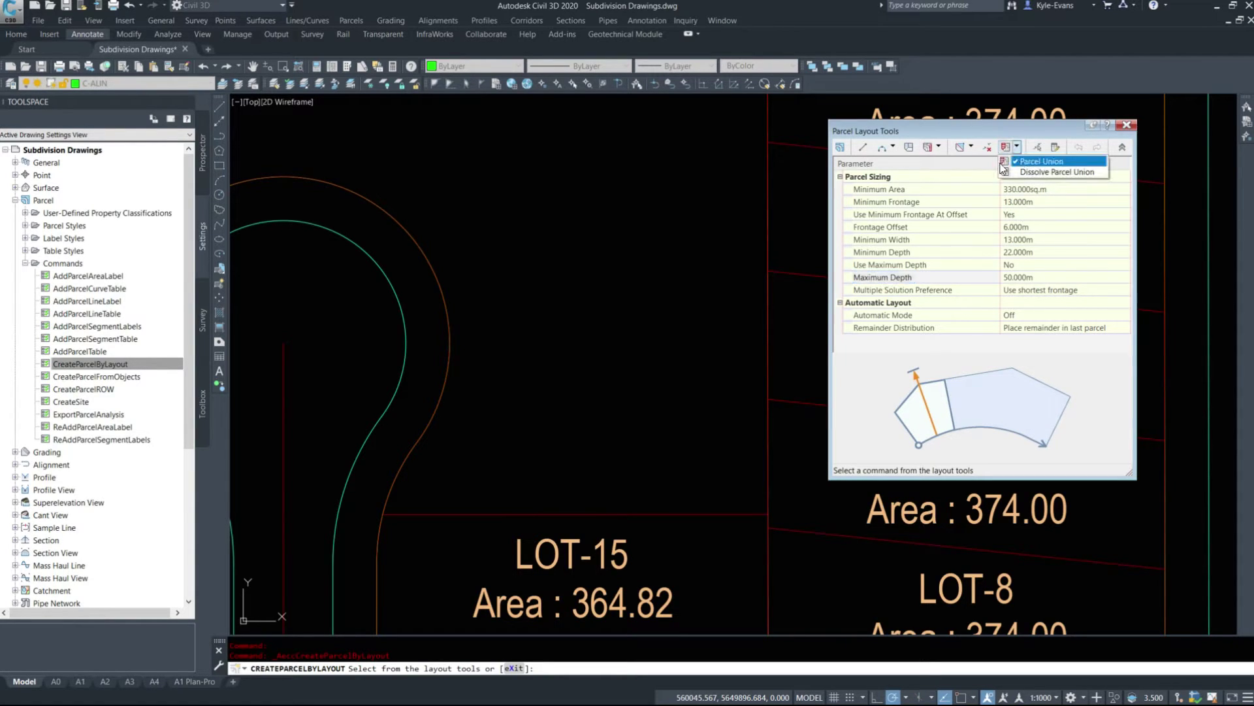
{"action": "left_click", "coordinate": [940, 145]}
{"action": "left_click", "coordinate": [939, 147]}
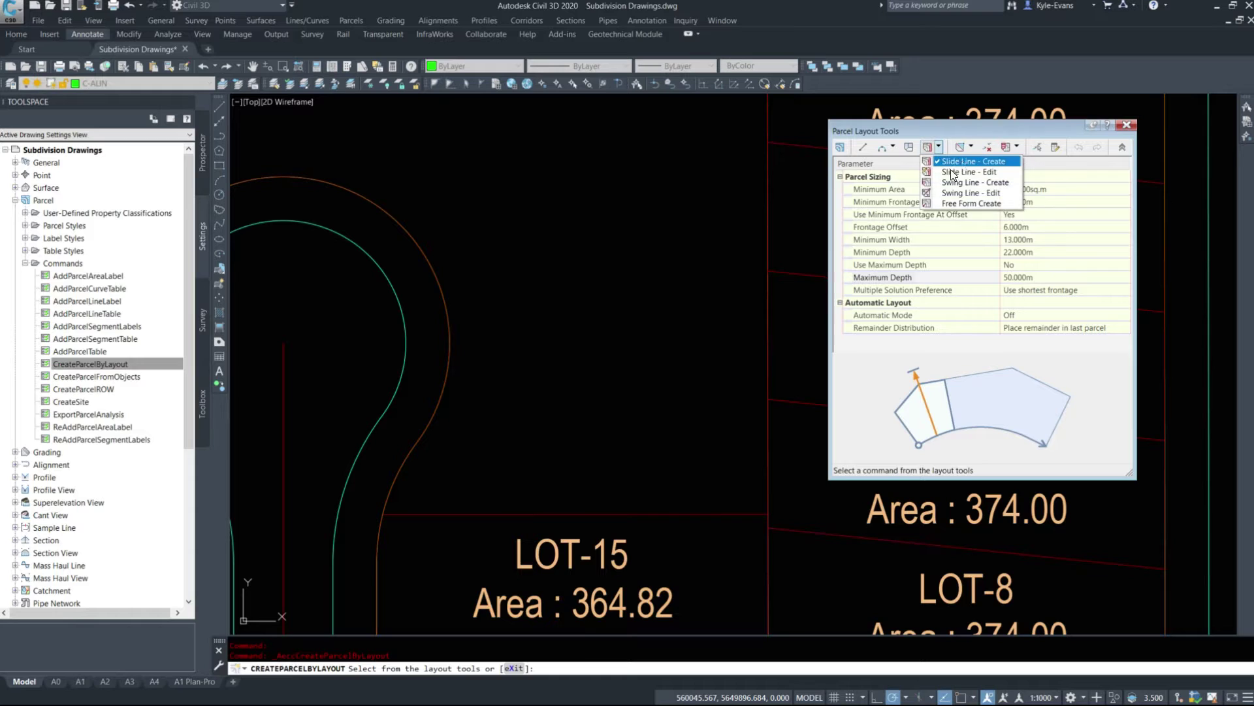
{"action": "left_click", "coordinate": [960, 162]}
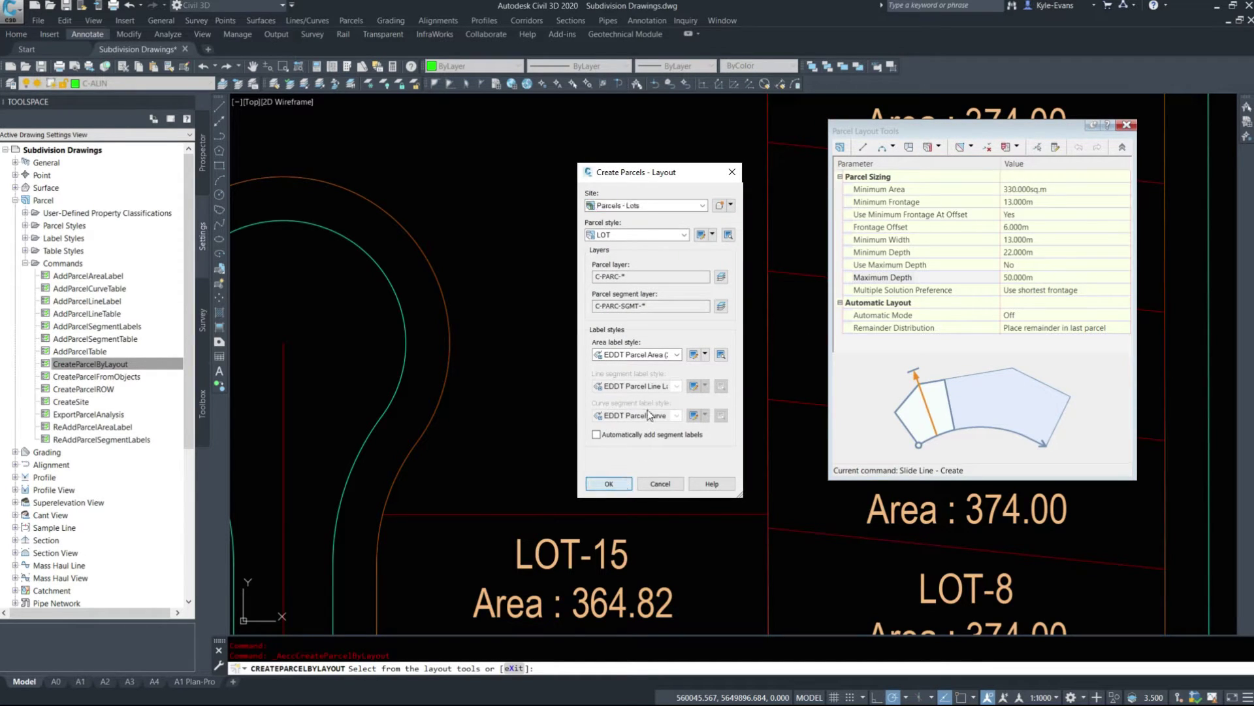
{"action": "left_click", "coordinate": [645, 354]}
{"action": "left_click", "coordinate": [653, 375]}
{"action": "left_click", "coordinate": [609, 483]}
- Choose LOT-1 for subdivision, with its frontage running from LOT-15's northwest corner around the east side of the cul-de-sac bulb
{"action": "scroll", "coordinate": [756, 345], "scroll_direction": "down", "scroll_amount": 2}
{"action": "scroll", "coordinate": [772, 360], "scroll_direction": "down", "scroll_amount": 5}
{"action": "left_click", "coordinate": [772, 360]}
{"action": "scroll", "coordinate": [726, 405], "scroll_direction": "up", "scroll_amount": 8}
{"action": "type", "text": "endp"}
{"action": "key", "text": "Return"}
{"action": "left_click", "coordinate": [537, 194]}
{"action": "left_click", "coordinate": [499, 185]}
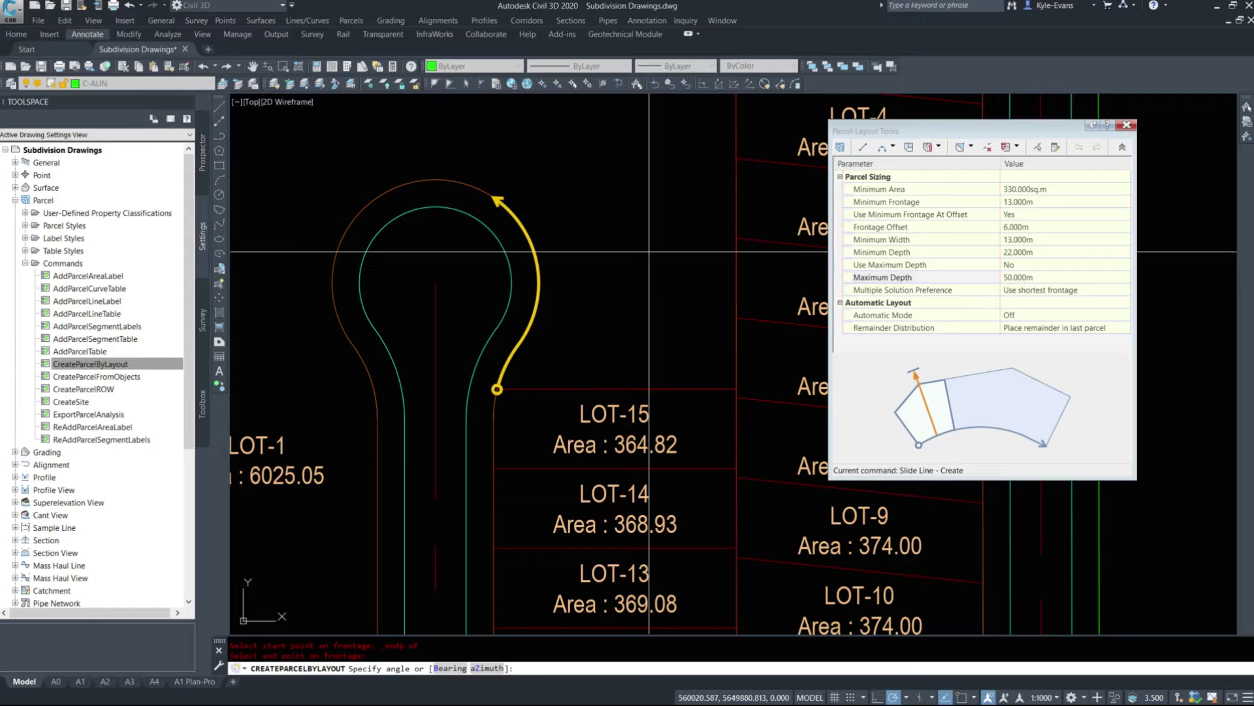
- Set the lot line azimuth to 89d58'02" to match the south boundary
{"action": "type", "text": "z"}
{"action": "key", "text": "Return"}
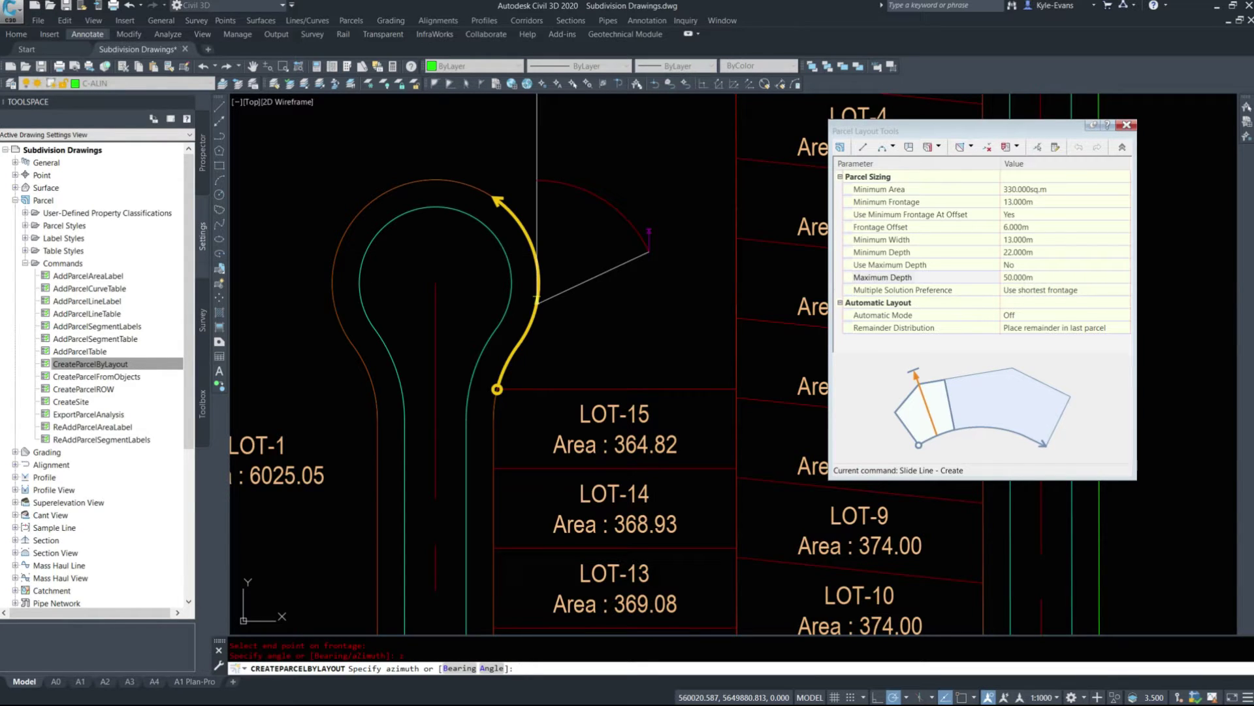
{"action": "type", "text": "9d58'02\""}
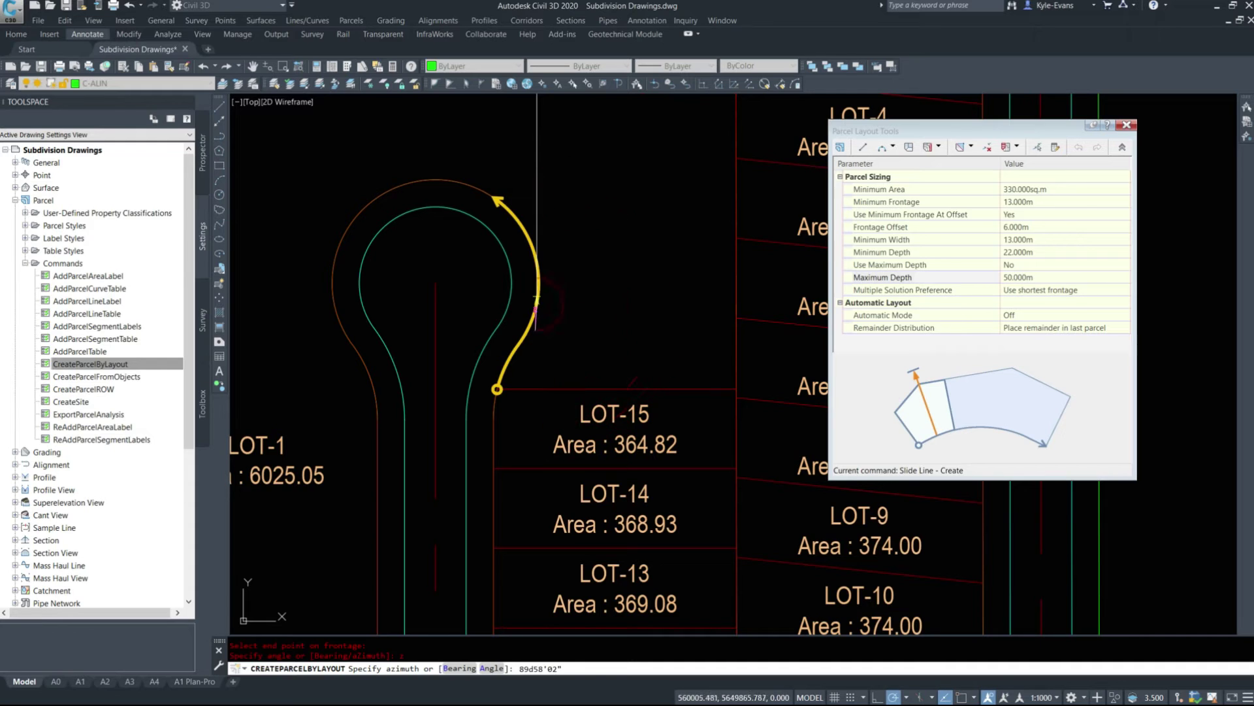
{"action": "scroll", "coordinate": [599, 452], "scroll_direction": "down", "scroll_amount": 2}
{"action": "scroll", "coordinate": [599, 452], "scroll_direction": "down", "scroll_amount": 3}
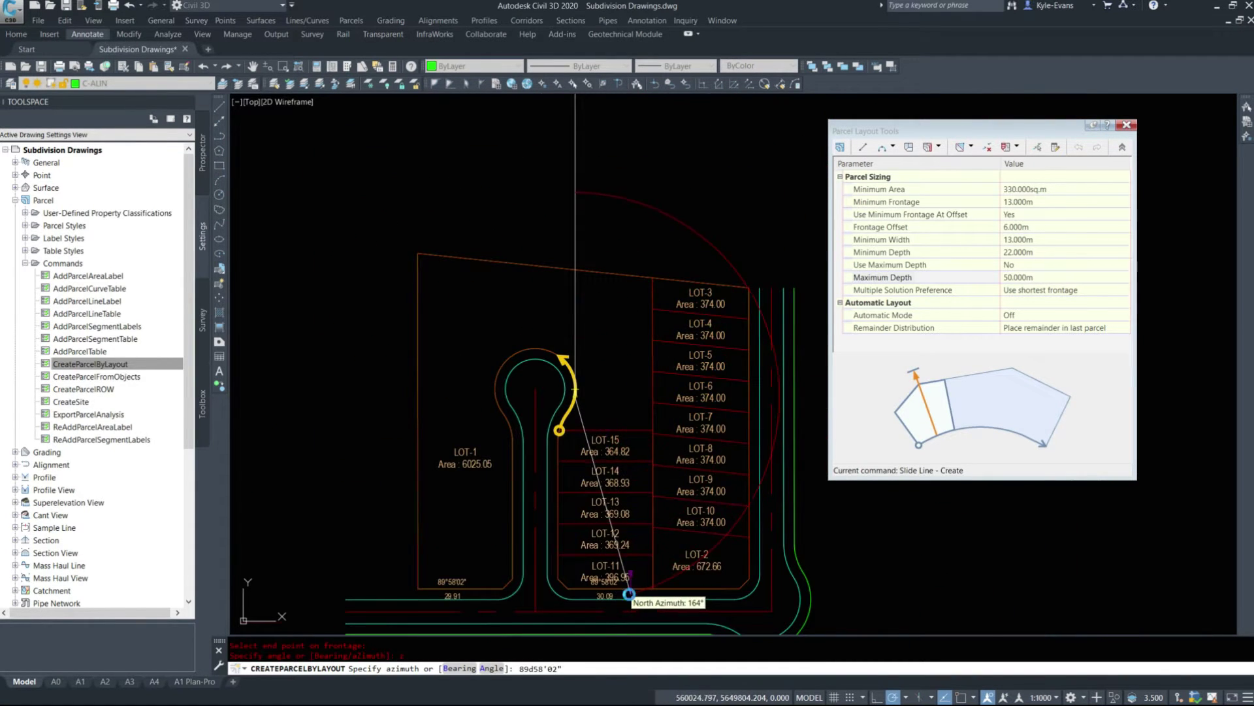
{"action": "scroll", "coordinate": [623, 591], "scroll_direction": "up", "scroll_amount": 3}
{"action": "scroll", "coordinate": [626, 508], "scroll_direction": "down", "scroll_amount": 3}
{"action": "scroll", "coordinate": [621, 500], "scroll_direction": "up", "scroll_amount": 4}
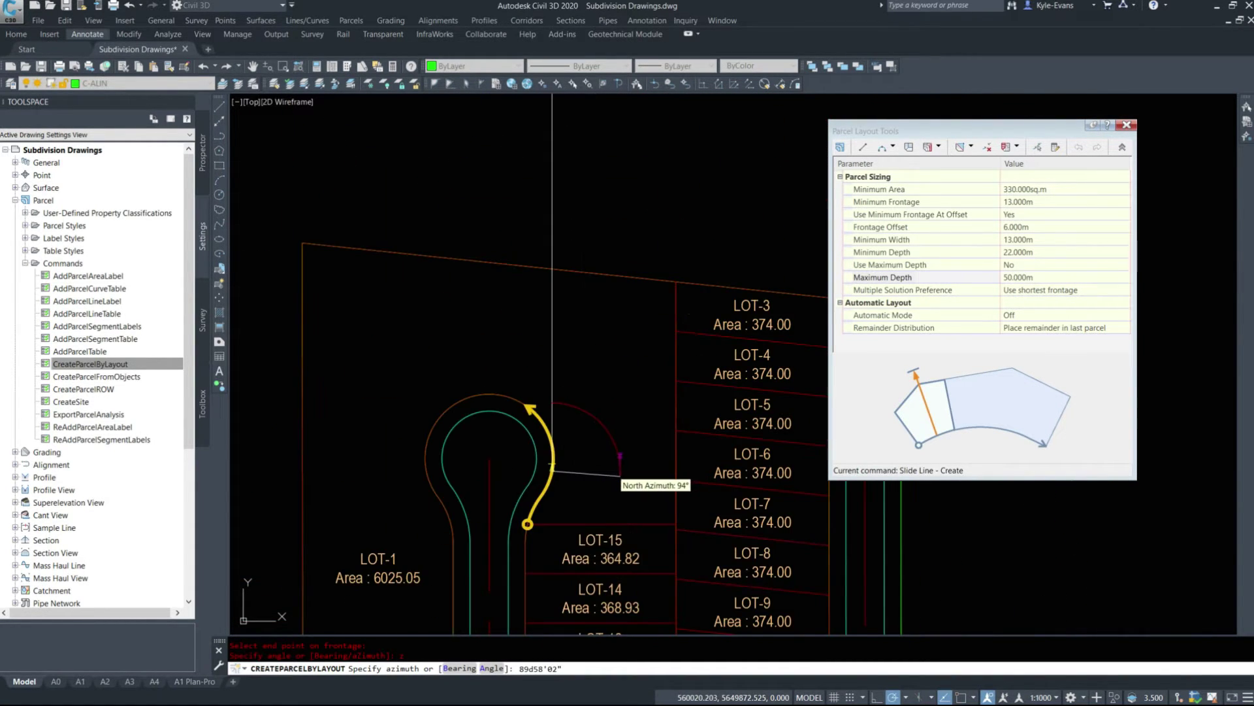
{"action": "key", "text": "Return"}
- Accept the lot north of LOT-15, and end the slide line creation before the next one
{"action": "scroll", "coordinate": [601, 494], "scroll_direction": "up", "scroll_amount": 2}
{"action": "key", "text": "Return"}
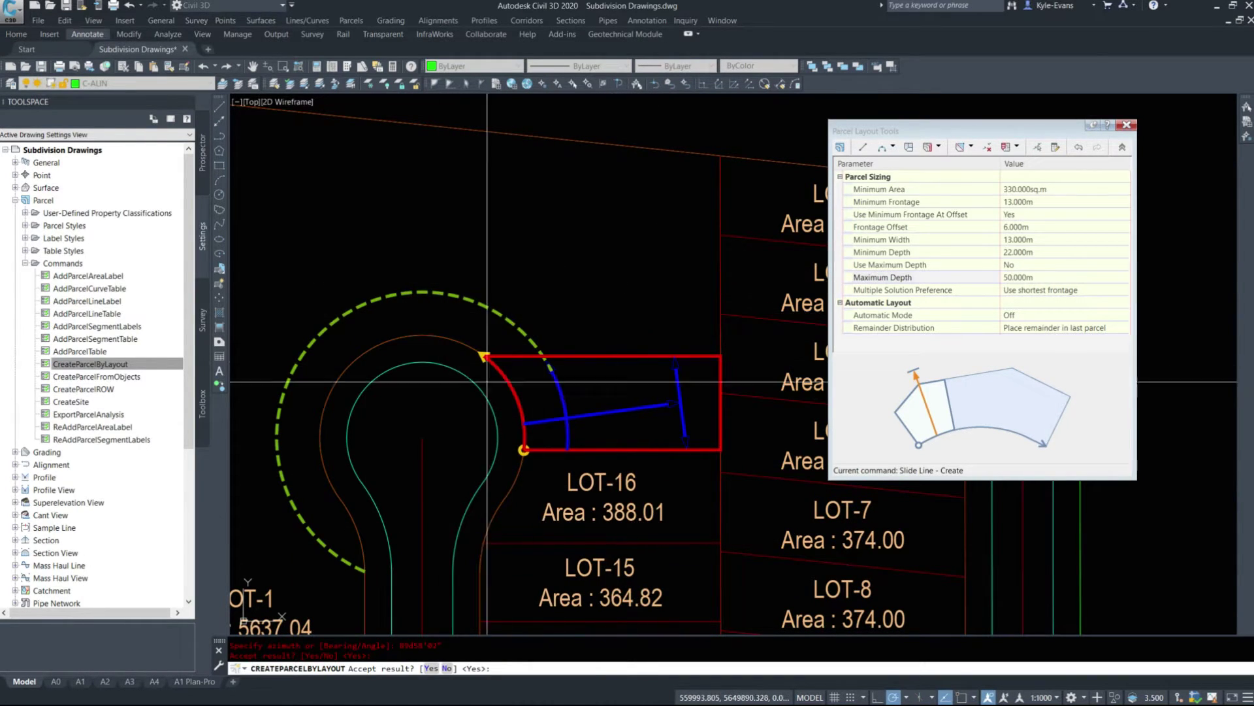
{"action": "scroll", "coordinate": [656, 335], "scroll_direction": "down", "scroll_amount": 4}
{"action": "key", "text": "Escape"}
{"action": "scroll", "coordinate": [635, 341], "scroll_direction": "up", "scroll_amount": 4}
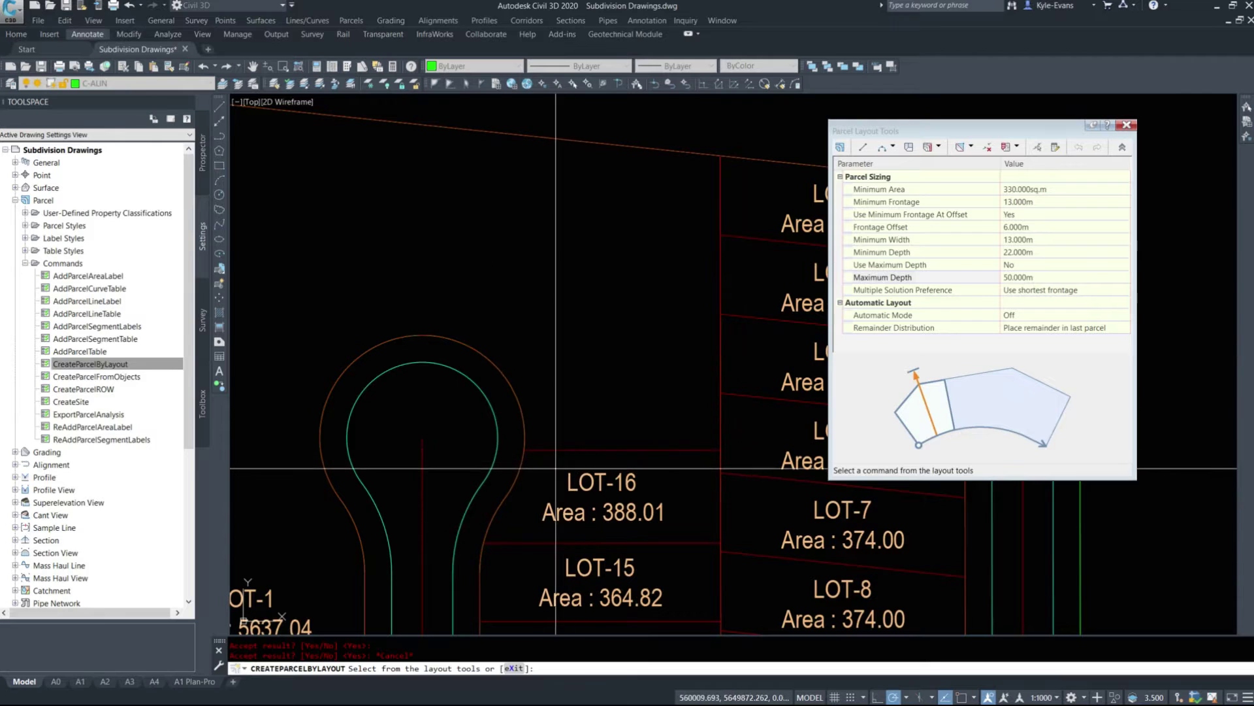
- Set the minimum frontage and minimum width to 12 m for the lots west of the road
{"action": "scroll", "coordinate": [980, 98], "scroll_direction": "down", "scroll_amount": 2}
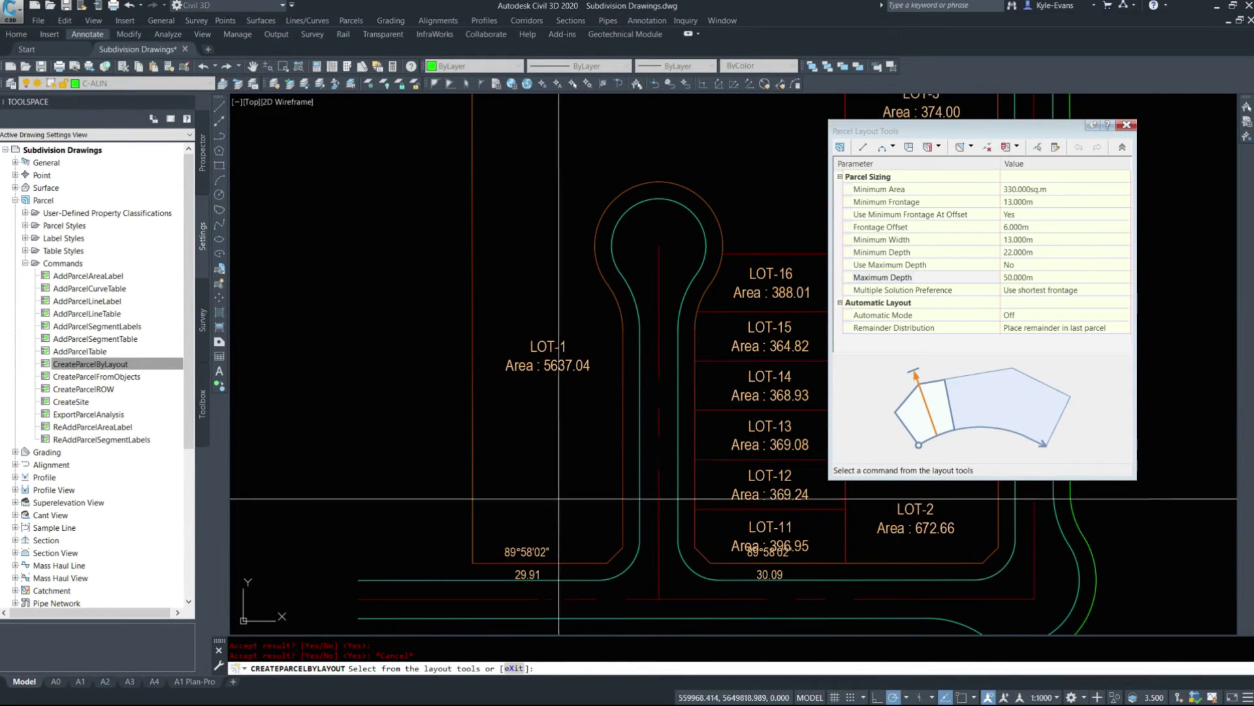
{"action": "left_click", "coordinate": [972, 148]}
{"action": "left_click", "coordinate": [939, 148]}
{"action": "left_click", "coordinate": [1043, 206]}
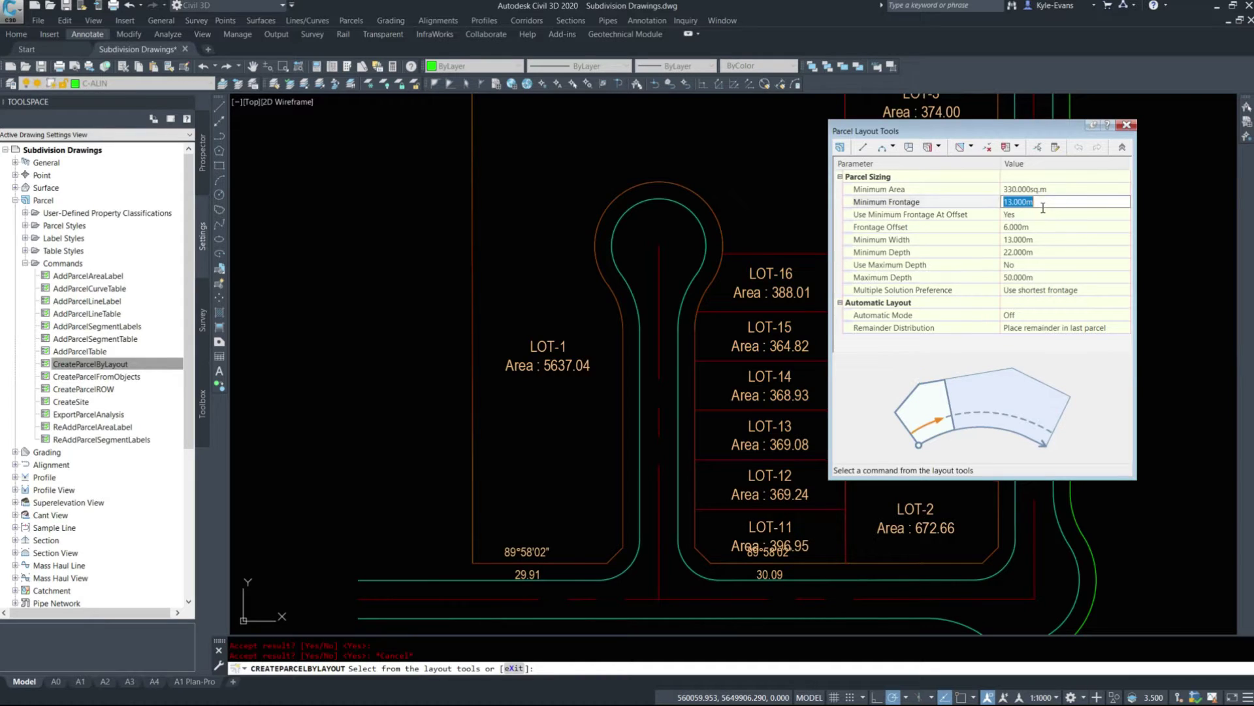
{"action": "type", "text": "12"}
{"action": "left_click", "coordinate": [1037, 244]}
{"action": "type", "text": "12"}
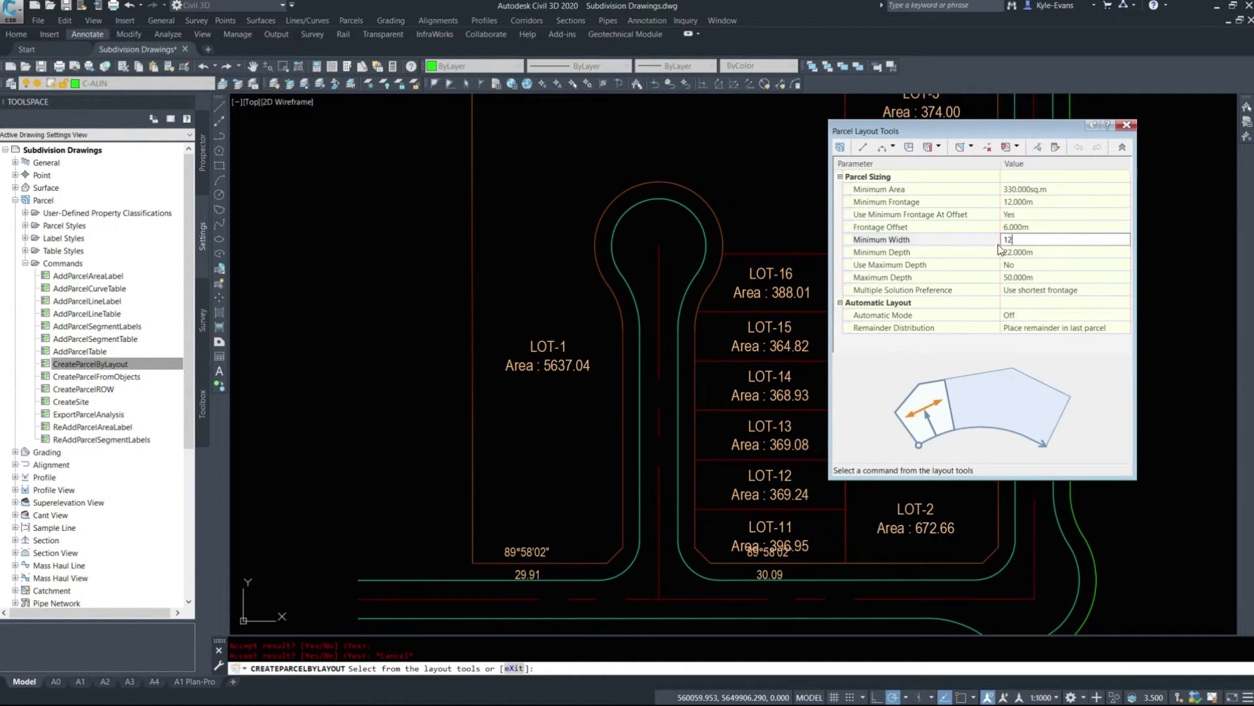
{"action": "key", "text": "Return"}
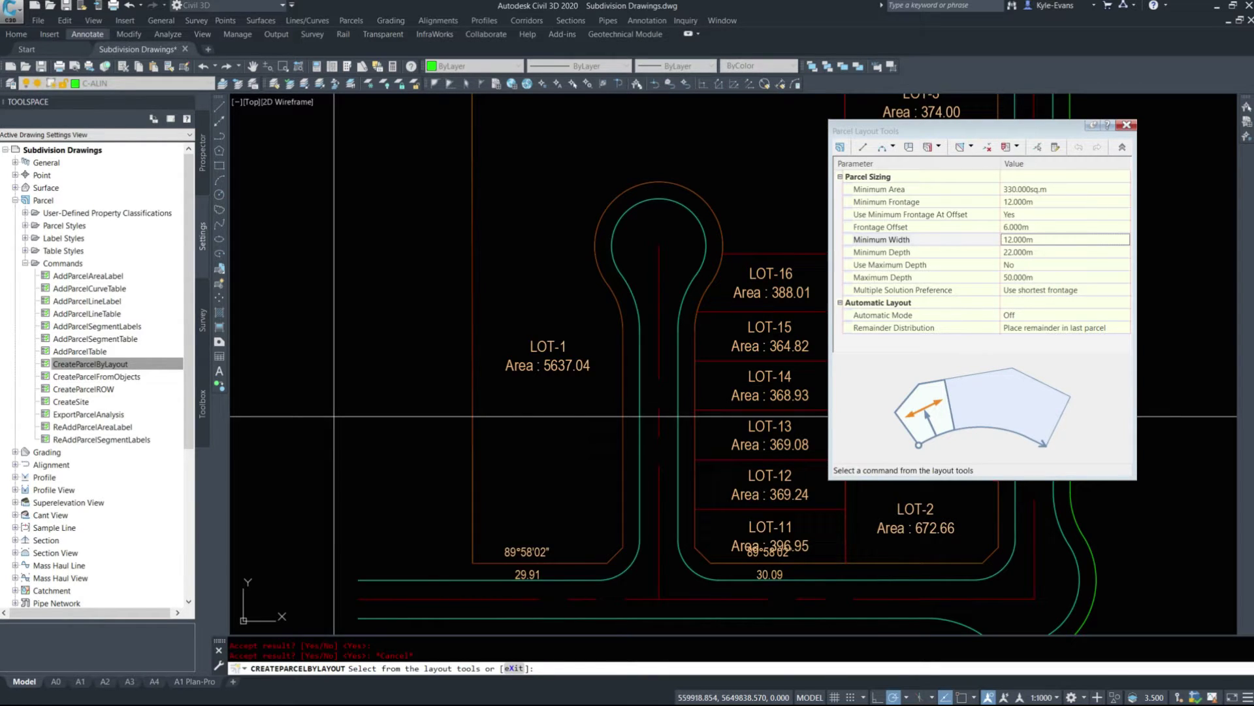
- Subdivide LOT-1 by slide line along the road's west frontage, from the corner cut's south end around the bulb, and accept the first lot
{"action": "left_click", "coordinate": [939, 147]}
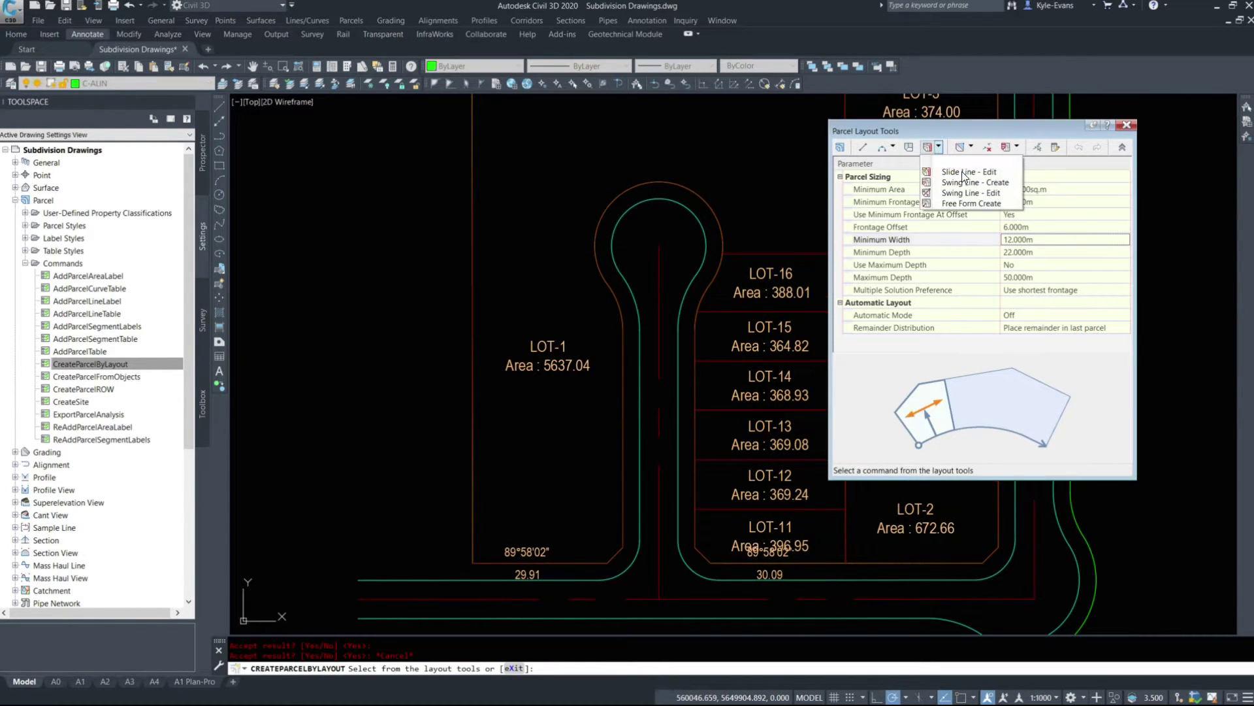
{"action": "left_click", "coordinate": [966, 162]}
{"action": "left_click", "coordinate": [591, 439]}
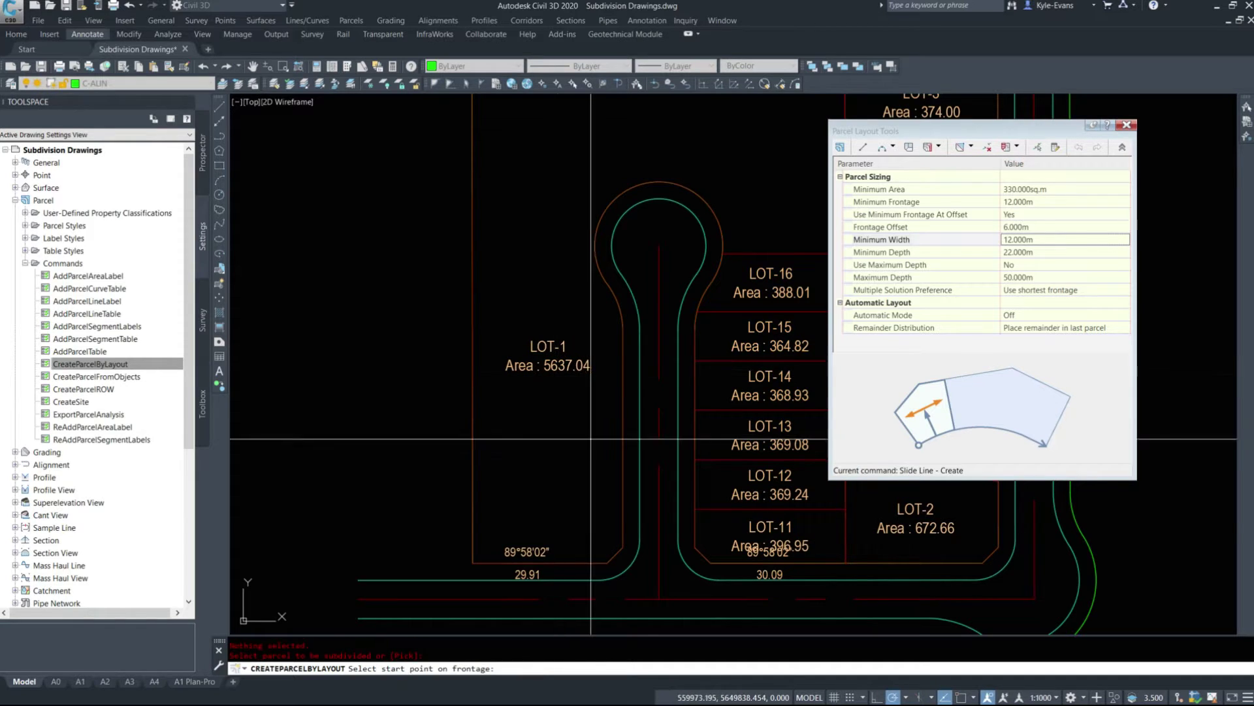
{"action": "right_click", "coordinate": [609, 560], "text": "shift"}
{"action": "left_click", "coordinate": [637, 383]}
{"action": "left_click", "coordinate": [608, 561]}
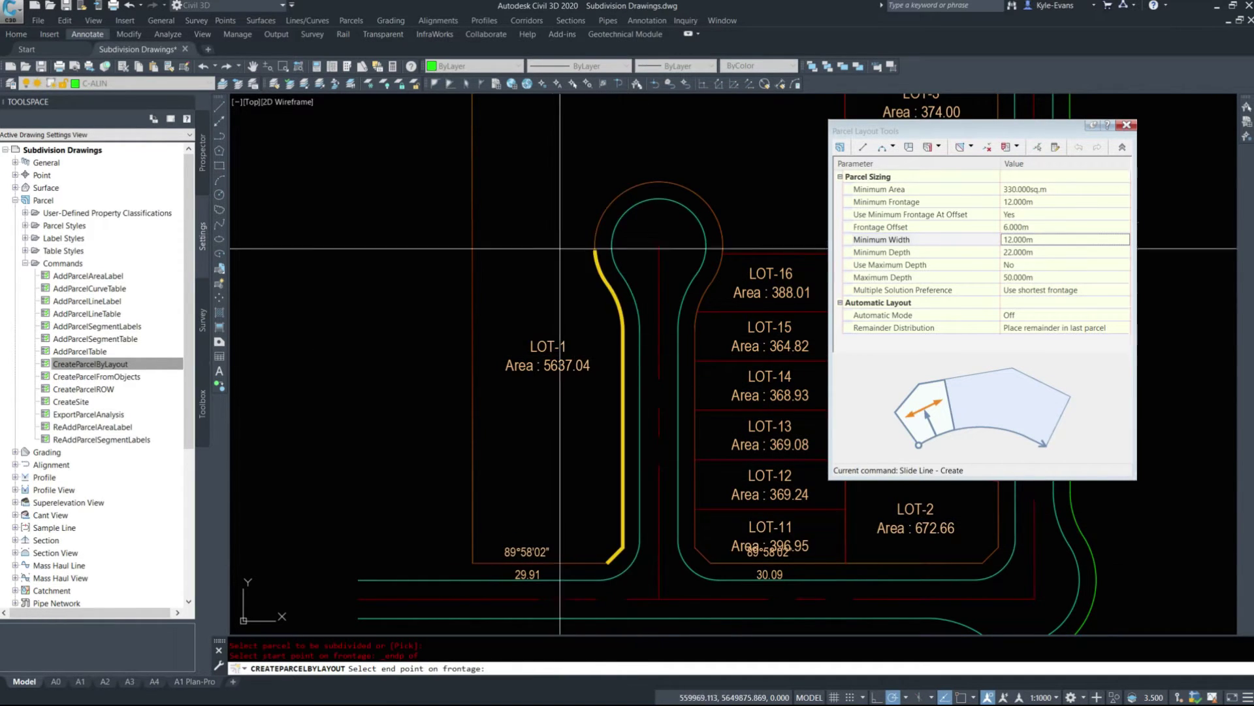
{"action": "left_click", "coordinate": [645, 175]}
{"action": "key", "text": "Return"}
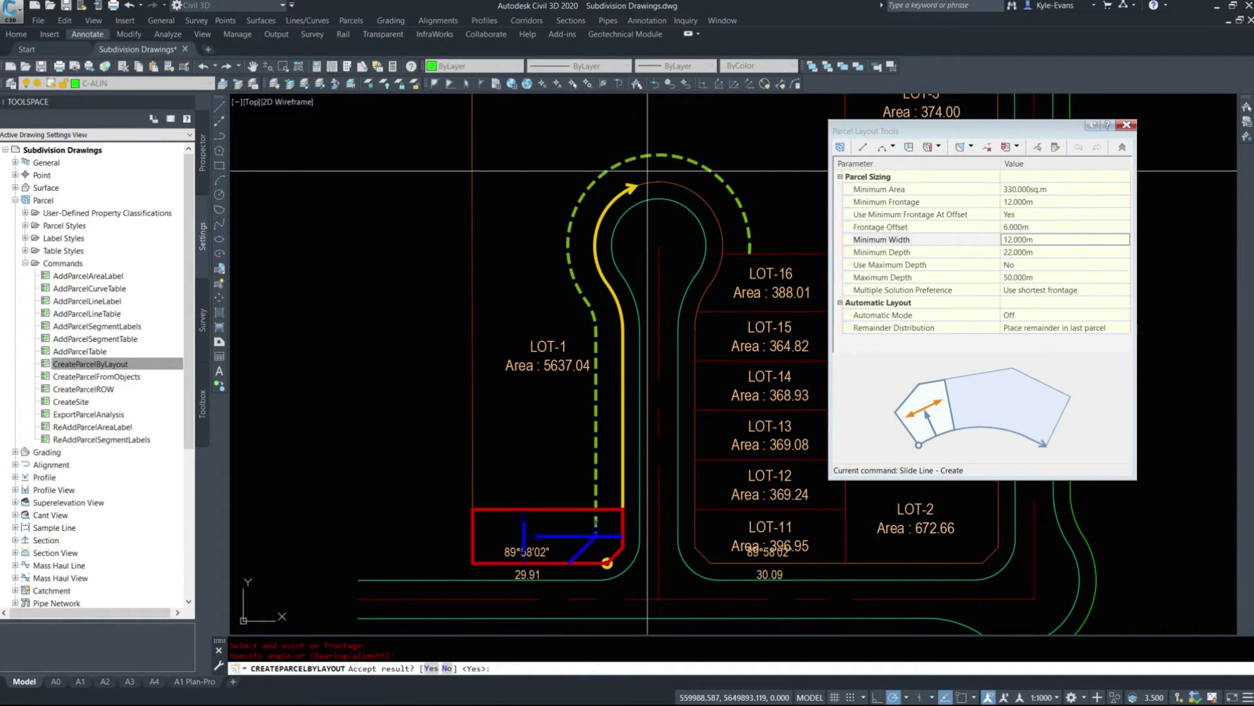
{"action": "key", "text": "Return"}
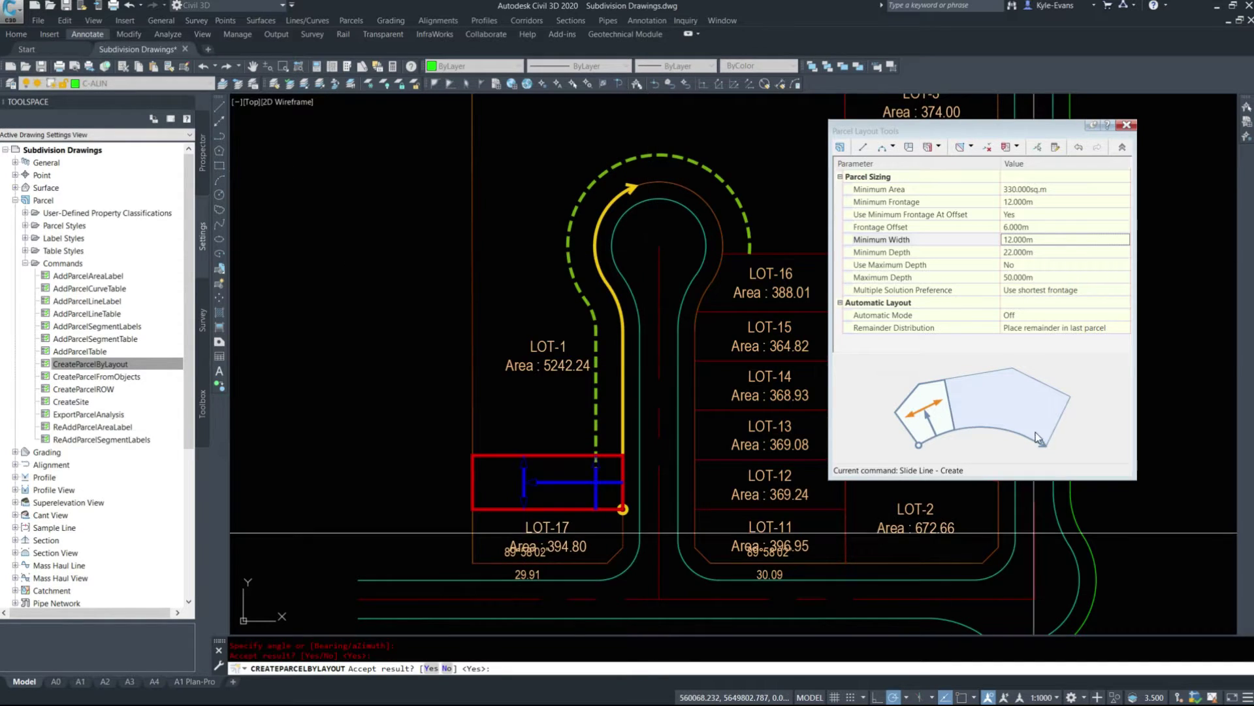
- Set the minimum frontage and minimum width to 11 m, and accept the next three lots north of LOT-17
{"action": "left_click", "coordinate": [1051, 202]}
{"action": "type", "text": "11"}
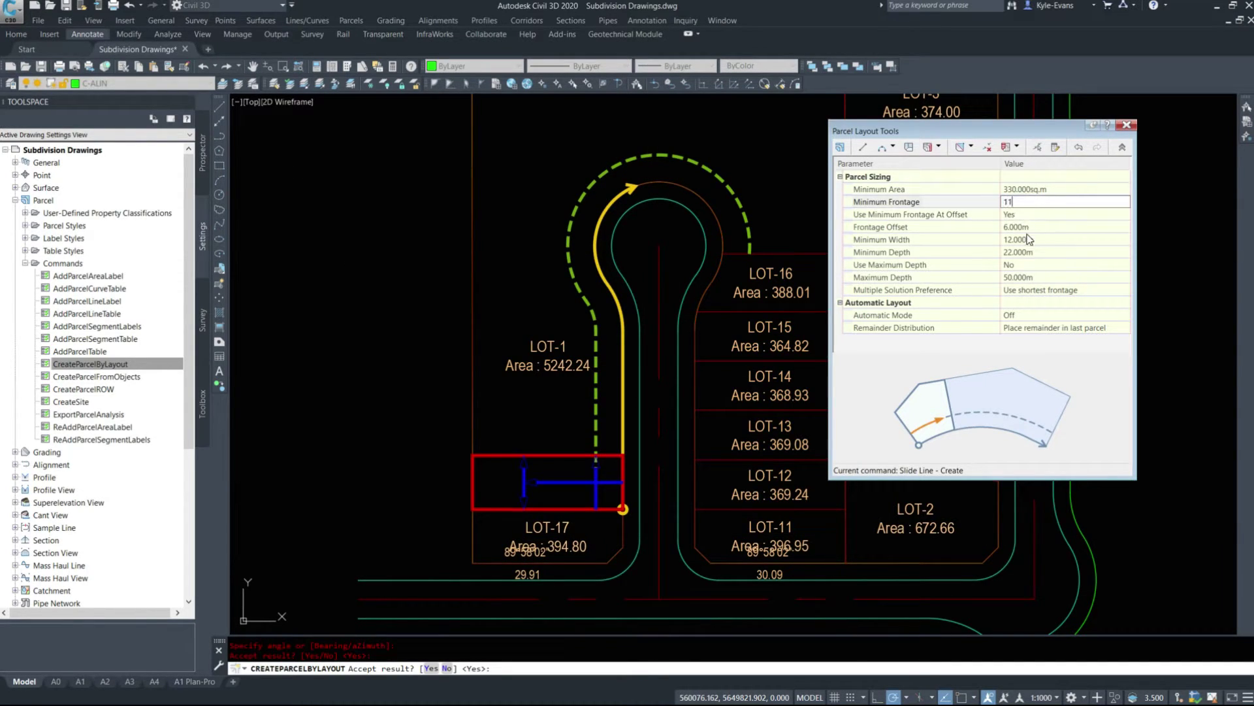
{"action": "left_click", "coordinate": [1030, 239]}
{"action": "type", "text": "11"}
{"action": "key", "text": "Return"}
{"action": "key", "text": "Return"}
{"action": "key", "text": "Return"}
{"action": "key", "text": "Return"}
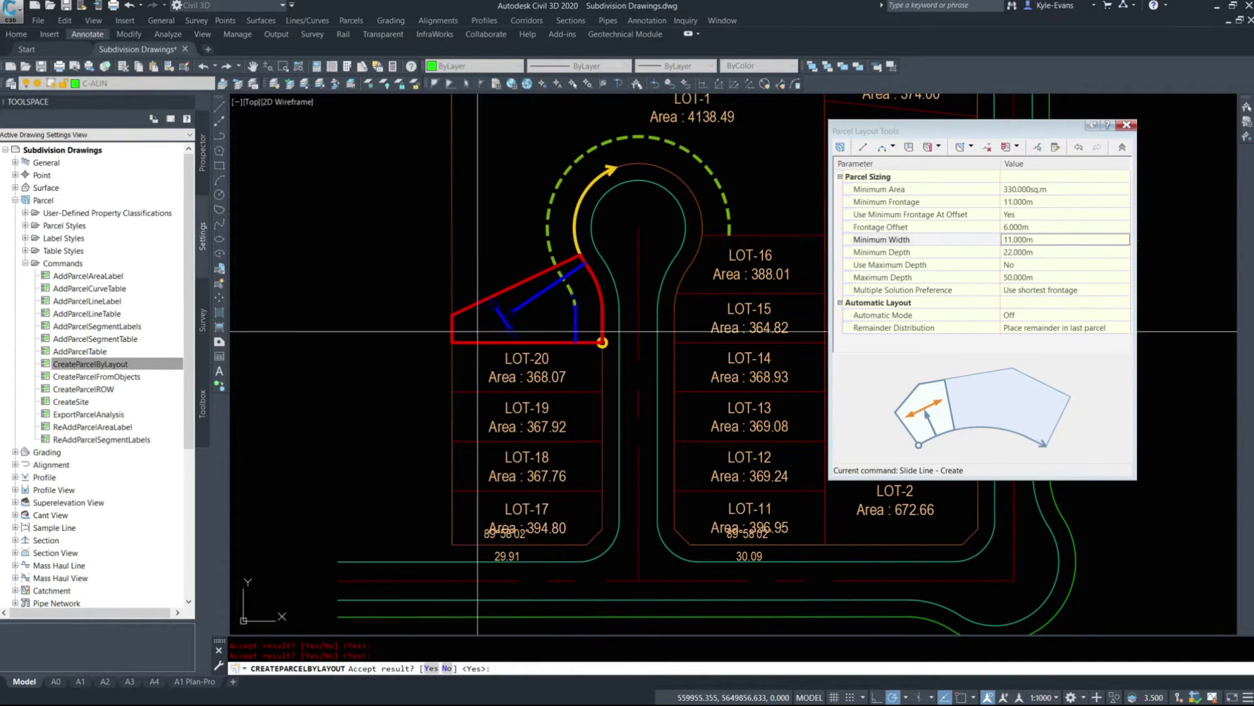
- Reject the skewed lot proposed north of LOT-20 and try a lot line angle of 89d58'02"
{"action": "left_click", "coordinate": [448, 668]}
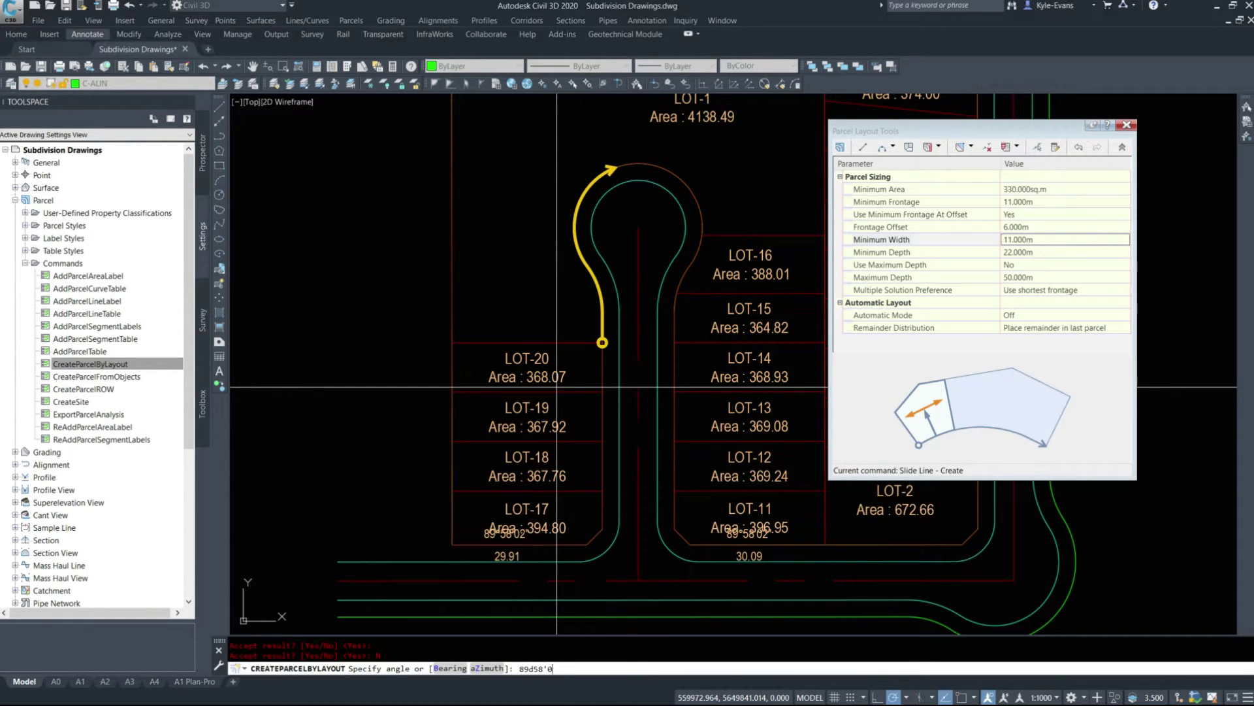
{"action": "type", "text": "89d58'02\""}
{"action": "key", "text": "Return"}
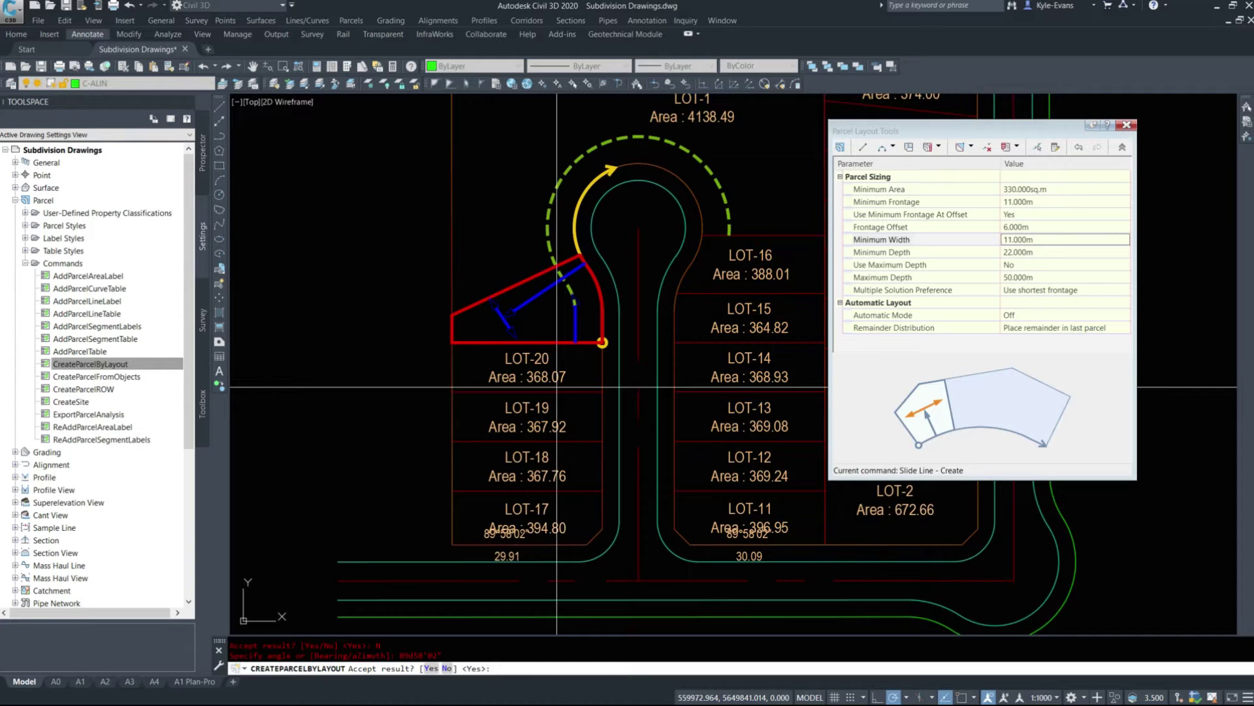
- Reject the lot proposed north of LOT-20, try an azimuth of -89d58'02" for its lot line, and exit the parcel layout
{"action": "type", "text": "n"}
{"action": "key", "text": "Return"}
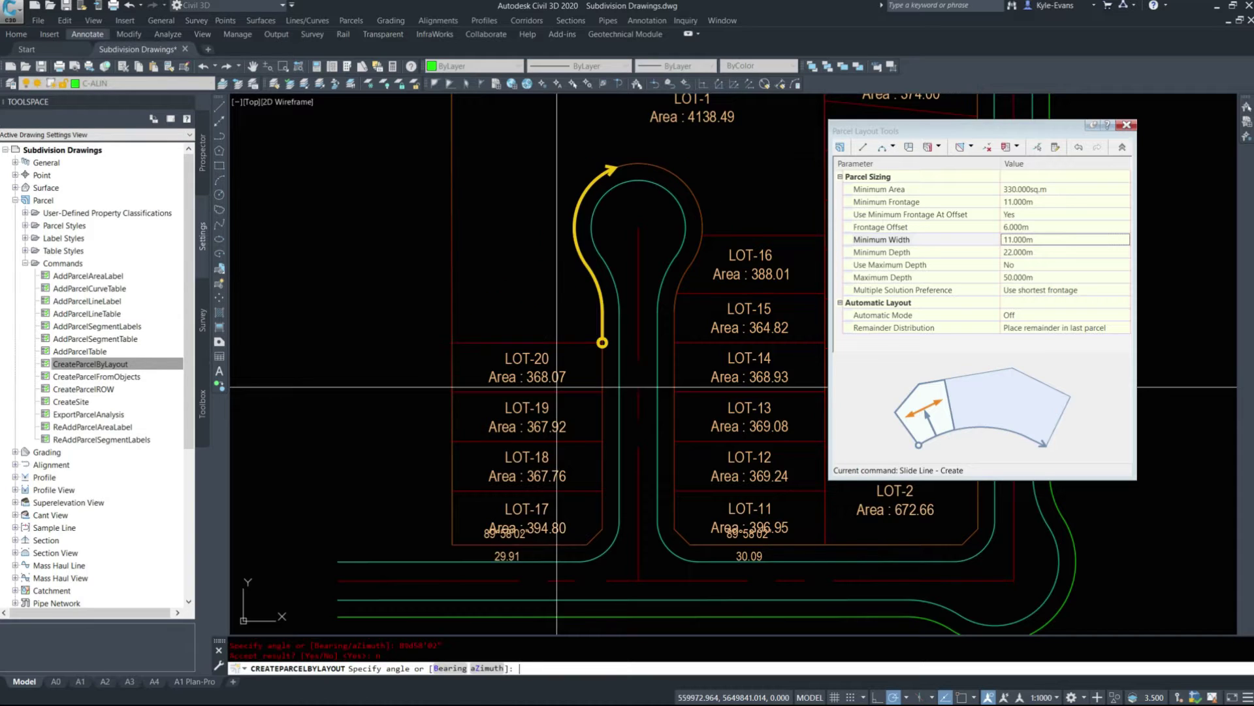
{"action": "type", "text": "z"}
{"action": "key", "text": "Return"}
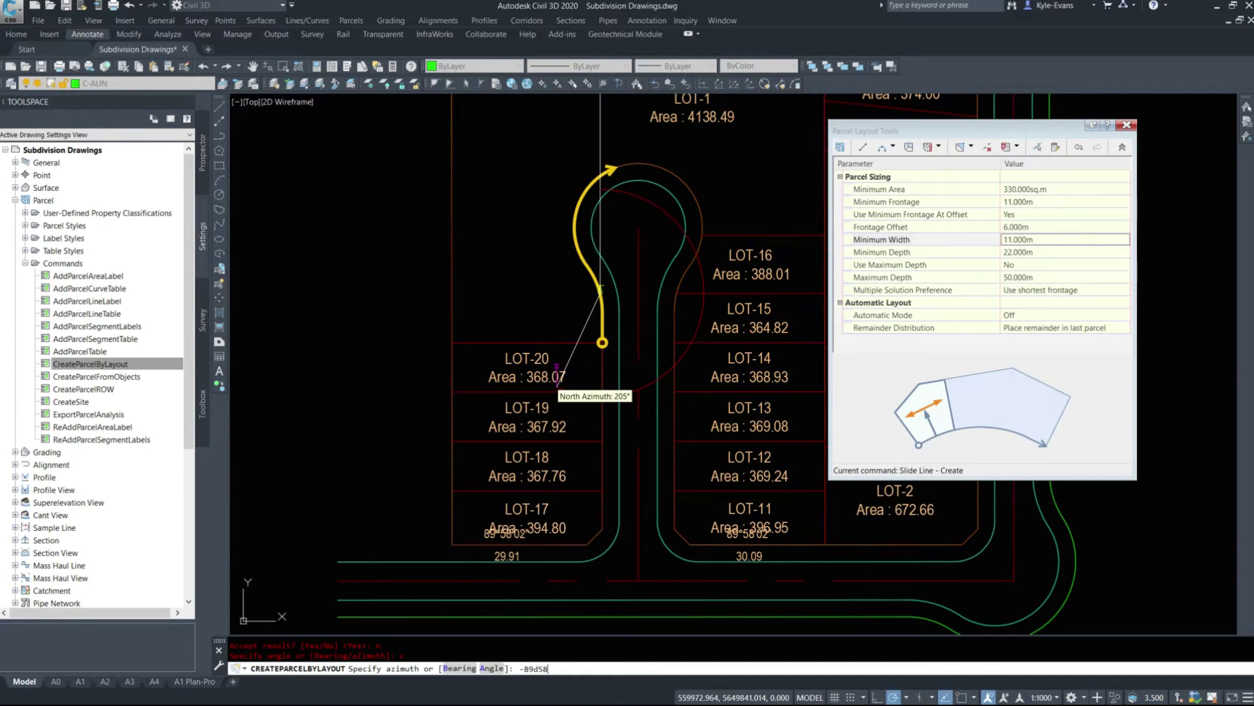
{"action": "type", "text": "-89d58'02\""}
{"action": "key", "text": "Return"}
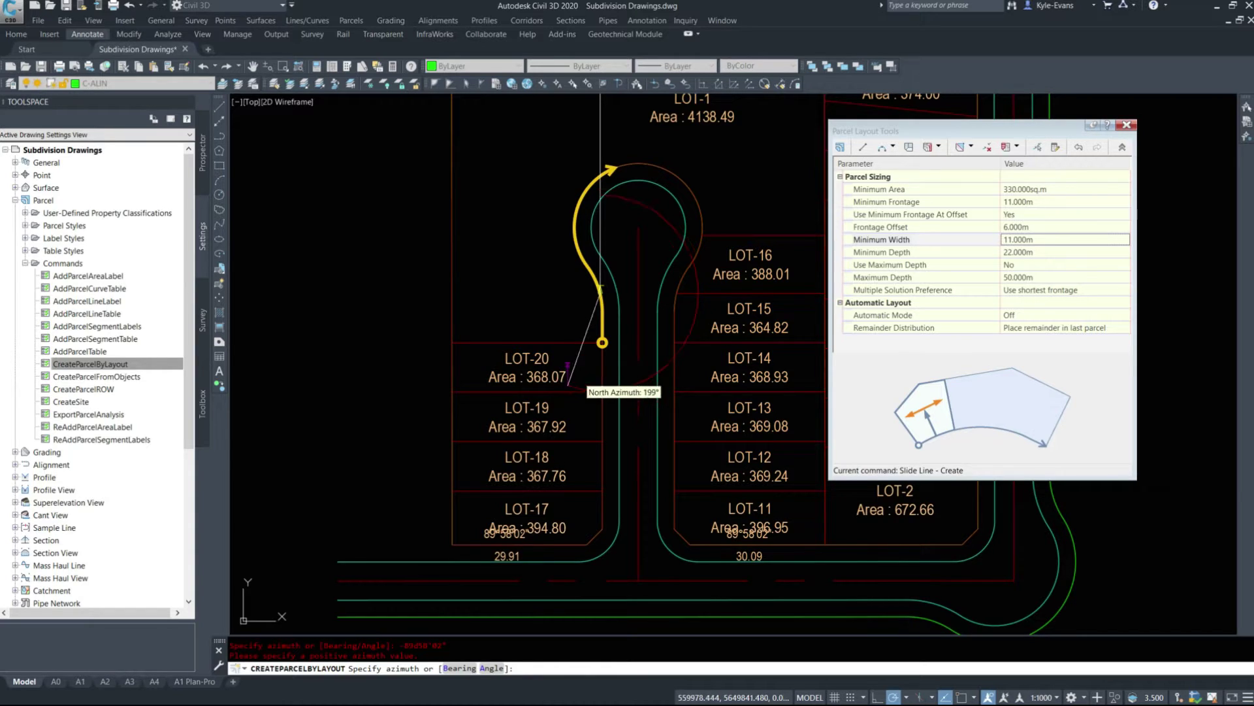
{"action": "key", "text": "Escape"}
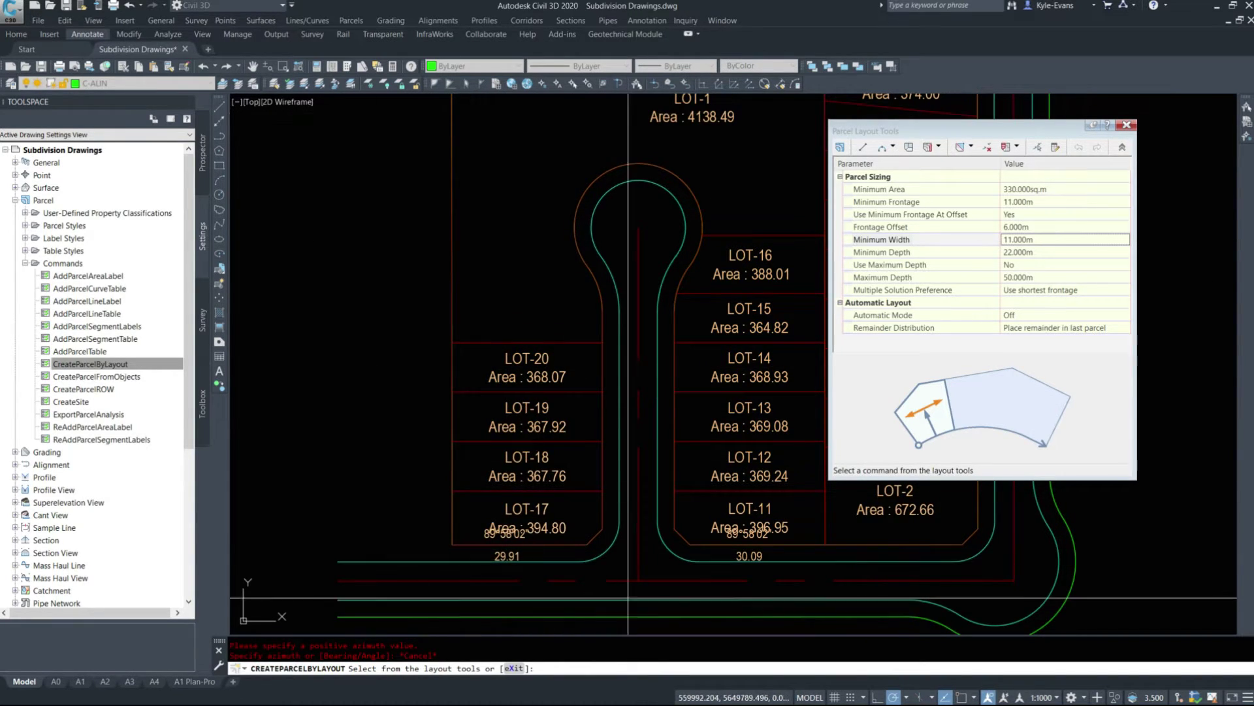
{"action": "scroll", "coordinate": [537, 332], "scroll_direction": "down", "scroll_amount": 2}
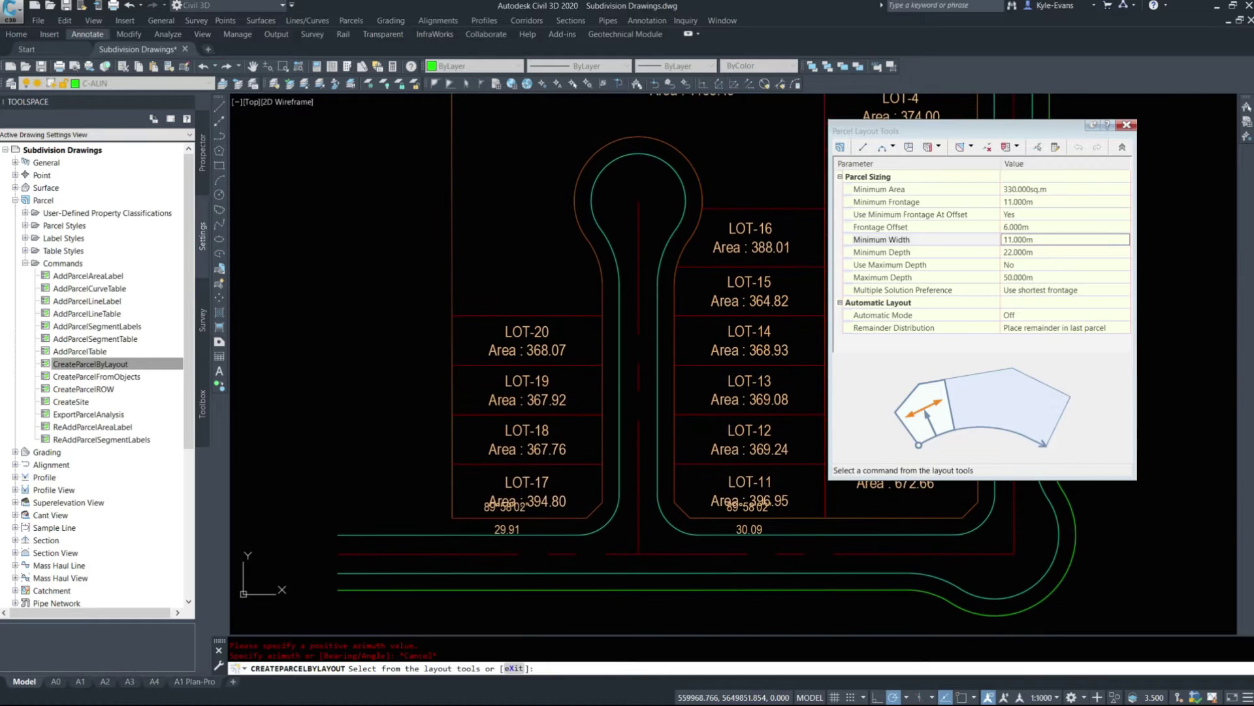
{"action": "key", "text": "Escape"}
{"action": "scroll", "coordinate": [515, 449], "scroll_direction": "up", "scroll_amount": 2}
{"action": "key", "text": "Escape"}
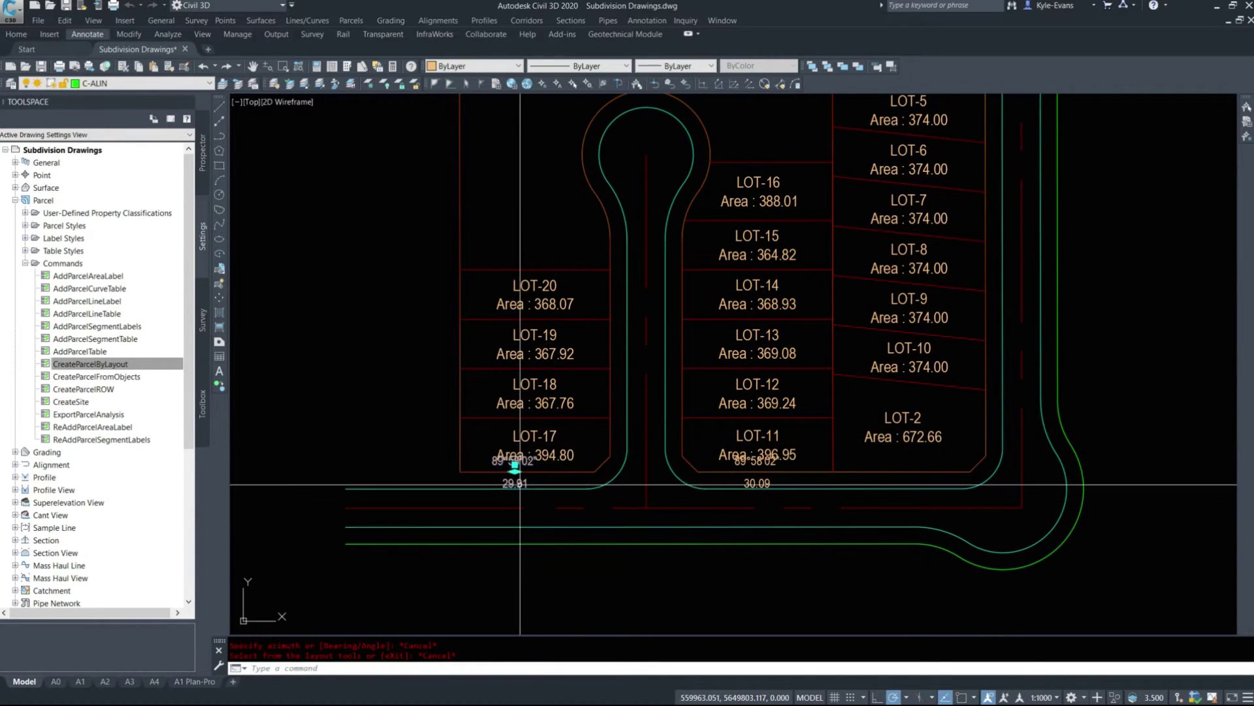
- Reverse the bearing in the segment label on LOT-17's south line with LABELREVERSEBEARING
{"action": "scroll", "coordinate": [515, 448], "scroll_direction": "up", "scroll_amount": 5}
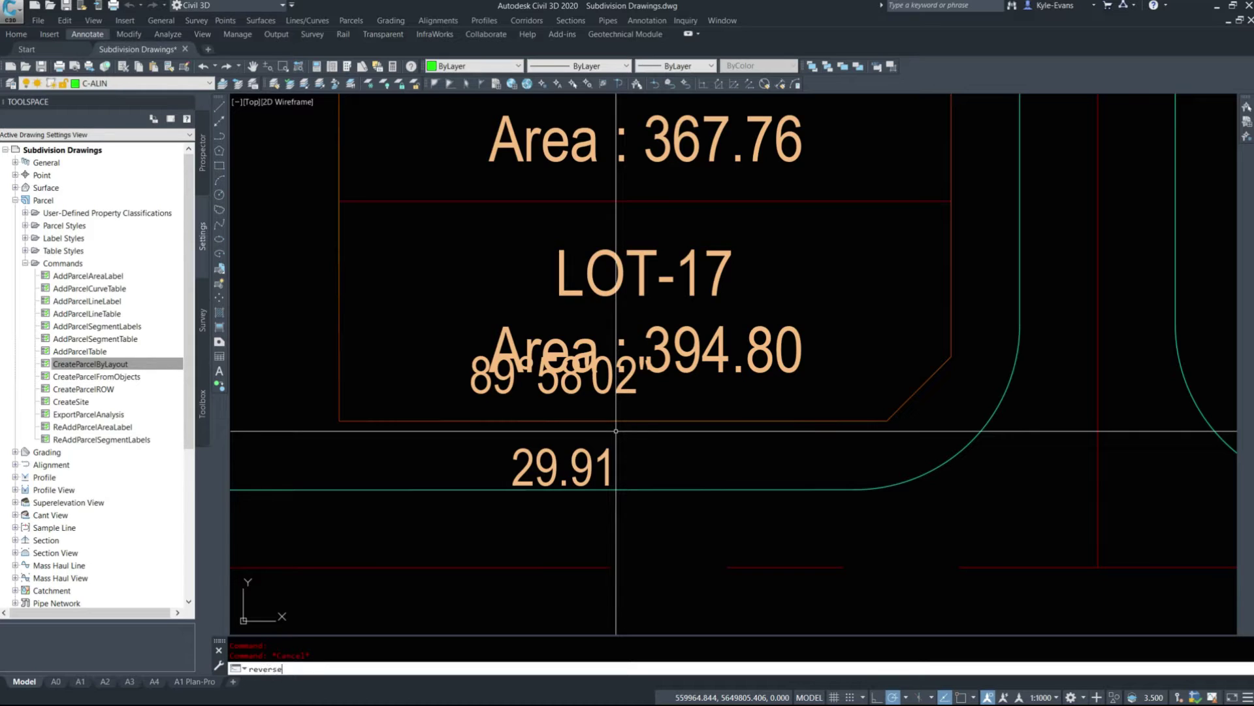
{"action": "type", "text": "ng"}
{"action": "key", "text": "Return"}
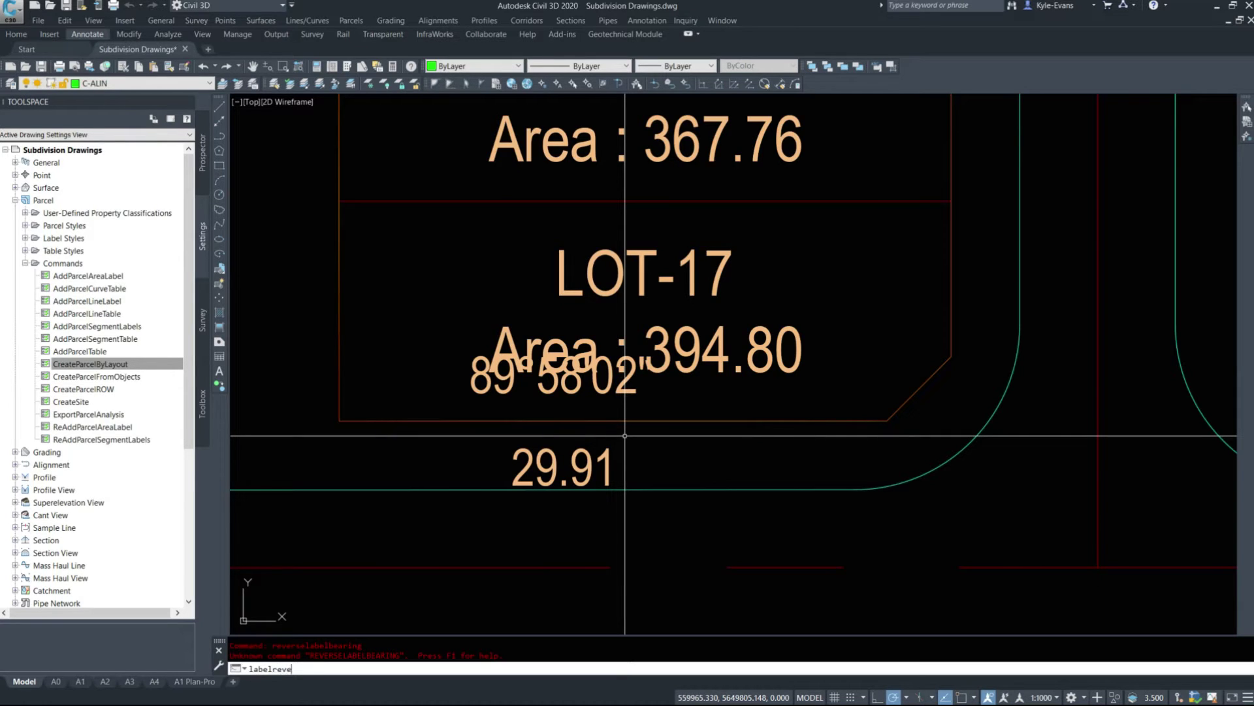
{"action": "type", "text": "bearing"}
{"action": "key", "text": "Return"}
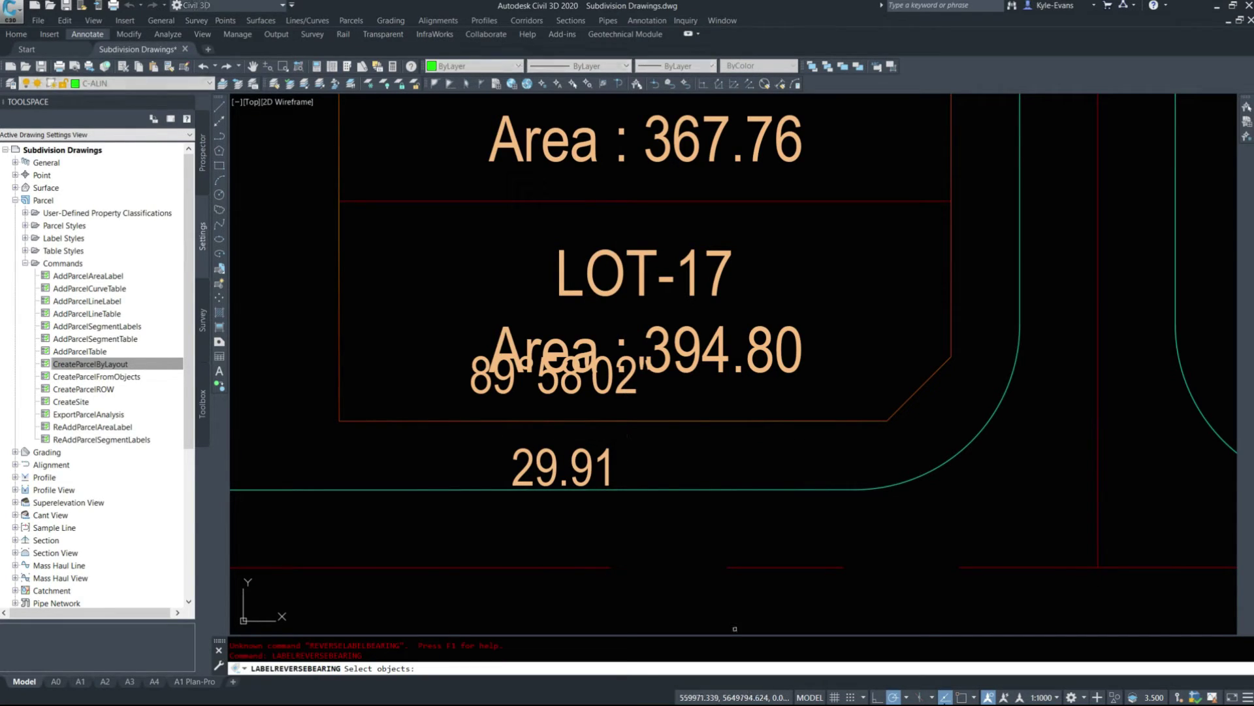
{"action": "left_click", "coordinate": [575, 448]}
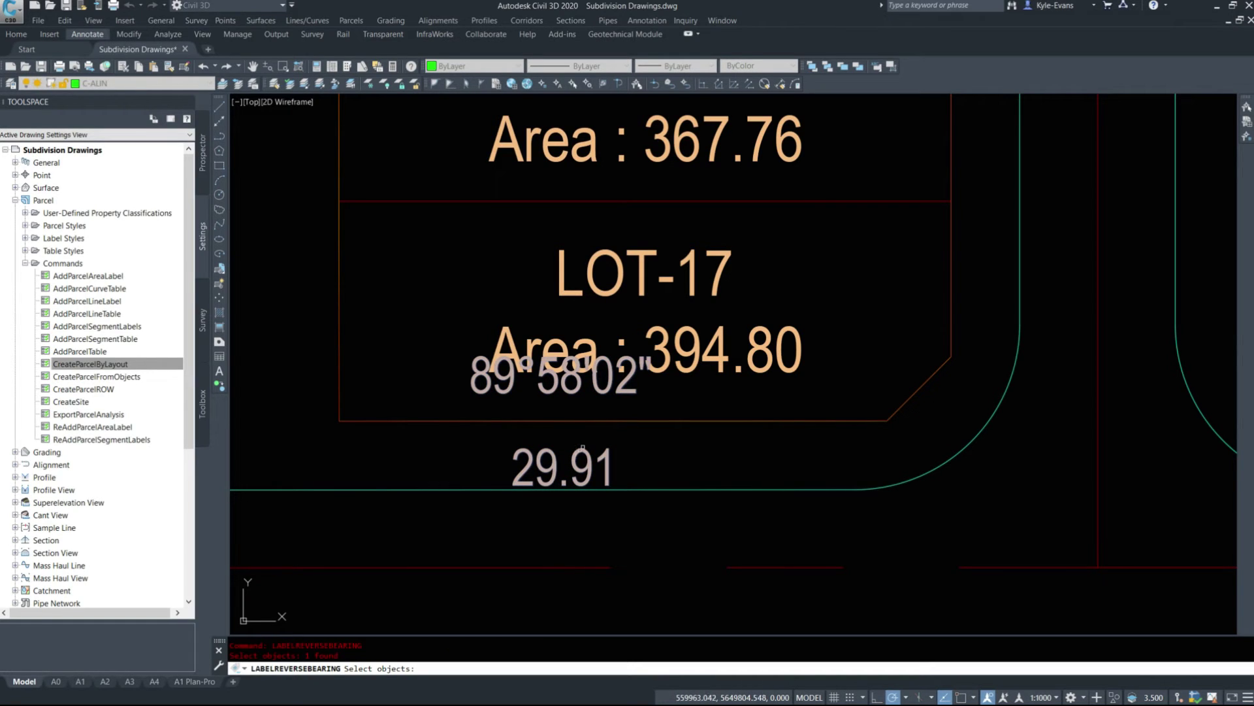
{"action": "key", "text": "Return"}
- Move the bearing and distance label off LOT-17's south line to a clear spot southwest of it
{"action": "left_click", "coordinate": [560, 416]}
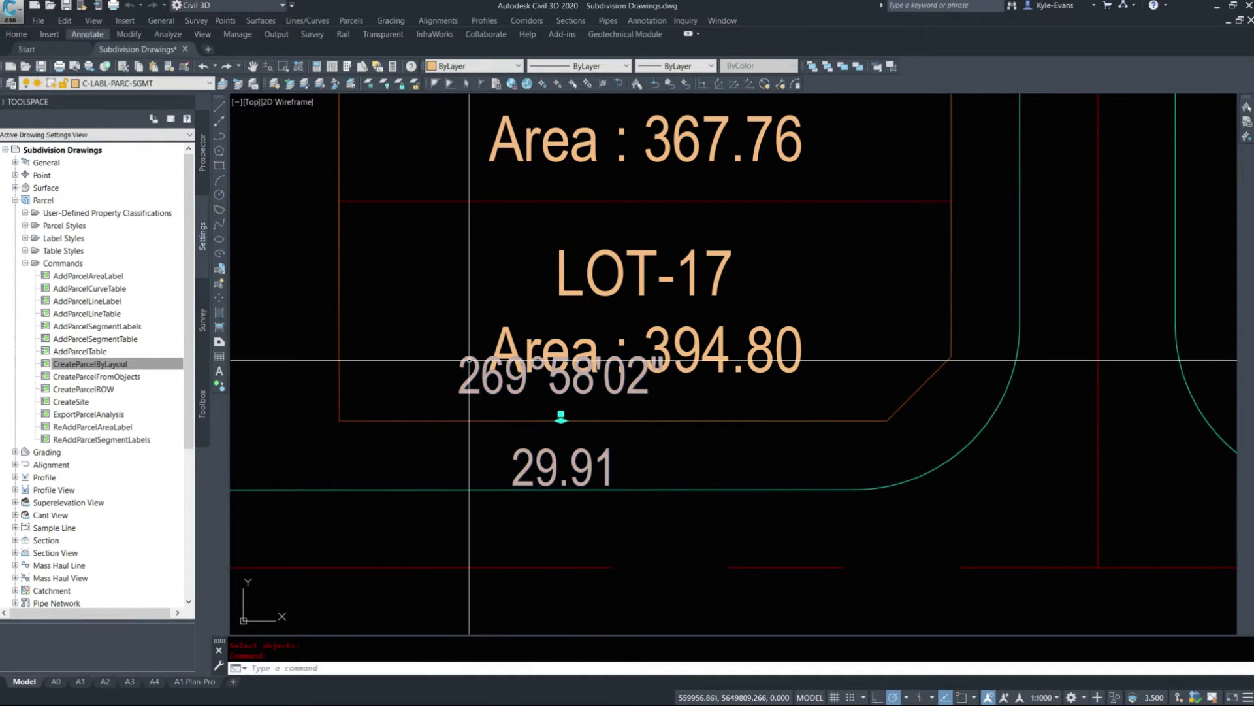
{"action": "left_click", "coordinate": [561, 415]}
{"action": "scroll", "coordinate": [560, 418], "scroll_direction": "down", "scroll_amount": 7}
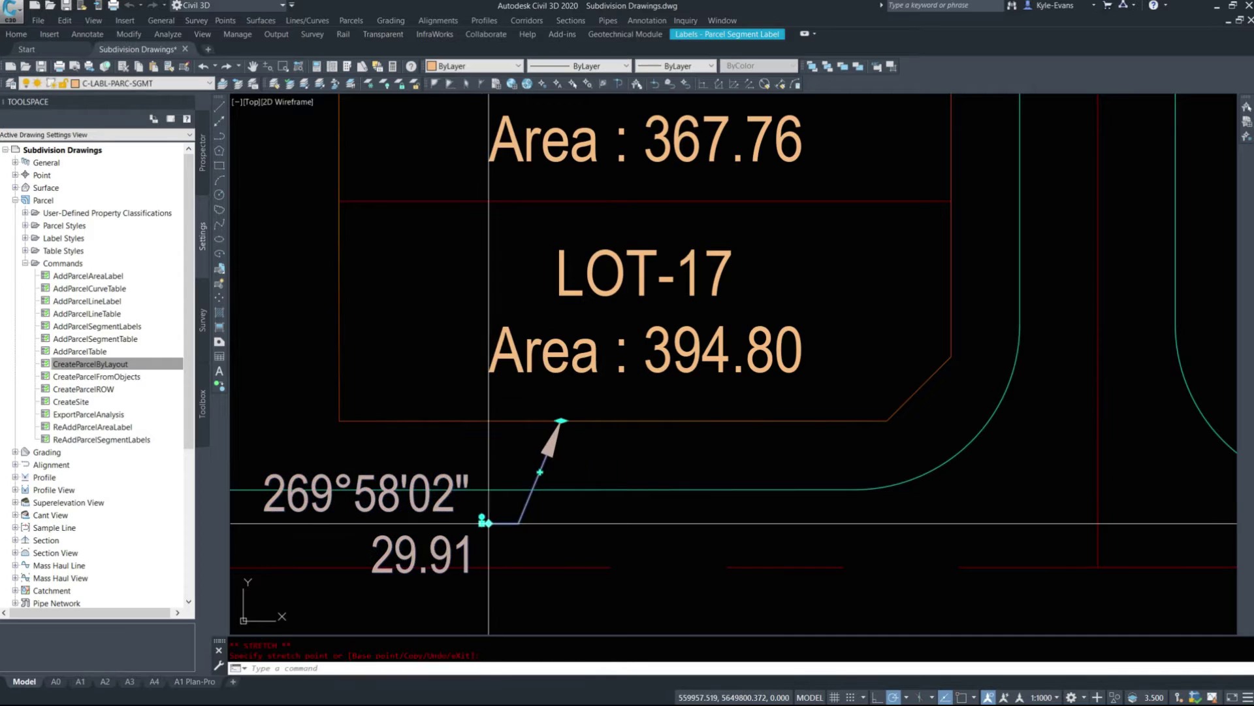
{"action": "key", "text": "Escape"}
{"action": "middle_click_drag", "start_coordinate": [547, 447], "coordinate": [592, 518]}
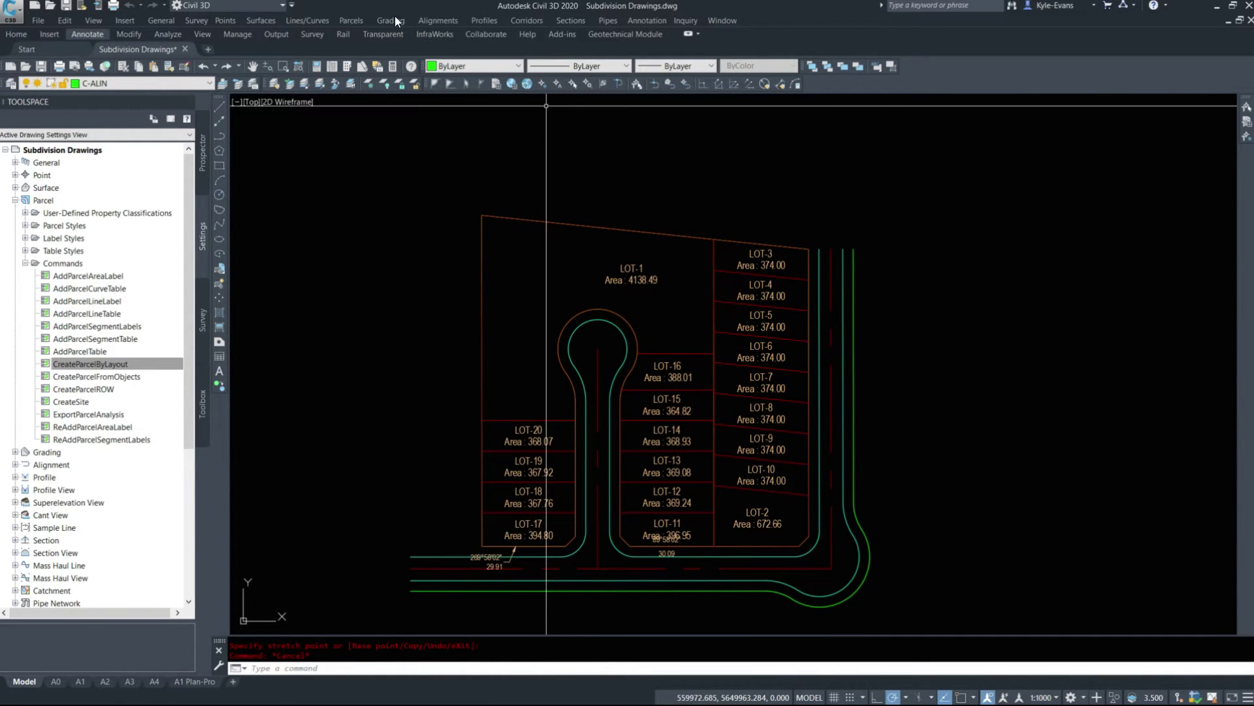
- Restart parcel creation by layout with Slide Line - Create, using site Parcels - Lots, parcel style LOT and the EDDT Parcel Area label style
{"action": "left_click", "coordinate": [339, 21]}
{"action": "left_click", "coordinate": [375, 33]}
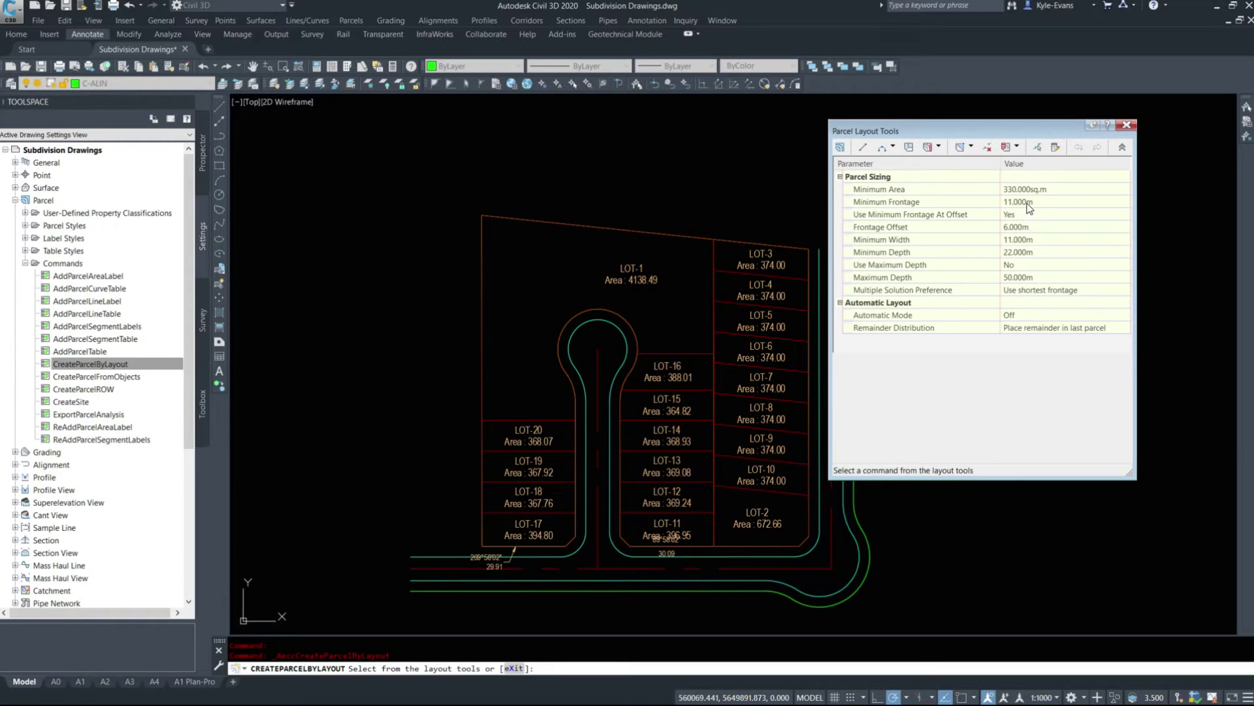
{"action": "left_click", "coordinate": [971, 147]}
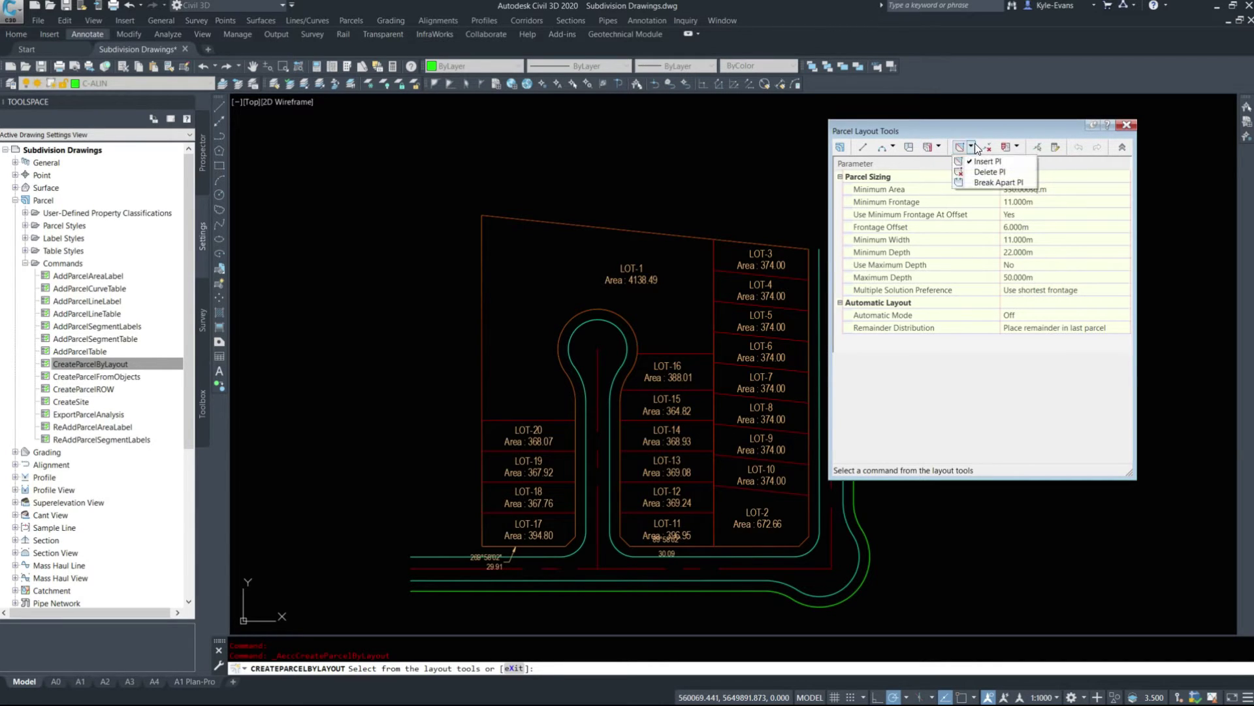
{"action": "left_click", "coordinate": [940, 145]}
{"action": "left_click", "coordinate": [949, 159]}
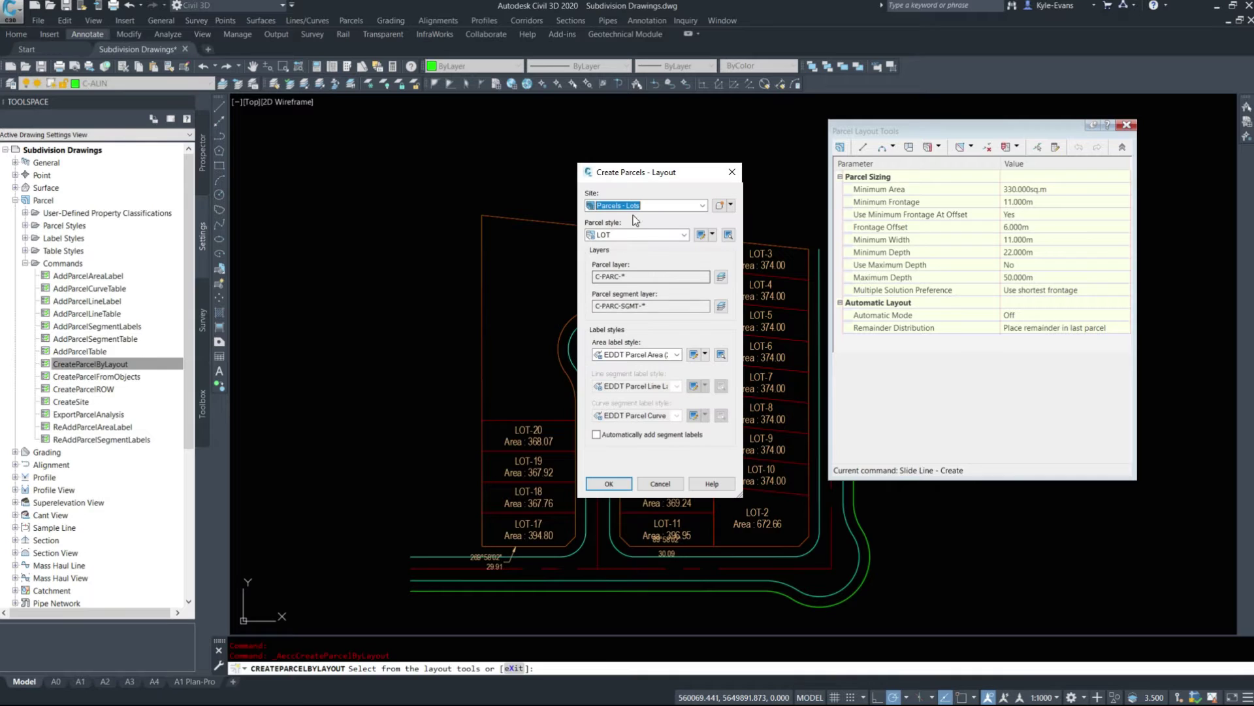
{"action": "left_click", "coordinate": [645, 357]}
{"action": "left_click", "coordinate": [644, 373]}
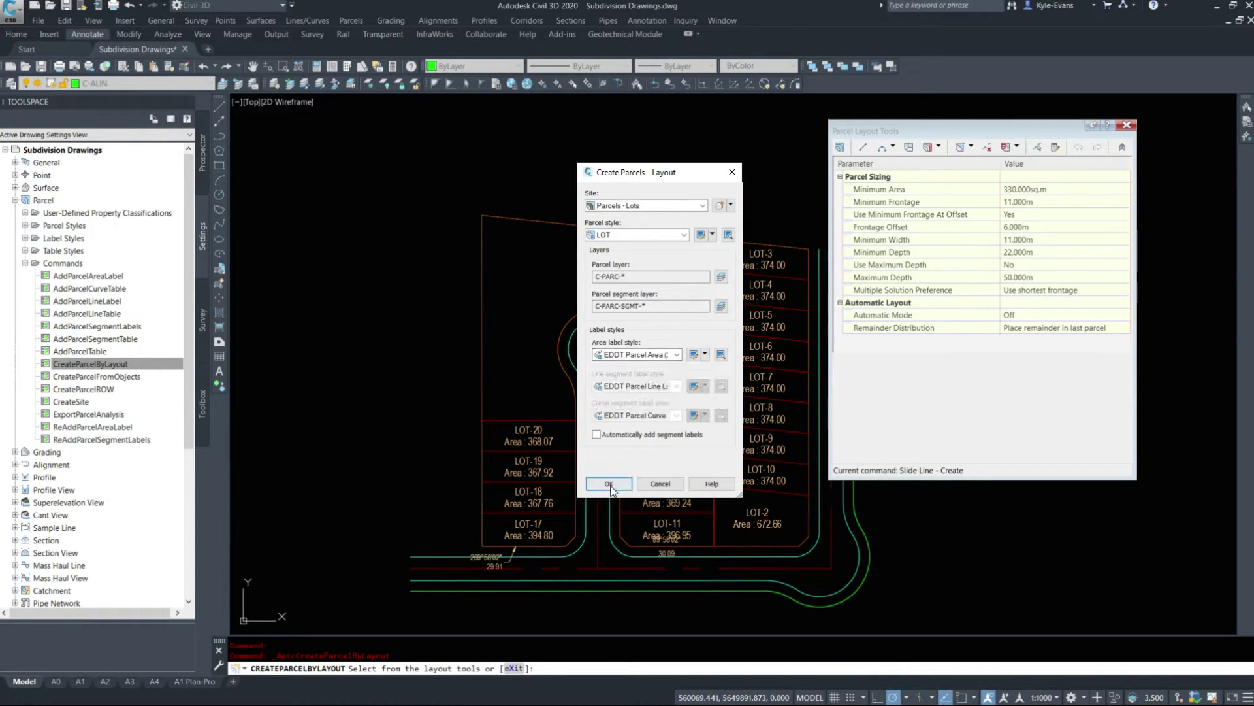
{"action": "left_click", "coordinate": [609, 484]}
- Choose LOT-1 for subdividing and define the frontage from LOT-20's northeast corner around the bulb's west side to its top
{"action": "left_click", "coordinate": [628, 282]}
{"action": "right_click", "coordinate": [575, 400], "text": "shift"}
{"action": "key", "text": "e"}
{"action": "left_click", "coordinate": [575, 419]}
{"action": "left_click", "coordinate": [601, 306]}
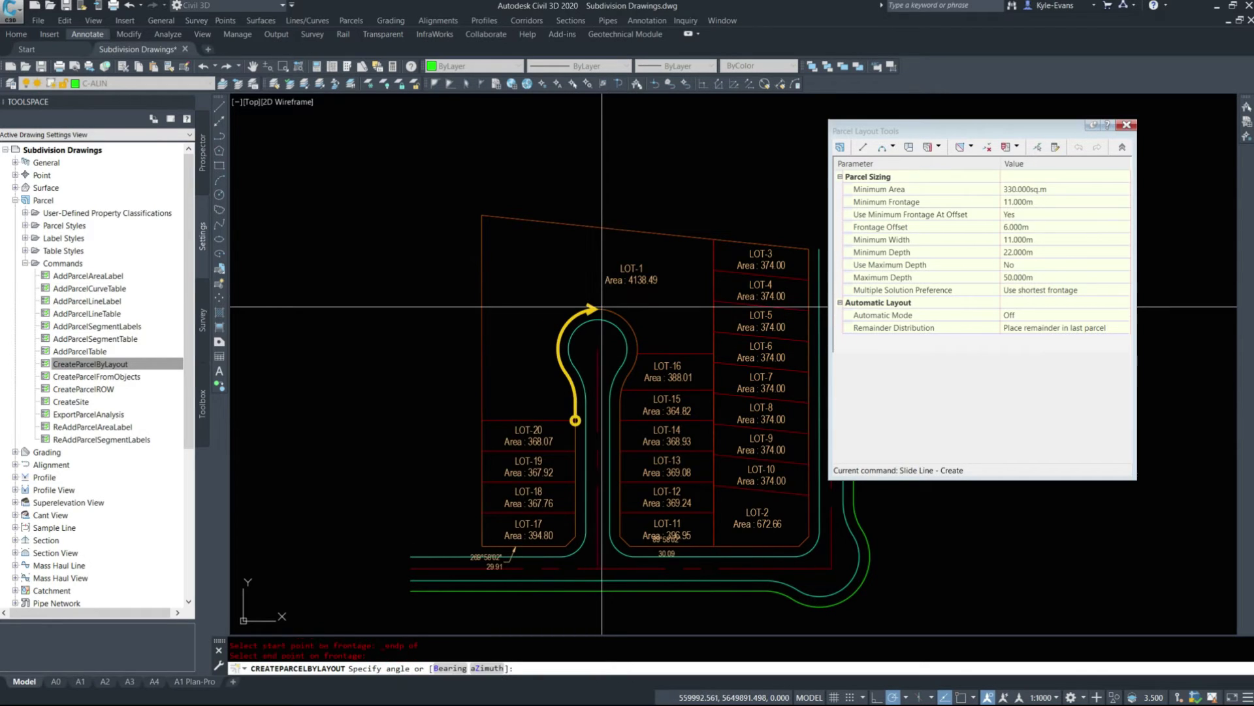
- Set the lot line azimuth to 269d58'02" and accept the lot proposed north of LOT-20
{"action": "type", "text": "z"}
{"action": "key", "text": "Return"}
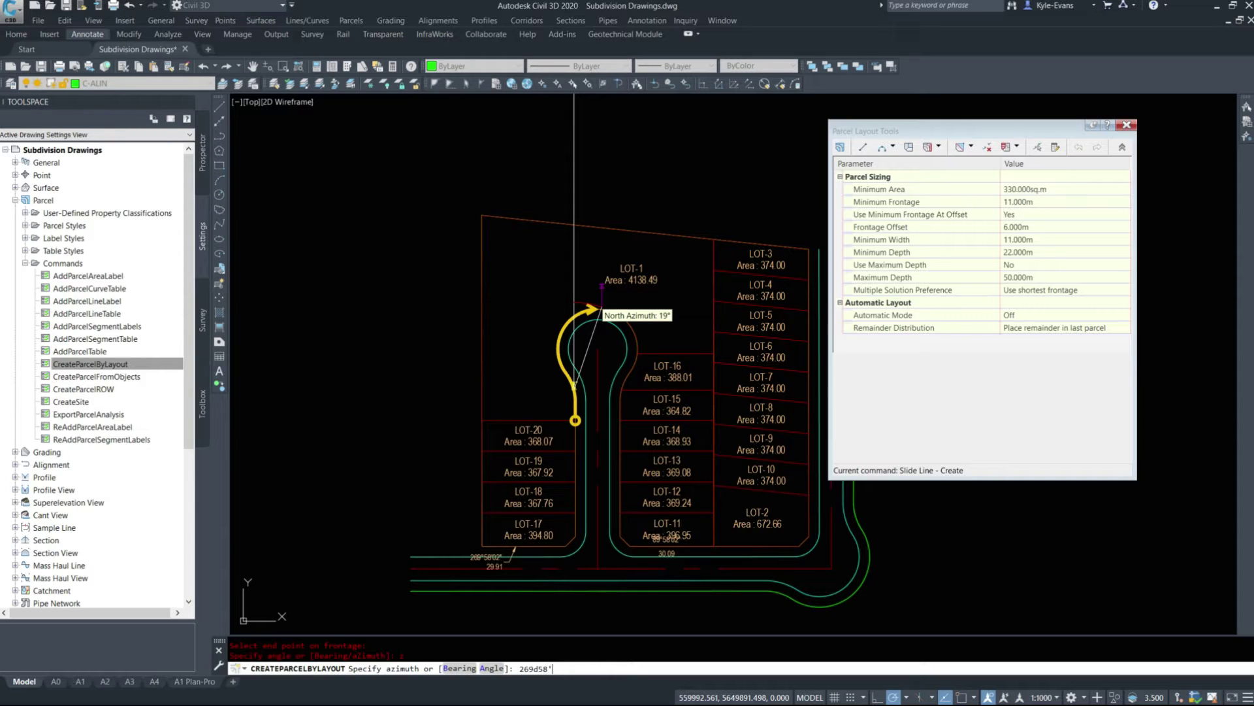
{"action": "type", "text": "269d58'02\""}
{"action": "key", "text": "Return"}
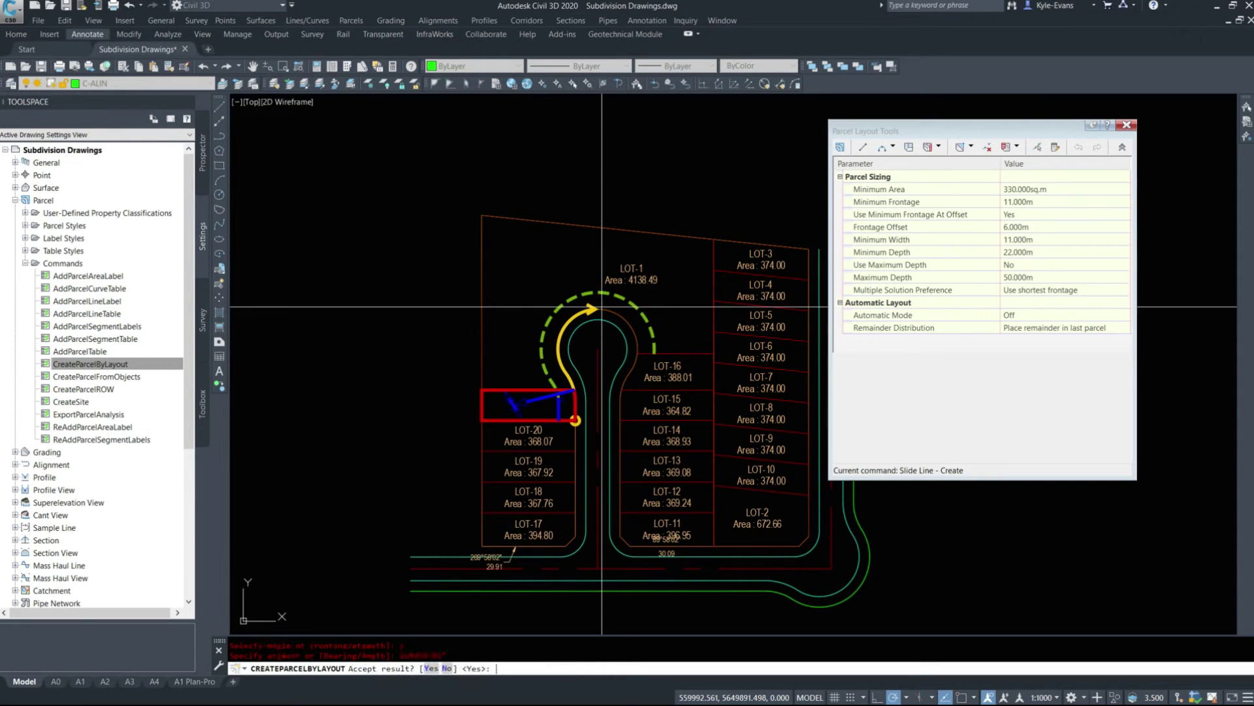
{"action": "key", "text": "Return"}
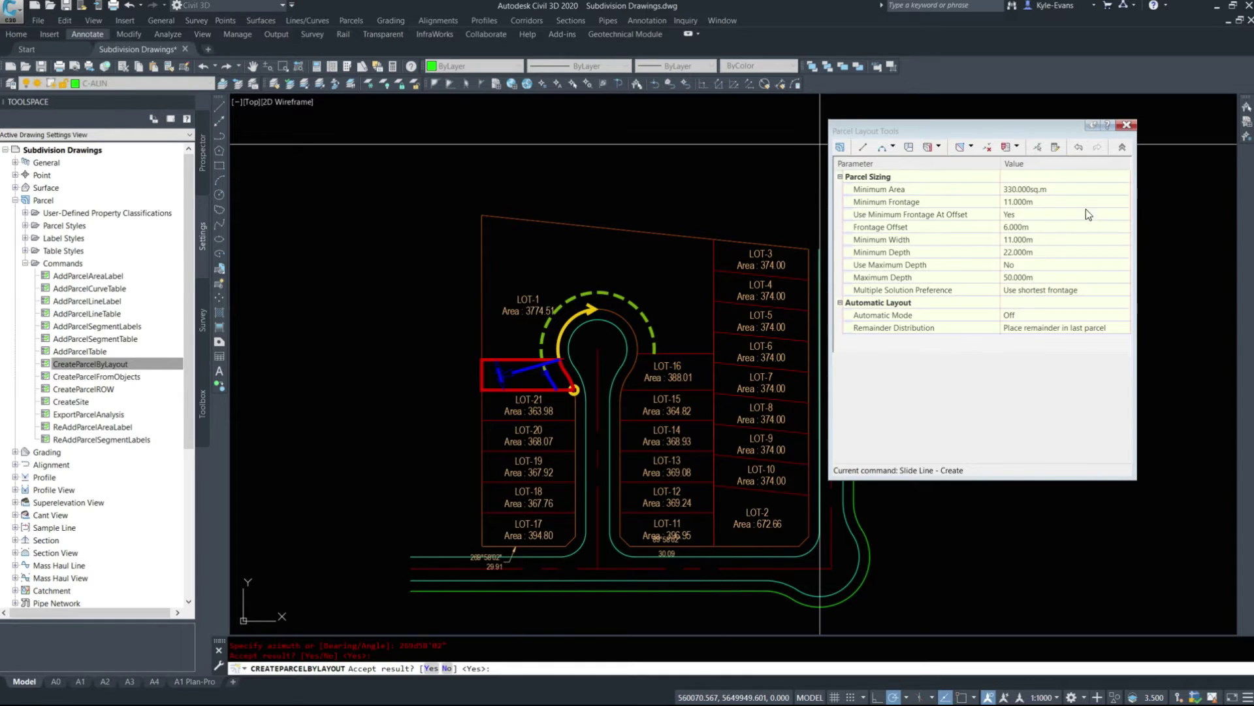
- Set the minimum frontage and minimum width to 13 m, accept the lot north of LOT-21, and end the slide line subdivision
{"action": "left_click", "coordinate": [1042, 201]}
{"action": "type", "text": "13"}
{"action": "left_click", "coordinate": [1034, 239]}
{"action": "type", "text": "13"}
{"action": "key", "text": "Return"}
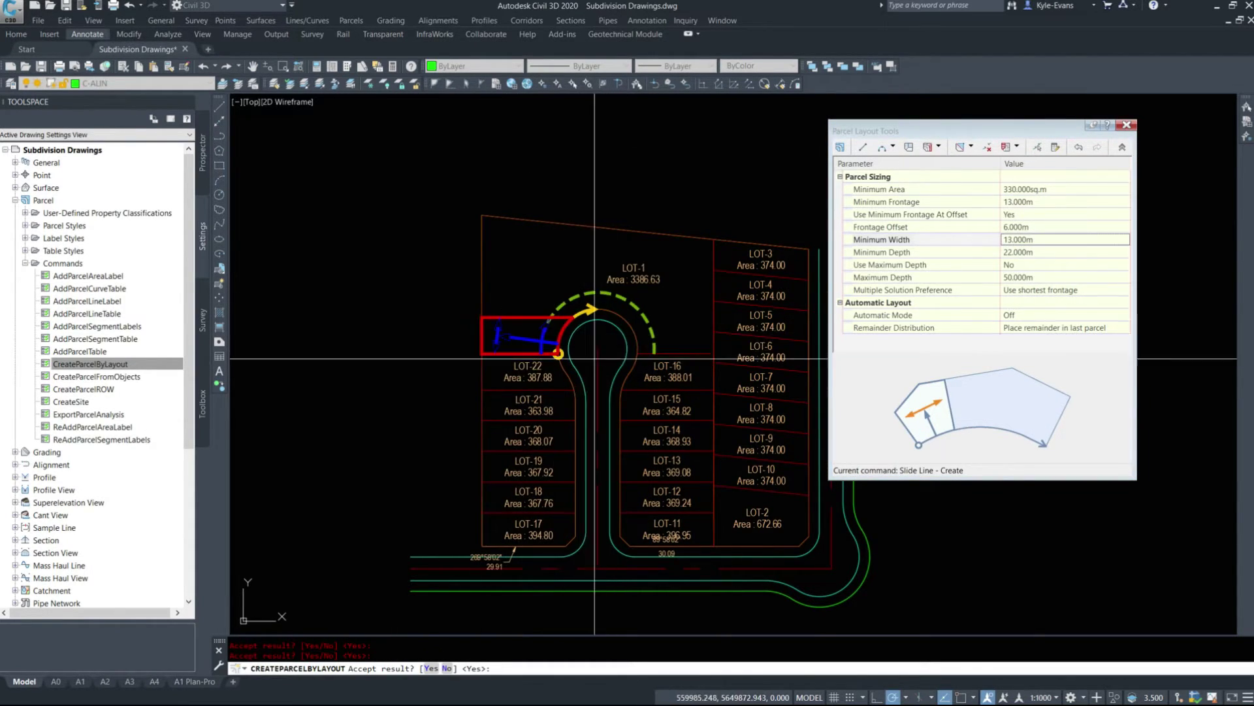
{"action": "scroll", "coordinate": [581, 326], "scroll_direction": "up", "scroll_amount": 4}
{"action": "key", "text": "Escape"}
{"action": "scroll", "coordinate": [568, 346], "scroll_direction": "down", "scroll_amount": 4}
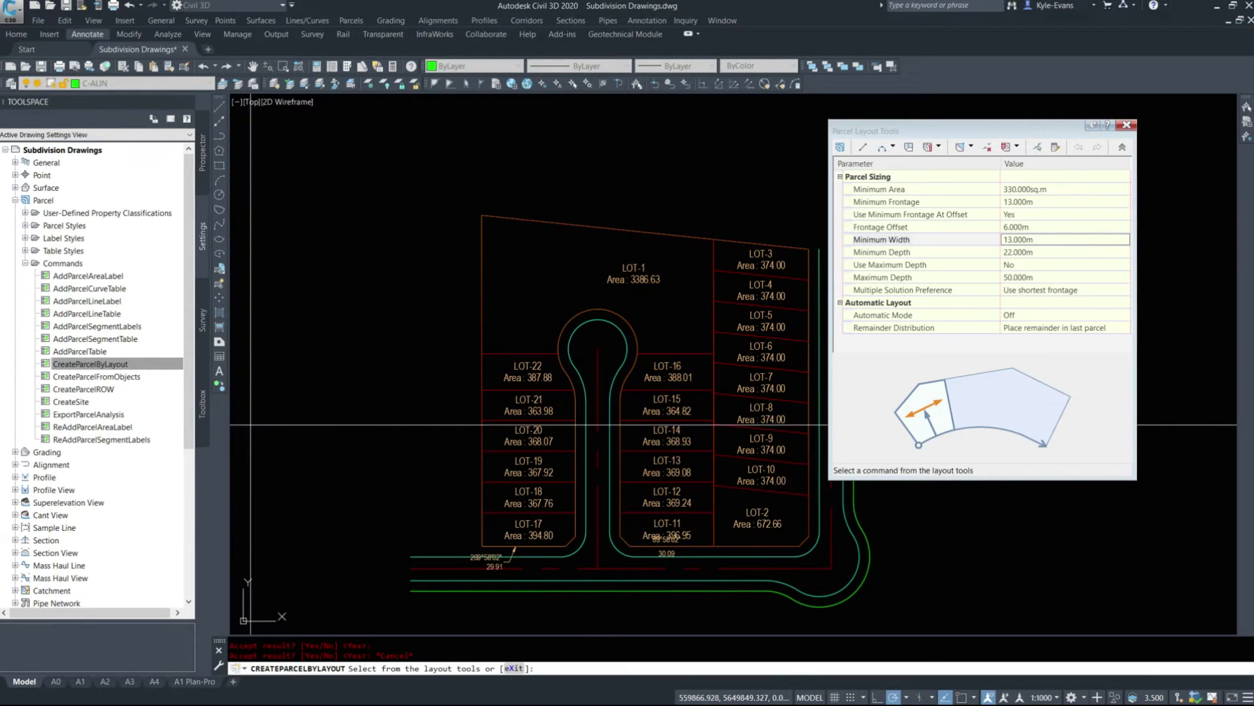
- Switch to Google Earth Pro and measure in metres the street frontage of the pie-shaped lot on the northwest side of the cul-de-sac bulb
{"action": "key", "text": "alt+Tab"}
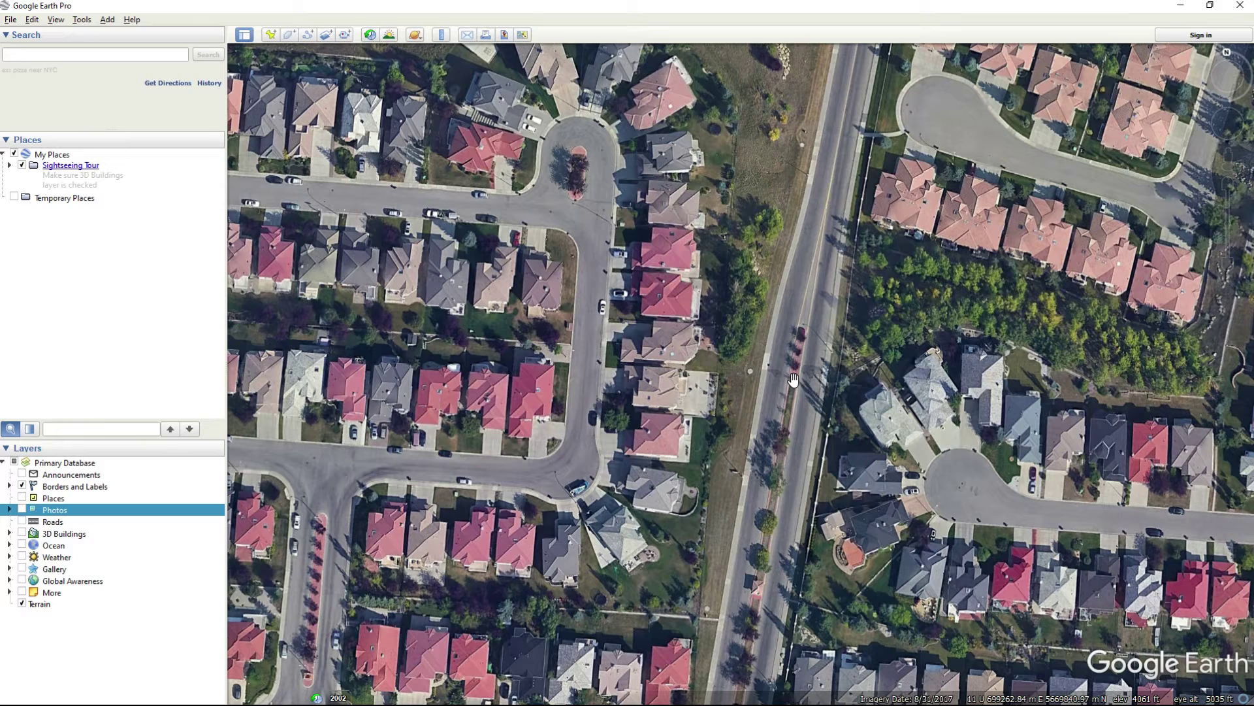
{"action": "left_click_drag", "start_coordinate": [637, 266], "coordinate": [667, 308]}
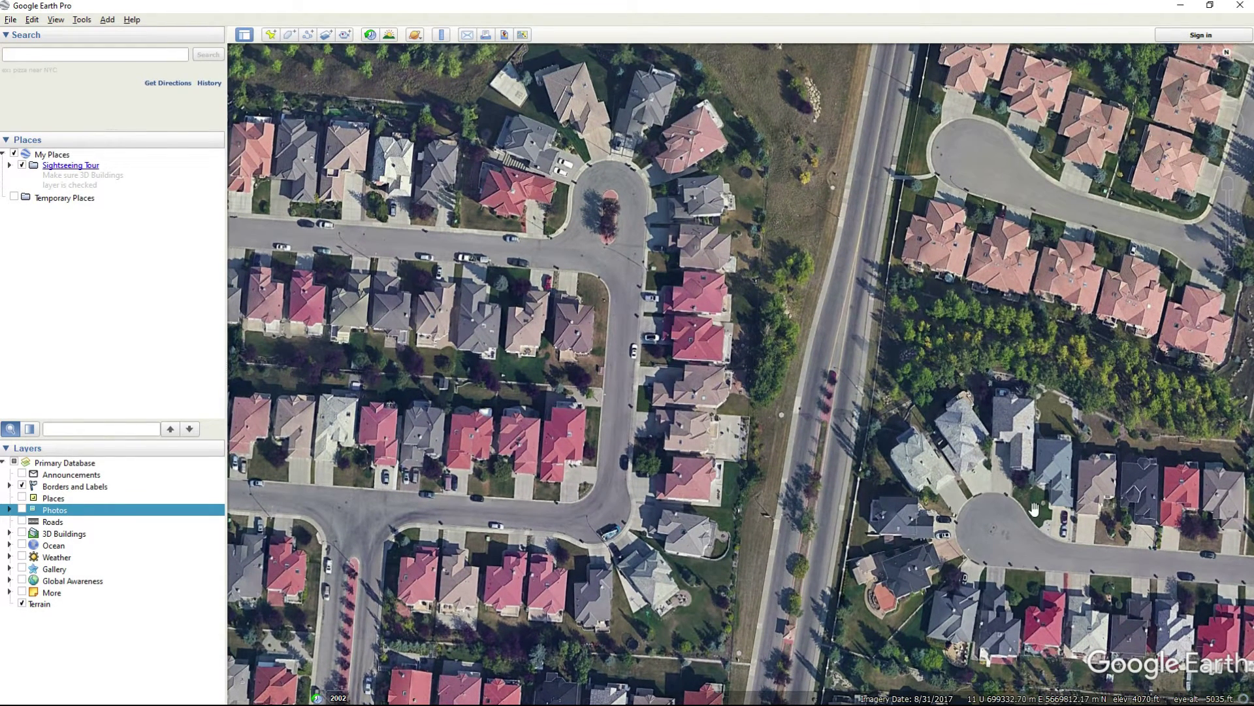
{"action": "left_click_drag", "start_coordinate": [904, 589], "coordinate": [597, 512]}
{"action": "scroll", "coordinate": [703, 450], "scroll_direction": "up", "scroll_amount": 4}
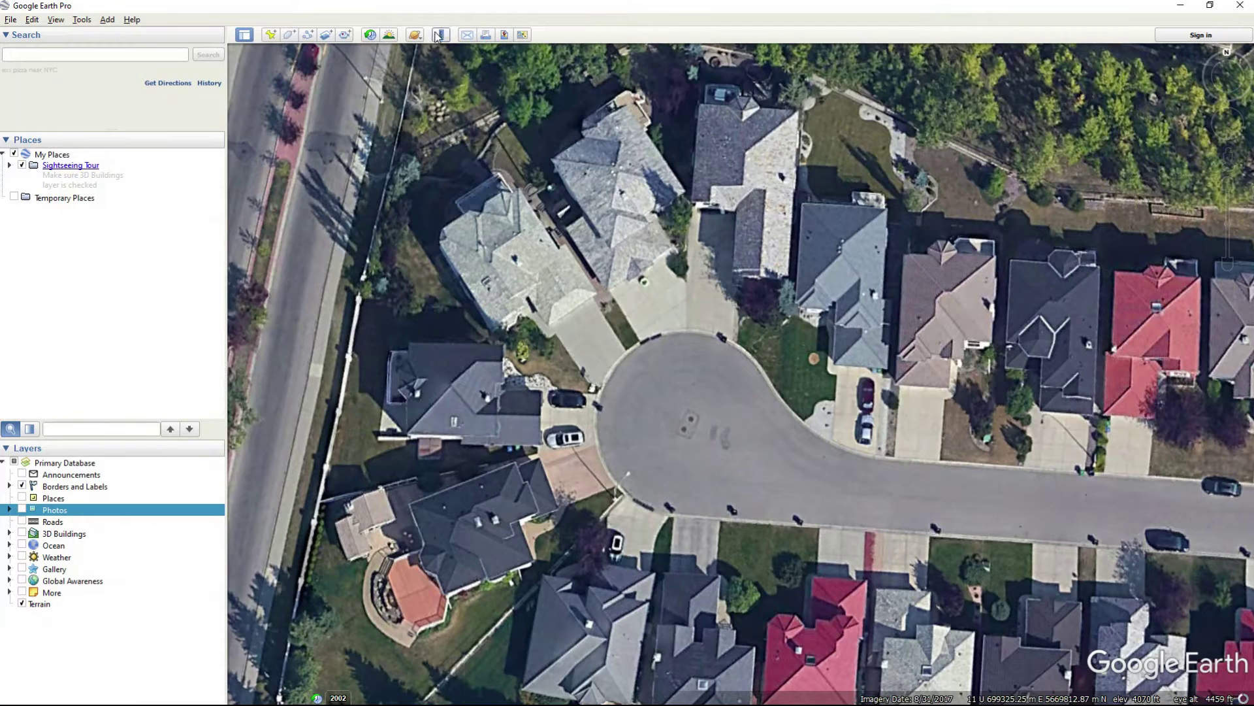
{"action": "left_click", "coordinate": [440, 35]}
{"action": "left_click_drag", "start_coordinate": [598, 280], "coordinate": [415, 148]}
{"action": "left_click", "coordinate": [474, 192]}
{"action": "left_click", "coordinate": [471, 211]}
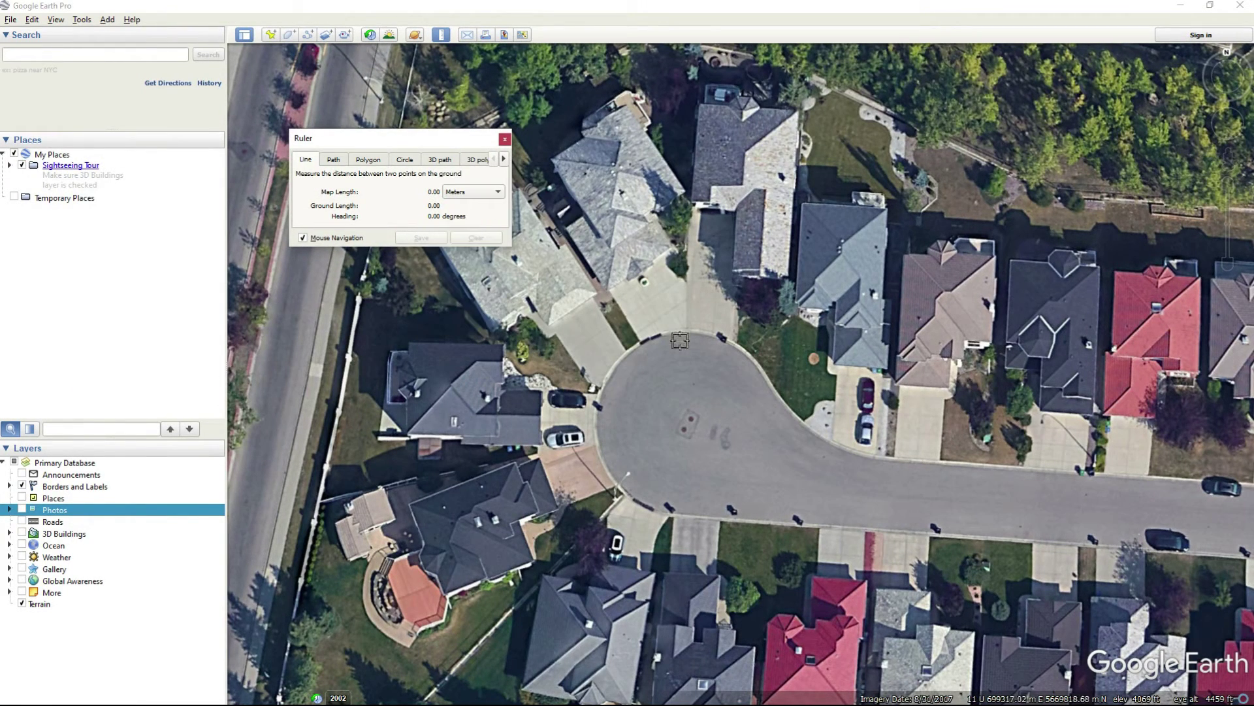
{"action": "left_click", "coordinate": [631, 347]}
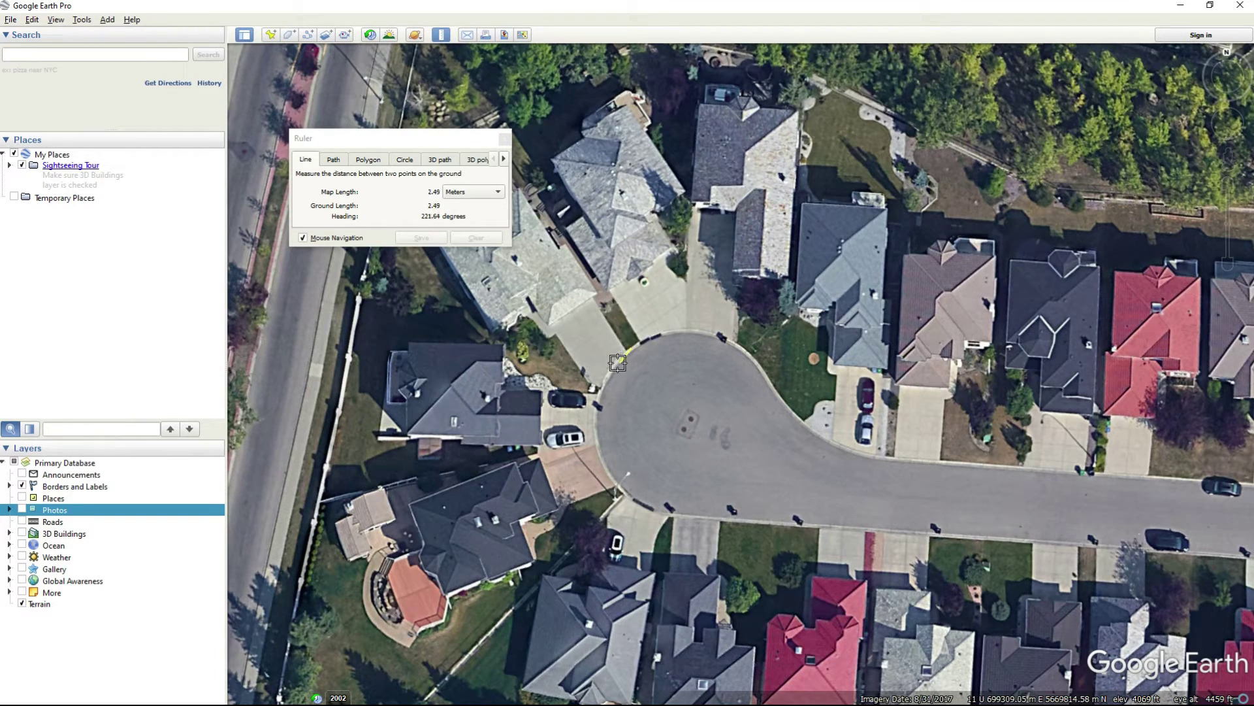
{"action": "left_click", "coordinate": [599, 391]}
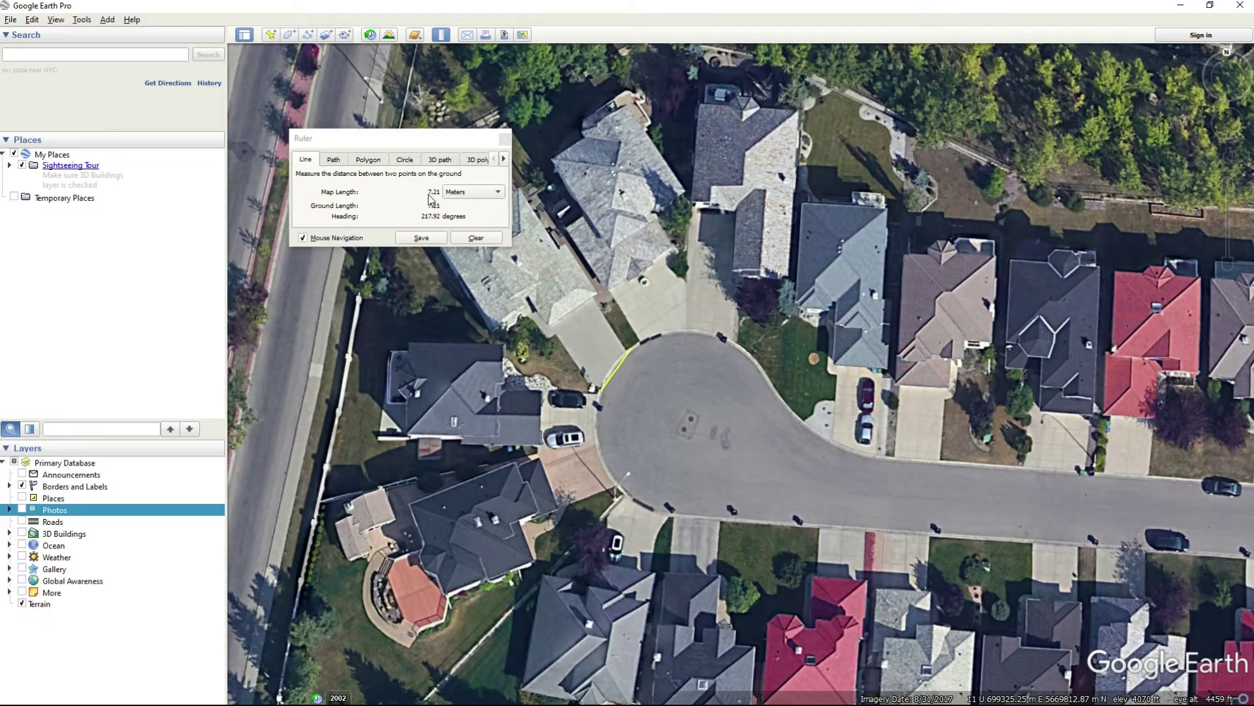
- Measure the street frontage of the dark-roofed house's lot on the straight part, north side, of the cul-de-sac
{"action": "middle_click_drag", "start_coordinate": [1052, 498], "coordinate": [1052, 462]}
{"action": "left_click_drag", "start_coordinate": [1069, 495], "coordinate": [814, 484]}
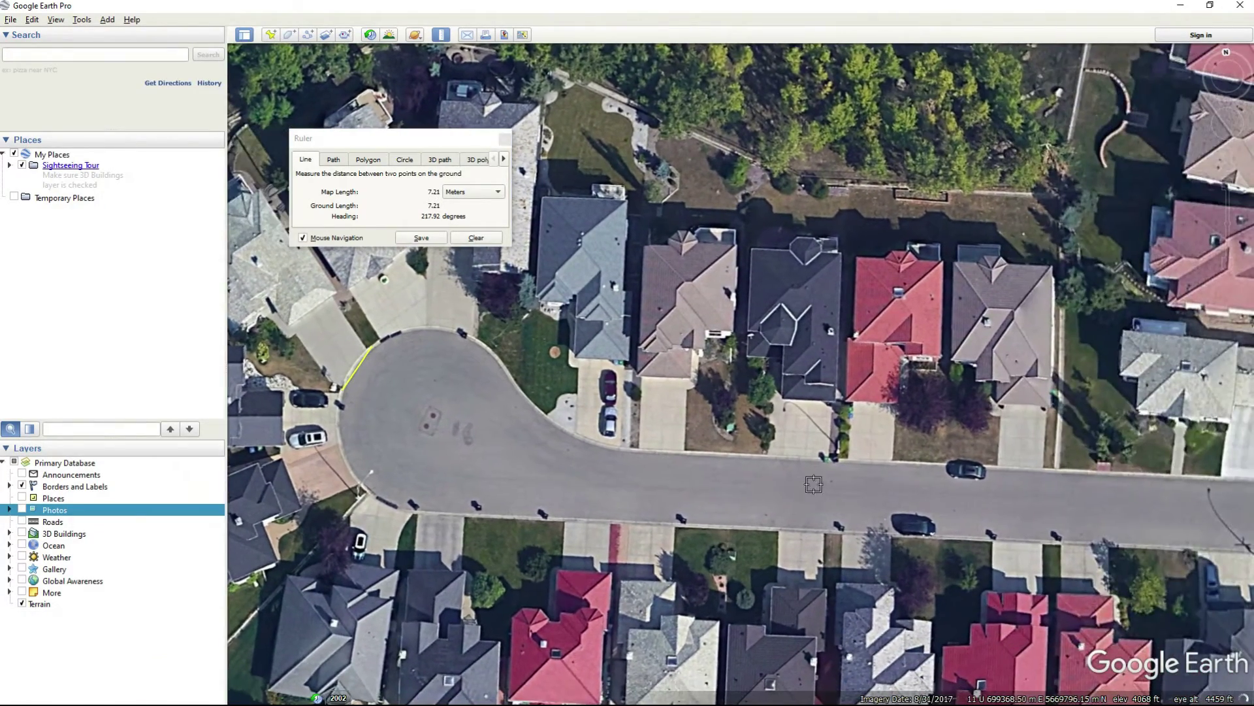
{"action": "left_click", "coordinate": [840, 462]}
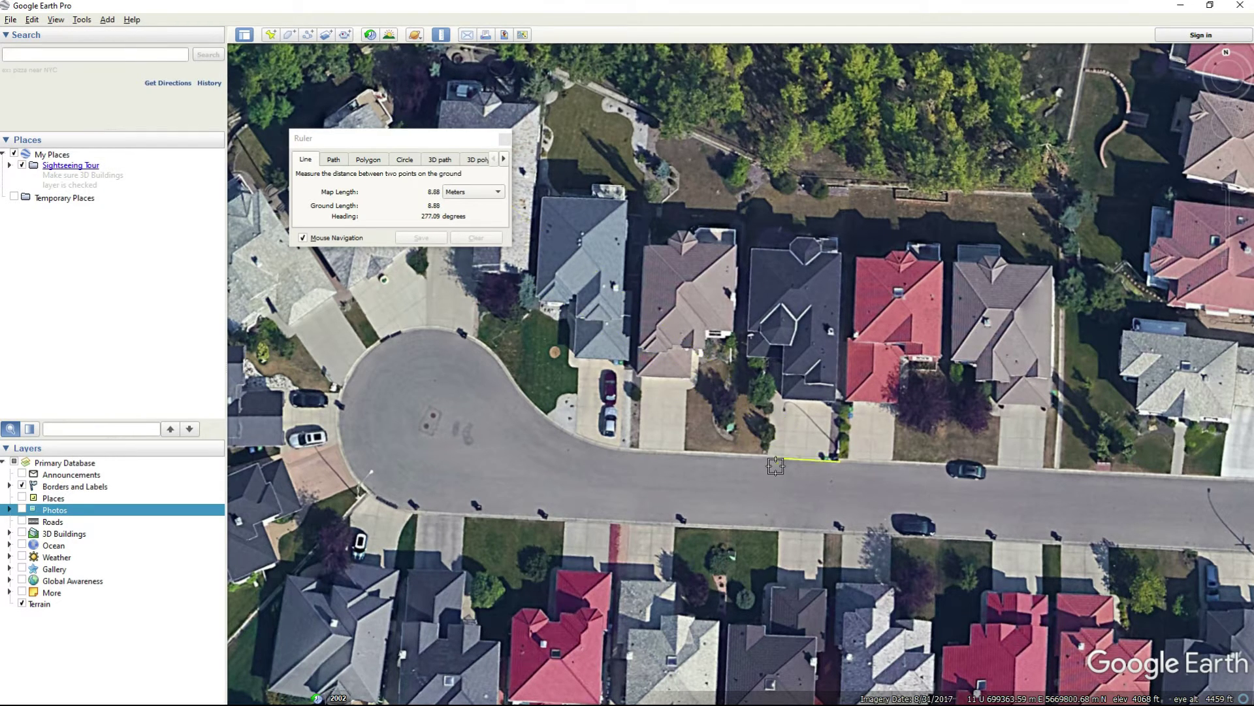
{"action": "left_click", "coordinate": [737, 455]}
- Measure the area of the pie-shaped lot on the northwest side of the cul-de-sac bulb with a polygon along its boundary
{"action": "scroll", "coordinate": [905, 442], "scroll_direction": "down", "scroll_amount": 5}
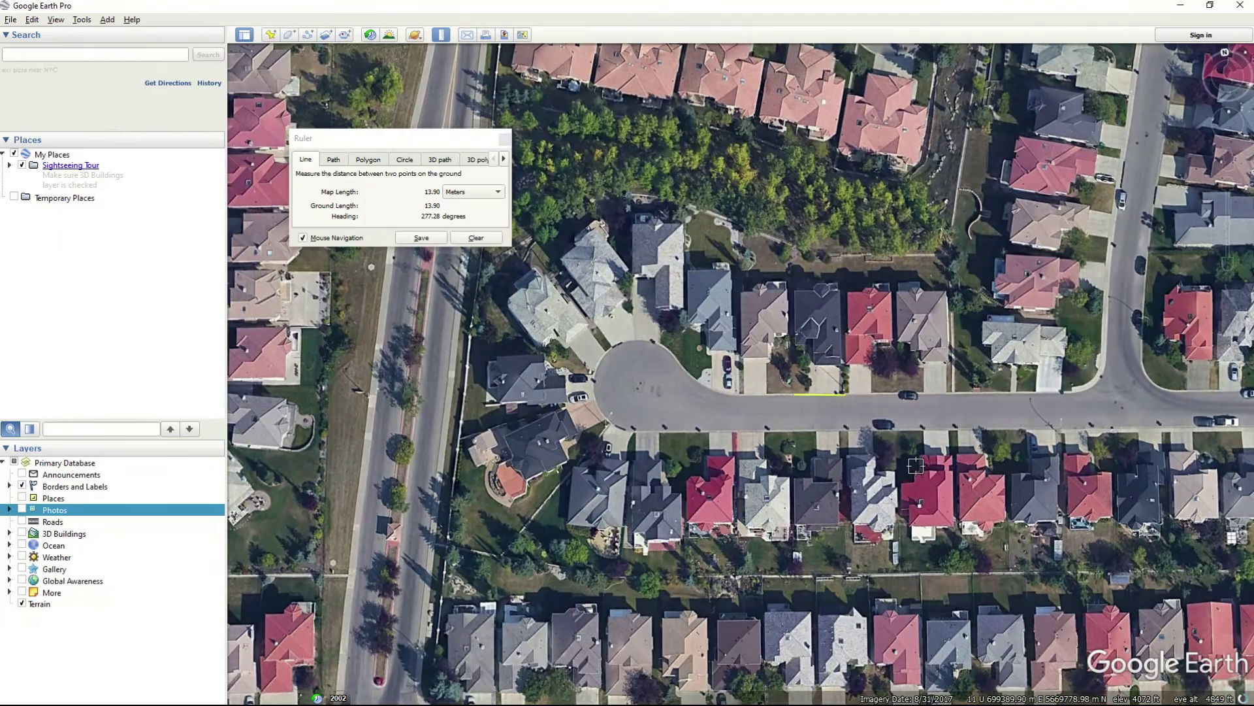
{"action": "middle_click_drag", "start_coordinate": [771, 478], "coordinate": [810, 465]}
{"action": "scroll", "coordinate": [858, 439], "scroll_direction": "up", "scroll_amount": 2}
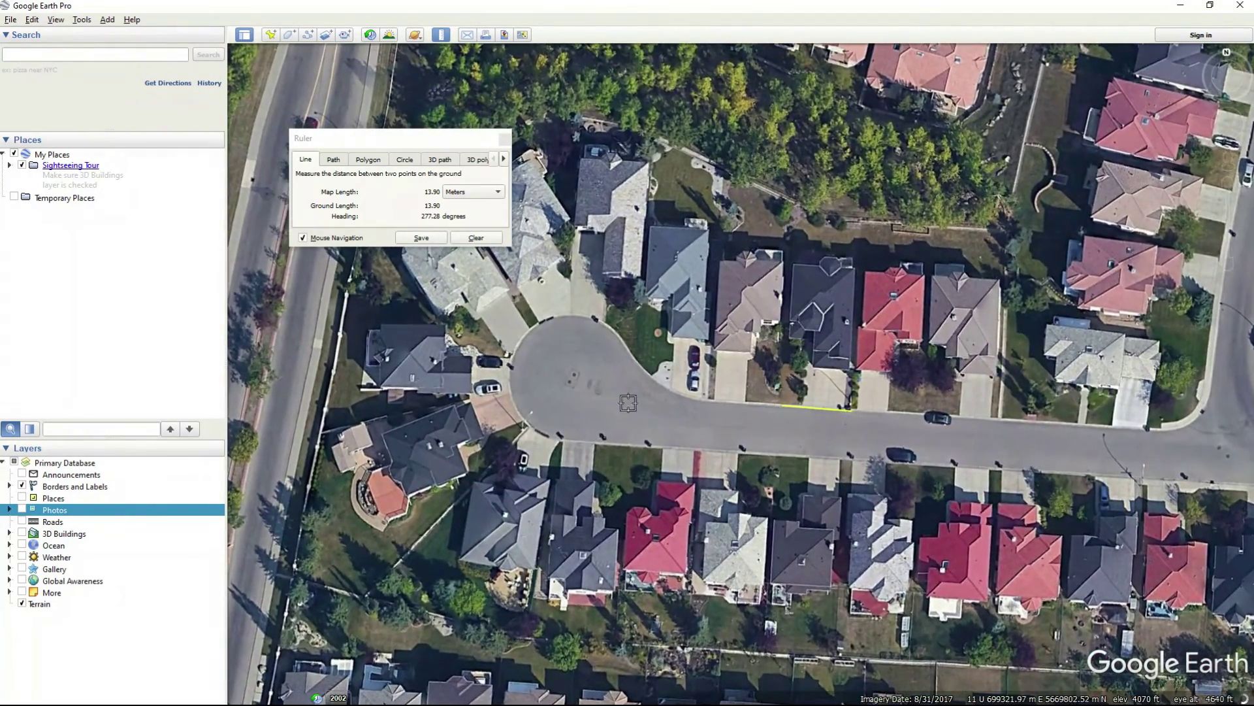
{"action": "left_click_drag", "start_coordinate": [549, 330], "coordinate": [691, 430]}
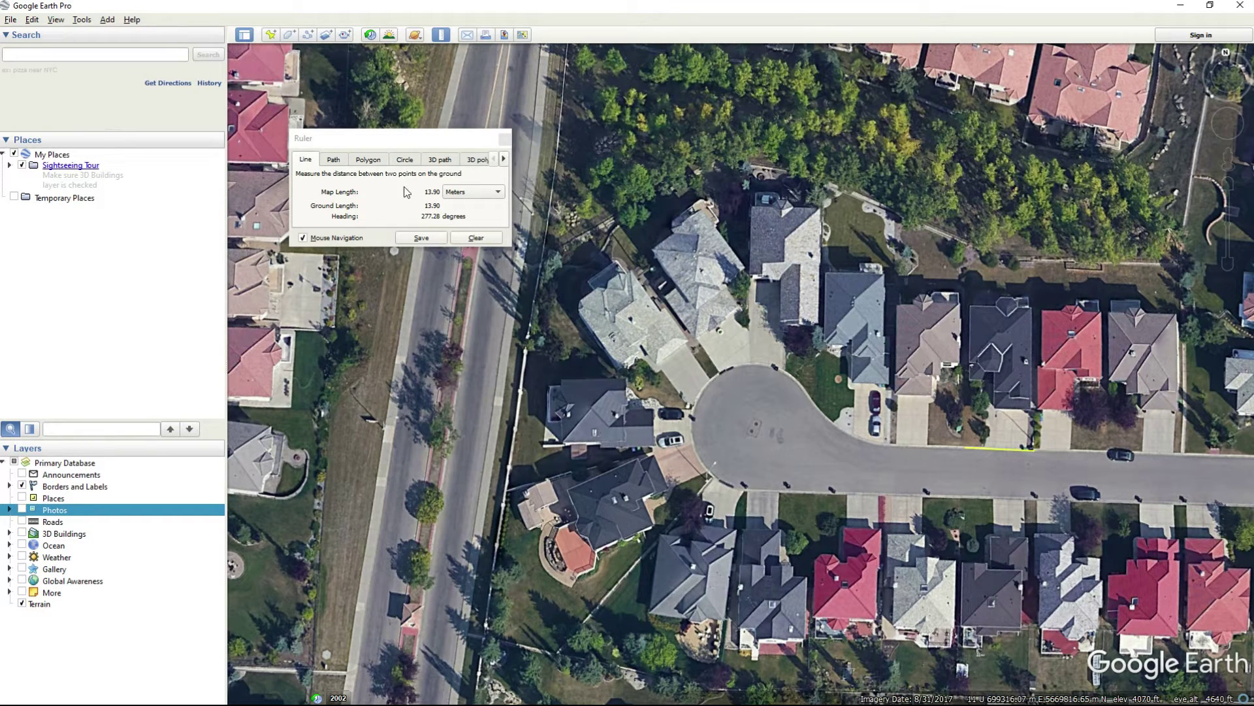
{"action": "left_click", "coordinate": [369, 161]}
{"action": "left_click", "coordinate": [715, 376]}
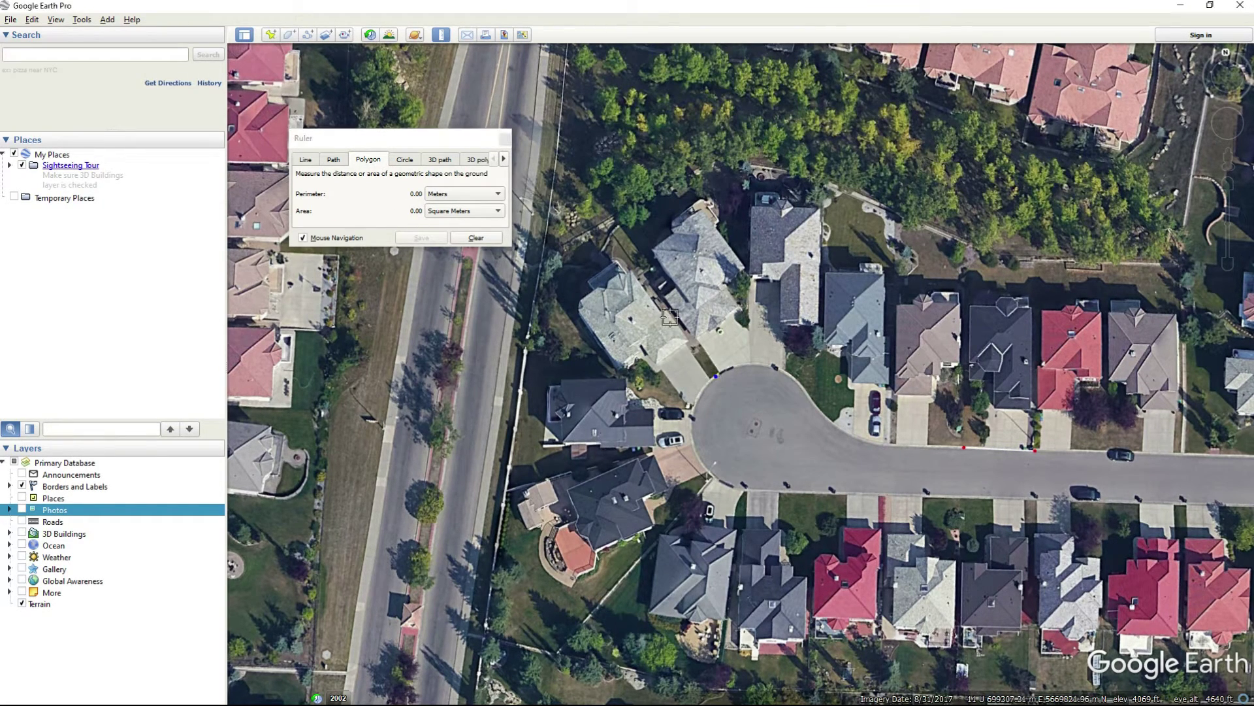
{"action": "left_click", "coordinate": [602, 223]}
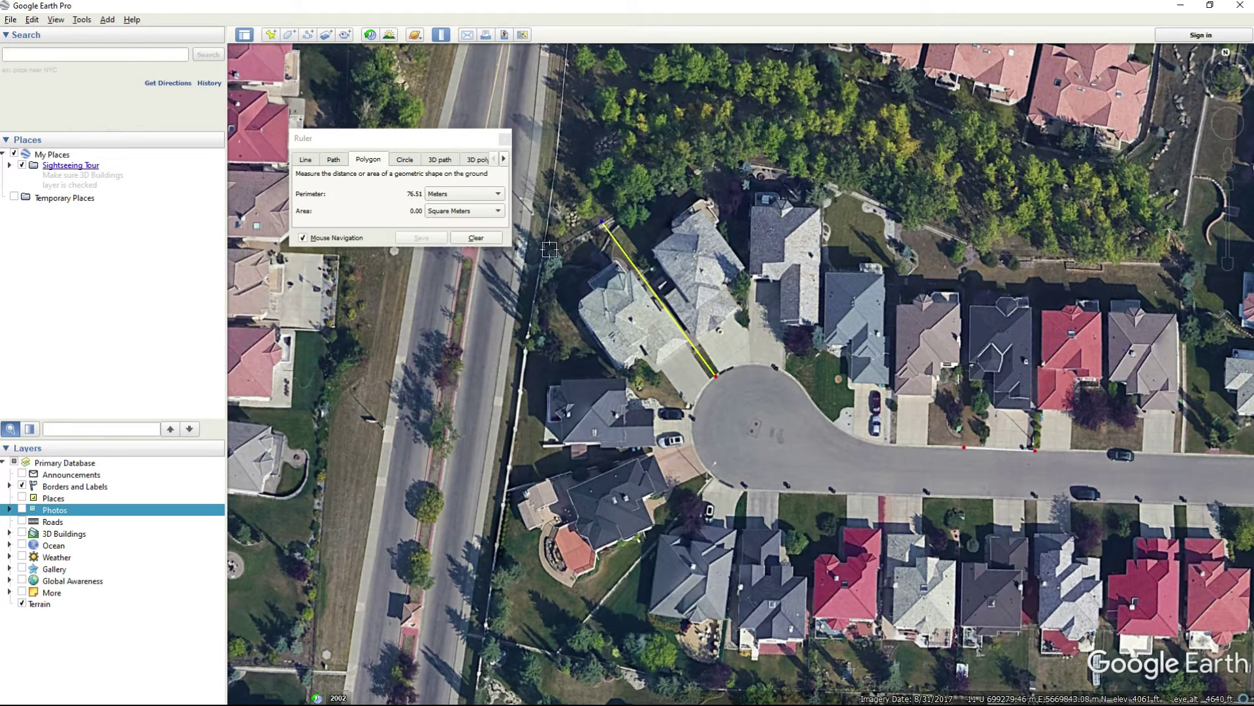
{"action": "left_click", "coordinate": [543, 259]}
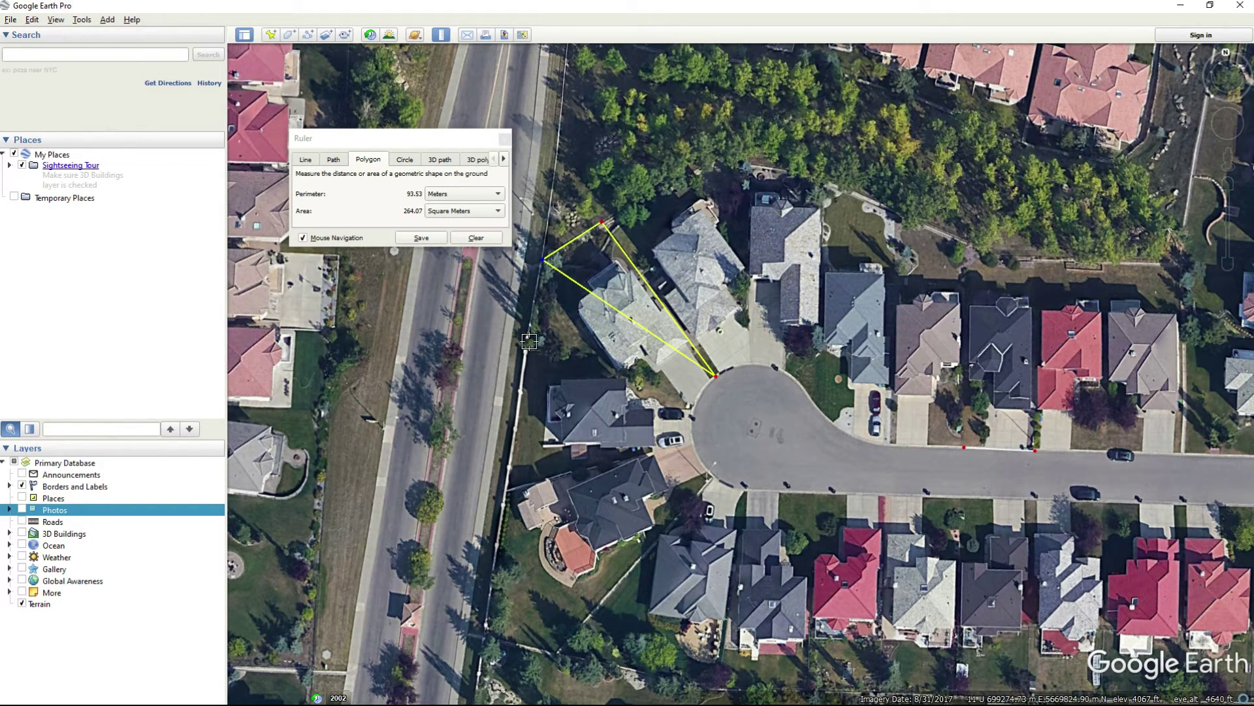
{"action": "left_click", "coordinate": [529, 345]}
{"action": "left_click", "coordinate": [691, 407]}
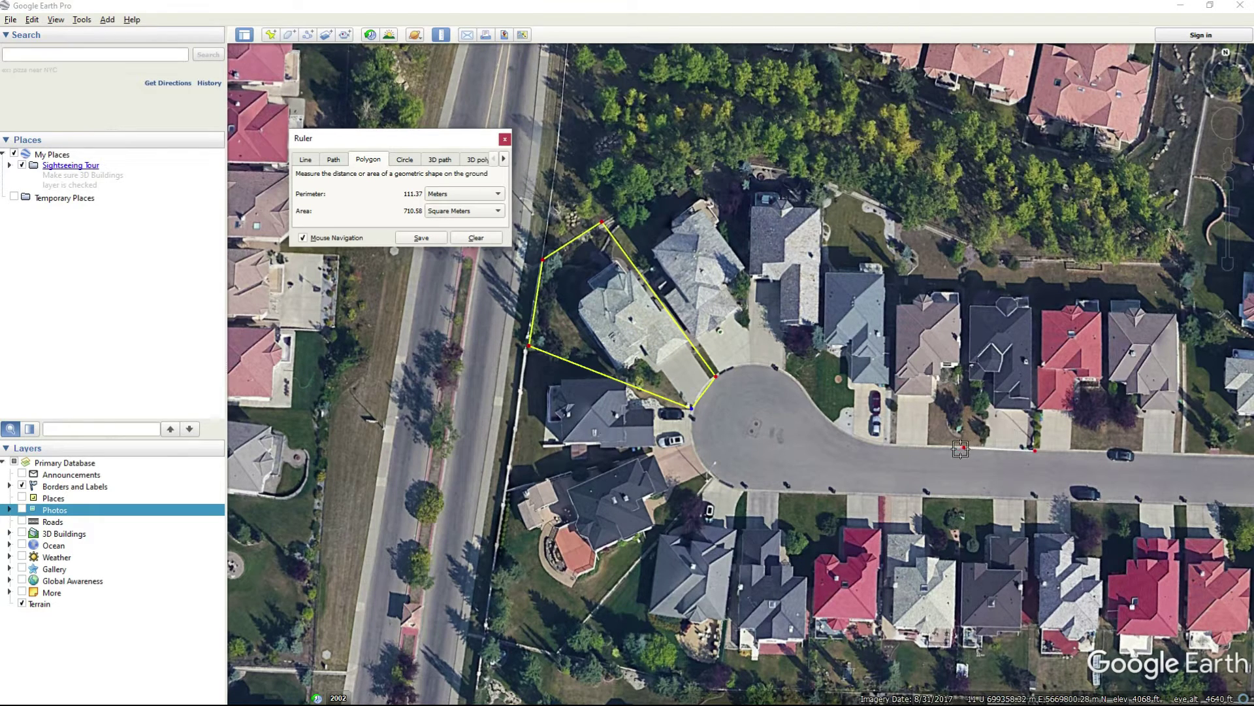
- Clear the measurement and measure the area of the dark-roofed house's lot on the straight part, north side, with a polygon
{"action": "left_click", "coordinate": [478, 240]}
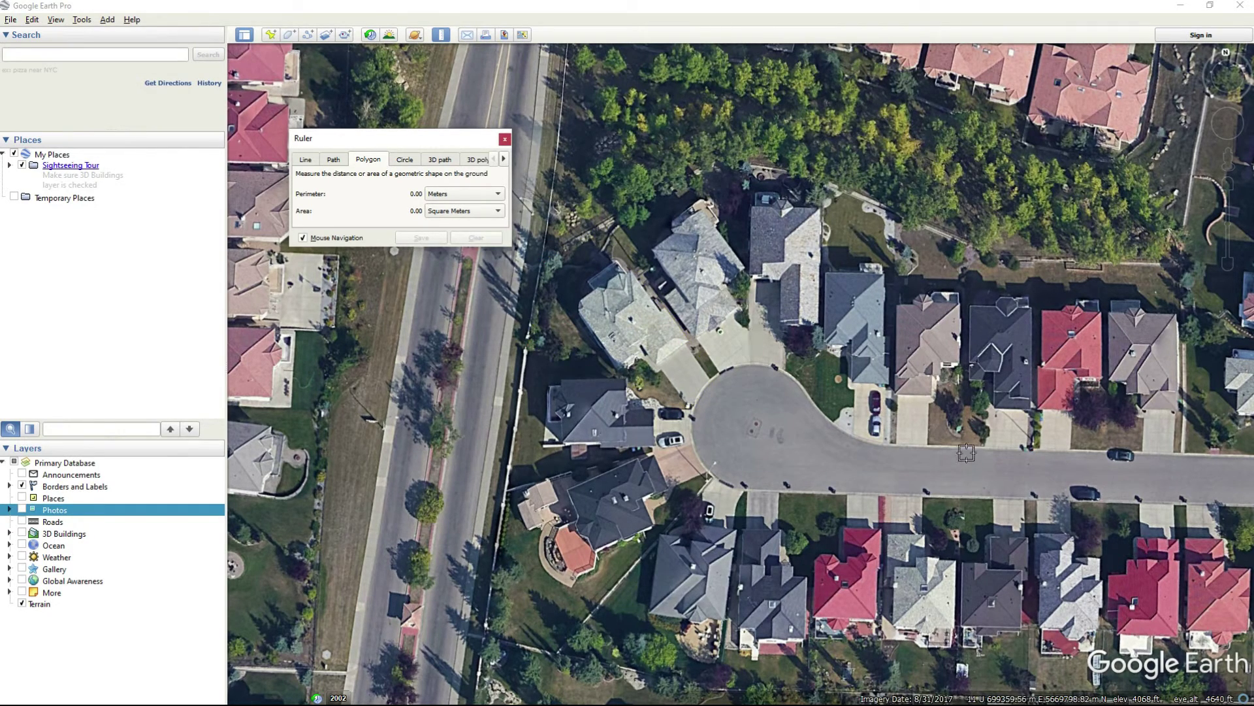
{"action": "left_click", "coordinate": [962, 243]}
{"action": "left_click", "coordinate": [991, 260]}
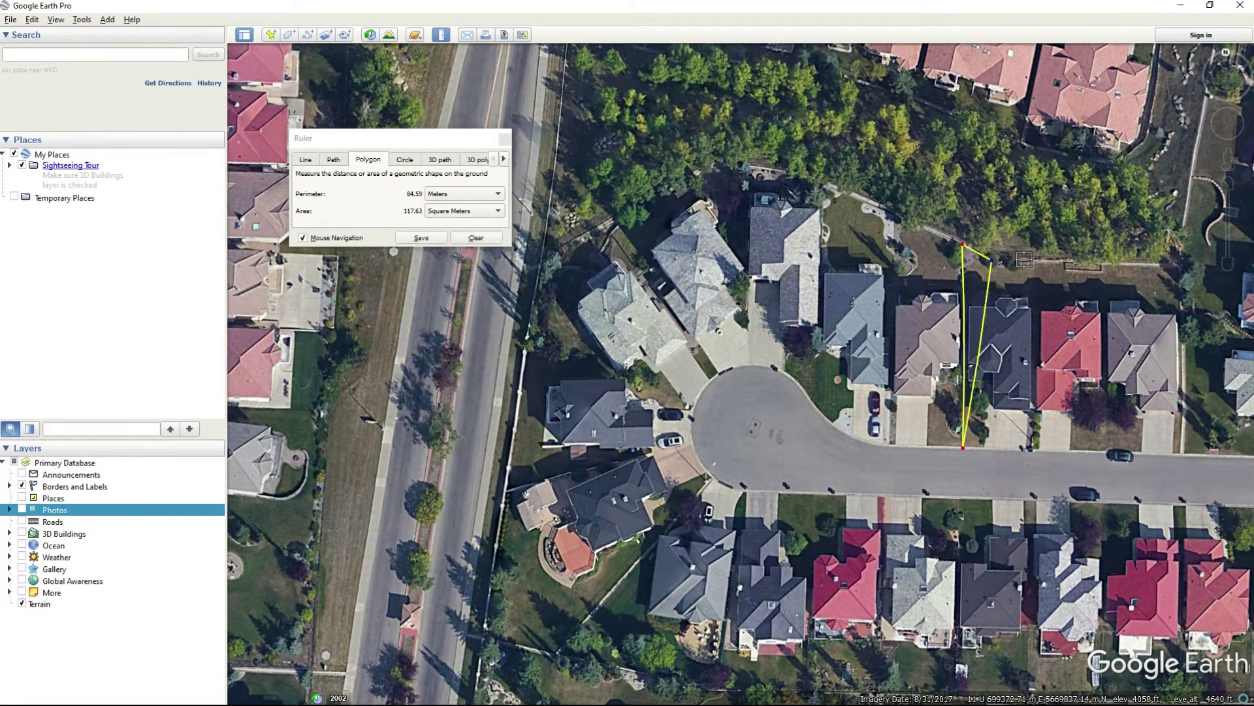
{"action": "left_click", "coordinate": [1031, 259]}
{"action": "left_click", "coordinate": [1032, 449]}
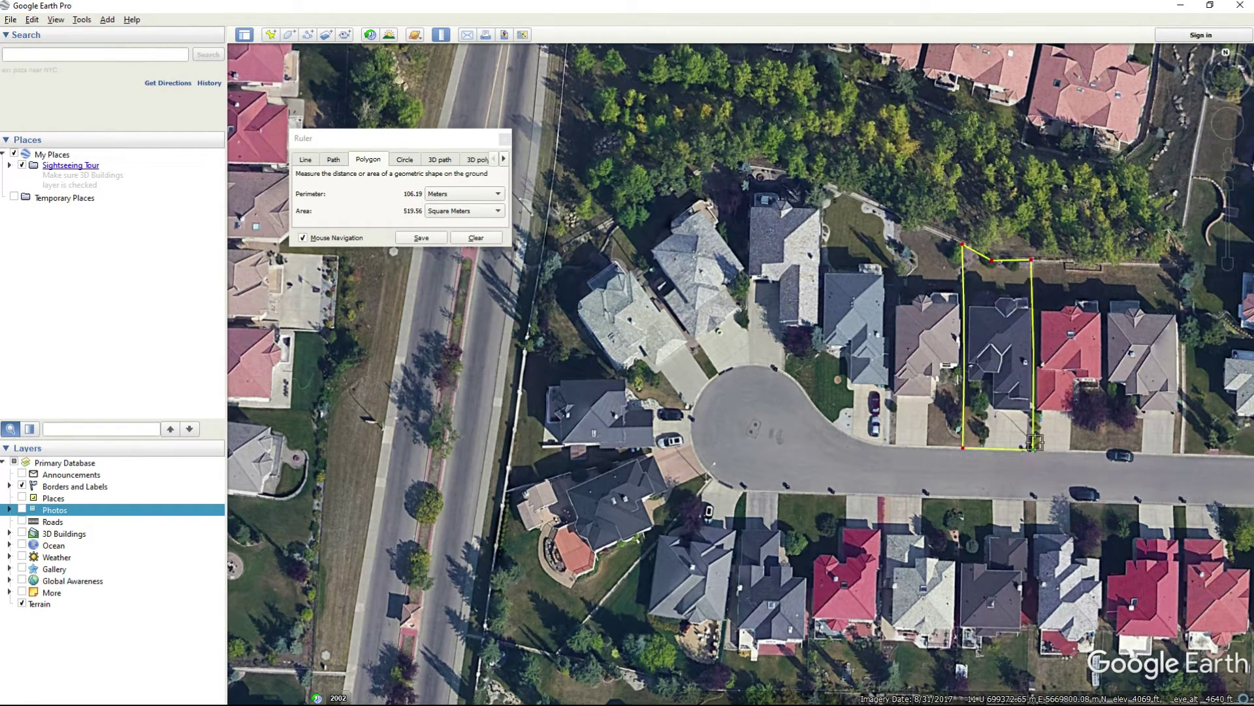
{"action": "left_click_drag", "start_coordinate": [1031, 260], "coordinate": [1034, 260]}
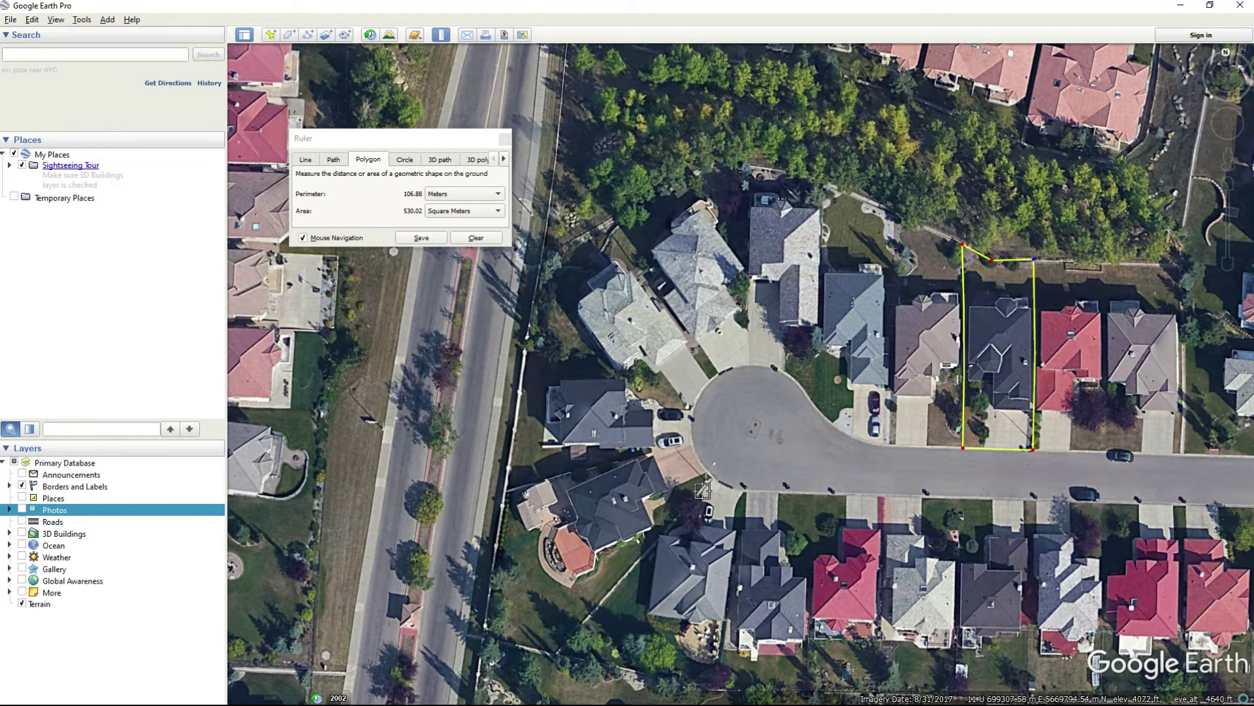
- Switch back to Civil 3D and set the minimum width in the parcel sizing parameters to 6 m
{"action": "left_click", "coordinate": [1180, 6]}
{"action": "left_click", "coordinate": [883, 229]}
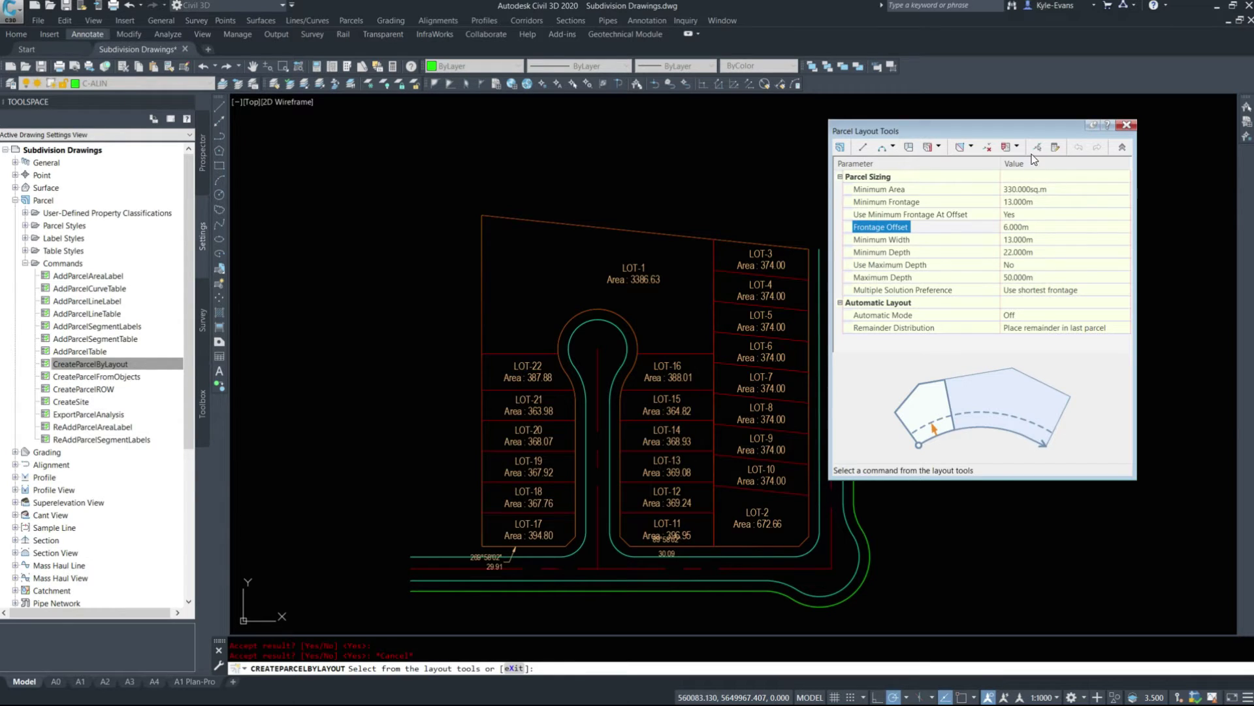
{"action": "left_click", "coordinate": [919, 252]}
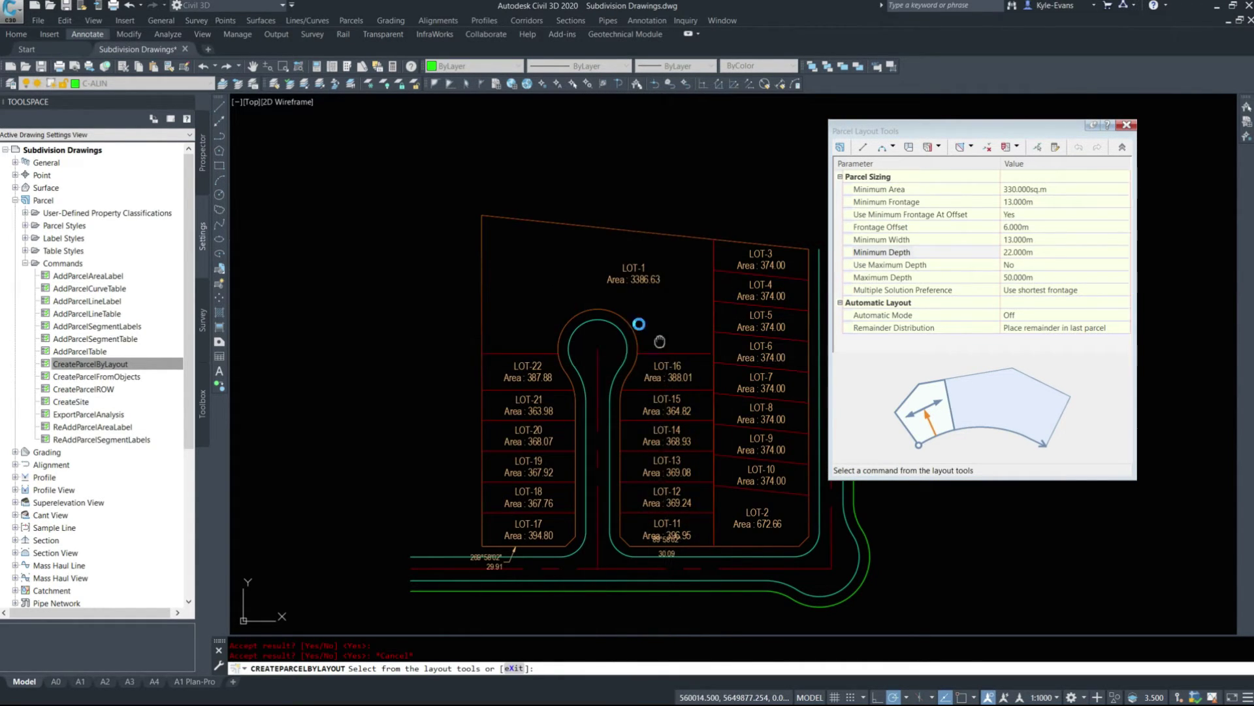
{"action": "scroll", "coordinate": [686, 327], "scroll_direction": "up", "scroll_amount": 4}
{"action": "middle_click_drag", "start_coordinate": [440, 219], "coordinate": [553, 290]}
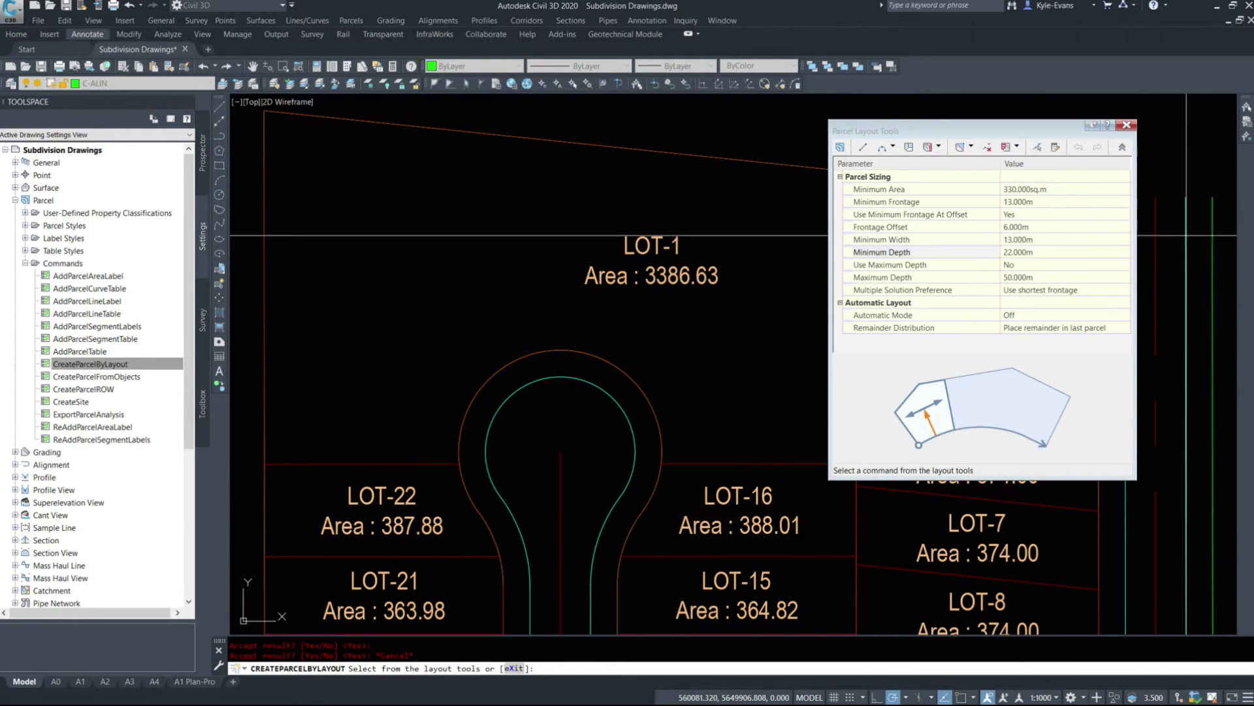
{"action": "left_click", "coordinate": [1027, 239]}
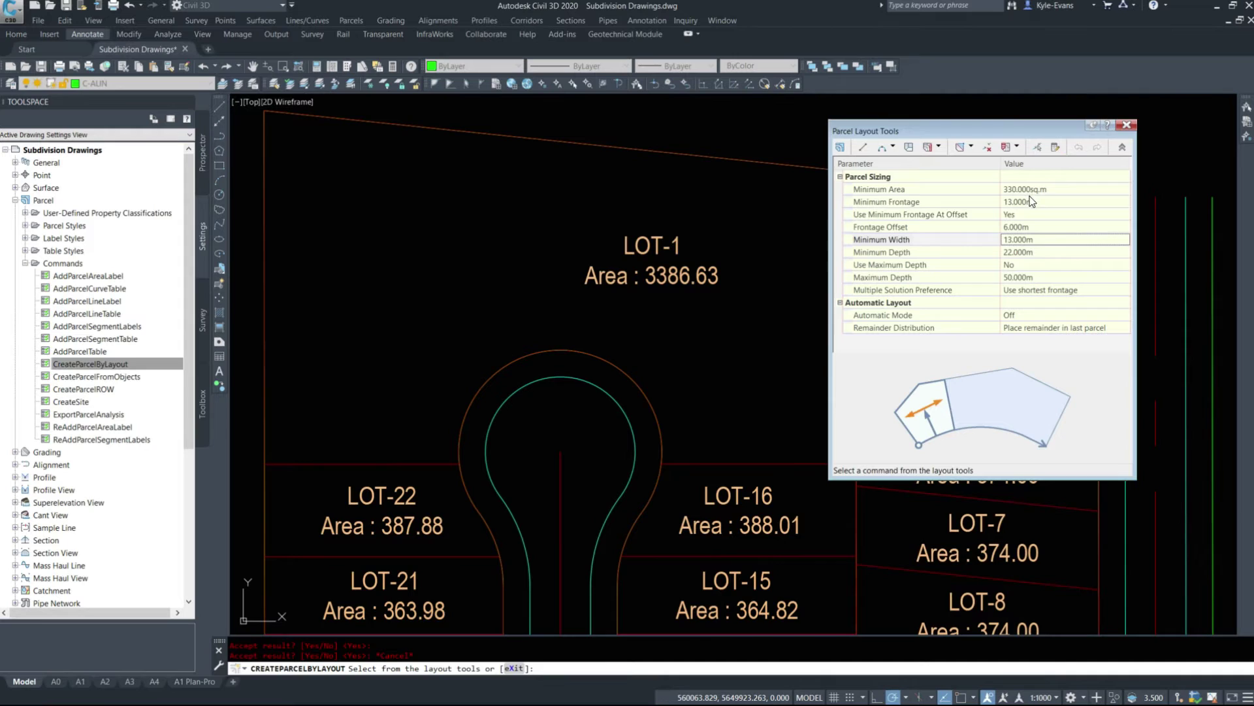
{"action": "left_click", "coordinate": [1031, 202]}
{"action": "left_click", "coordinate": [1037, 241]}
{"action": "key", "text": "Return"}
{"action": "mouse_move", "coordinate": [588, 381]}
{"action": "middle_mouse_down"}
{"action": "mouse_move", "coordinate": [523, 371]}
{"action": "mouse_move", "coordinate": [523, 338]}
{"action": "middle_mouse_up"}
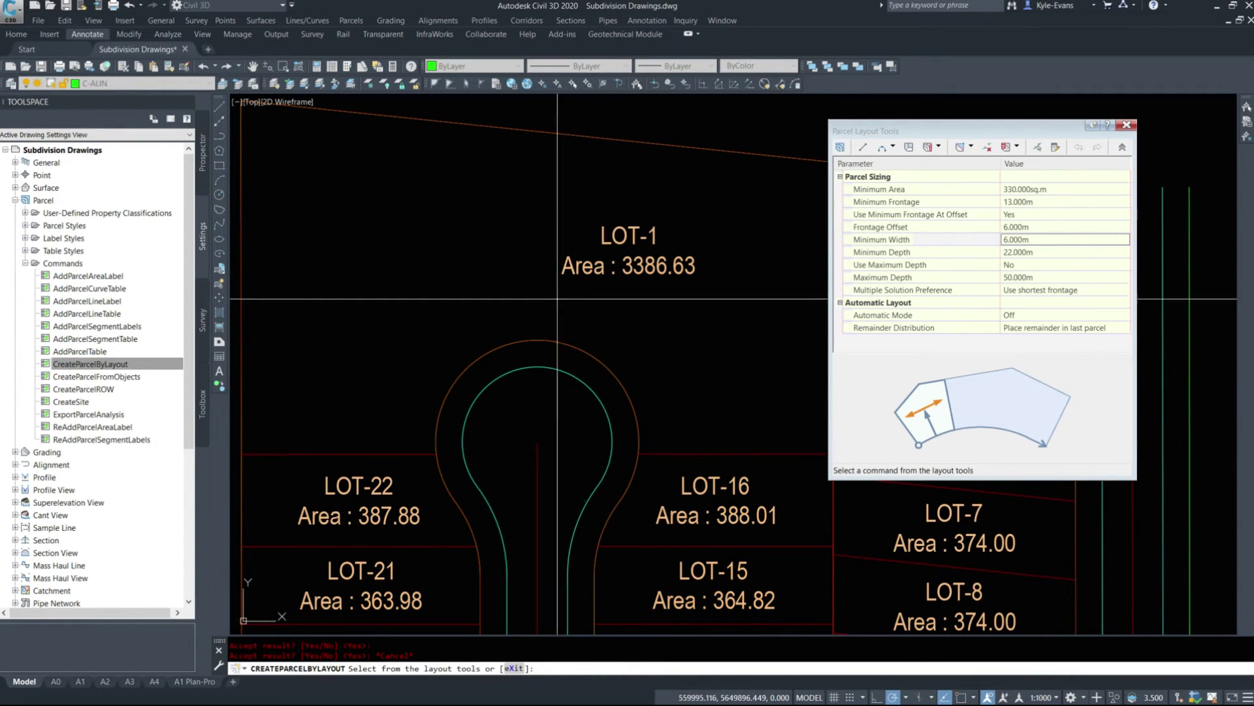
- Add a single segment label to the parcel boundary arc around the cul-de-sac bulb
{"action": "left_click", "coordinate": [350, 21]}
{"action": "mouse_move", "coordinate": [377, 108]}
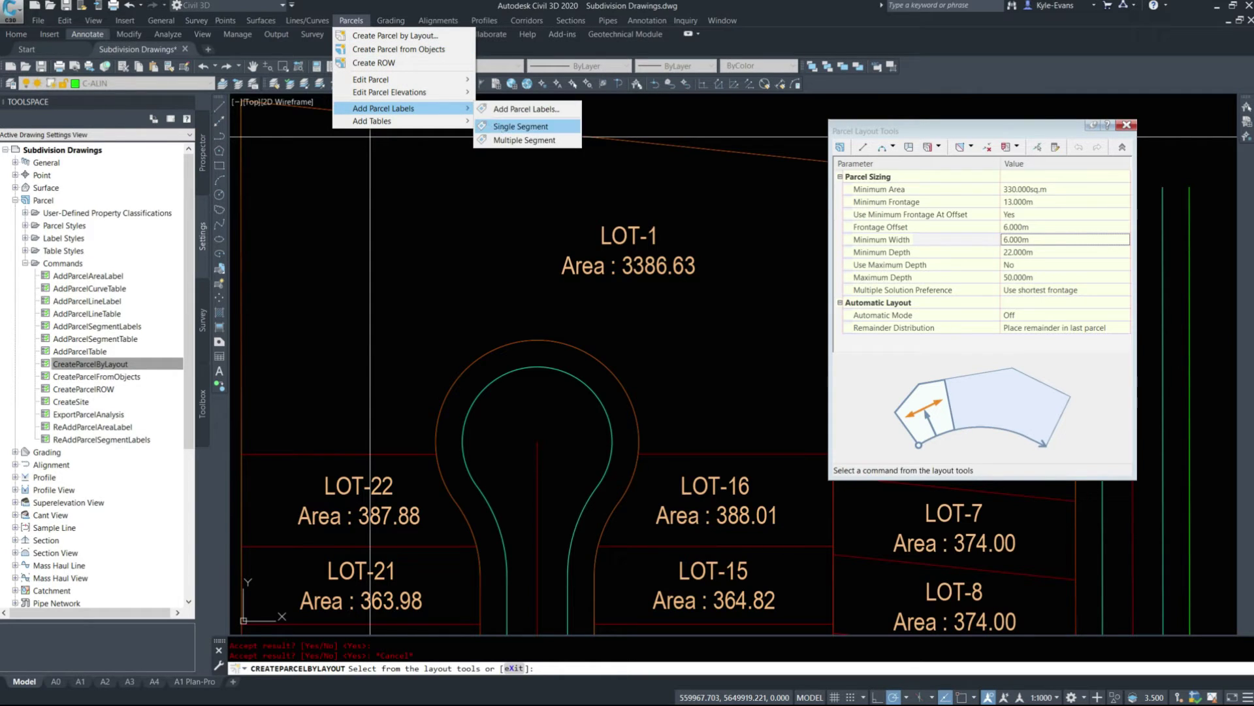
{"action": "left_click", "coordinate": [496, 125]}
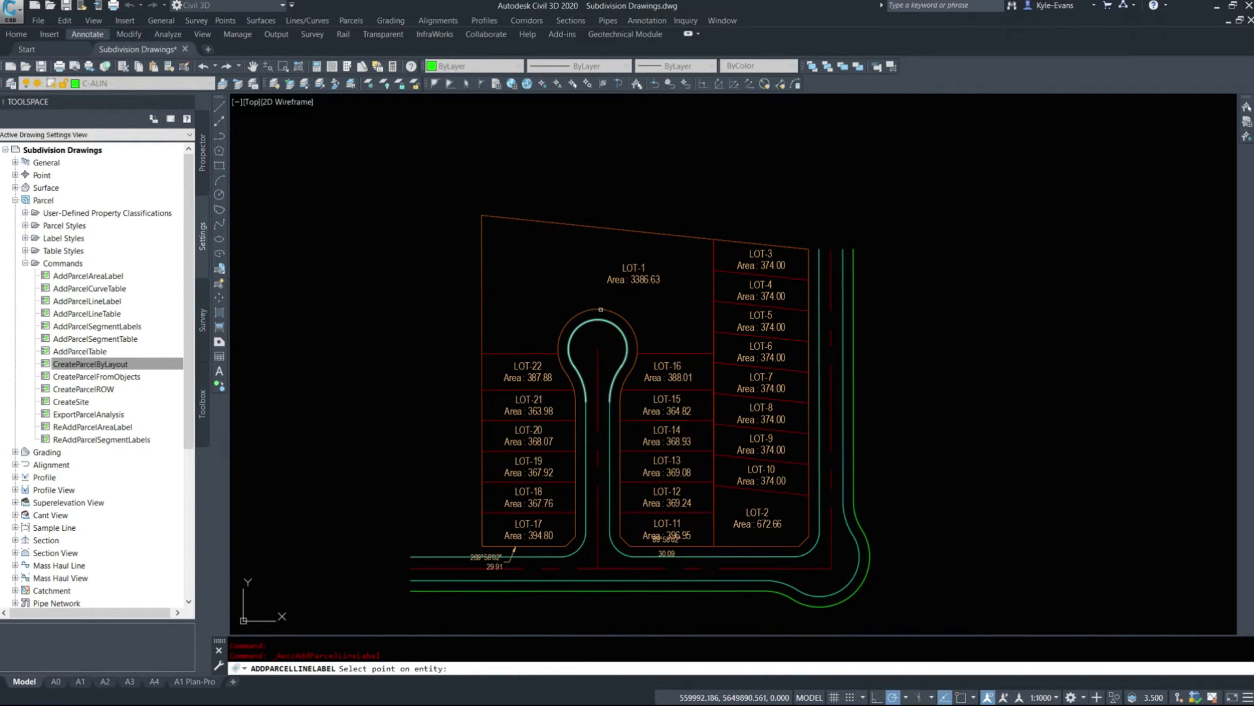
{"action": "left_click", "coordinate": [600, 309]}
{"action": "scroll", "coordinate": [600, 309], "scroll_direction": "up", "scroll_amount": 5}
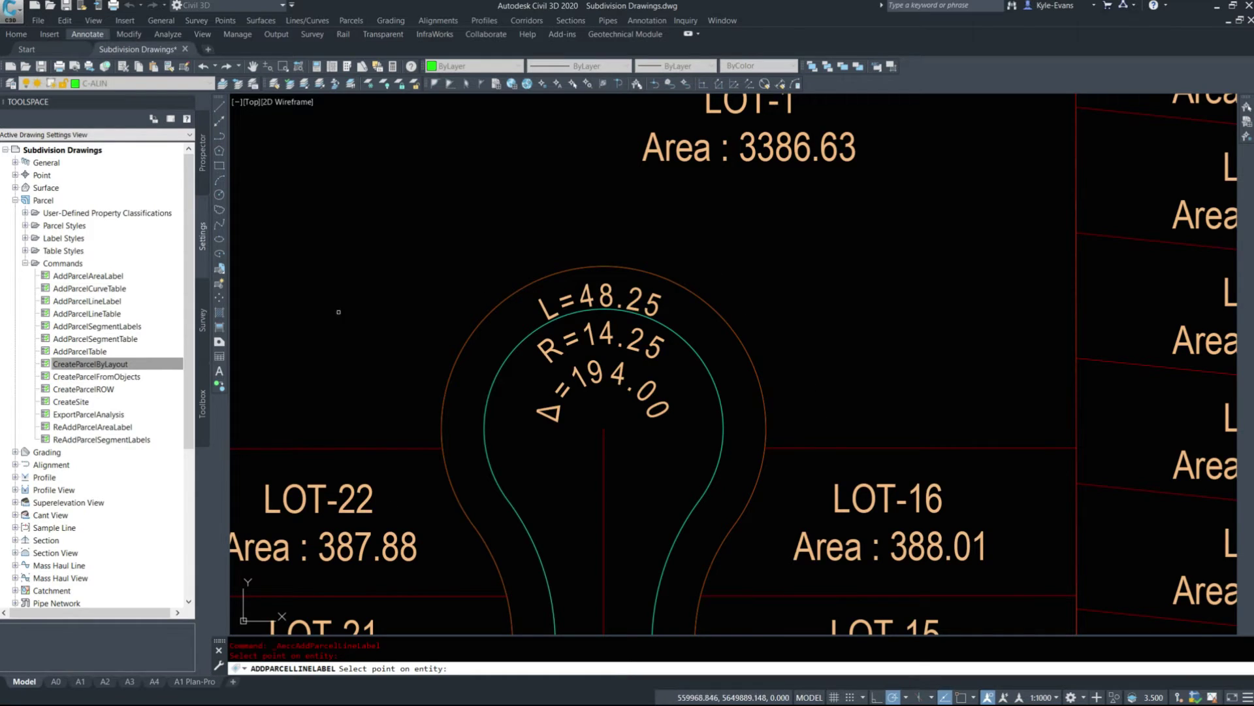
{"action": "key", "text": "Escape"}
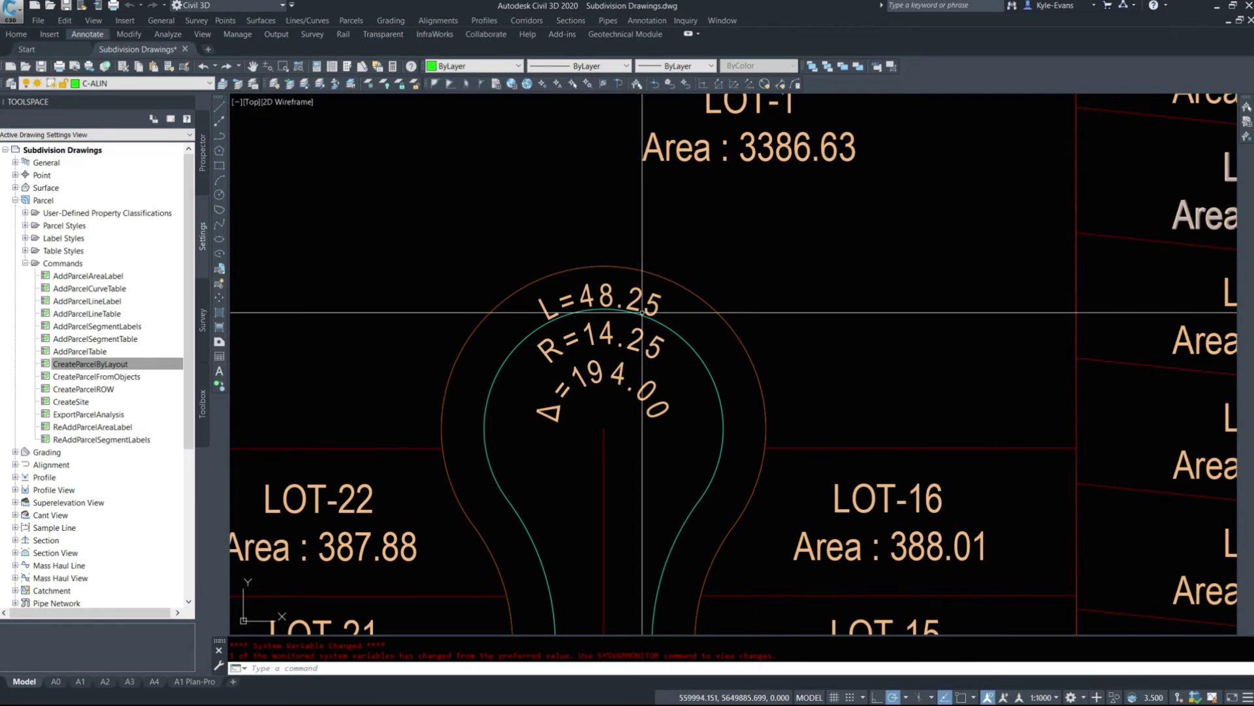
- Start creating parcels by layout again and set the minimum width to 6 m
{"action": "middle_click_drag", "start_coordinate": [546, 246], "coordinate": [614, 325]}
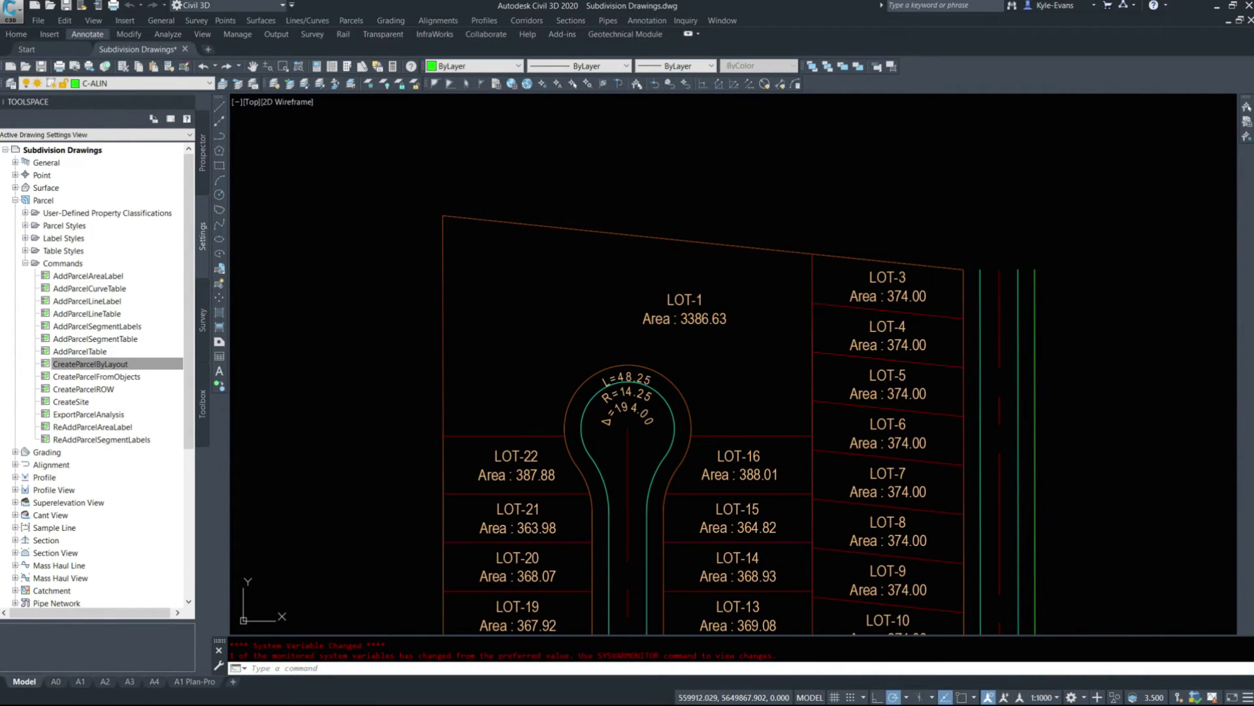
{"action": "middle_click_drag", "start_coordinate": [753, 224], "coordinate": [725, 205]}
{"action": "left_click", "coordinate": [434, 23]}
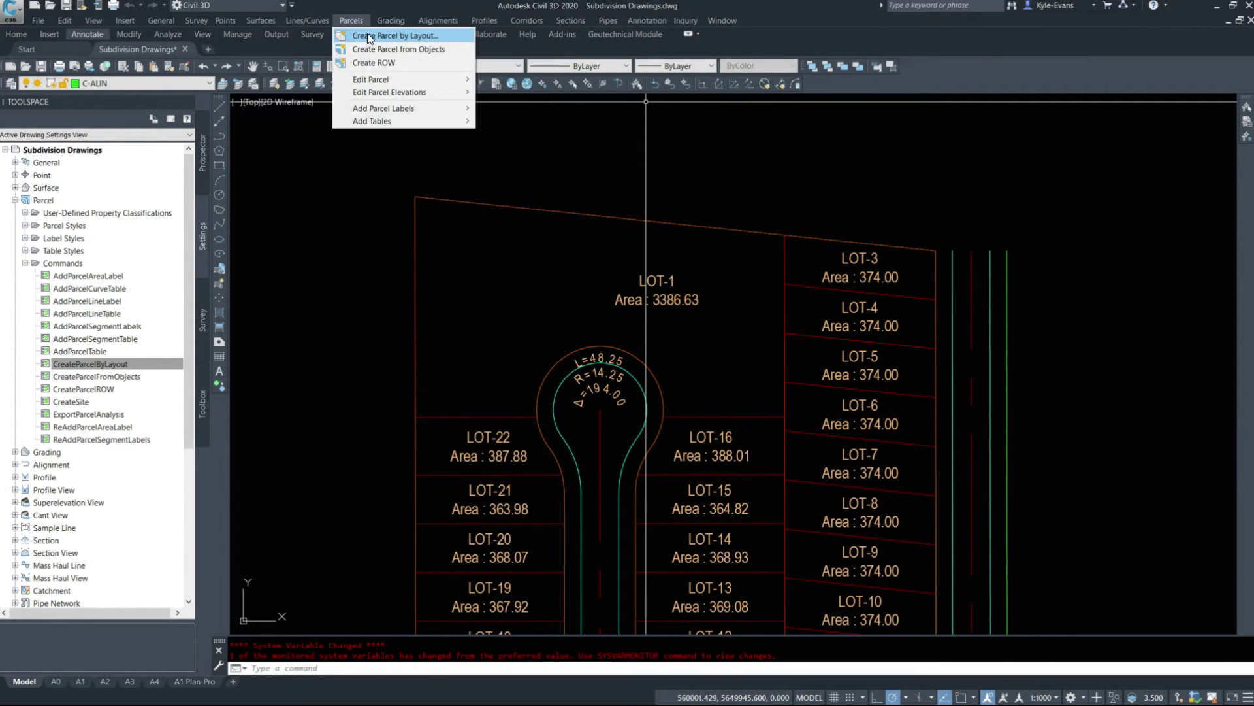
{"action": "left_click", "coordinate": [367, 36]}
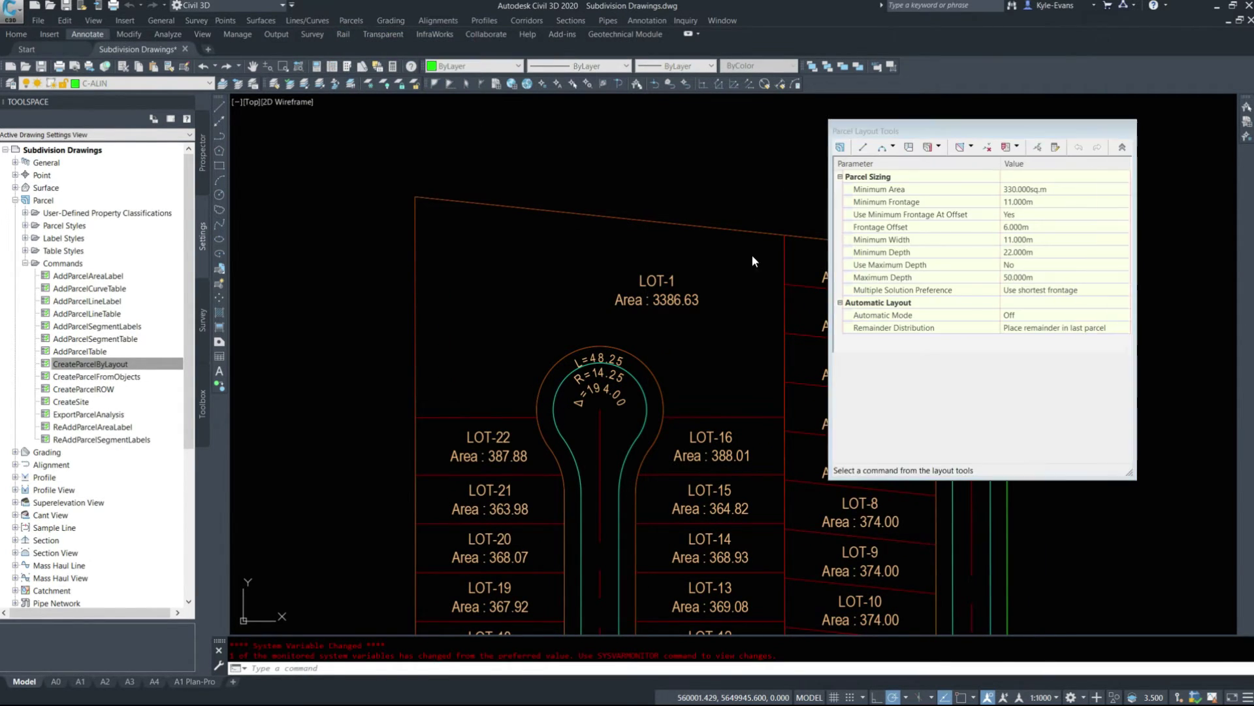
{"action": "left_click", "coordinate": [1030, 242]}
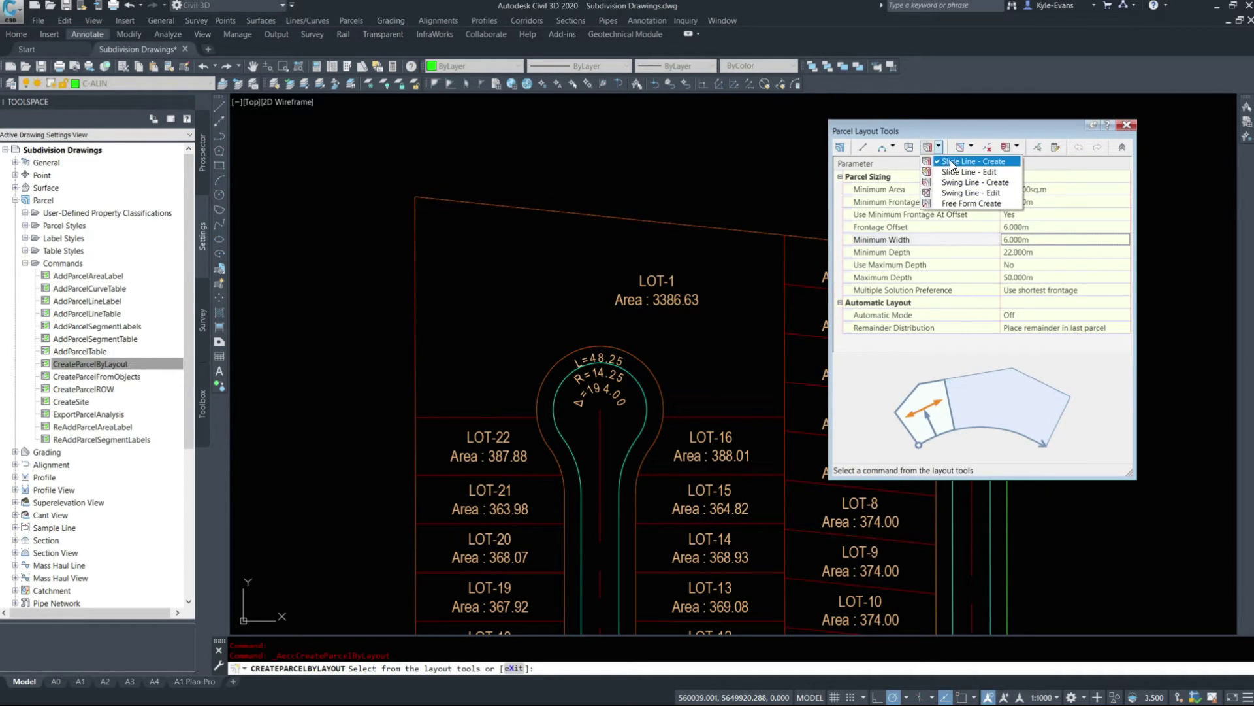
- Start Slide Line - Create on LOT-1 and define the frontage around the bulb from LOT-16's corner endpoint to LOT-22's corner endpoint
{"action": "left_click", "coordinate": [951, 163]}
{"action": "left_click", "coordinate": [666, 355]}
{"action": "left_click", "coordinate": [619, 414]}
{"action": "left_click", "coordinate": [609, 484]}
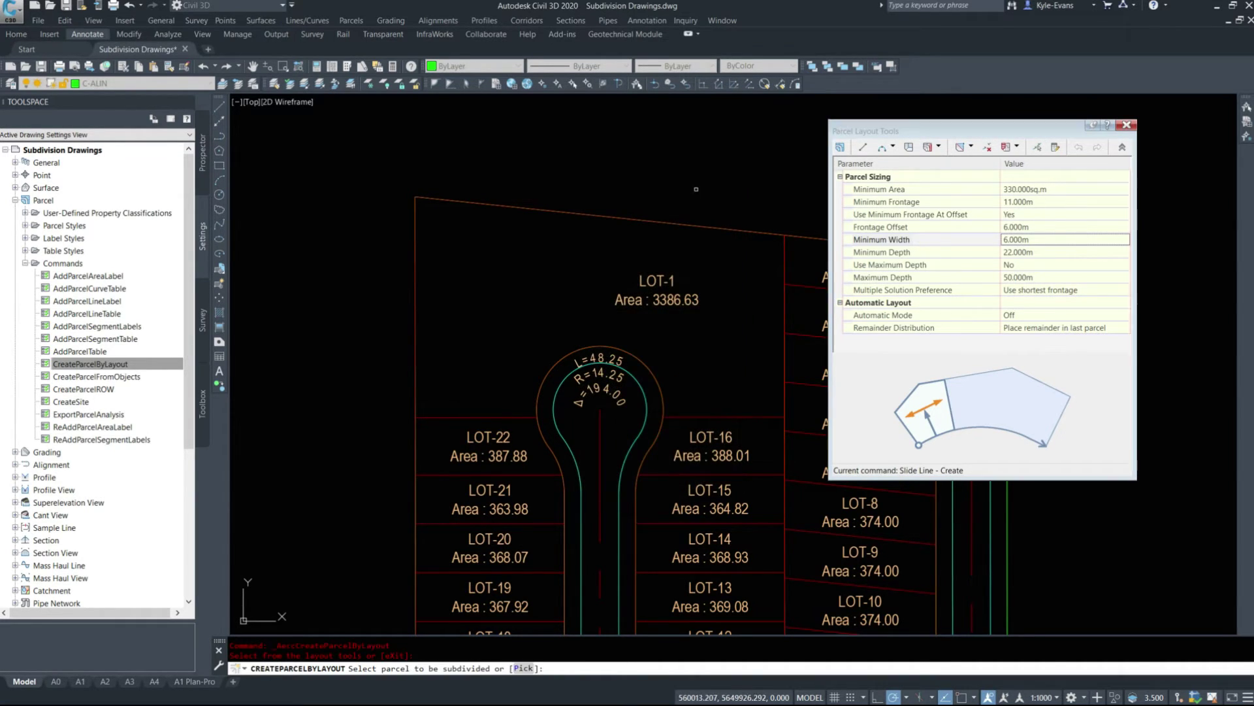
{"action": "left_click", "coordinate": [657, 281]}
{"action": "right_click", "coordinate": [680, 381], "text": "shift"}
{"action": "left_click", "coordinate": [718, 455]}
{"action": "left_click", "coordinate": [663, 417]}
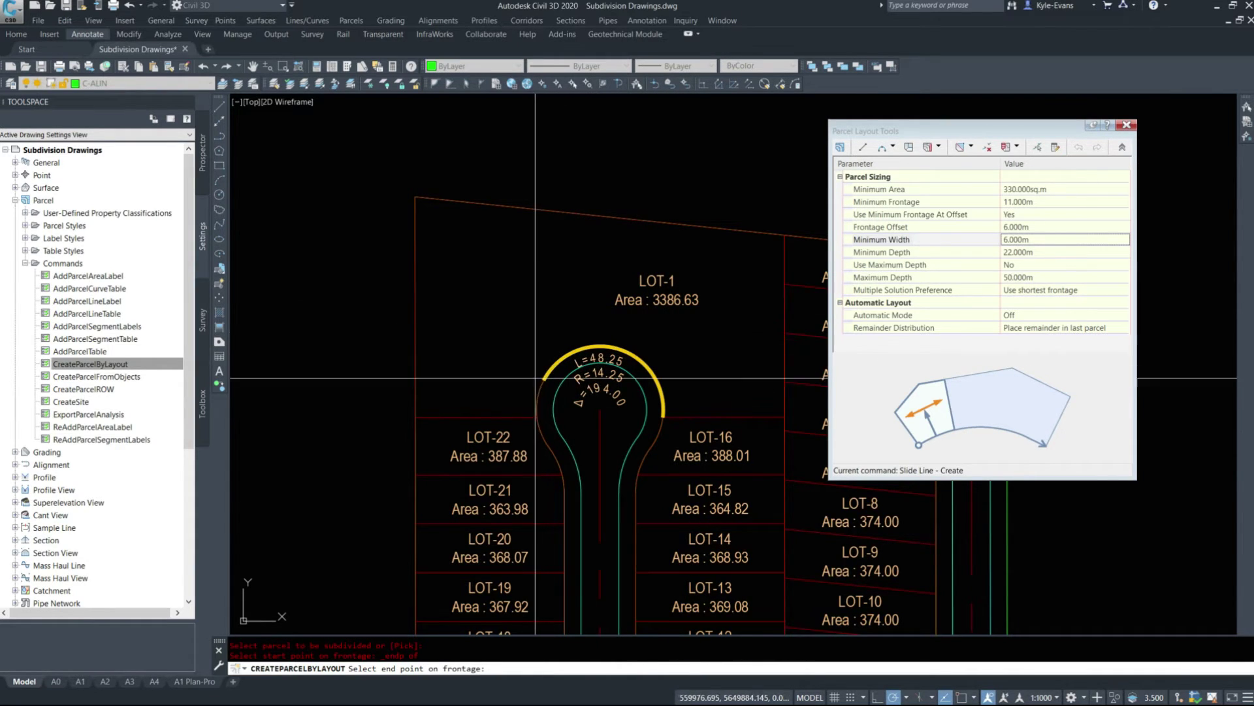
{"action": "right_click", "coordinate": [529, 419], "text": "shift"}
{"action": "key", "text": "e"}
{"action": "left_click", "coordinate": [536, 416]}
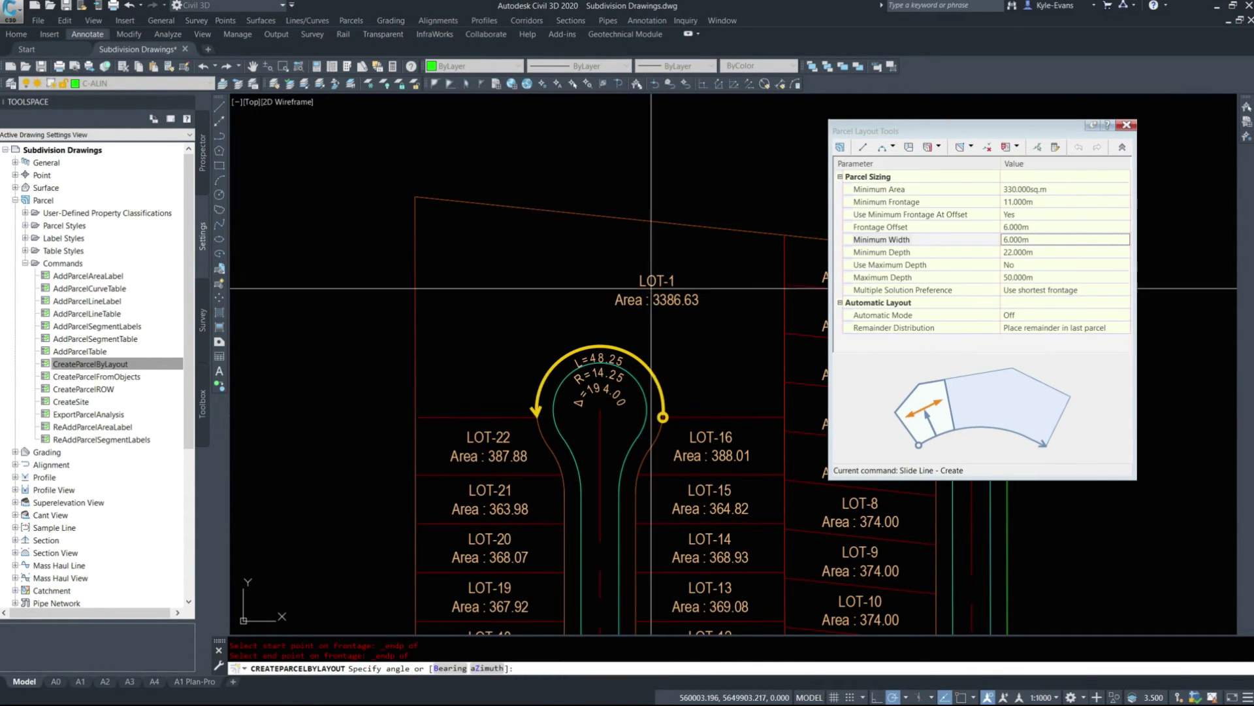
- Use the default lot line angle, accept every proposed pie-shaped lot around the bulb, and end the parcel layout
{"action": "key", "text": "Return"}
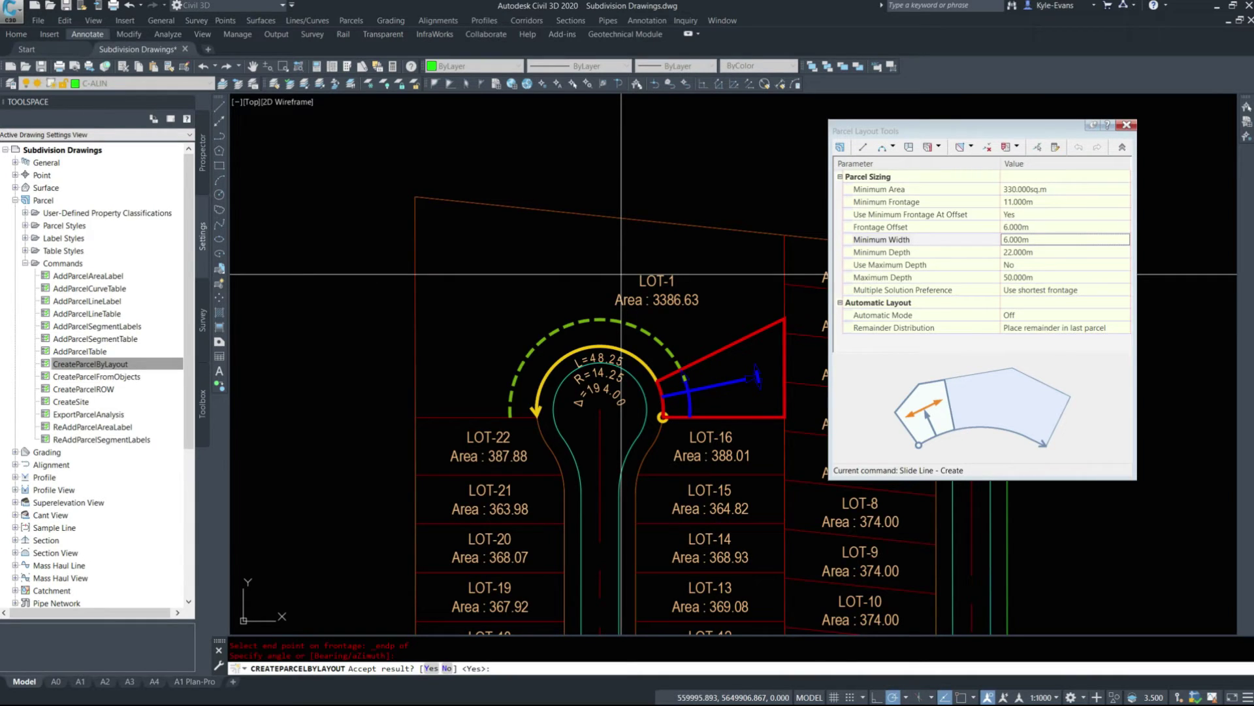
{"action": "key", "text": "Return"}
{"action": "key", "text": "Return"}
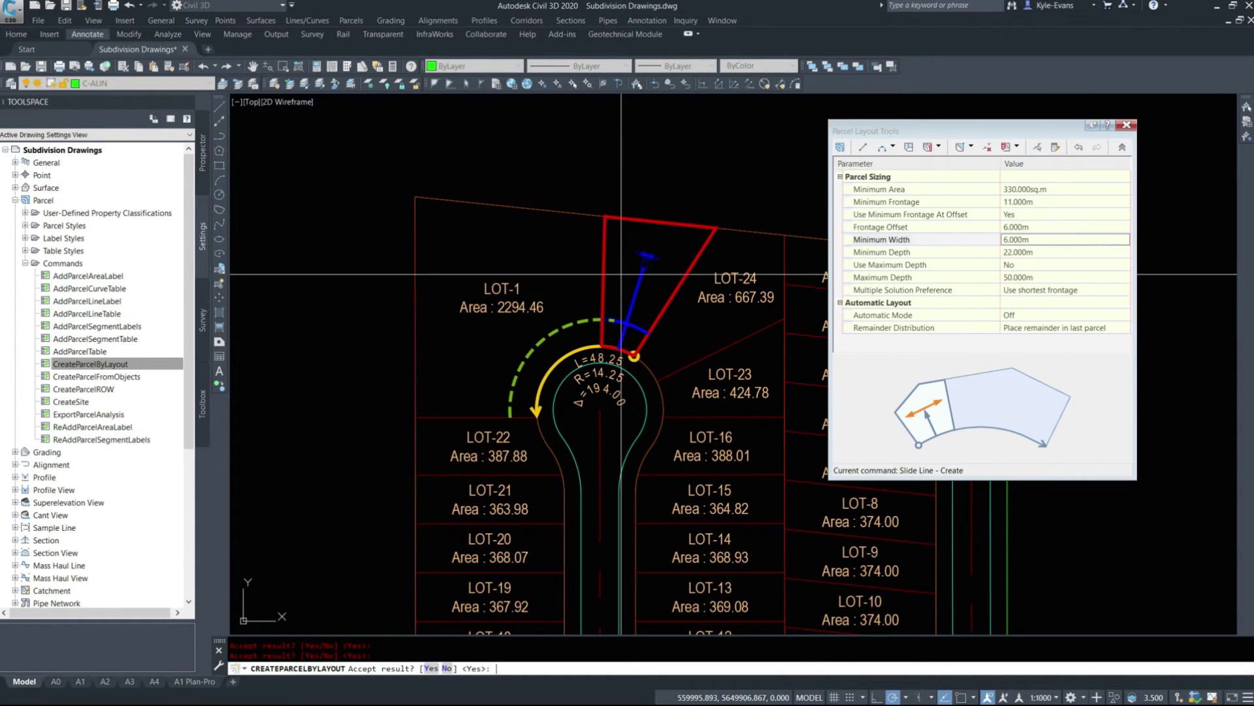
{"action": "key", "text": "Return"}
{"action": "key", "text": "Return"}
{"action": "key", "text": "Return"}
{"action": "key", "text": "Return"}
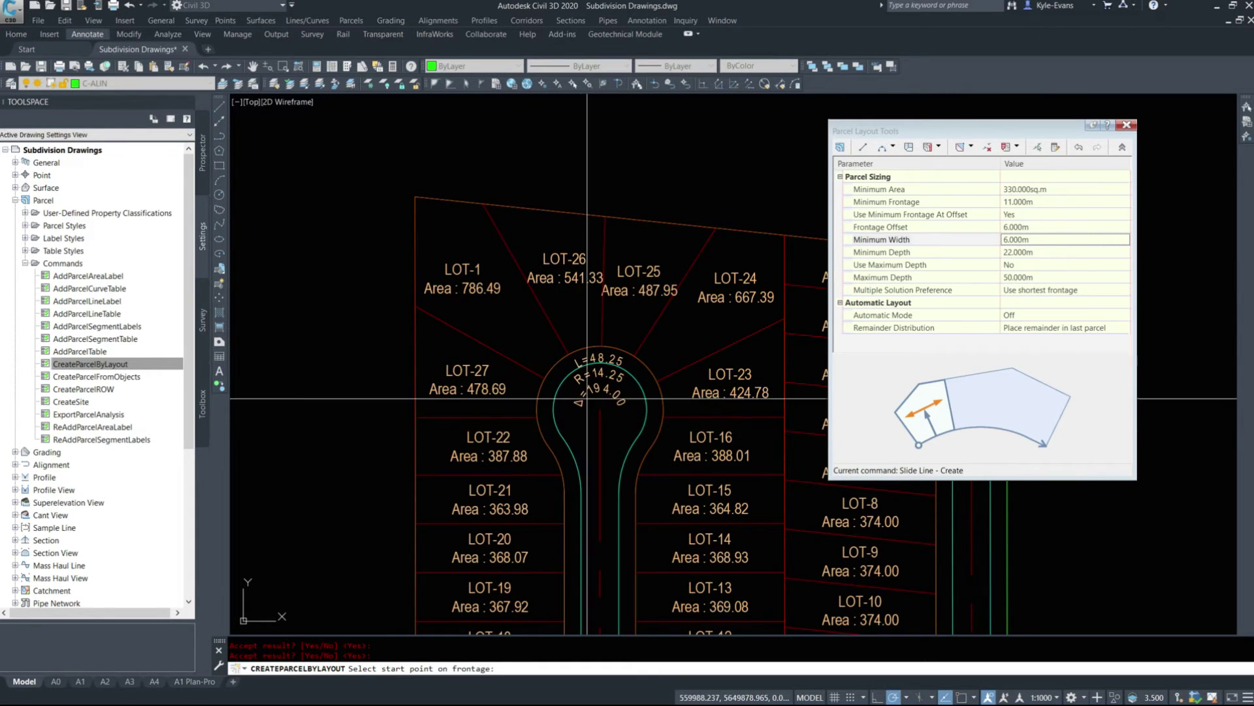
{"action": "key", "text": "Escape"}
{"action": "key", "text": "Escape"}
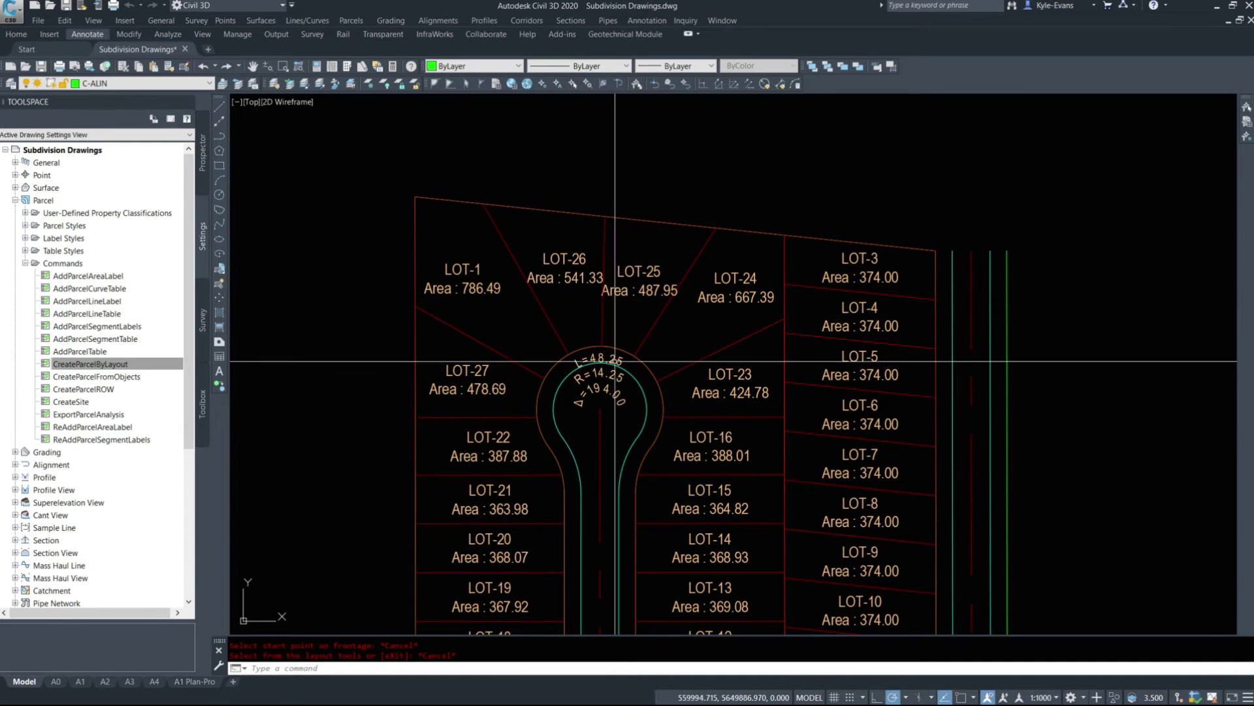
- Set the drawing's annotation scale to 1:500
{"action": "scroll", "coordinate": [457, 342], "scroll_direction": "up", "scroll_amount": 3}
{"action": "scroll", "coordinate": [597, 263], "scroll_direction": "down", "scroll_amount": 5}
{"action": "scroll", "coordinate": [516, 417], "scroll_direction": "up", "scroll_amount": 5}
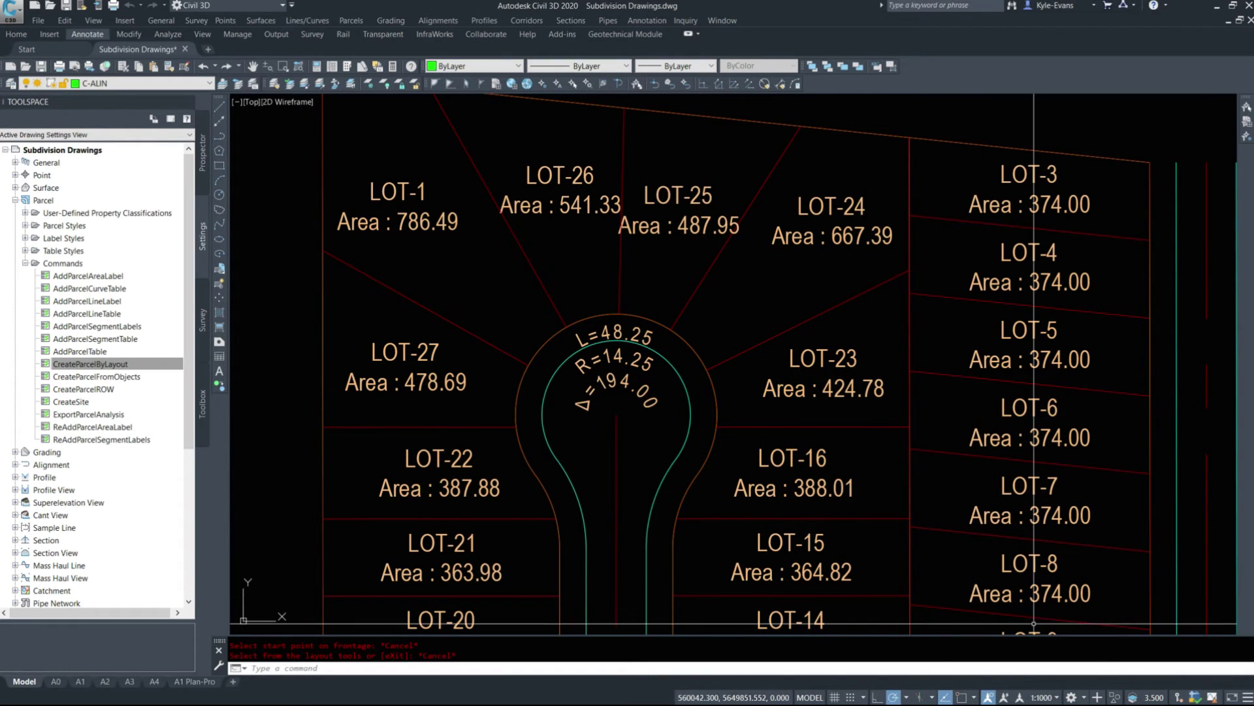
{"action": "left_click", "coordinate": [1058, 698]}
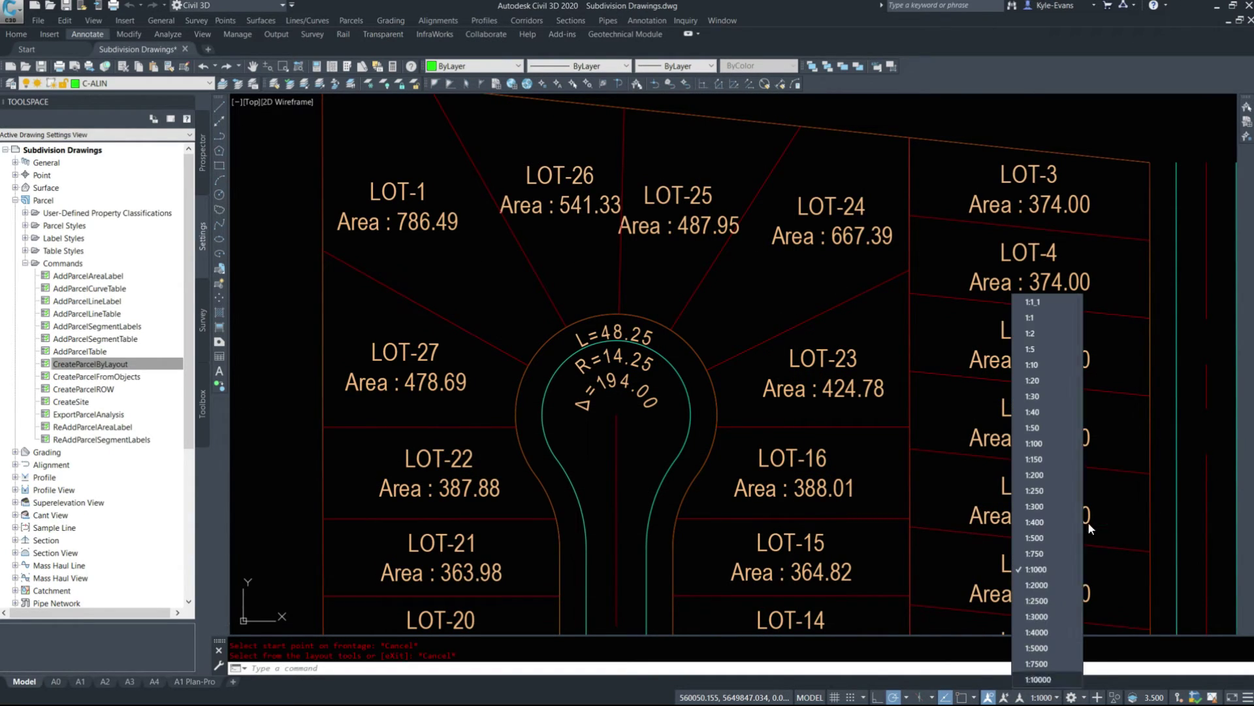
{"action": "left_click", "coordinate": [1046, 537]}
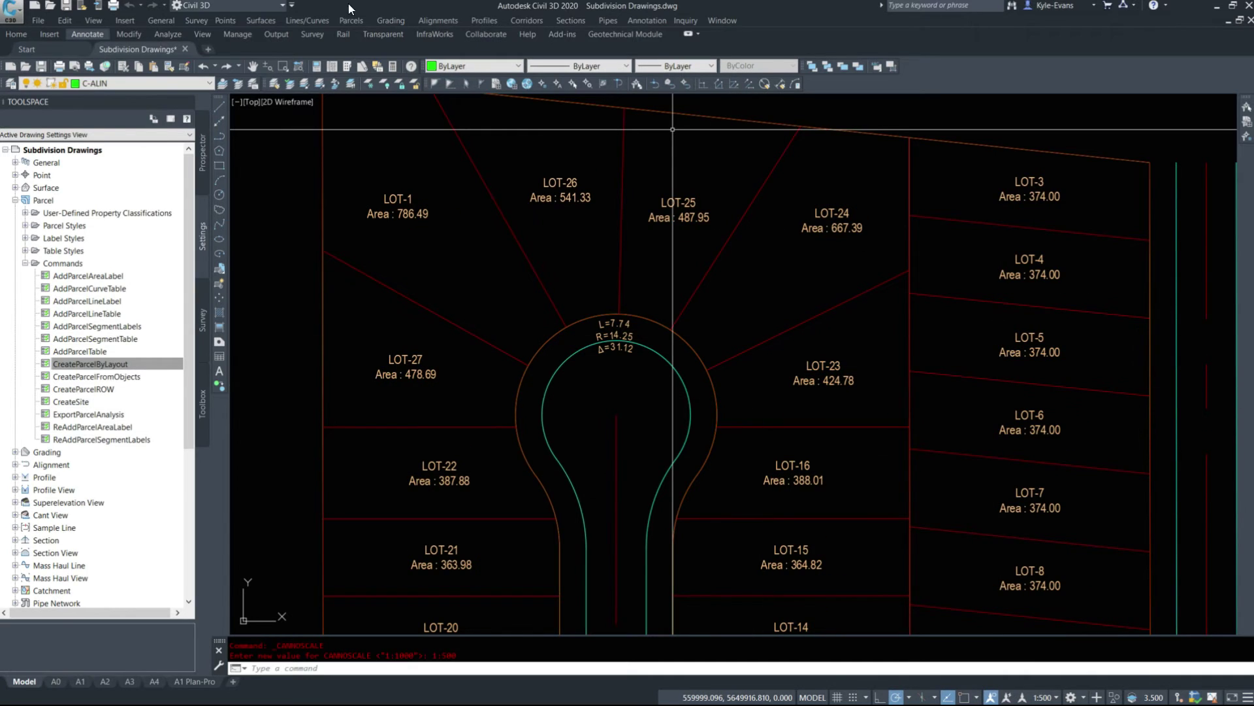
- Add parcel segment labels to the remaining curved lot frontages around the cul-de-sac bulb
{"action": "left_click", "coordinate": [351, 20]}
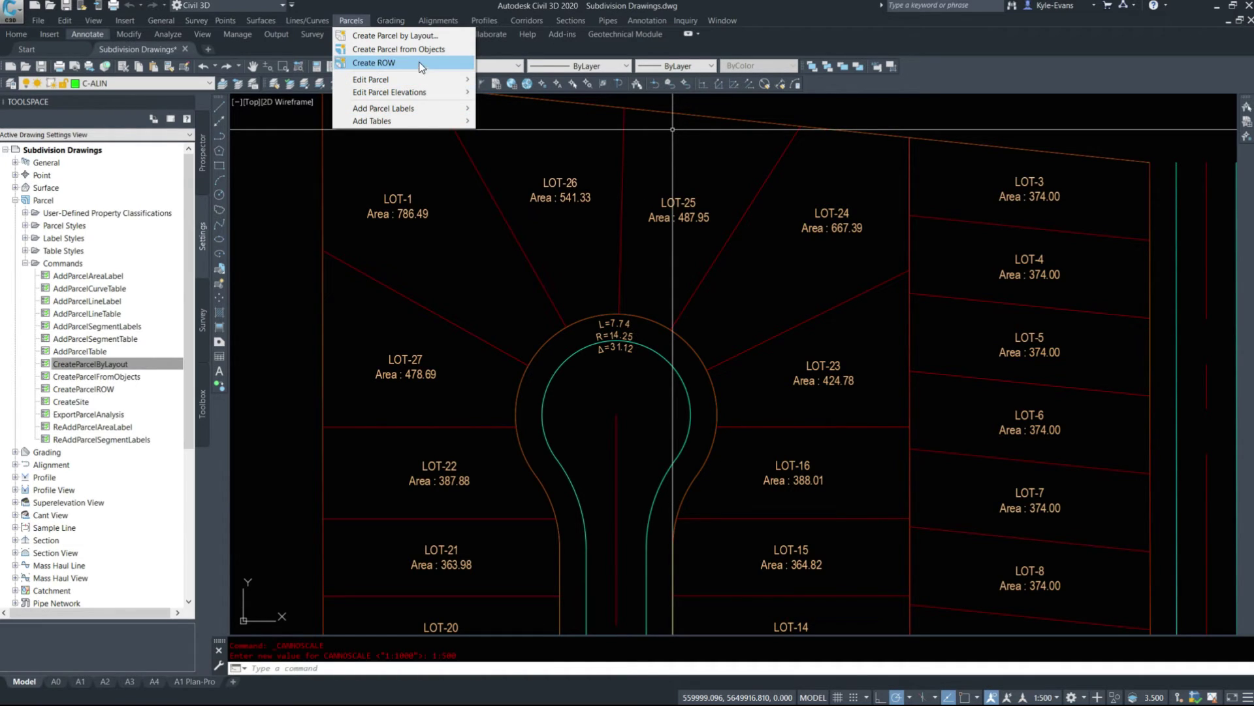
{"action": "left_click", "coordinate": [551, 128]}
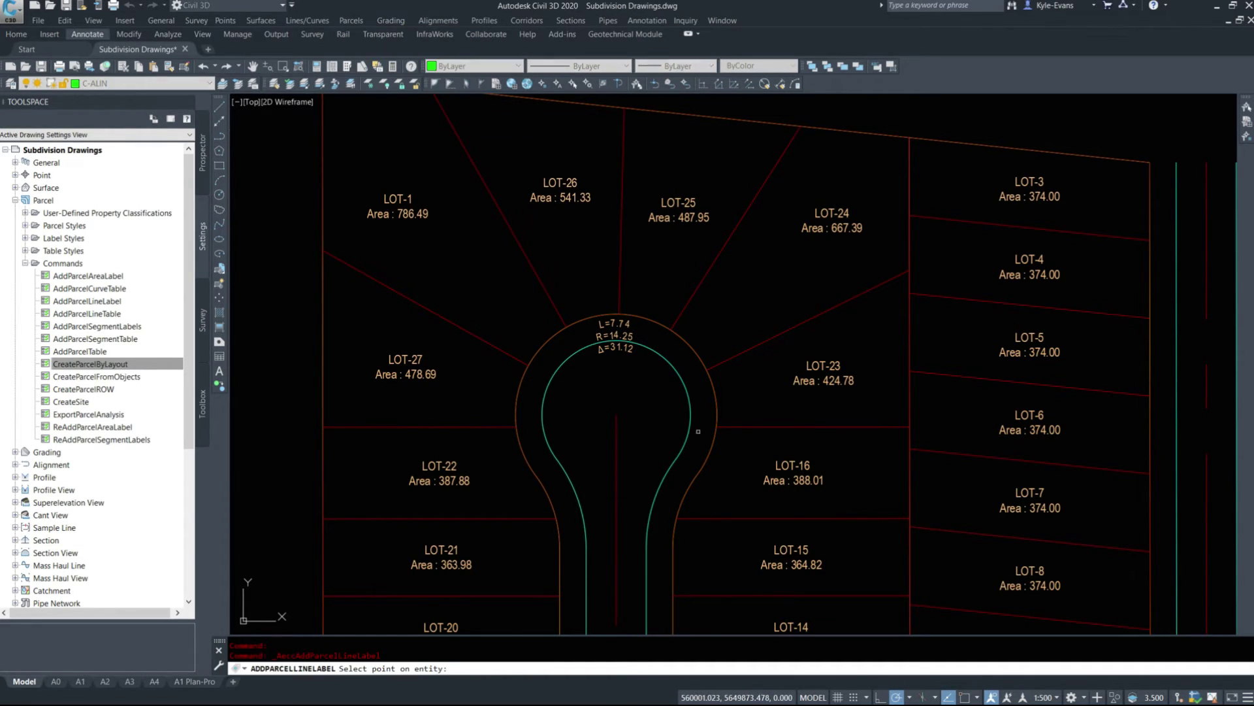
{"action": "left_click", "coordinate": [712, 397]}
{"action": "left_click", "coordinate": [691, 347]}
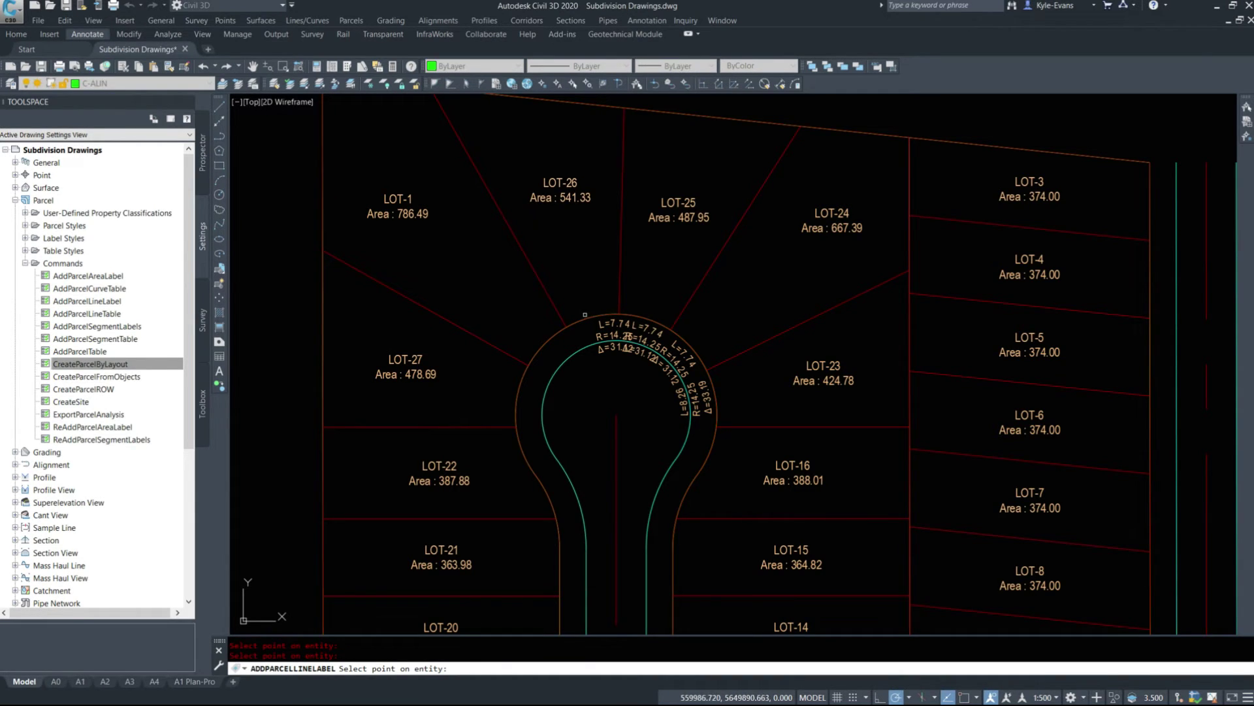
{"action": "left_click", "coordinate": [556, 335]}
{"action": "left_click", "coordinate": [520, 381]}
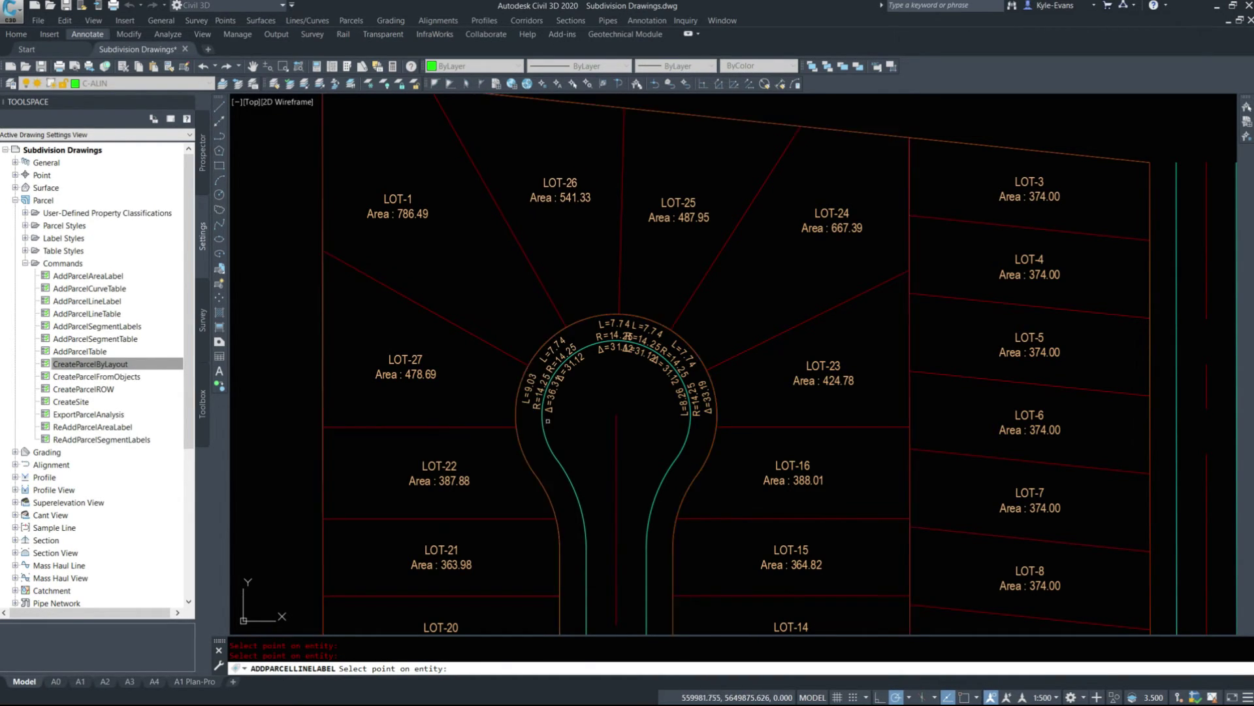
{"action": "scroll", "coordinate": [549, 420], "scroll_direction": "up", "scroll_amount": 2}
{"action": "scroll", "coordinate": [497, 353], "scroll_direction": "down", "scroll_amount": 2}
{"action": "key", "text": "Escape"}
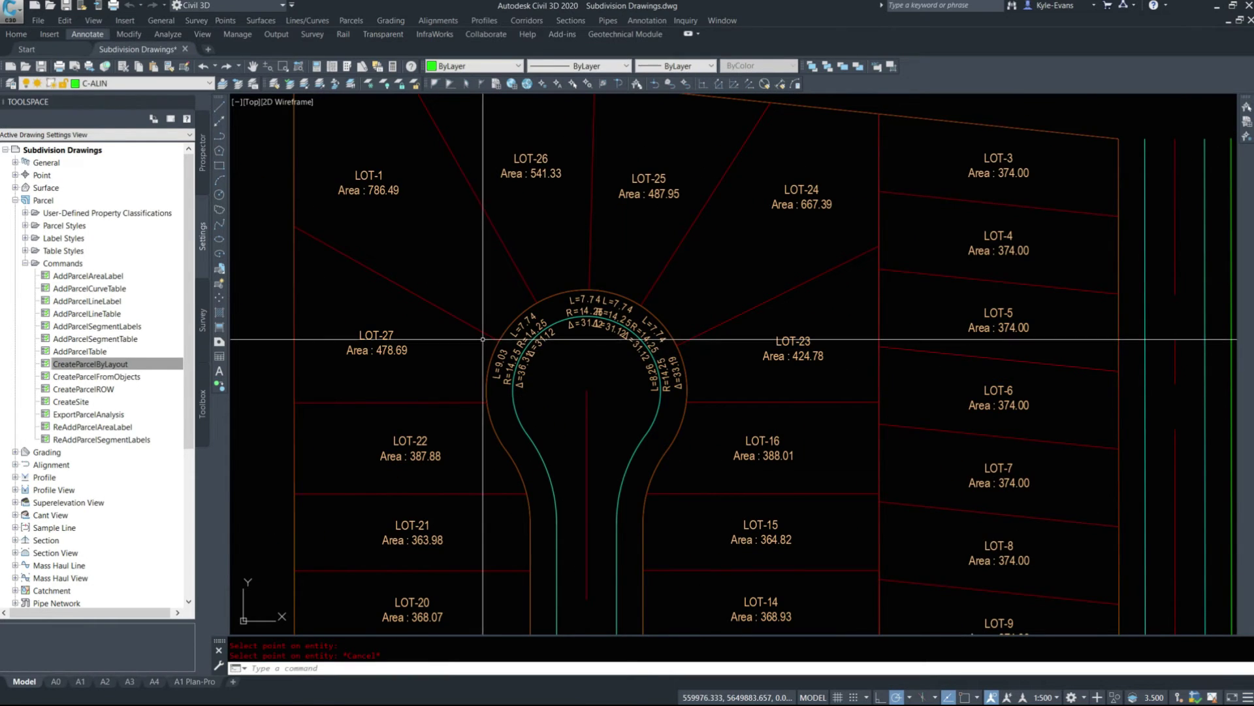
{"action": "scroll", "coordinate": [483, 339], "scroll_direction": "up", "scroll_amount": 2}
{"action": "scroll", "coordinate": [516, 353], "scroll_direction": "down", "scroll_amount": 5}
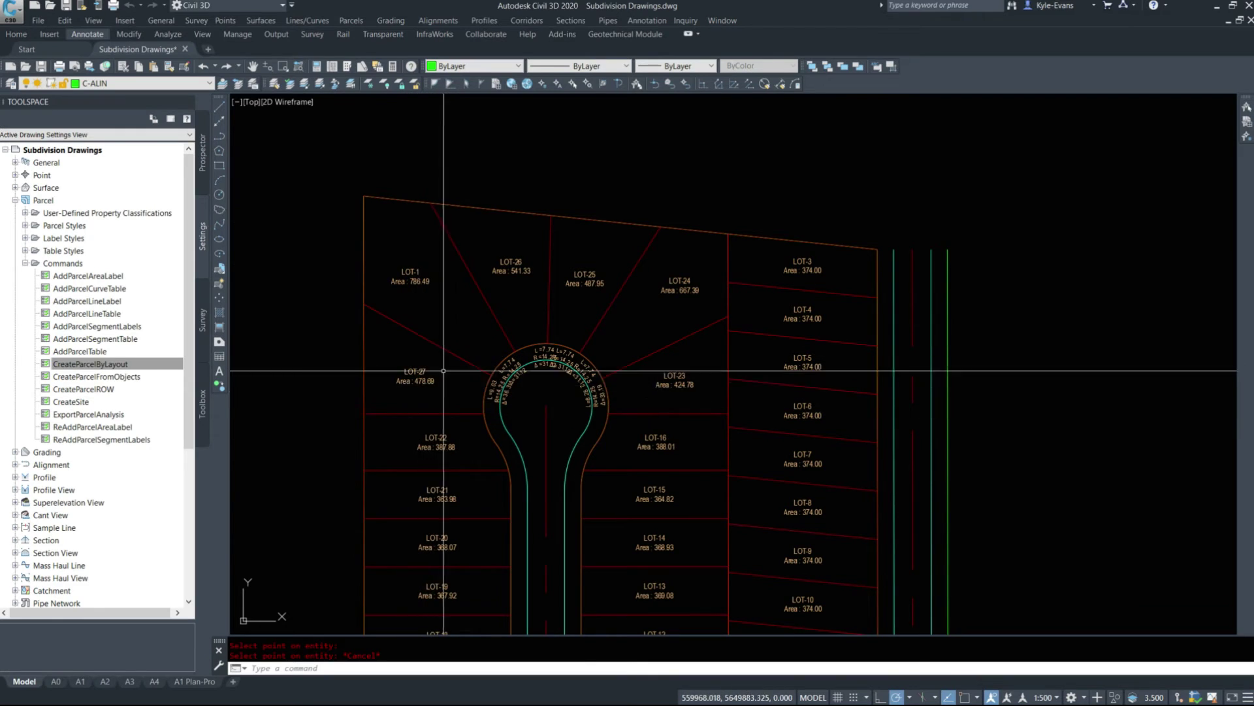
{"action": "middle_click_drag", "start_coordinate": [443, 386], "coordinate": [507, 372]}
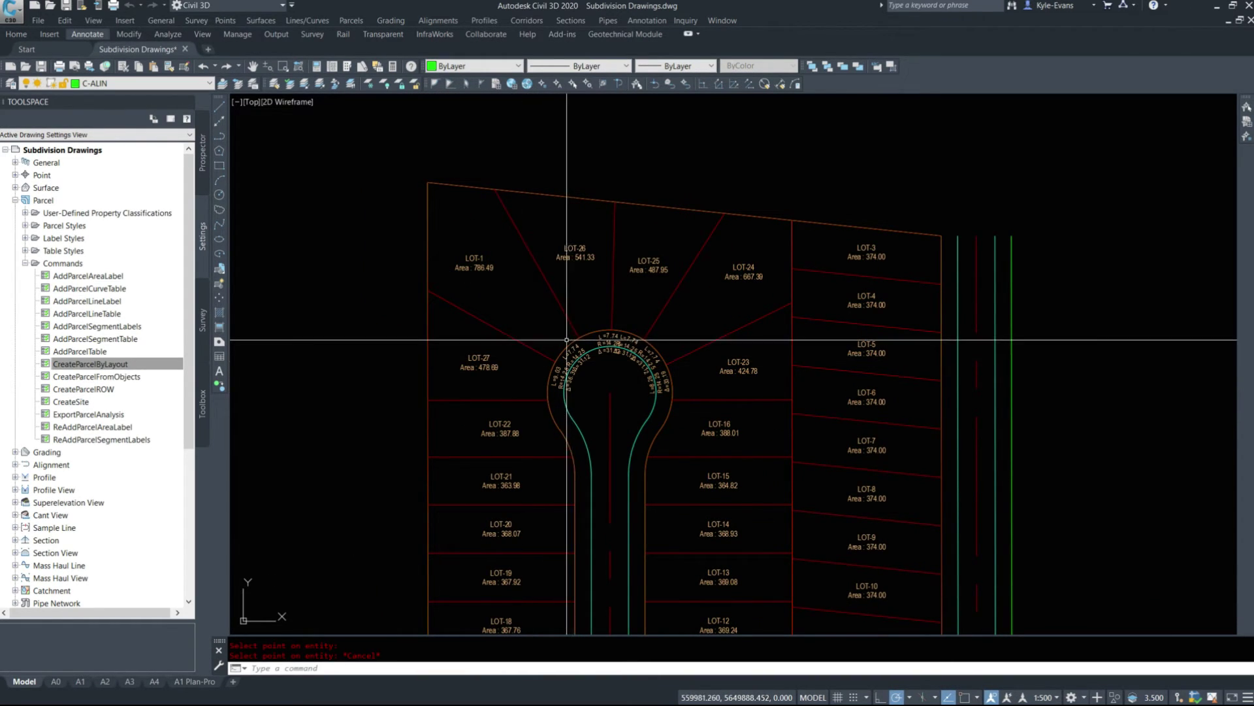
{"action": "scroll", "coordinate": [557, 345], "scroll_direction": "up", "scroll_amount": 2}
{"action": "left_click", "coordinate": [561, 384]}
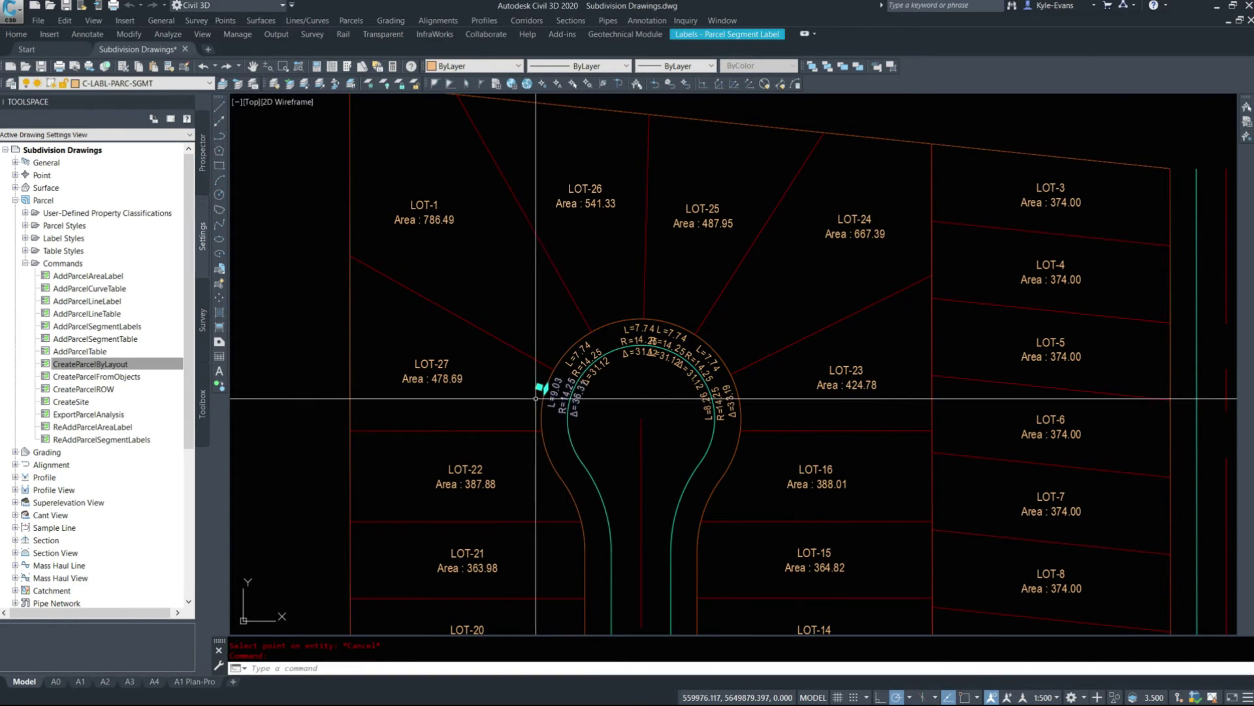
{"action": "middle_click_drag", "start_coordinate": [554, 396], "coordinate": [599, 371]}
{"action": "left_click", "coordinate": [626, 332]}
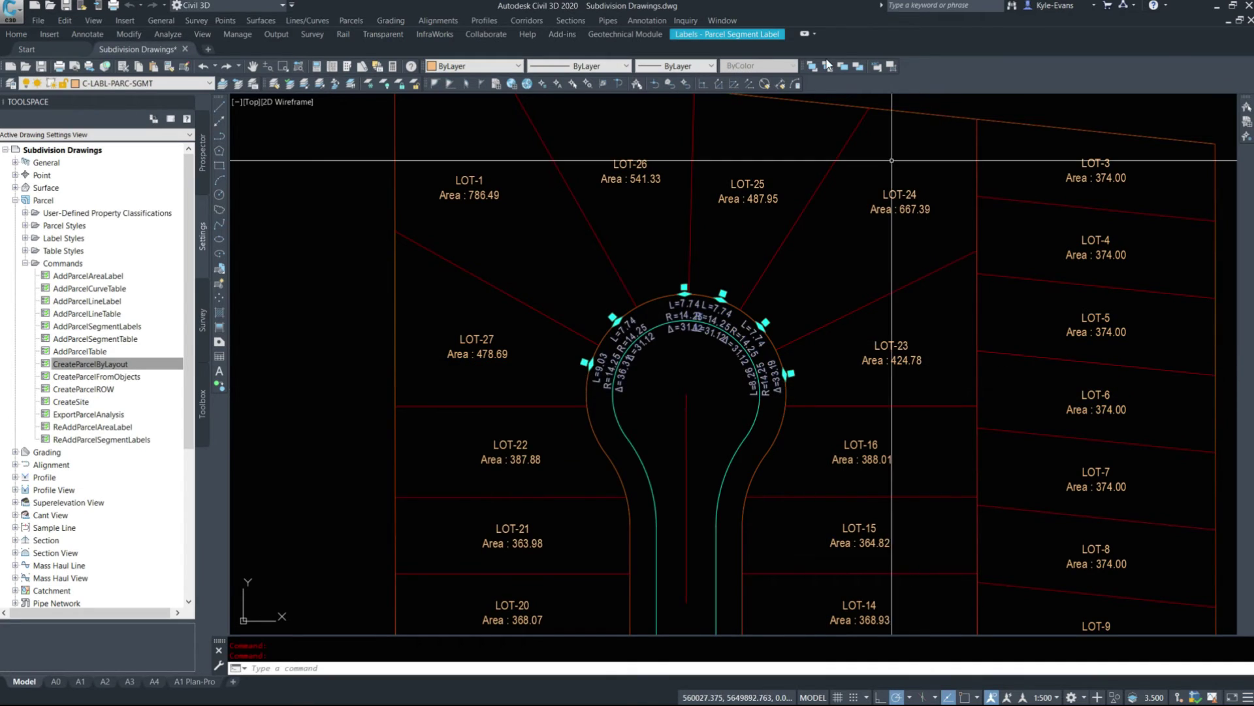
{"action": "middle_click_drag", "start_coordinate": [902, 286], "coordinate": [903, 373]}
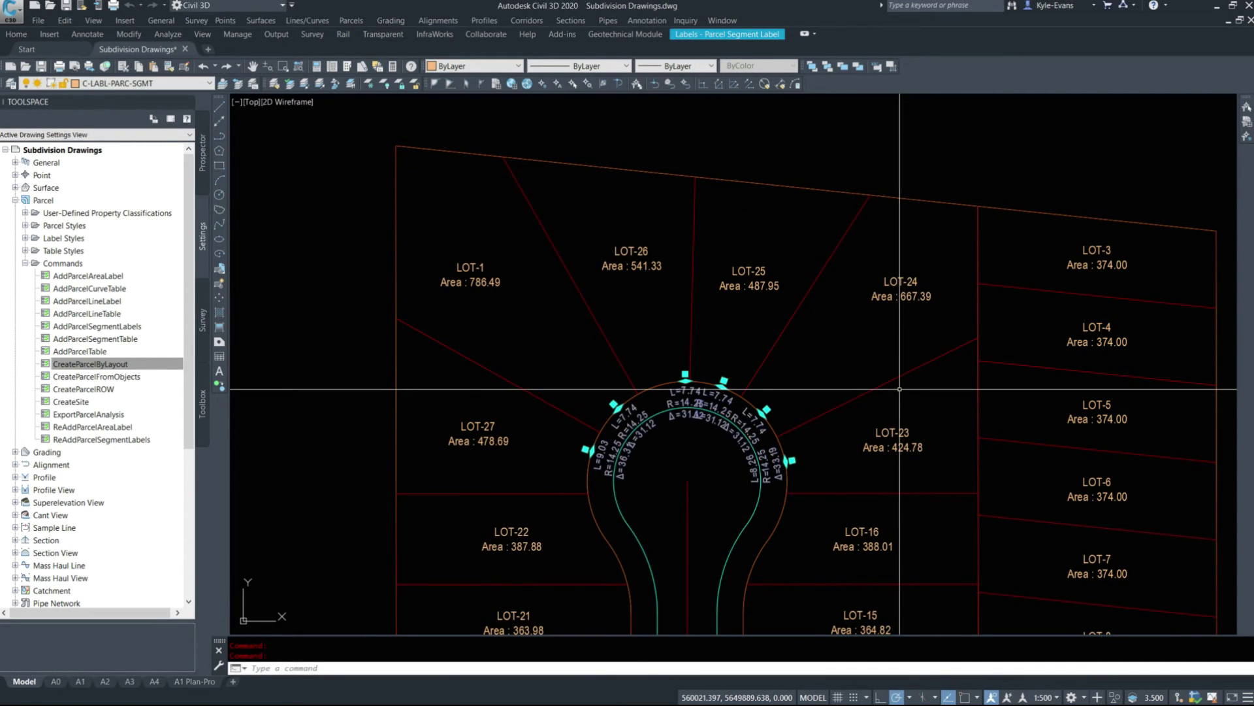
{"action": "key", "text": "Escape"}
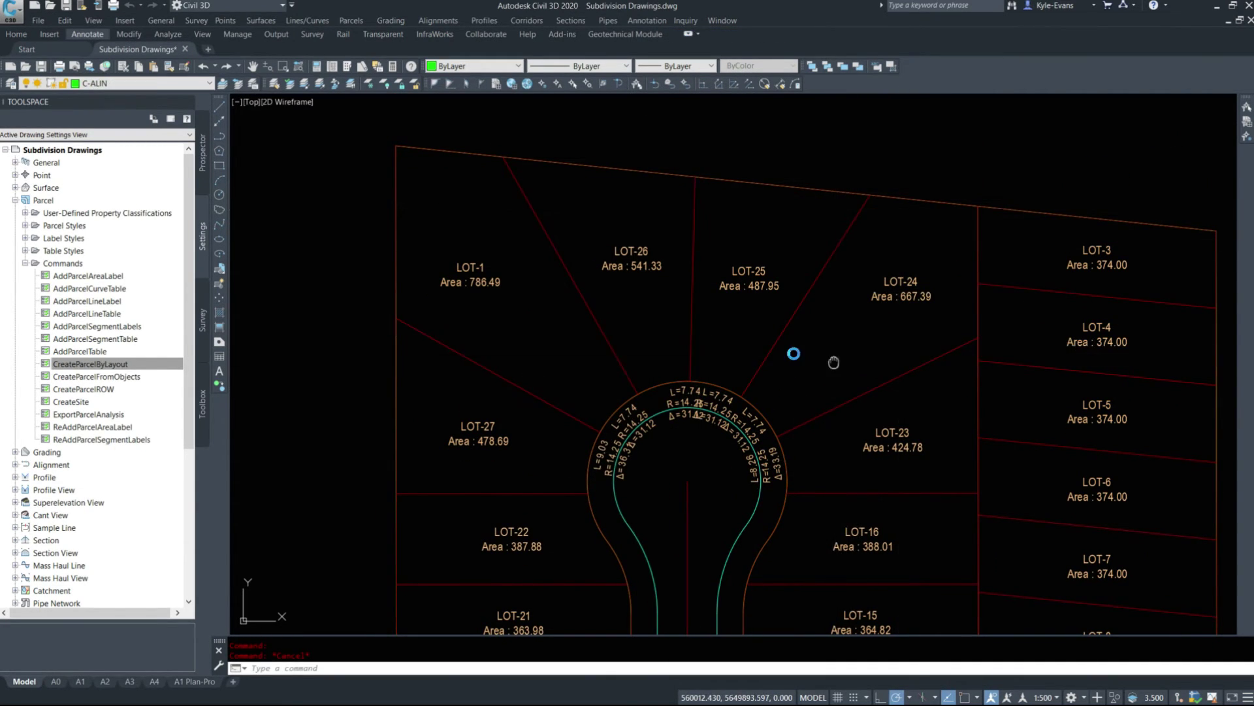
- Draw a closed four-sided outline inside LOT-24 with 8 m and 15 m sides using the Line command
{"action": "middle_click_drag", "start_coordinate": [750, 359], "coordinate": [667, 337]}
{"action": "left_click", "coordinate": [221, 110]}
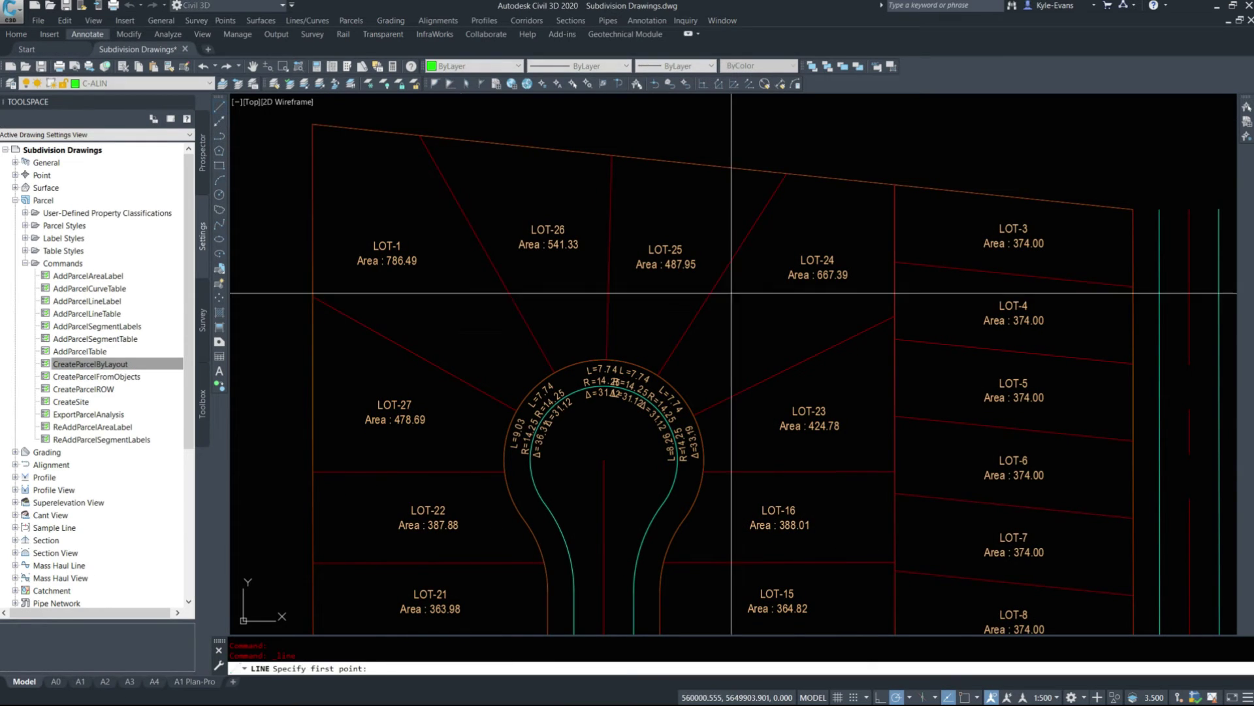
{"action": "scroll", "coordinate": [784, 359], "scroll_direction": "up", "scroll_amount": 4}
{"action": "left_click", "coordinate": [657, 297]}
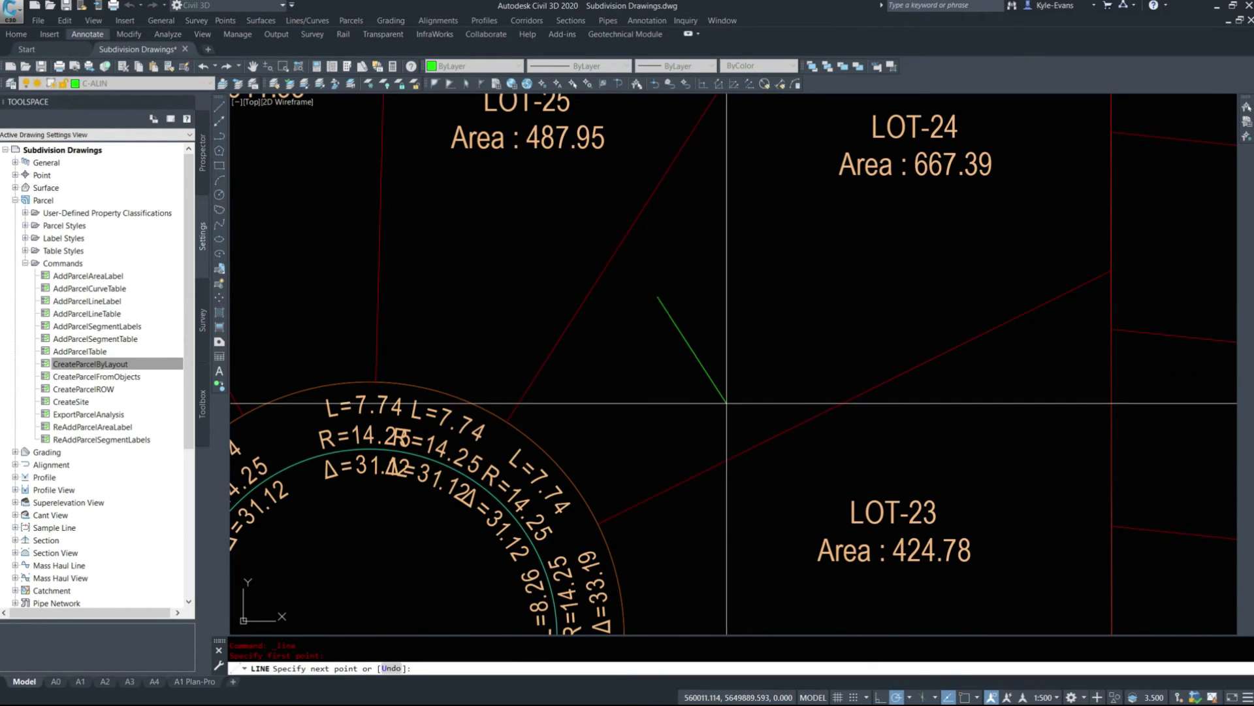
{"action": "left_click", "coordinate": [737, 416]}
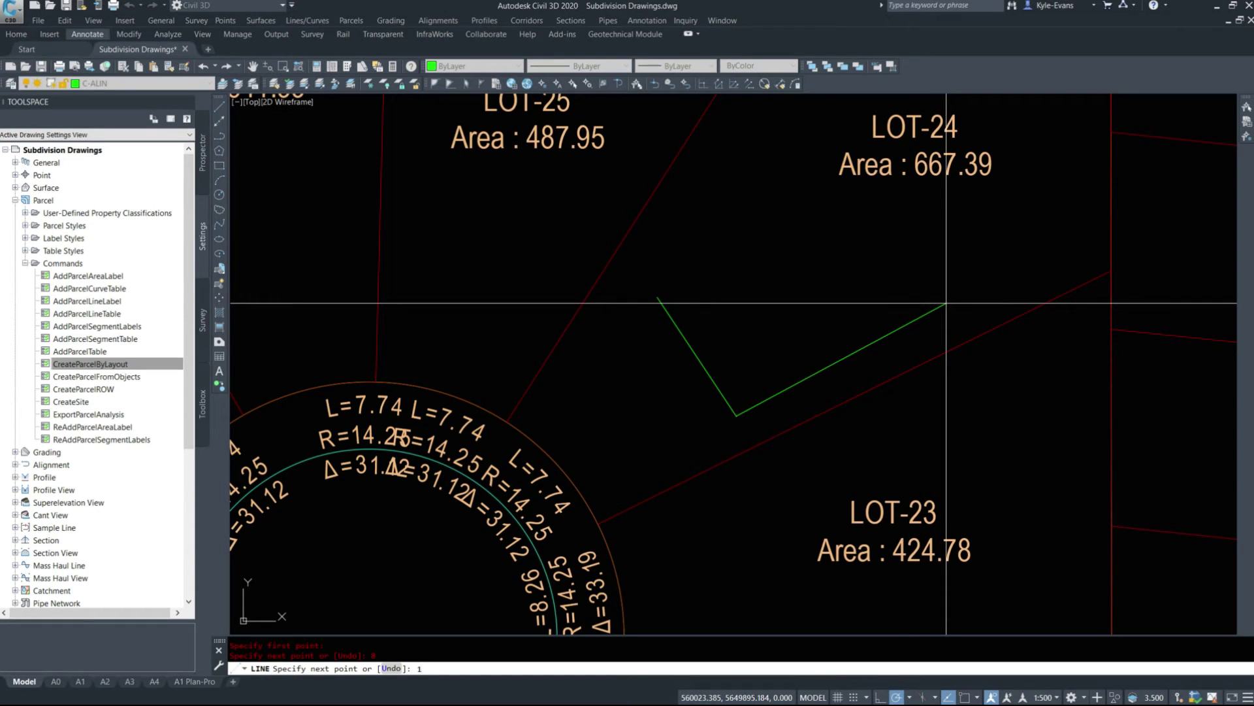
{"action": "type", "text": "15"}
{"action": "key", "text": "Return"}
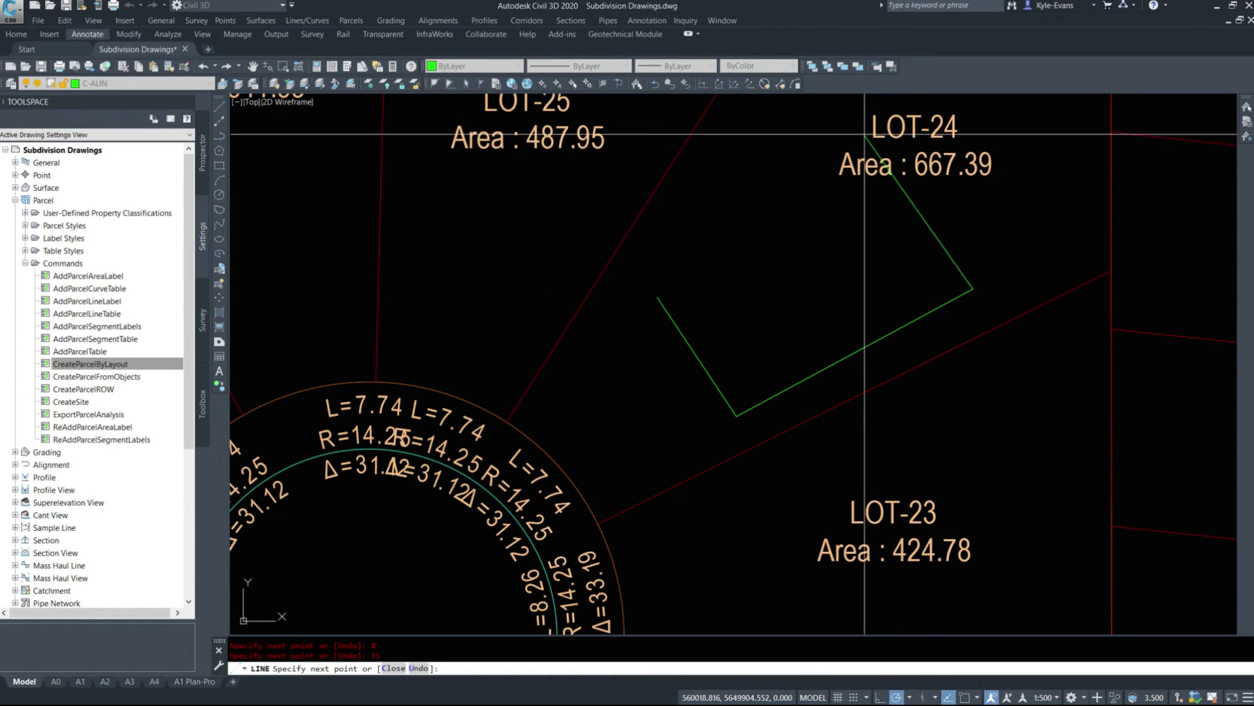
{"action": "type", "text": "8"}
{"action": "key", "text": "Return"}
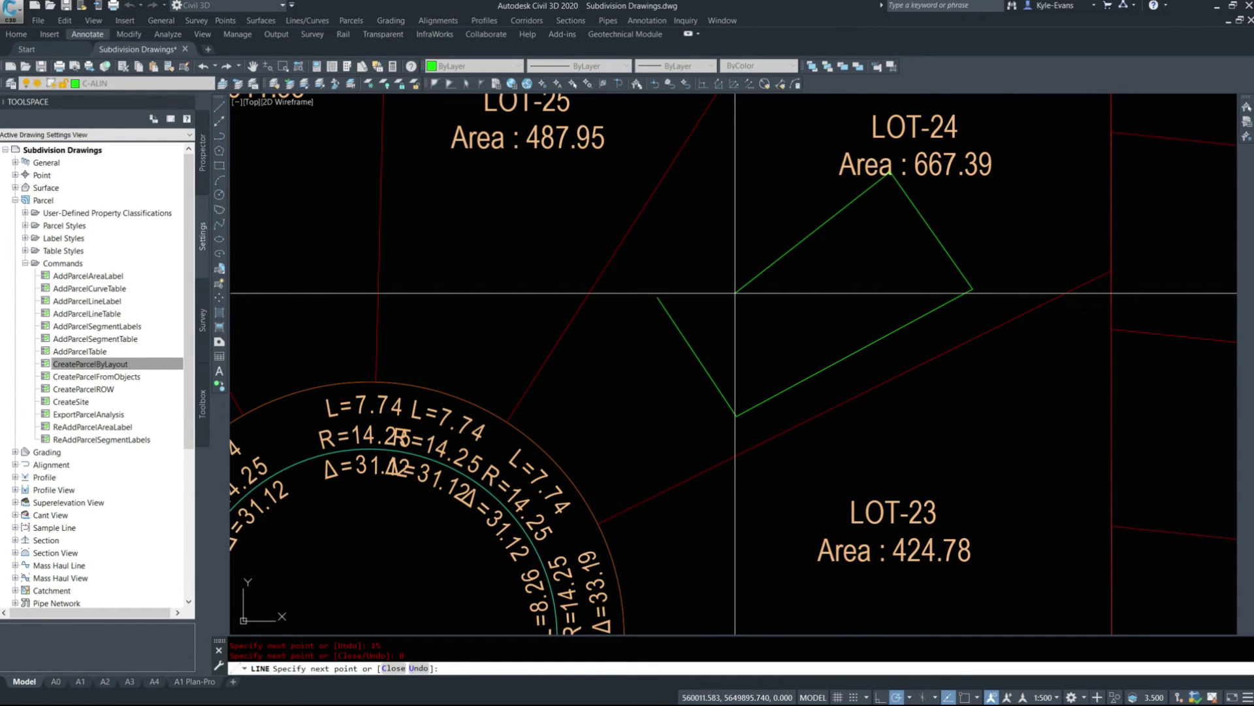
{"action": "type", "text": "c"}
{"action": "key", "text": "Return"}
- Erase the four lines of the closed outline inside LOT-24
{"action": "left_click", "coordinate": [763, 236]}
{"action": "left_click", "coordinate": [718, 217]}
{"action": "left_click", "coordinate": [718, 222]}
{"action": "left_click", "coordinate": [784, 264]}
{"action": "left_click", "coordinate": [784, 265]}
{"action": "left_click", "coordinate": [750, 220]}
{"action": "key", "text": "Escape"}
{"action": "left_click", "coordinate": [922, 218]}
{"action": "left_click", "coordinate": [825, 267]}
{"action": "left_click", "coordinate": [728, 230]}
{"action": "left_click", "coordinate": [717, 351]}
{"action": "left_click", "coordinate": [667, 385]}
{"action": "left_click", "coordinate": [840, 372]}
{"action": "left_click", "coordinate": [810, 352]}
{"action": "scroll", "coordinate": [423, 181], "scroll_direction": "down", "scroll_amount": 6}
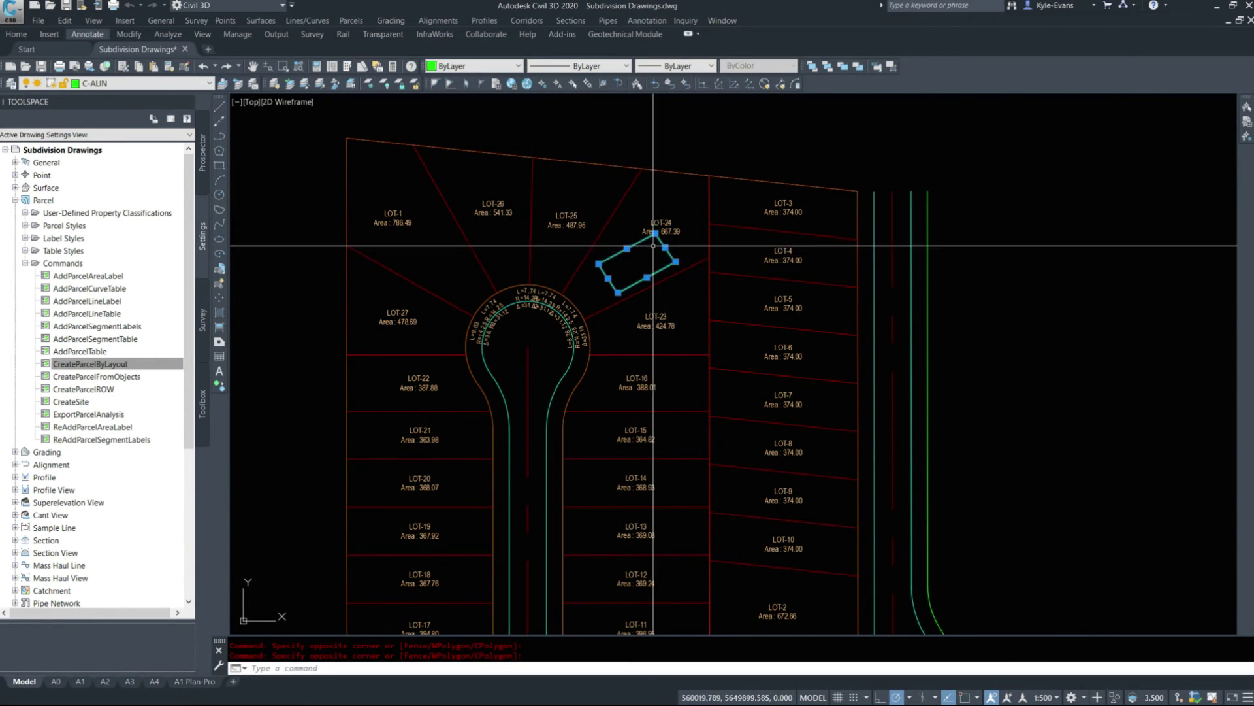
{"action": "scroll", "coordinate": [553, 231], "scroll_direction": "up", "scroll_amount": 2}
{"action": "key", "text": "Delete"}
- Draw an 8 m line across LOT-26 near the bulb as a width check, and erase it
{"action": "left_click", "coordinate": [221, 107]}
{"action": "left_click", "coordinate": [452, 244]}
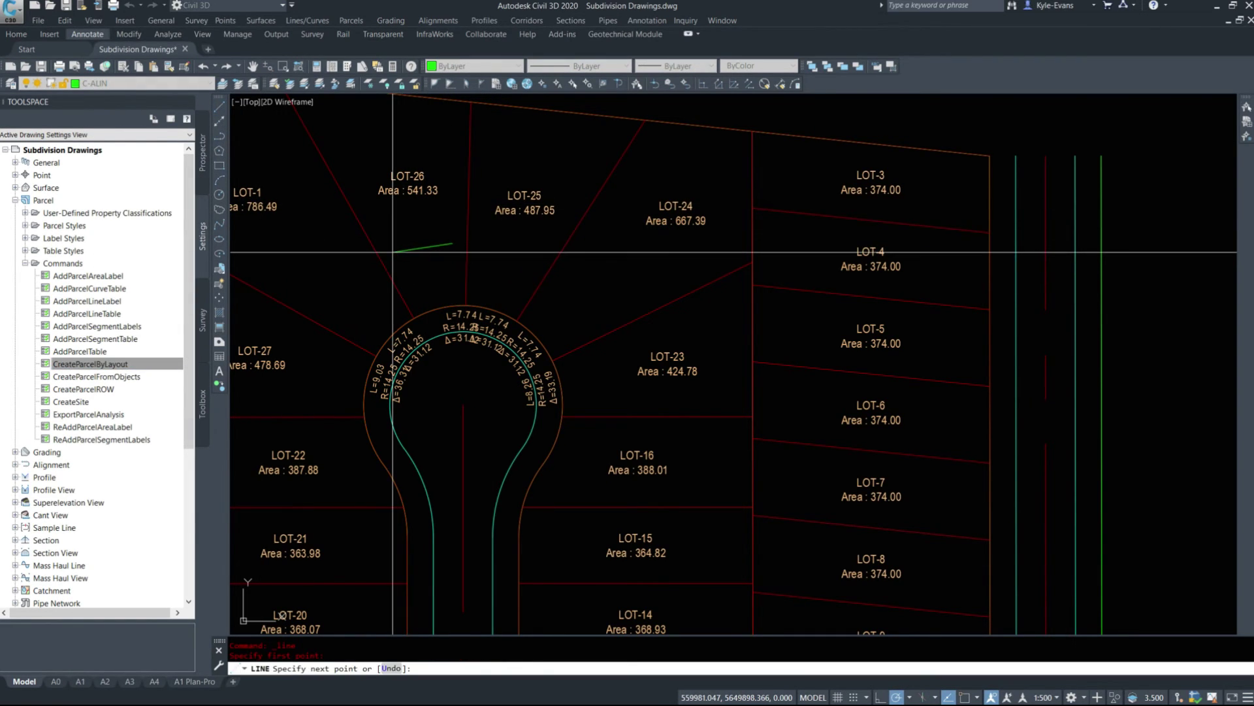
{"action": "type", "text": "8"}
{"action": "key", "text": "Return"}
{"action": "key", "text": "Return"}
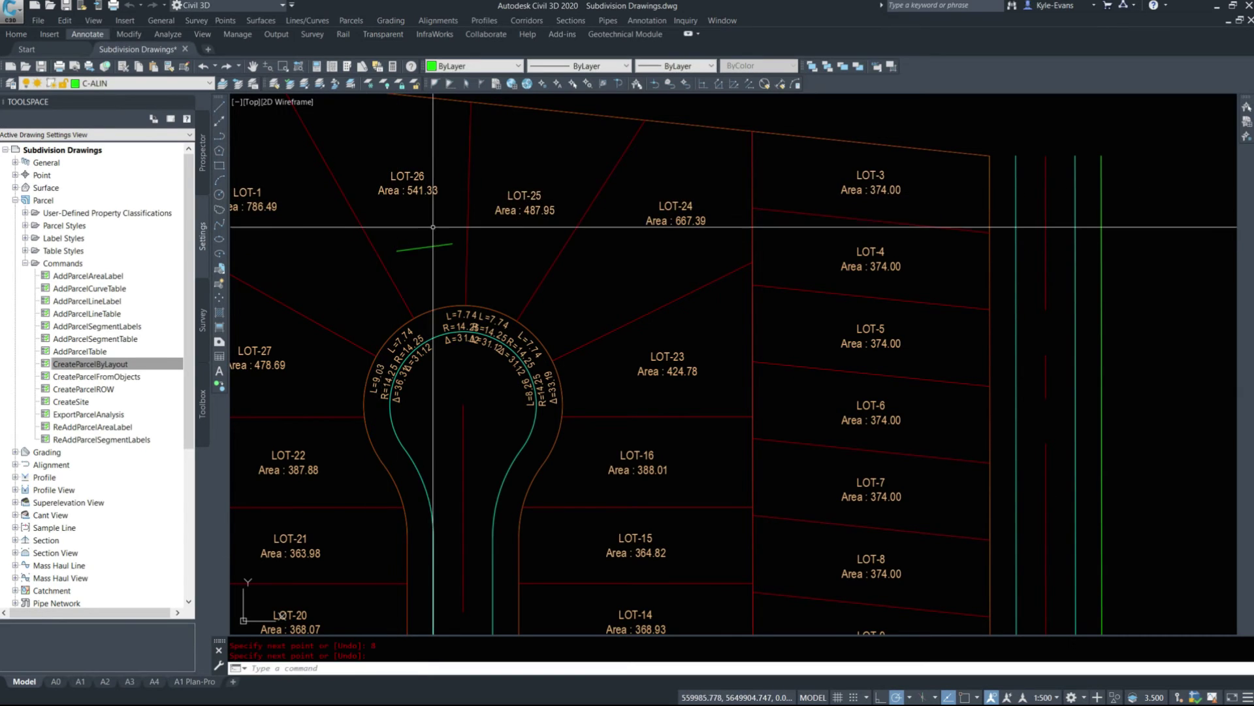
{"action": "middle_click_drag", "start_coordinate": [393, 252], "coordinate": [597, 228]}
{"action": "left_click", "coordinate": [599, 226]}
{"action": "key", "text": "Delete"}
- Erase all the parcel segment labels along the curved frontages around the bulb
{"action": "scroll", "coordinate": [680, 420], "scroll_direction": "down", "scroll_amount": 6}
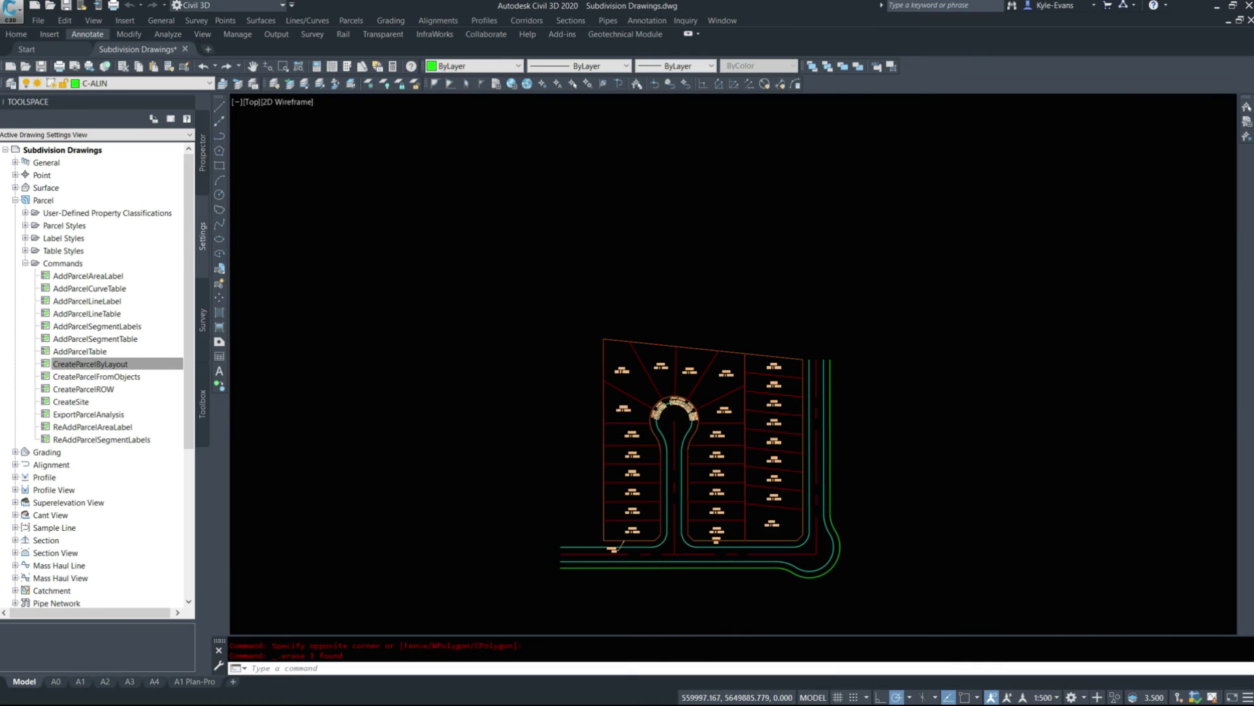
{"action": "scroll", "coordinate": [652, 420], "scroll_direction": "up", "scroll_amount": 4}
{"action": "left_click", "coordinate": [574, 386]}
{"action": "left_click", "coordinate": [695, 331]}
{"action": "left_click", "coordinate": [583, 330]}
{"action": "left_click", "coordinate": [643, 394]}
{"action": "left_click", "coordinate": [670, 315]}
{"action": "left_click", "coordinate": [742, 413]}
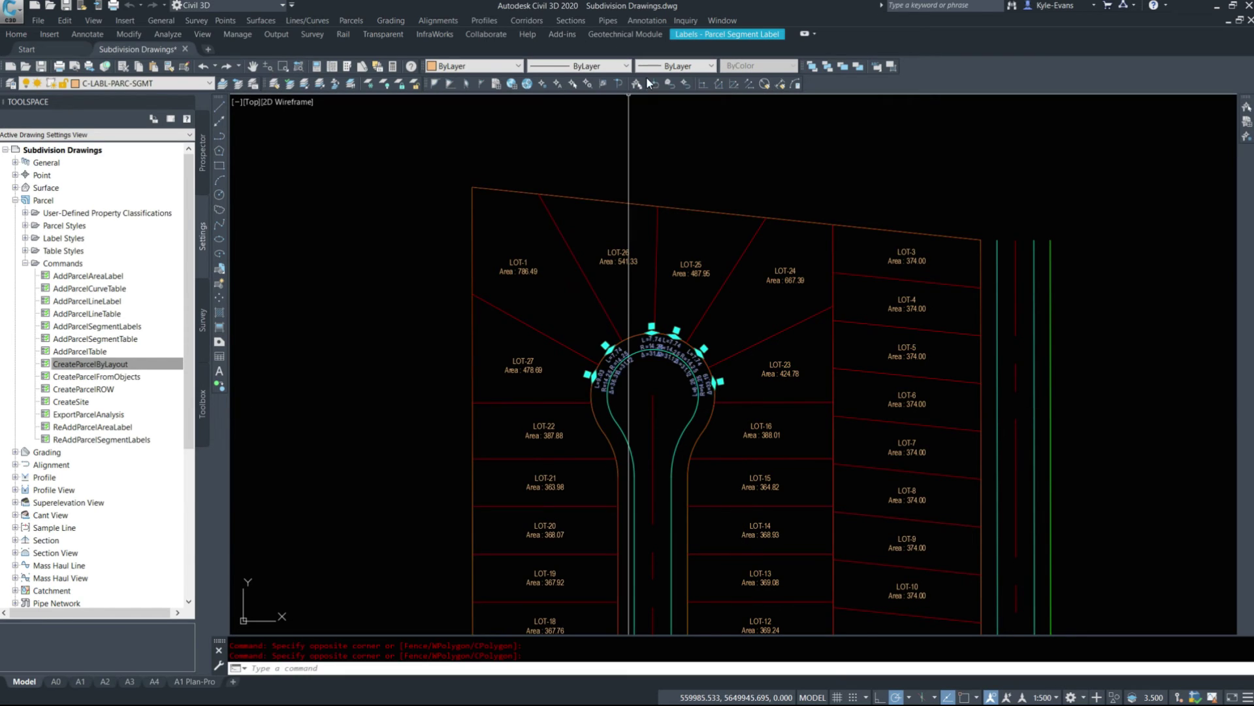
{"action": "key", "text": "Delete"}
- Try to adjust the lot line between LOT-24 and LOT-25 with Slide Line - Edit in the parcel layout tools
{"action": "left_click", "coordinate": [354, 21]}
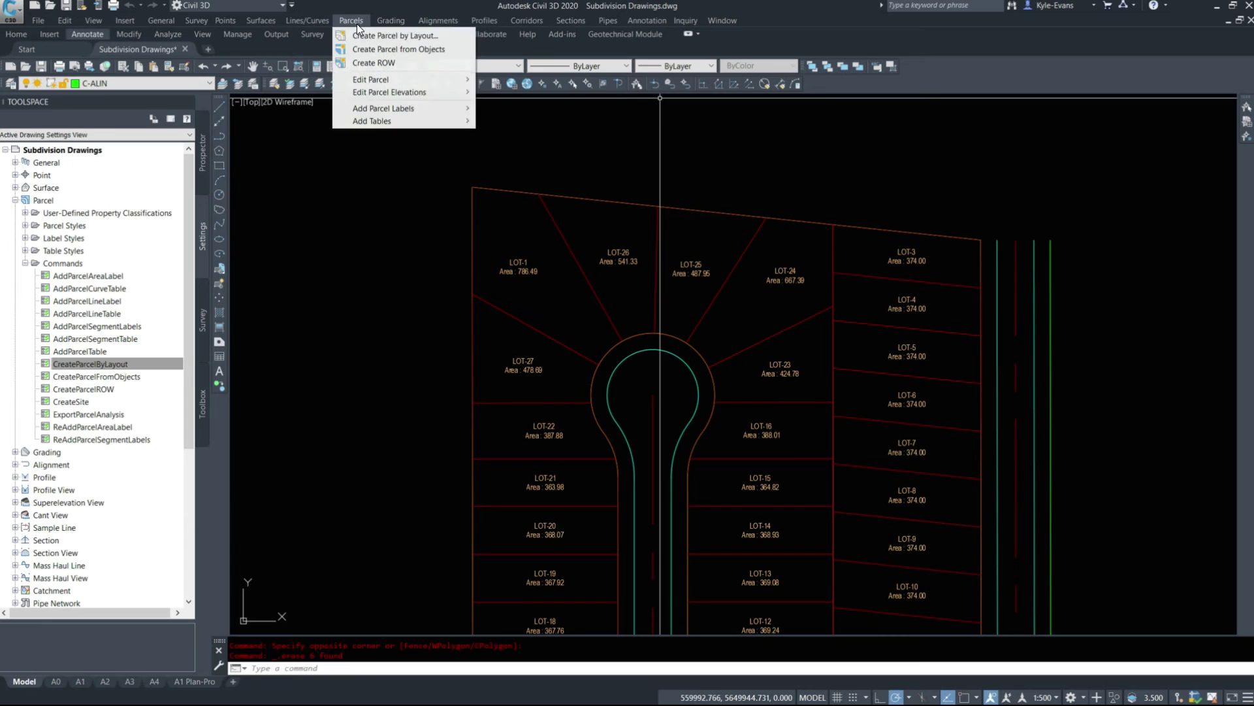
{"action": "left_click", "coordinate": [370, 35]}
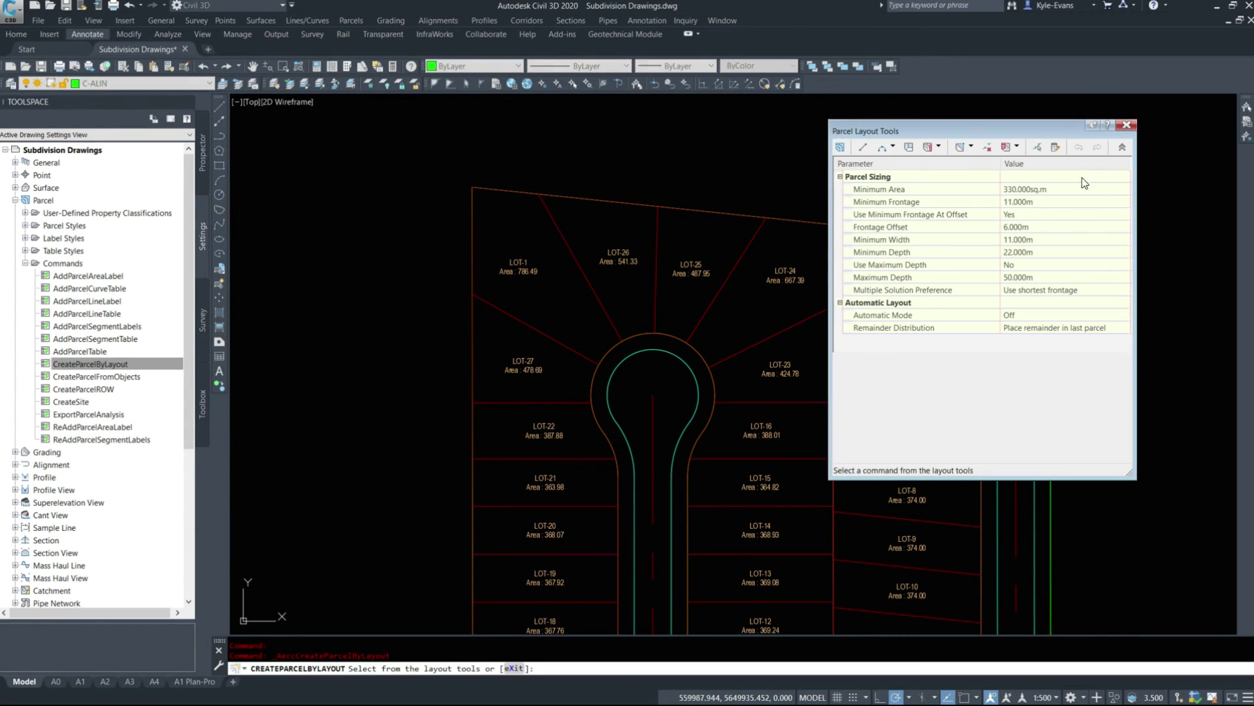
{"action": "left_click", "coordinate": [939, 148]}
{"action": "left_click", "coordinate": [977, 170]}
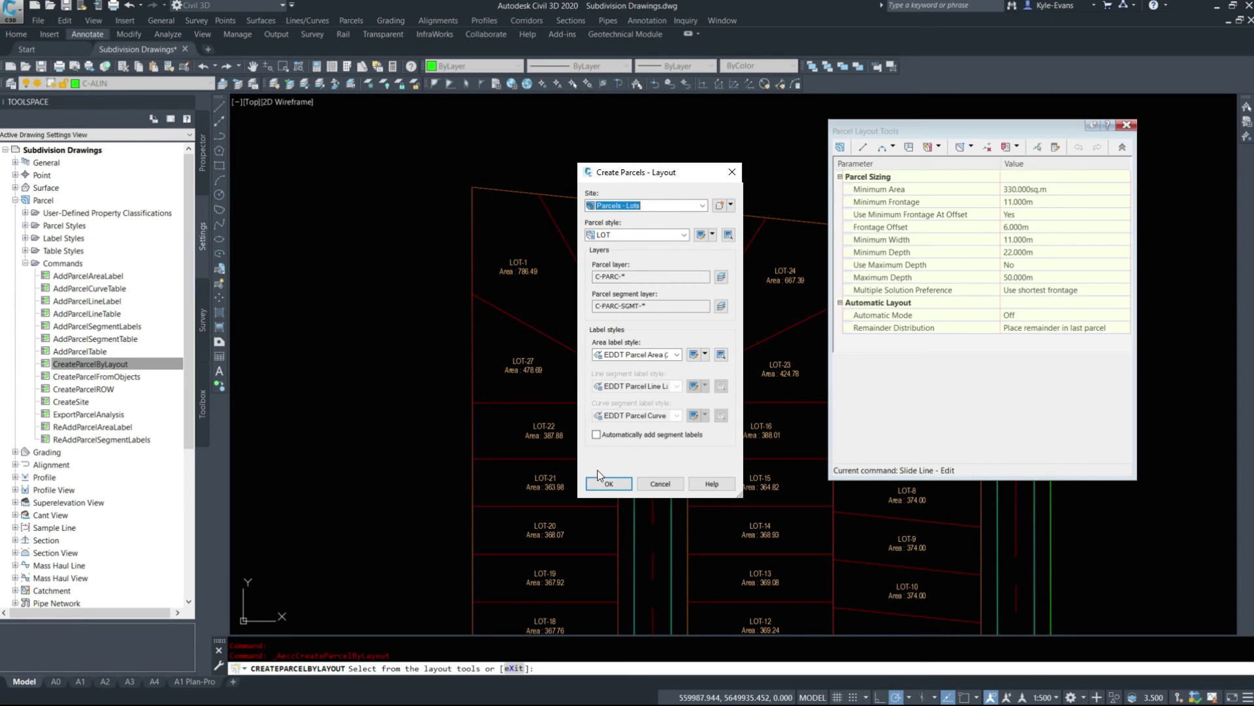
{"action": "left_click", "coordinate": [609, 484]}
{"action": "left_click", "coordinate": [702, 317]}
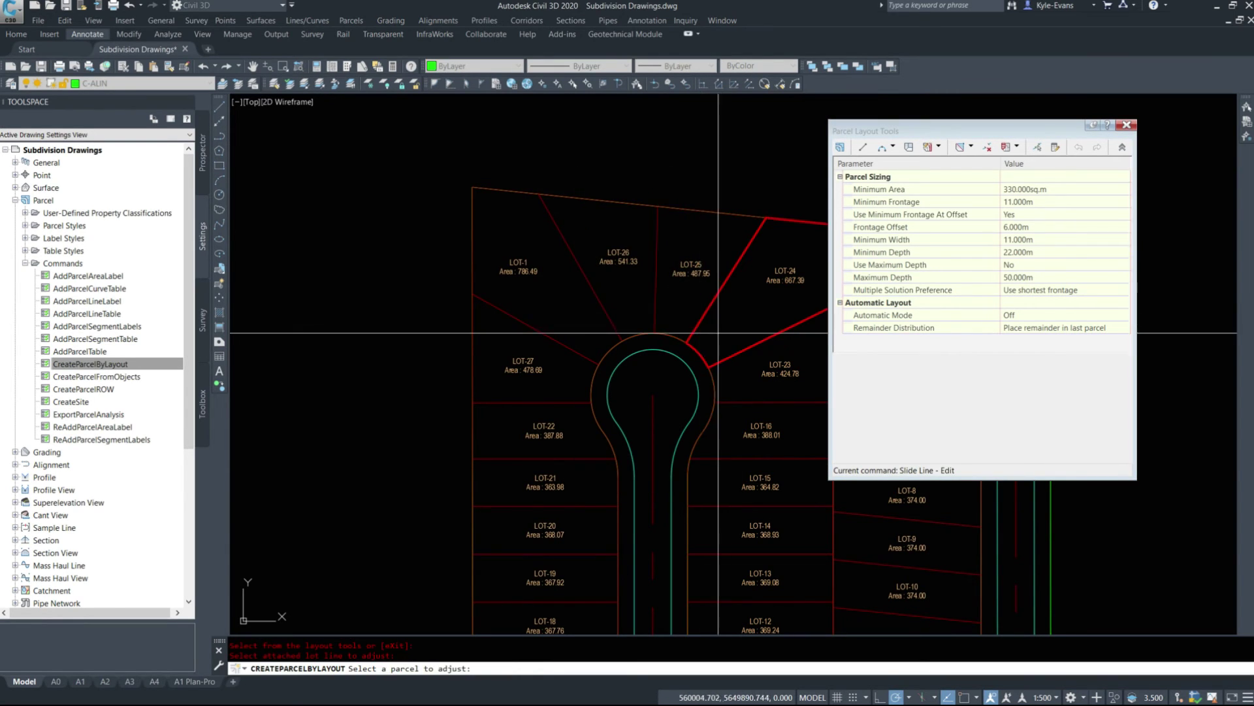
{"action": "middle_click_drag", "start_coordinate": [772, 332], "coordinate": [644, 351]}
{"action": "left_click", "coordinate": [645, 341]}
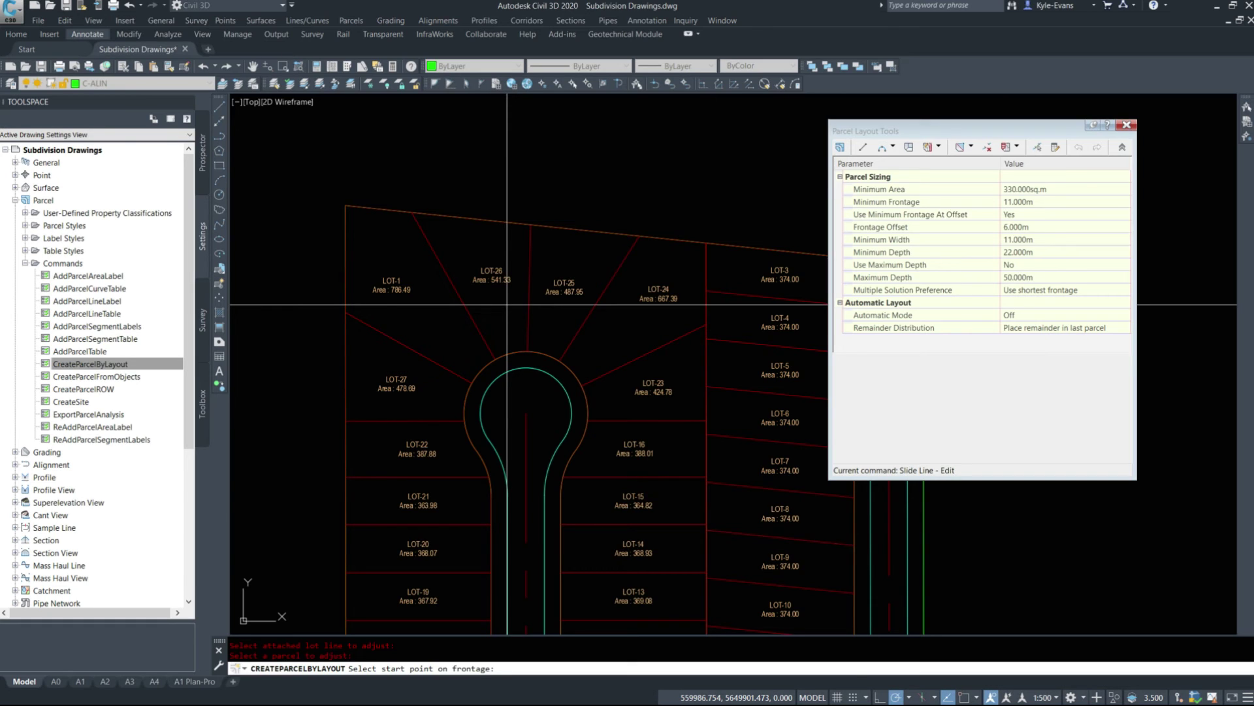
{"action": "key", "text": "Escape"}
{"action": "key", "text": "Escape"}
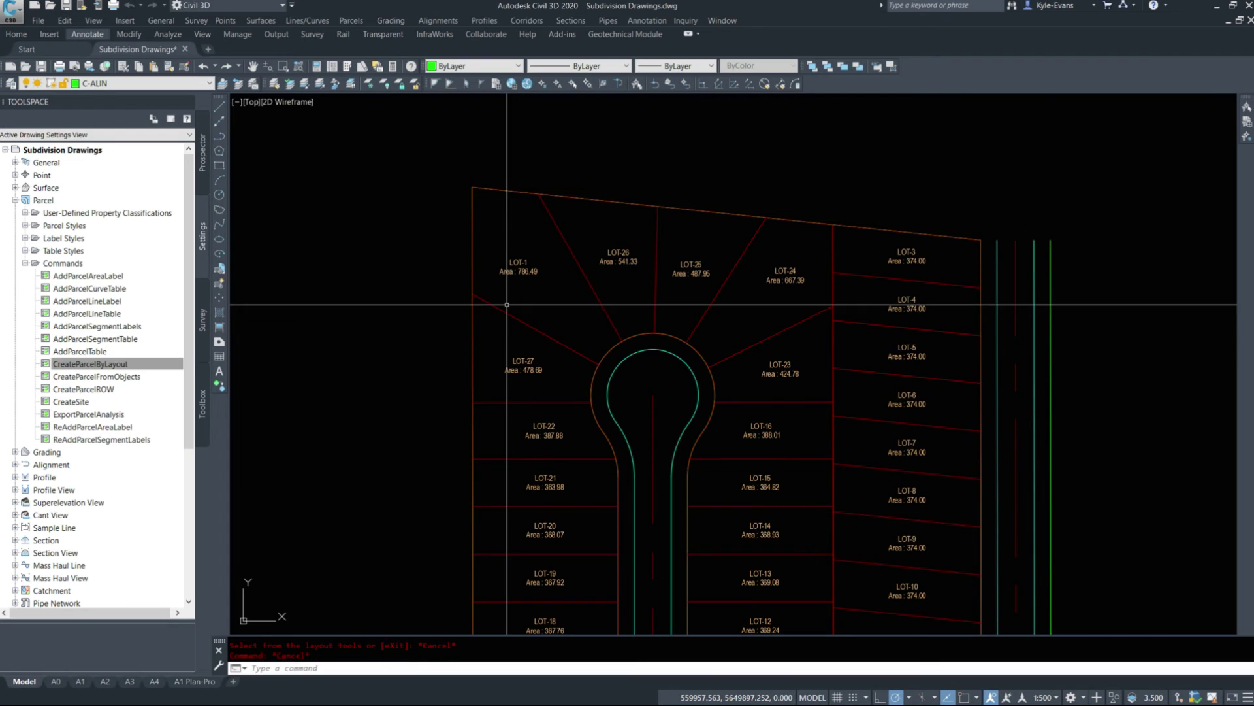
{"action": "left_click", "coordinate": [769, 295]}
{"action": "left_click", "coordinate": [610, 316]}
{"action": "left_click", "coordinate": [540, 314]}
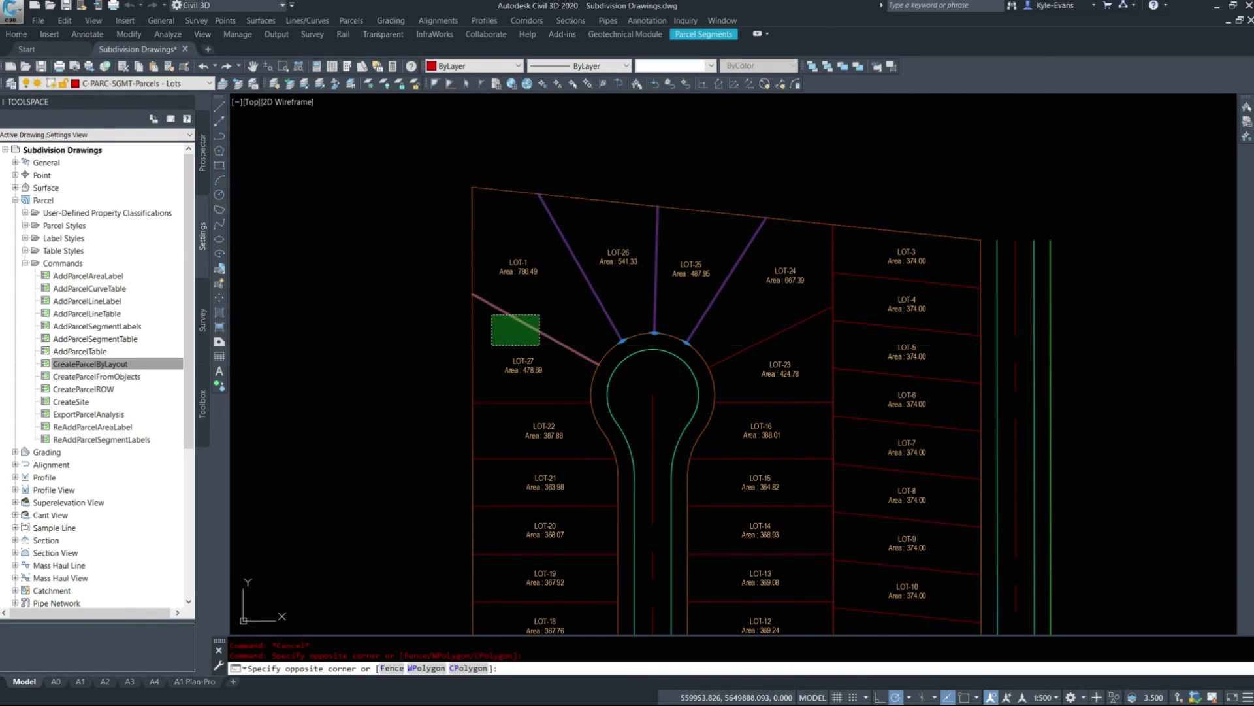
{"action": "key", "text": "Escape"}
- Look over the complete lot layout, examining the pie-shaped lots, the straight rows and the lots facing the streets
{"action": "middle_click_drag", "start_coordinate": [798, 425], "coordinate": [771, 341]}
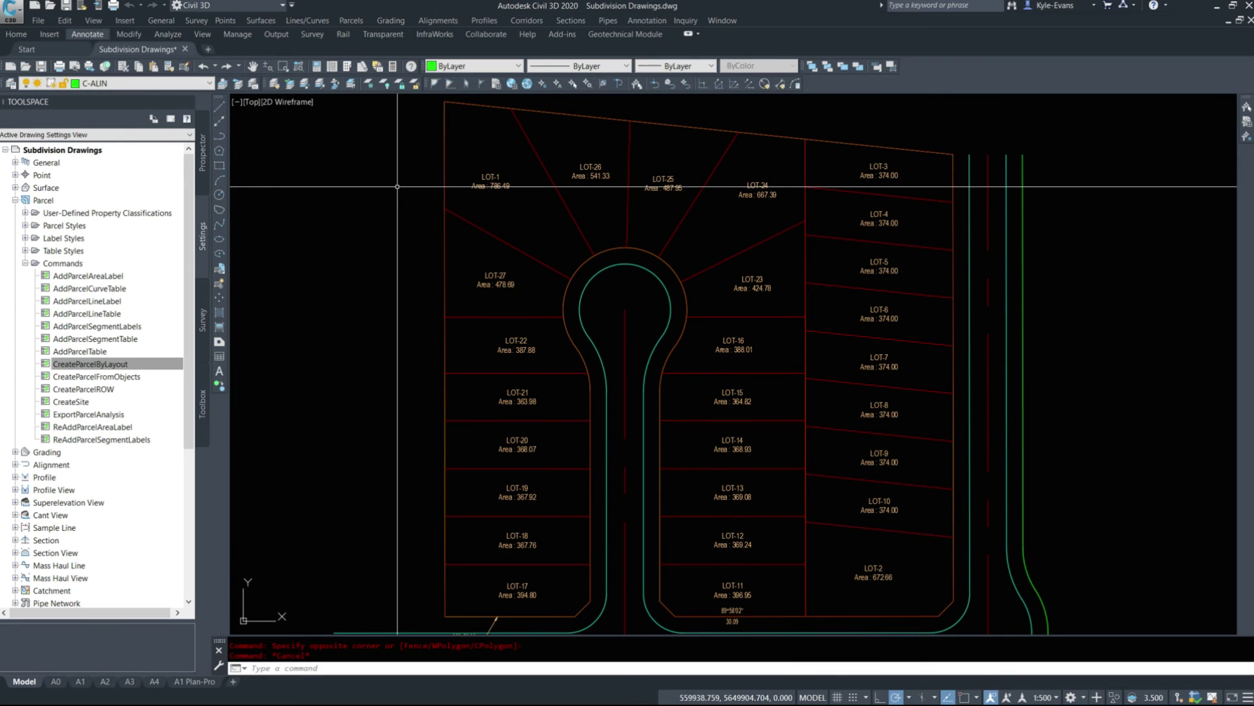
{"action": "scroll", "coordinate": [679, 196], "scroll_direction": "down", "scroll_amount": 2}
{"action": "mouse_move", "coordinate": [677, 371]}
{"action": "middle_mouse_down"}
{"action": "mouse_move", "coordinate": [677, 336]}
{"action": "mouse_move", "coordinate": [675, 347]}
{"action": "middle_mouse_up"}
{"action": "scroll", "coordinate": [726, 231], "scroll_direction": "up", "scroll_amount": 2}
{"action": "middle_click_drag", "start_coordinate": [721, 260], "coordinate": [704, 375]}
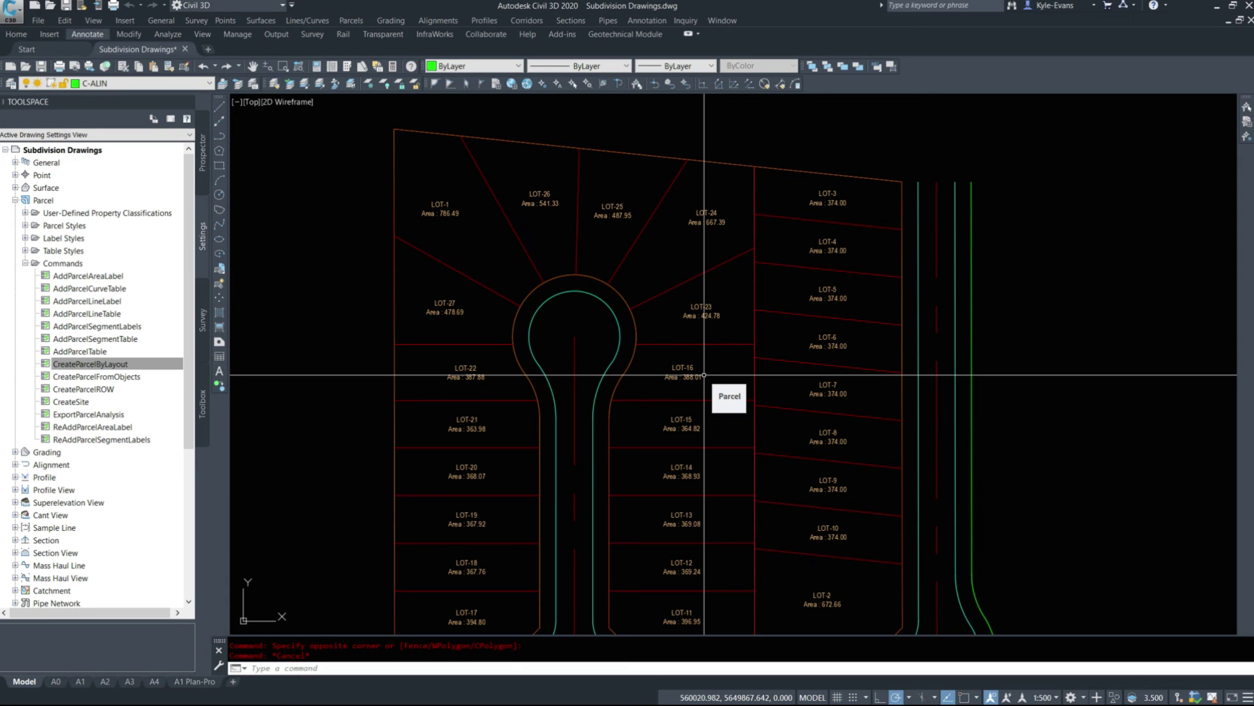
{"action": "scroll", "coordinate": [647, 365], "scroll_direction": "down", "scroll_amount": 5}
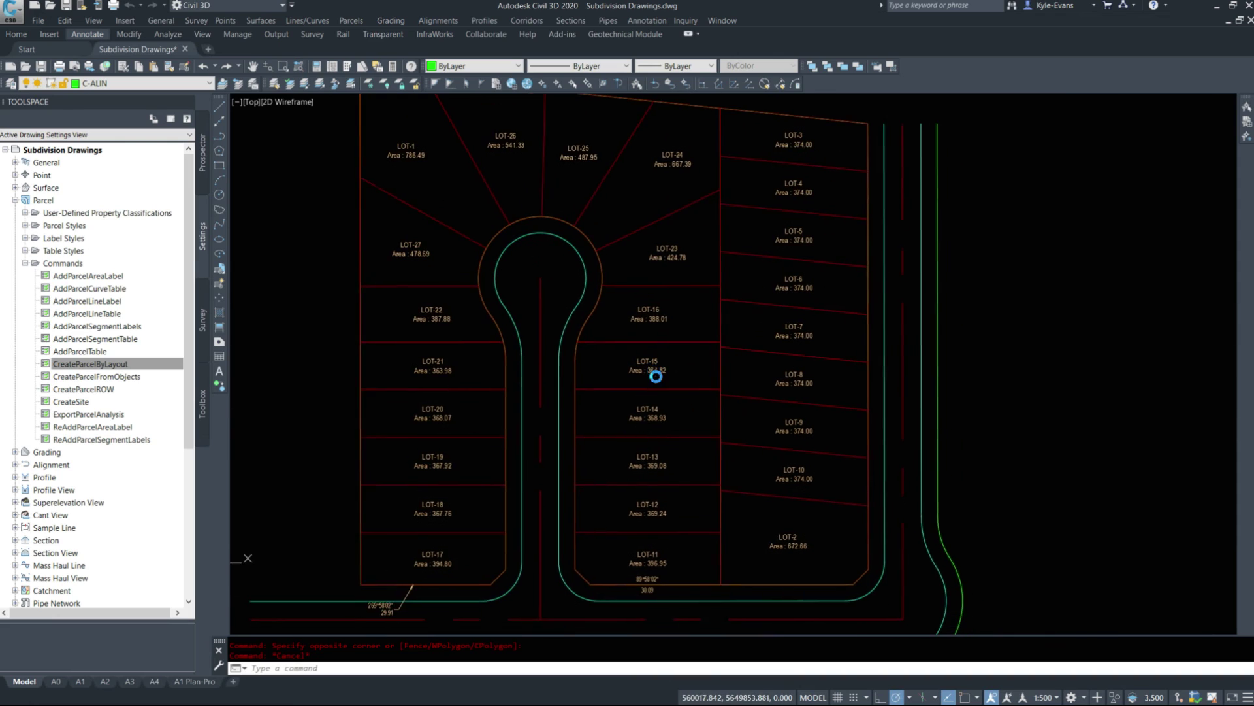
{"action": "scroll", "coordinate": [730, 388], "scroll_direction": "up", "scroll_amount": 2}
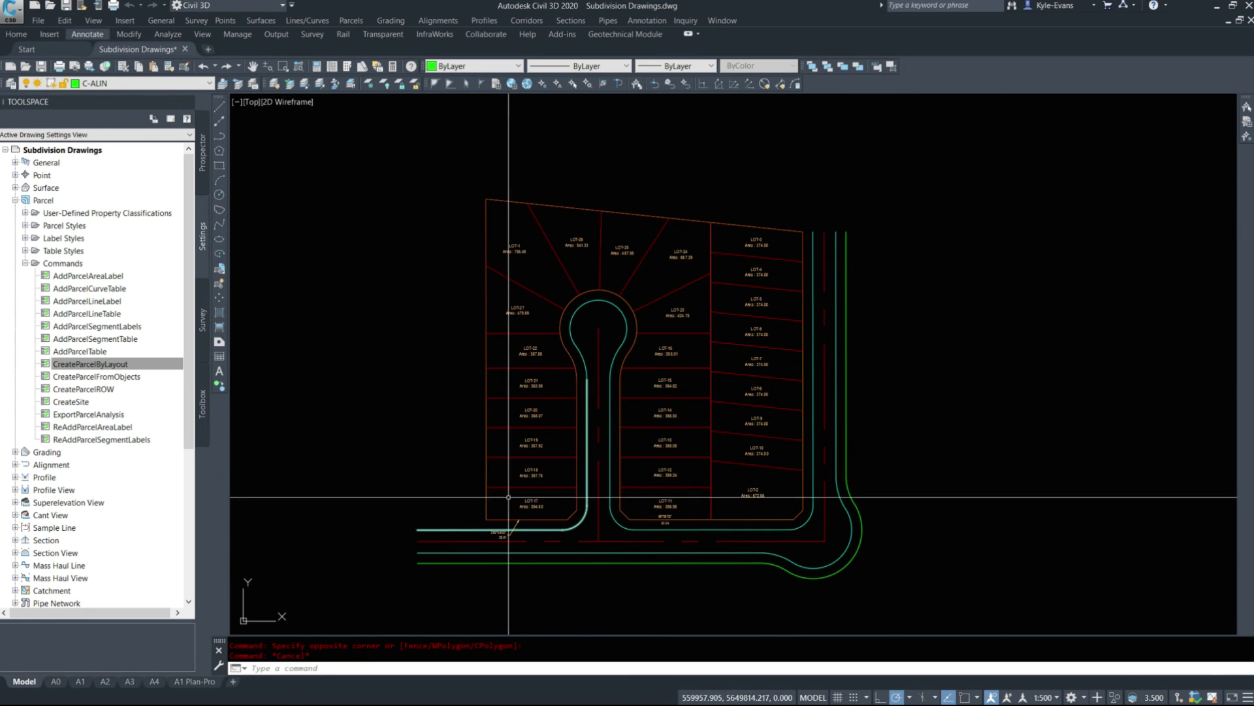
{"action": "mouse_move", "coordinate": [490, 229]}
{"action": "middle_mouse_down"}
{"action": "mouse_move", "coordinate": [288, 220]}
{"action": "mouse_move", "coordinate": [308, 223]}
{"action": "middle_mouse_up"}
{"action": "middle_click_drag", "start_coordinate": [474, 274], "coordinate": [600, 292]}
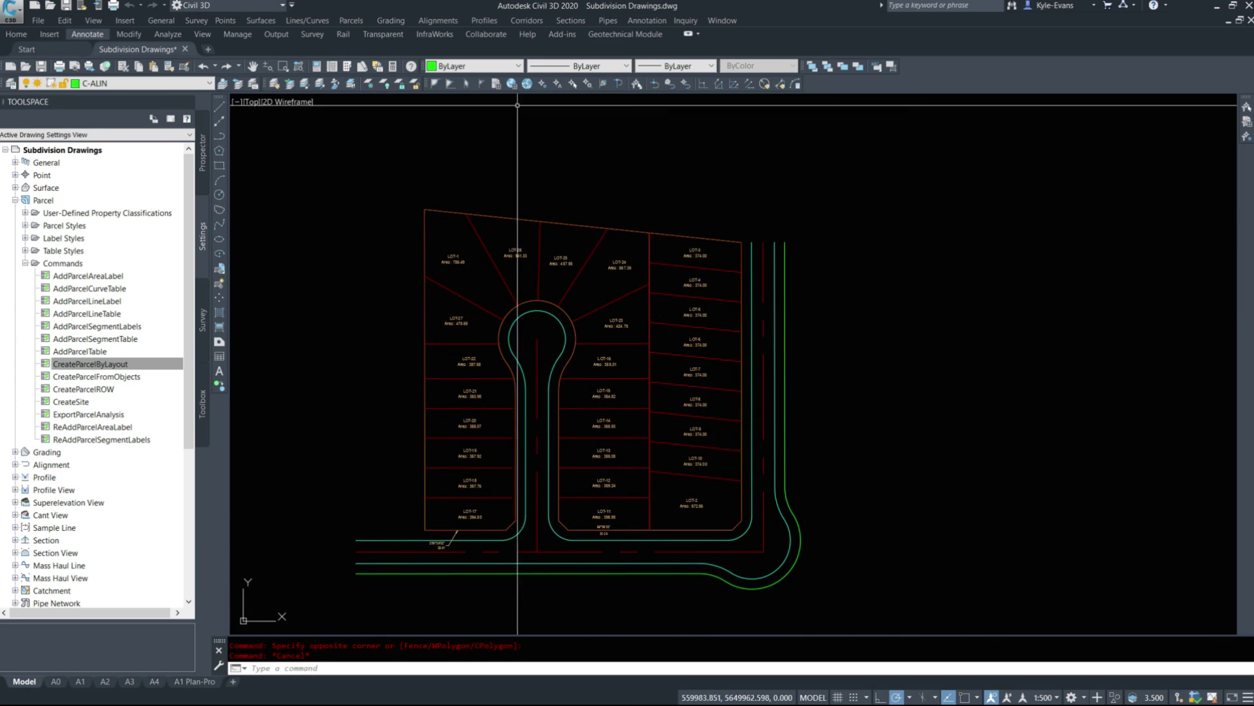
- Start renumbering the parcels of the Parcels - Lots site with starting number 1 and increment 1
{"action": "left_click", "coordinate": [351, 20]}
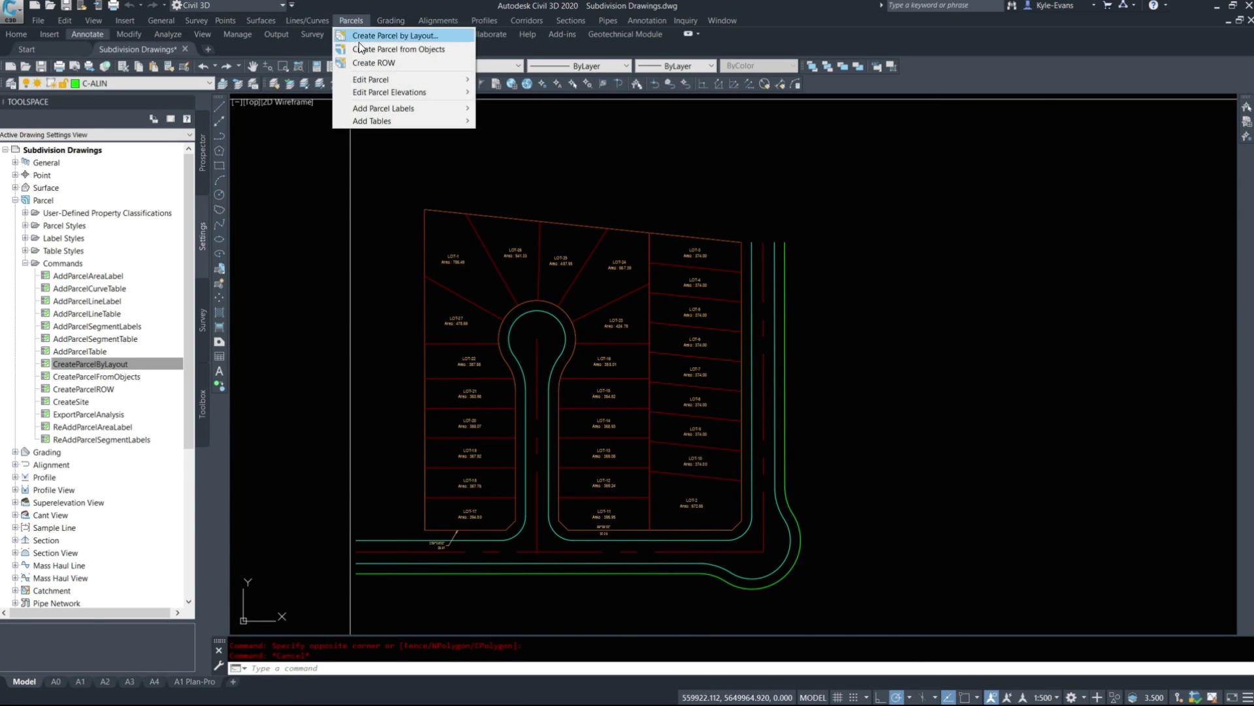
{"action": "mouse_move", "coordinate": [386, 85]}
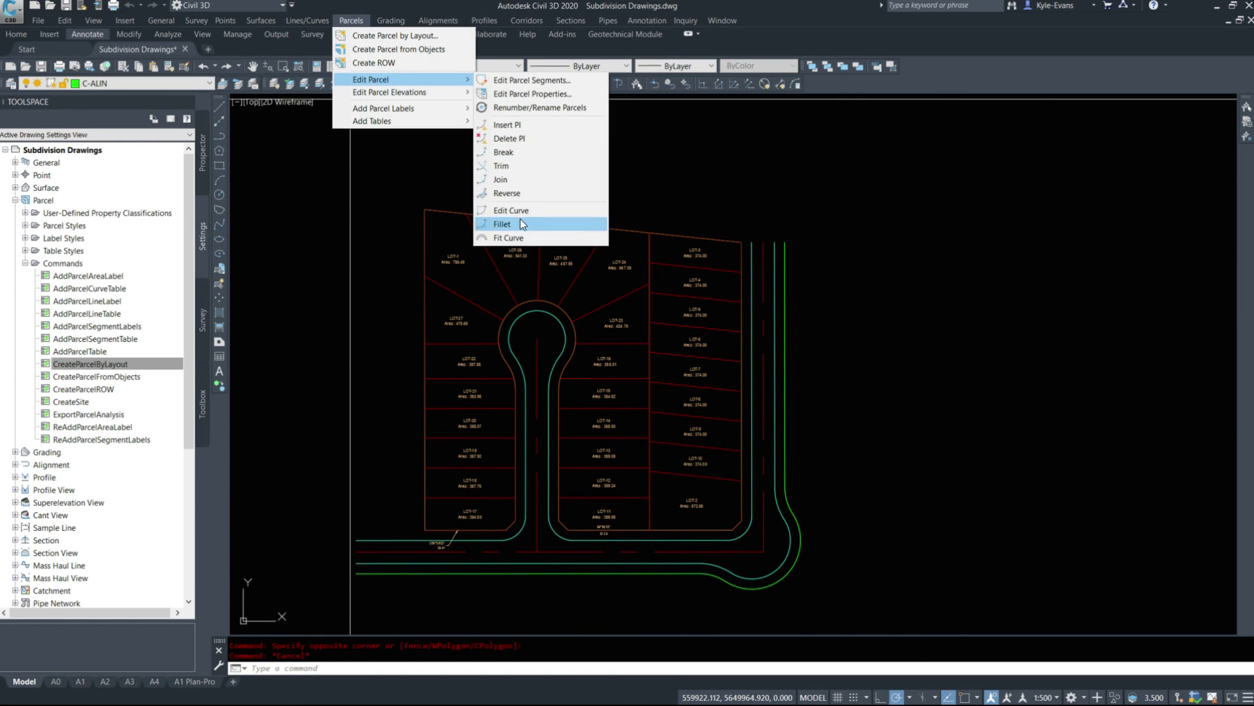
{"action": "left_click", "coordinate": [517, 107]}
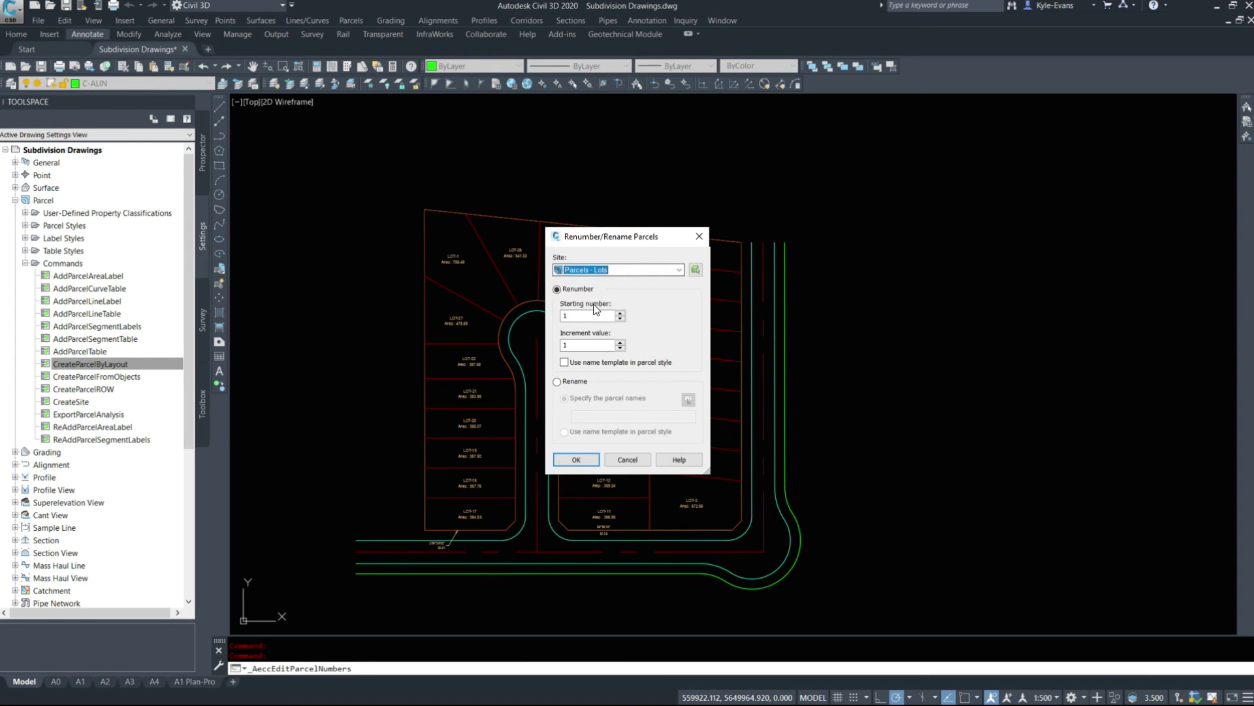
{"action": "left_click", "coordinate": [576, 459]}
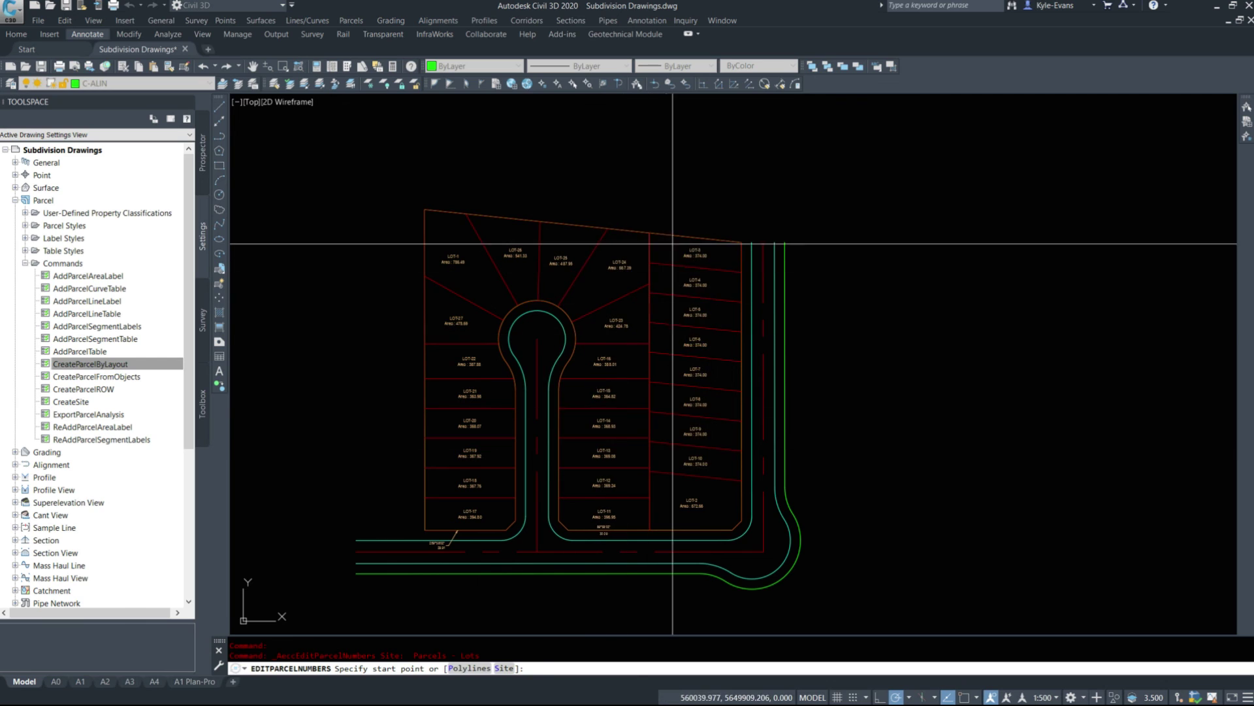
- Define the renumbering path from LOT-3 down to LOT-2, up from LOT-11, across the bulb lots to LOT-1, and down to LOT-17
{"action": "left_click", "coordinate": [695, 225]}
{"action": "left_click", "coordinate": [695, 514]}
{"action": "left_click", "coordinate": [608, 514]}
{"action": "left_click", "coordinate": [615, 262]}
{"action": "left_click", "coordinate": [457, 262]}
{"action": "left_click", "coordinate": [468, 511]}
{"action": "key", "text": "Return"}
- Inspect the new lot numbers through the eastern rows, around the bulb and down the western row
{"action": "scroll", "coordinate": [596, 521], "scroll_direction": "up", "scroll_amount": 3}
{"action": "scroll", "coordinate": [733, 112], "scroll_direction": "up", "scroll_amount": 3}
{"action": "middle_click_drag", "start_coordinate": [645, 364], "coordinate": [660, 142]}
{"action": "middle_click_drag", "start_coordinate": [653, 627], "coordinate": [647, 114]}
{"action": "middle_click_drag", "start_coordinate": [438, 376], "coordinate": [938, 521]}
{"action": "middle_click_drag", "start_coordinate": [876, 236], "coordinate": [858, 673]}
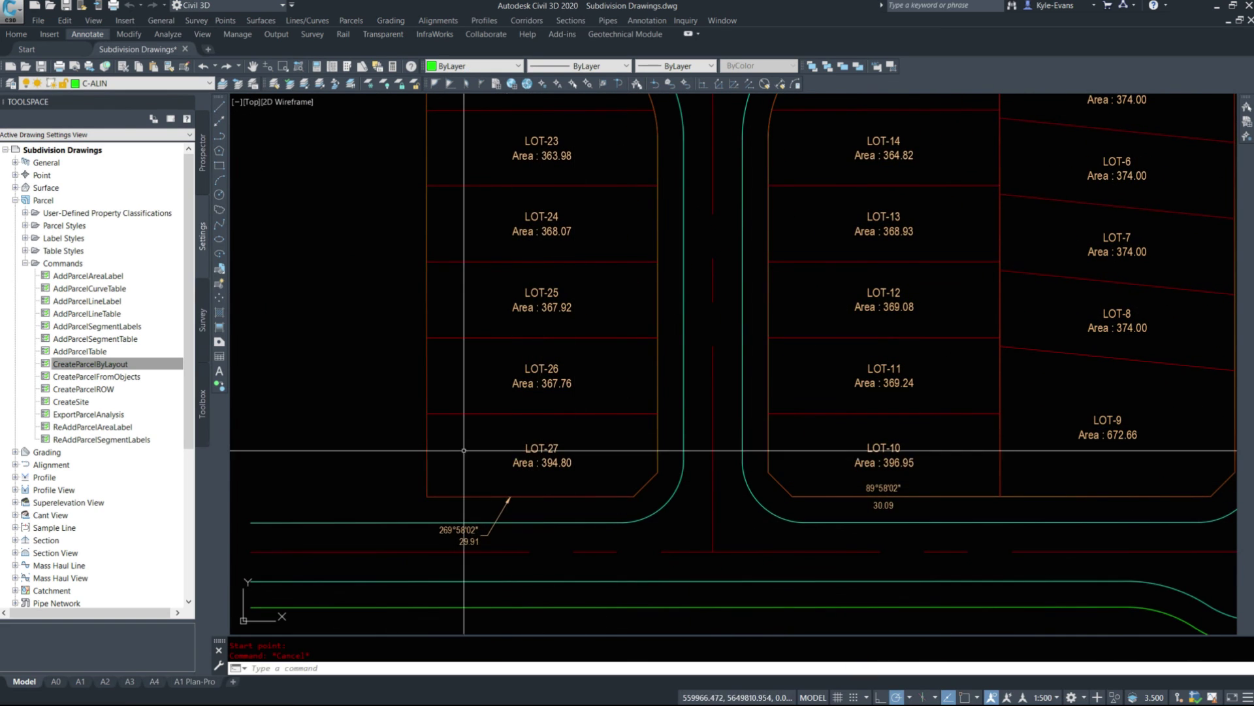
{"action": "scroll", "coordinate": [529, 496], "scroll_direction": "down", "scroll_amount": 10}
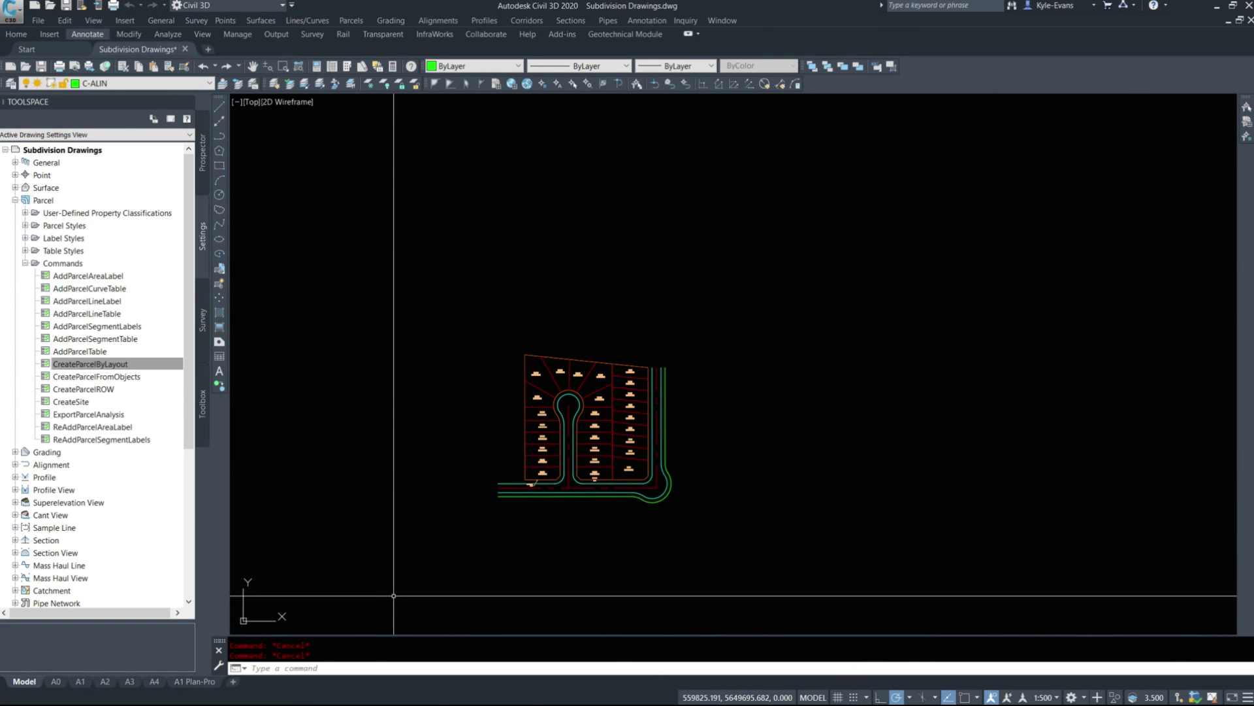